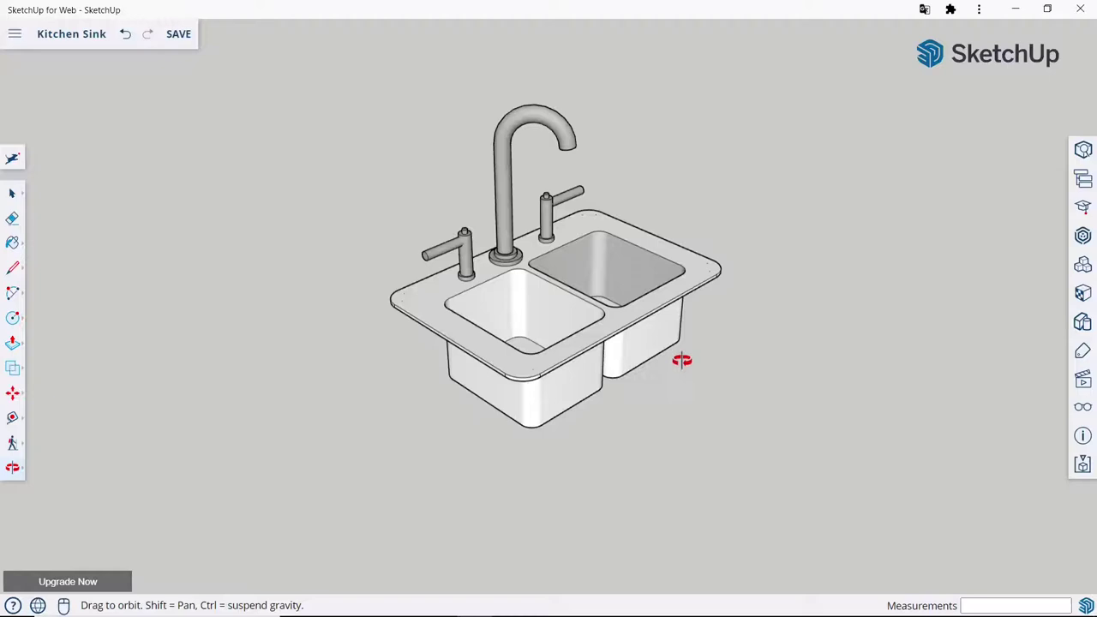
Orbit around the finished sink, then undo it to leave only the axes.
mouse_move(682, 360)
left_mouse_down()
mouse_move(672, 372)
mouse_move(571, 380)
mouse_move(524, 405)
mouse_move(549, 404)
mouse_move(522, 385)
mouse_move(644, 368)
mouse_move(642, 343)
mouse_move(489, 351)
mouse_move(642, 391)
mouse_move(441, 392)
mouse_move(446, 354)
left_mouse_up()
scroll(530, 187, "up", 2)
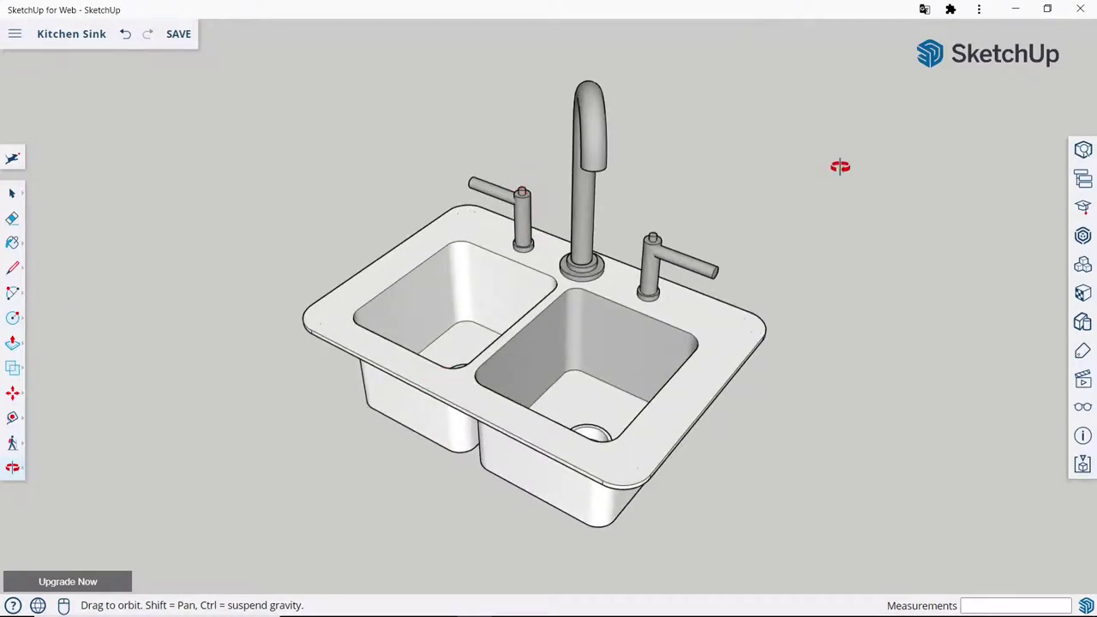
key("ctrl+z")
Draw a 1500 by 1000 mm rectangle with its first corner at the origin.
left_click(23, 323)
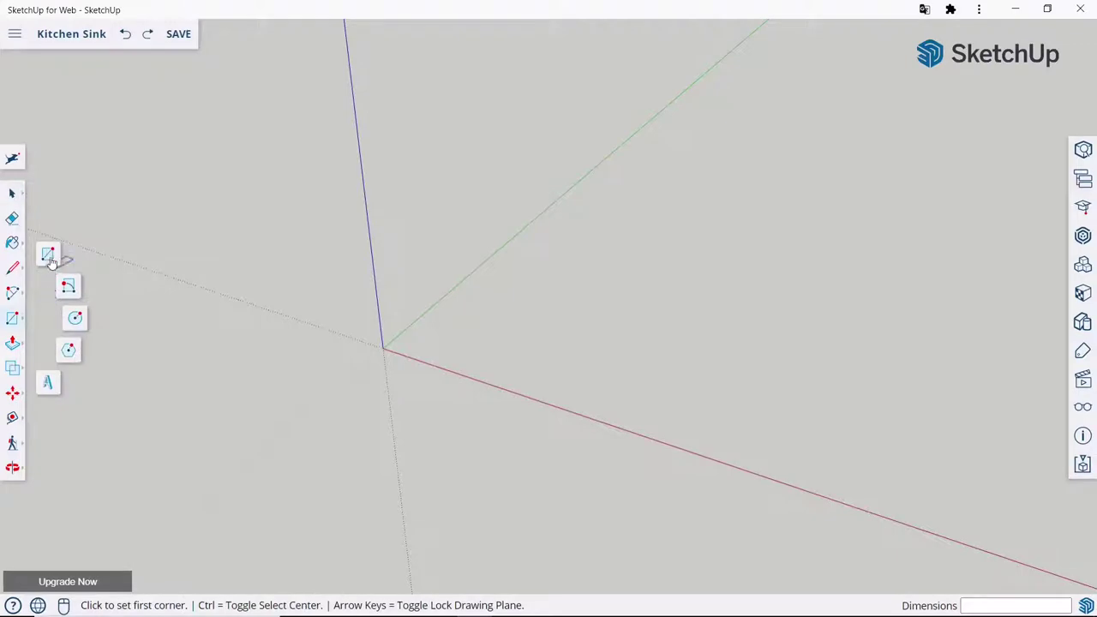
left_click(383, 347)
type("1500,1000")
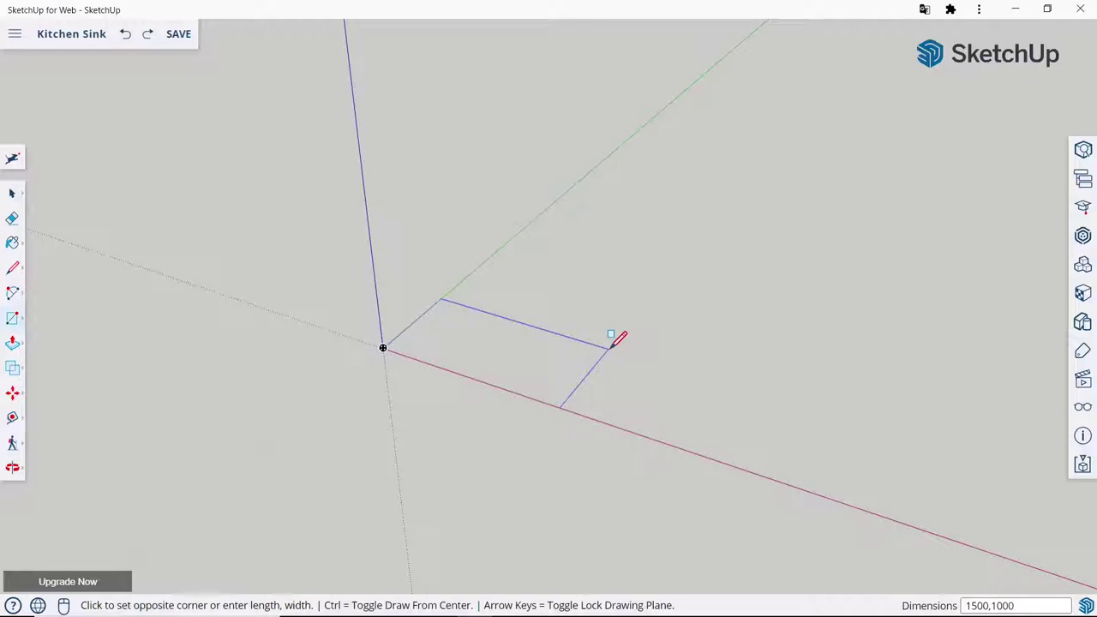
key("Return")
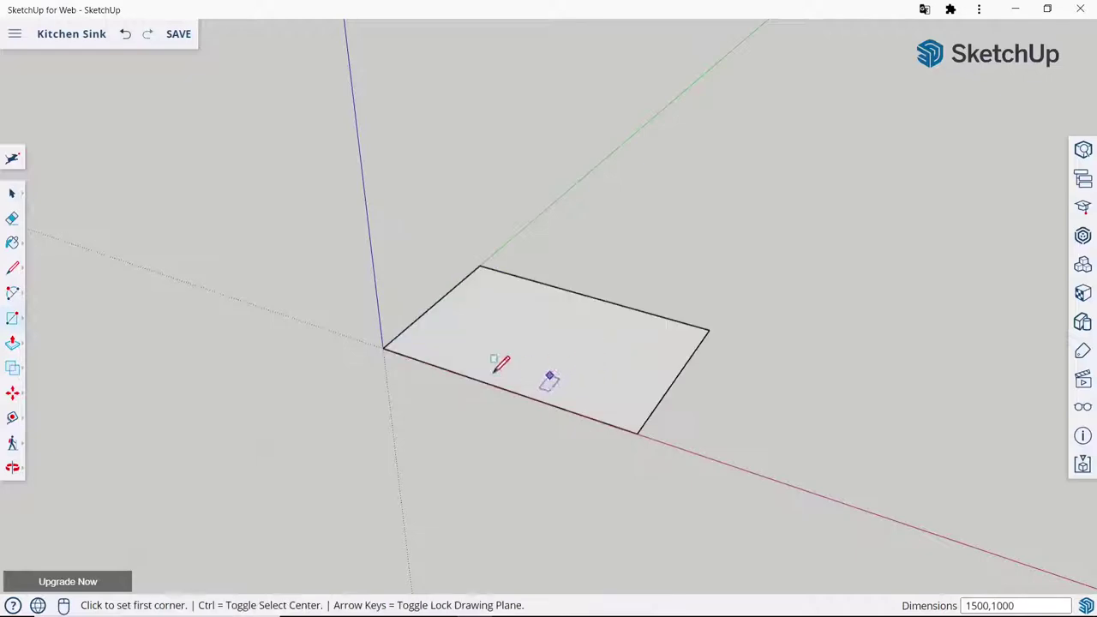
middle_click_drag(489, 311, 669, 527)
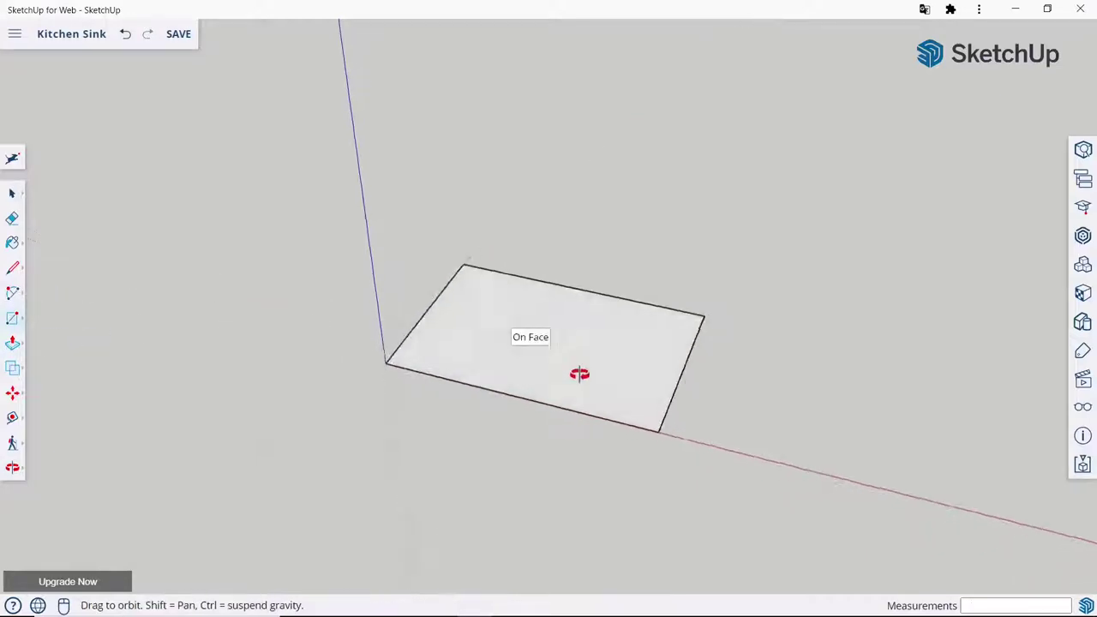
Round the rectangle's top-right and bottom-right corners with fillet arcs.
left_click(10, 295)
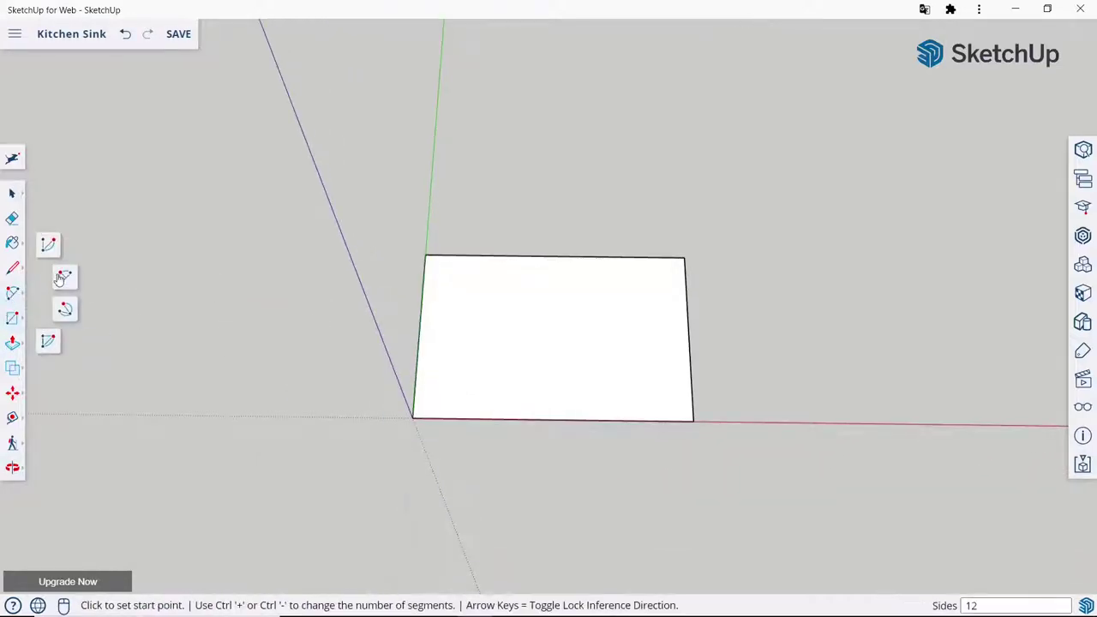
scroll(712, 244, "up", 3)
scroll(712, 244, "up", 2)
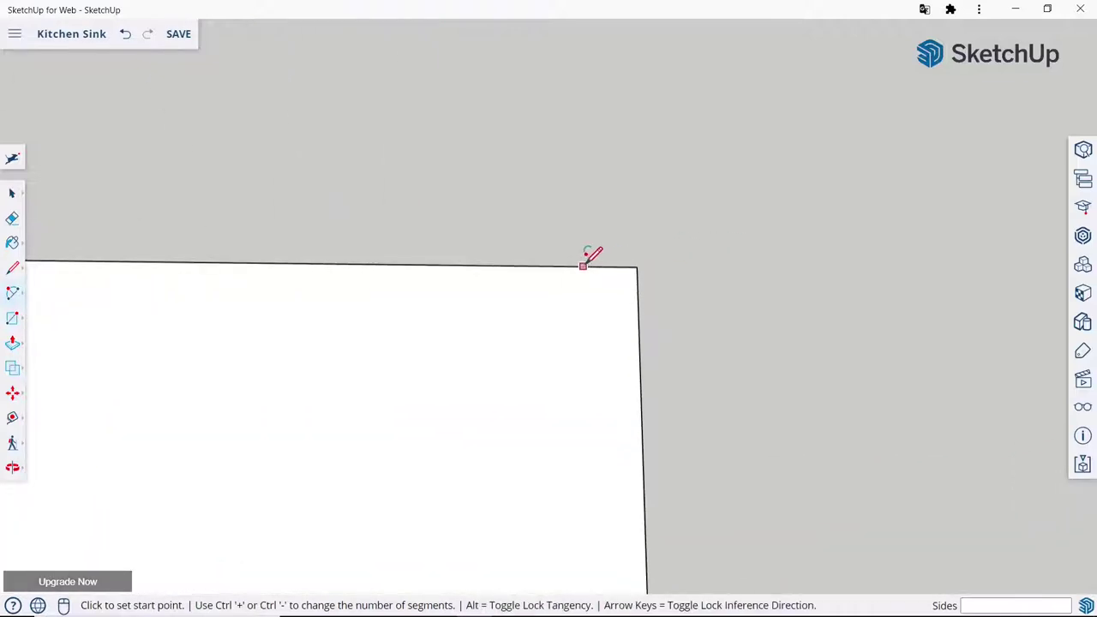
left_click(583, 266)
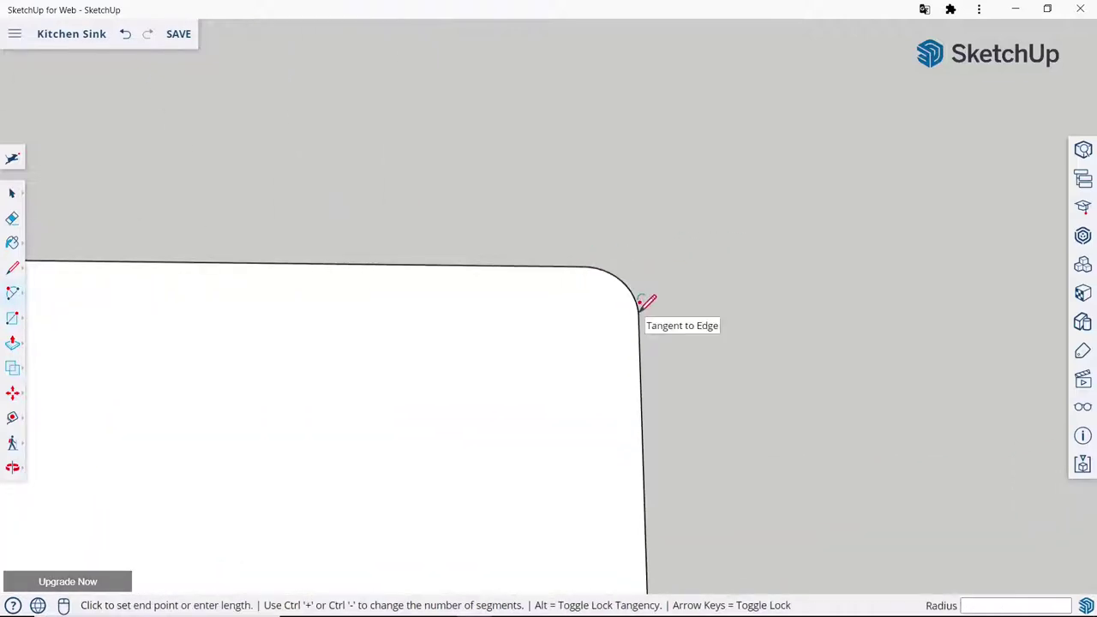
left_click(639, 305)
scroll(649, 294, "down", 5)
scroll(644, 369, "up", 3)
scroll(650, 401, "up", 2)
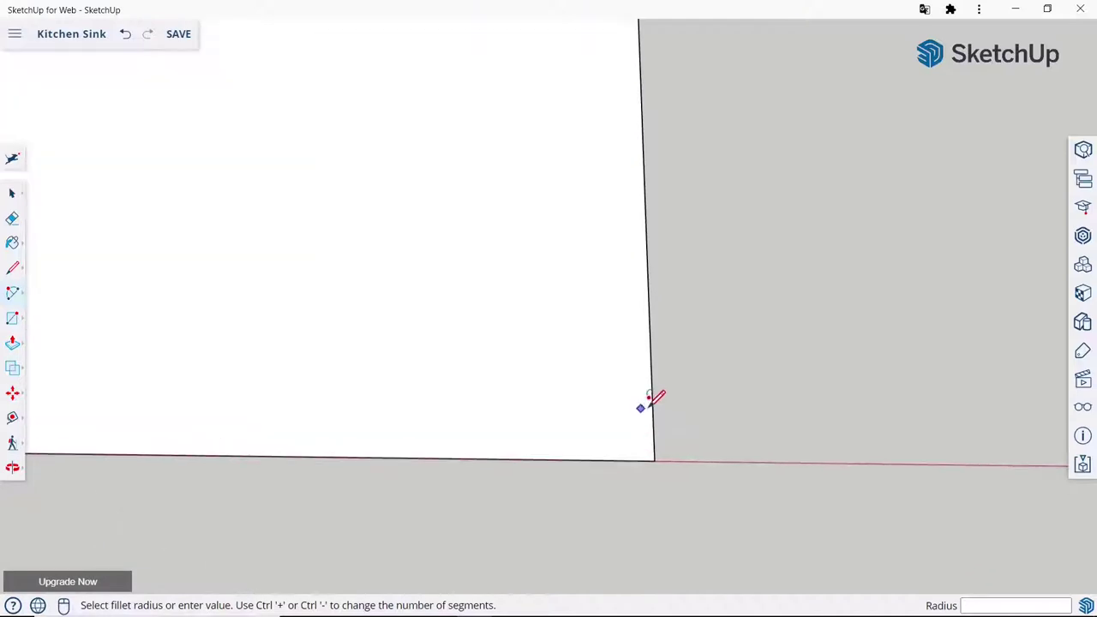
left_click(653, 413)
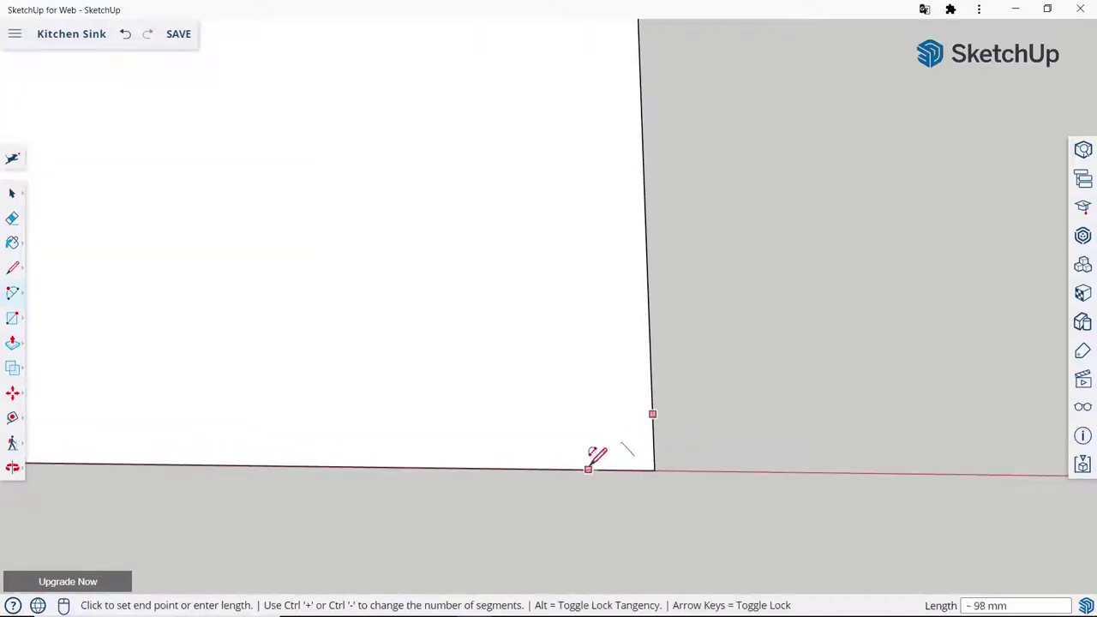
scroll(591, 463, "up", 2)
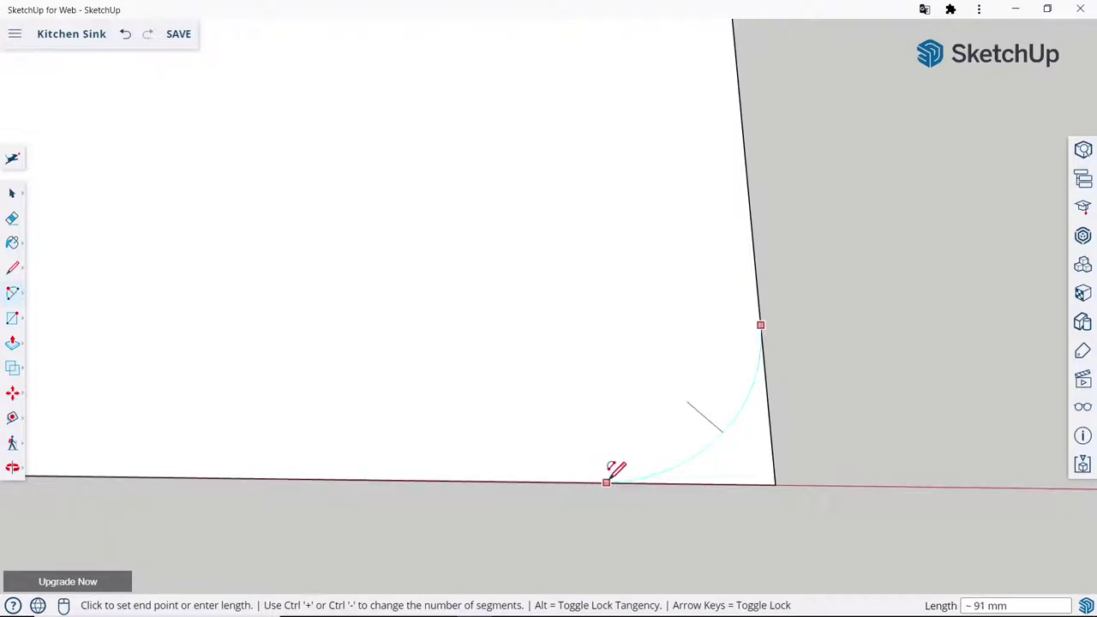
left_click(610, 481)
scroll(611, 467, "down", 5)
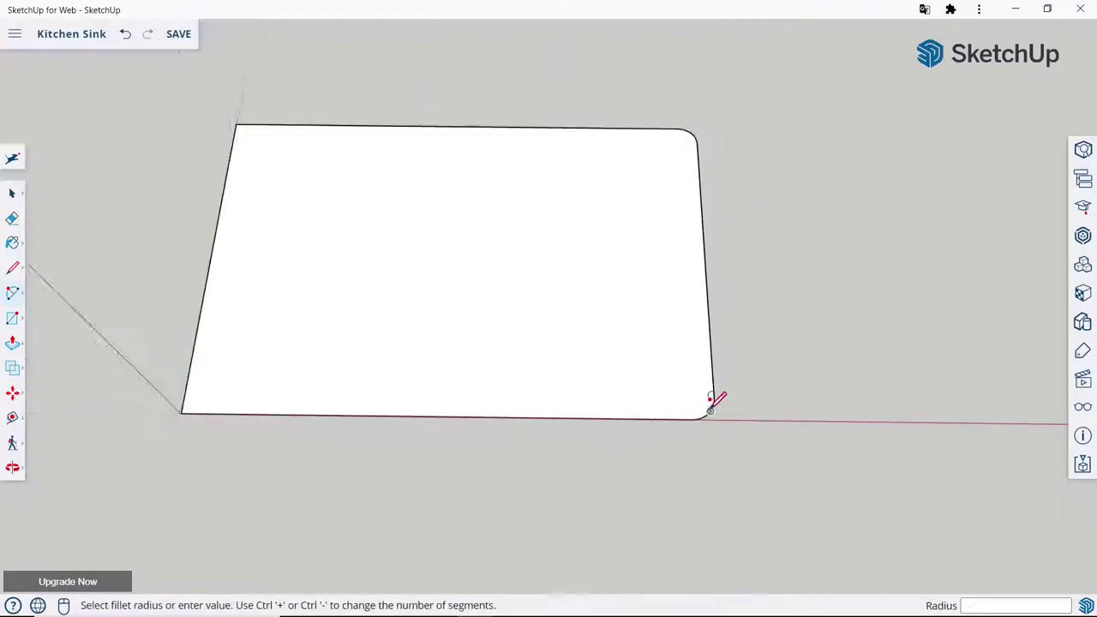
scroll(715, 400, "down", 3)
scroll(495, 254, "up", 1)
scroll(459, 281, "up", 5)
scroll(412, 302, "up", 2)
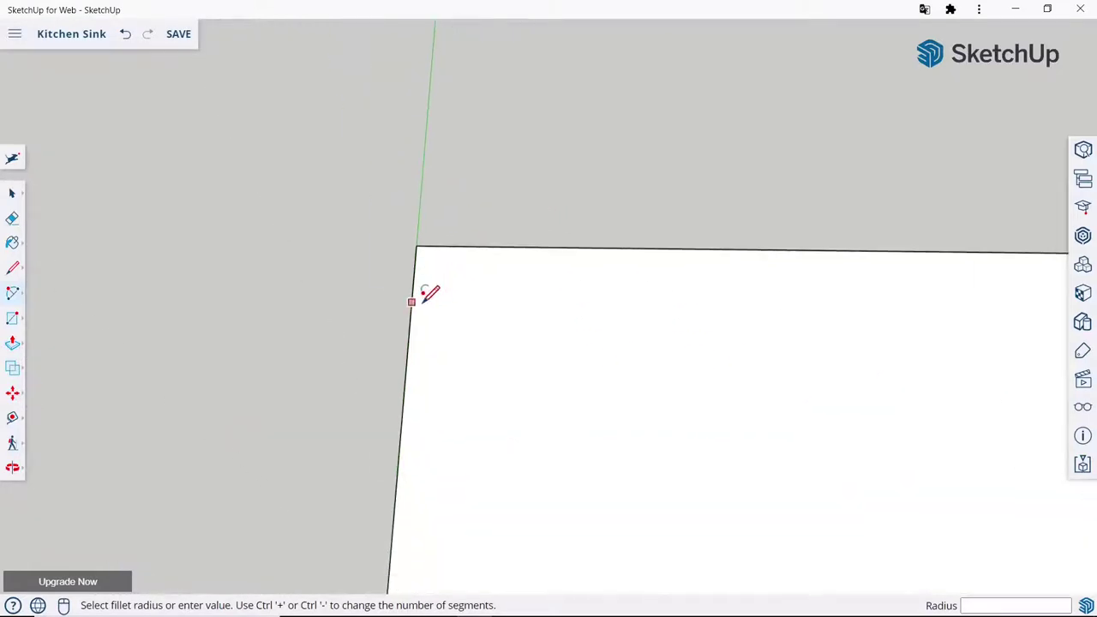
Round the top-left and bottom-left corners, redoing the top-left arc once.
left_click(413, 294)
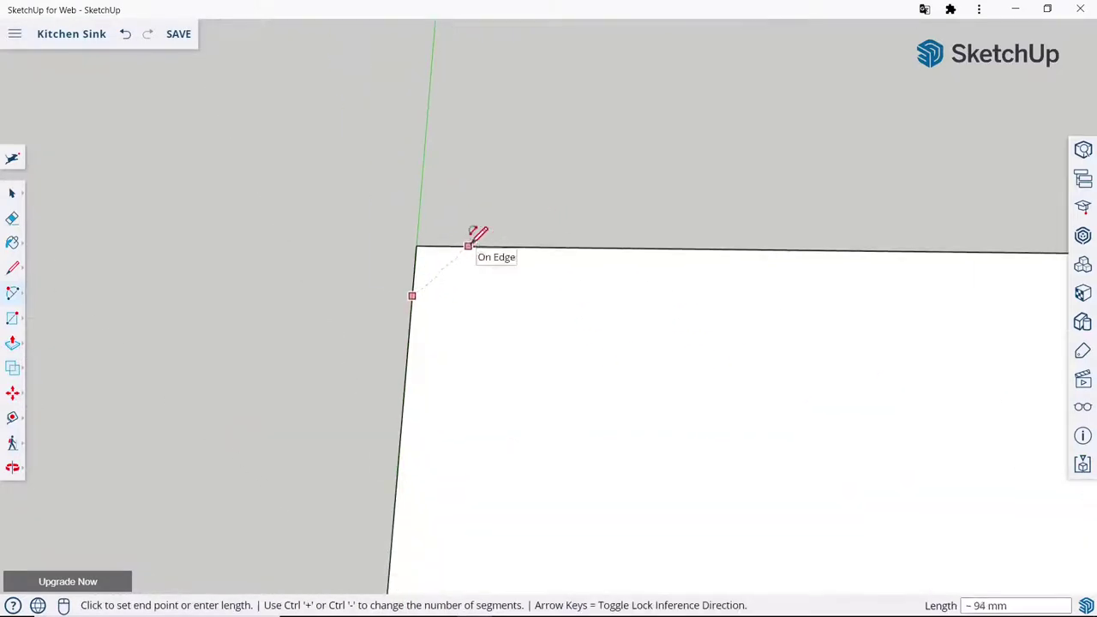
left_click(484, 246)
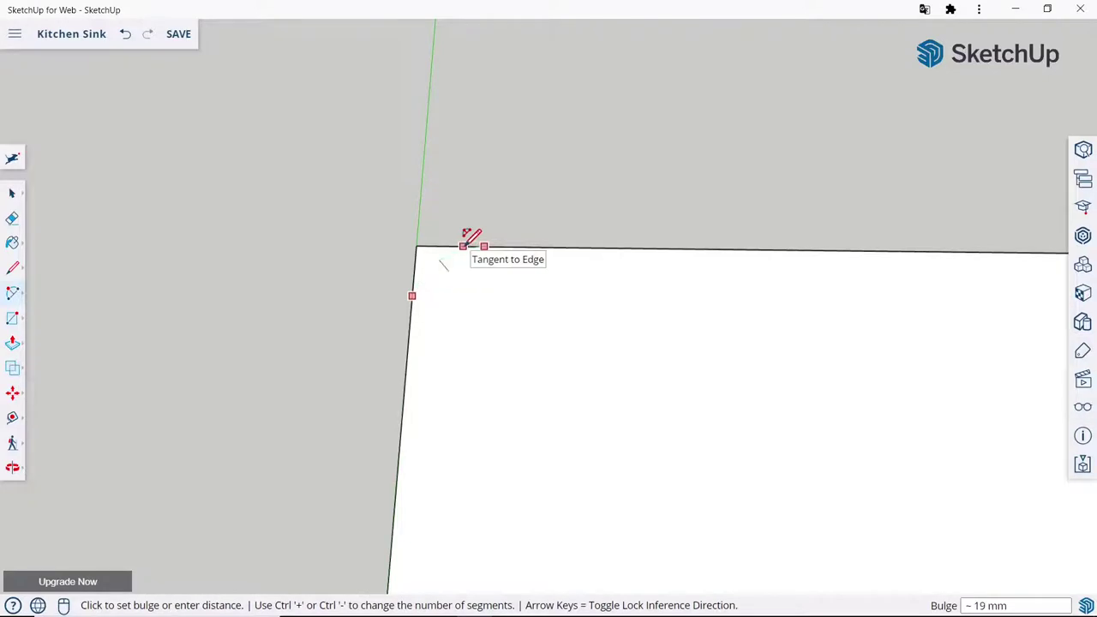
left_click(461, 248)
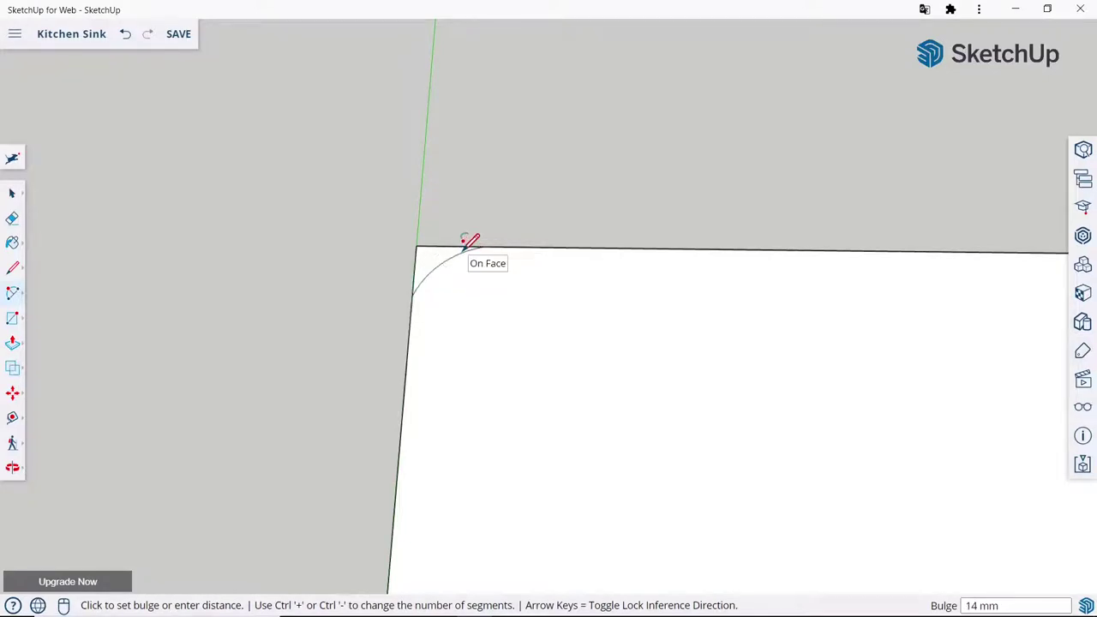
key("Escape")
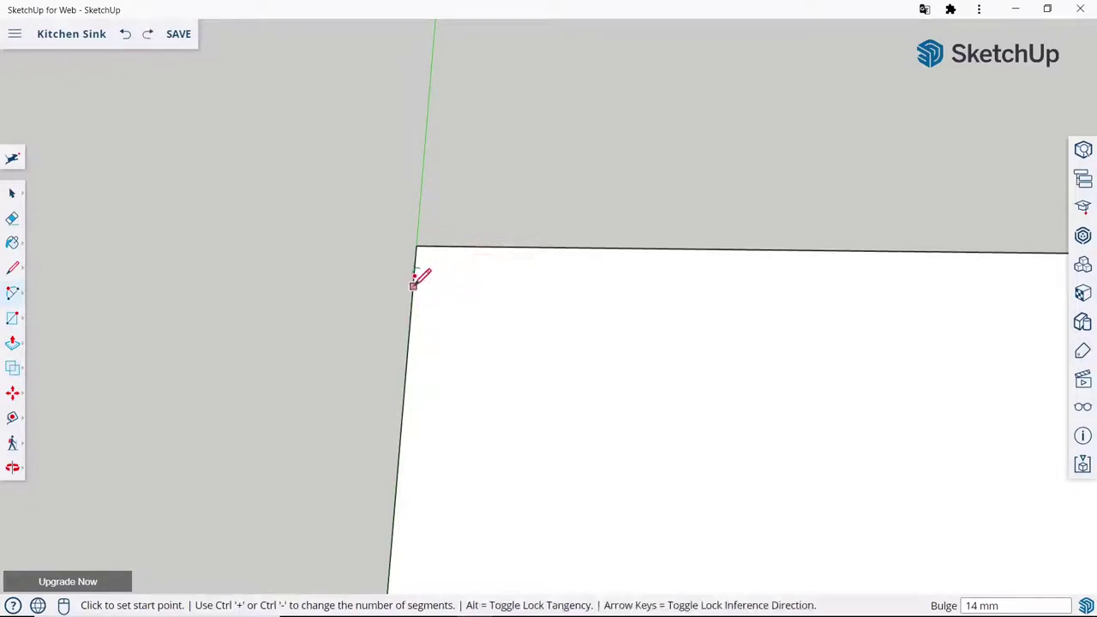
left_click(413, 286)
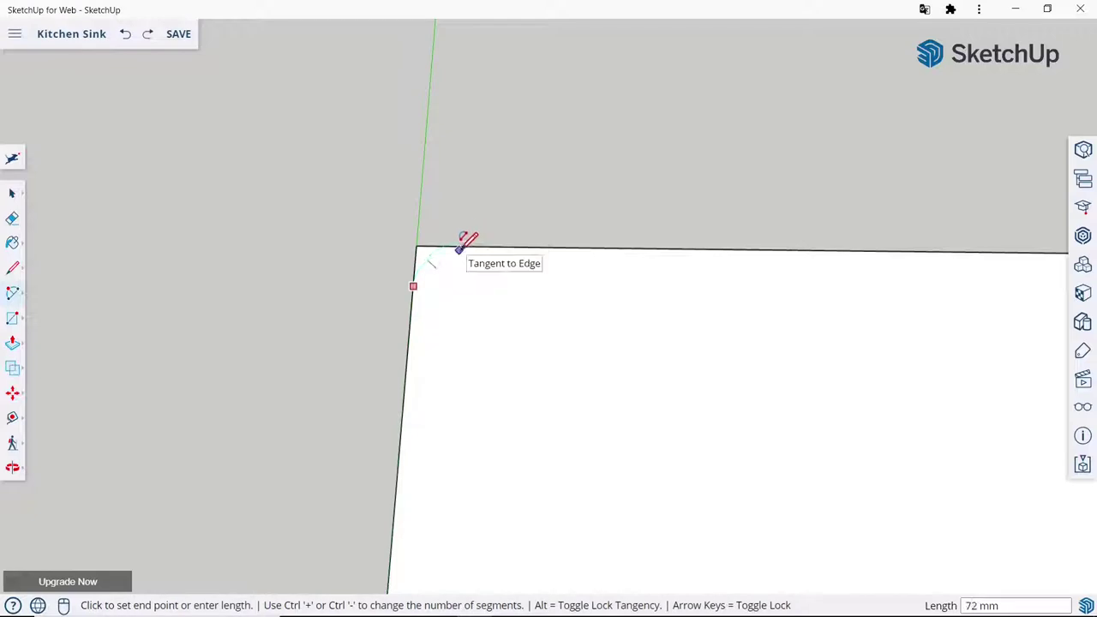
left_click(461, 248)
scroll(466, 187, "down", 5)
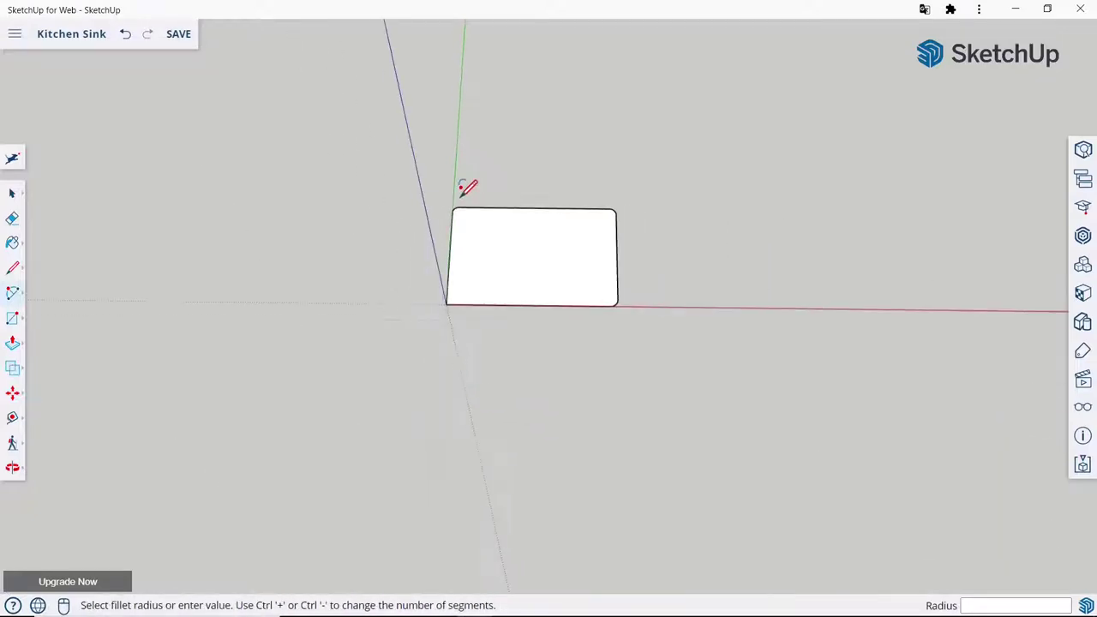
scroll(469, 265, "up", 2)
scroll(420, 315, "up", 4)
scroll(396, 387, "up", 2)
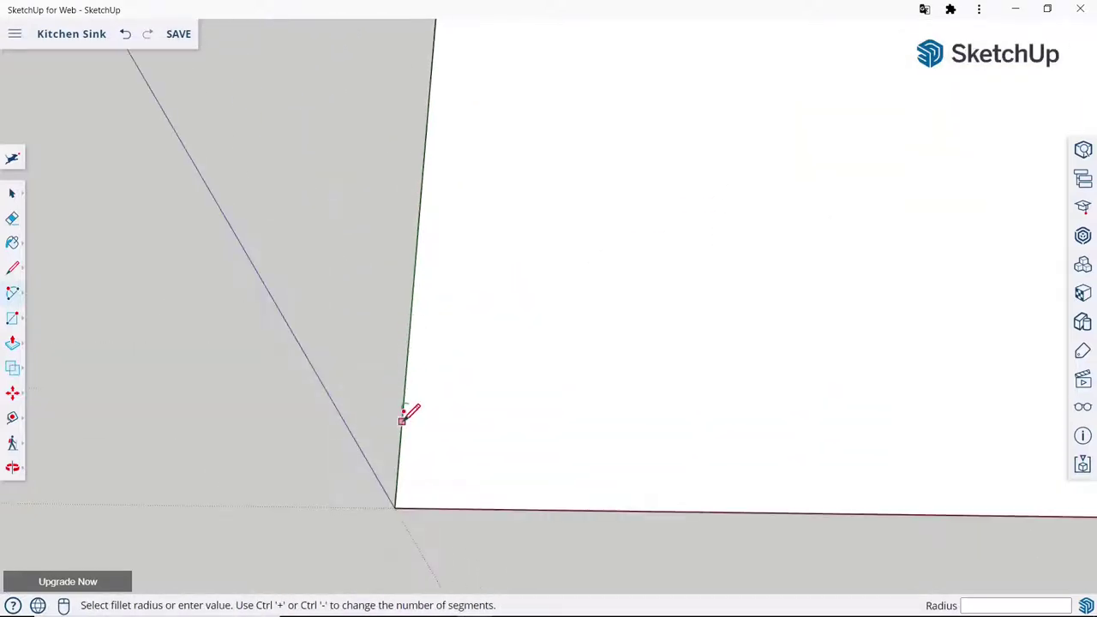
left_click(402, 421)
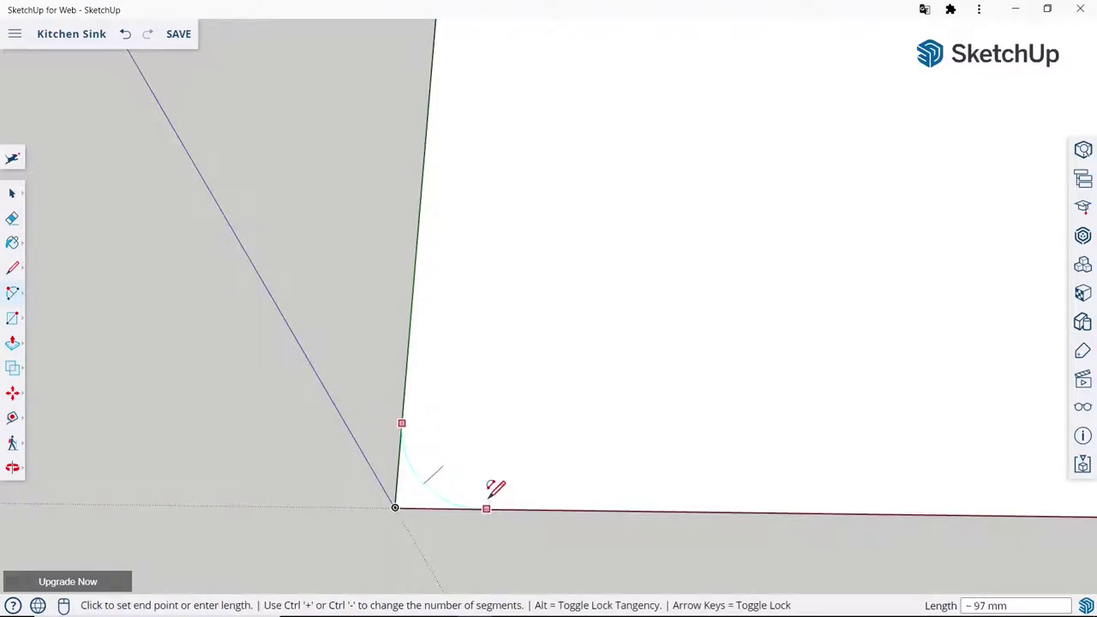
scroll(491, 501, "up", 3)
left_click(490, 499)
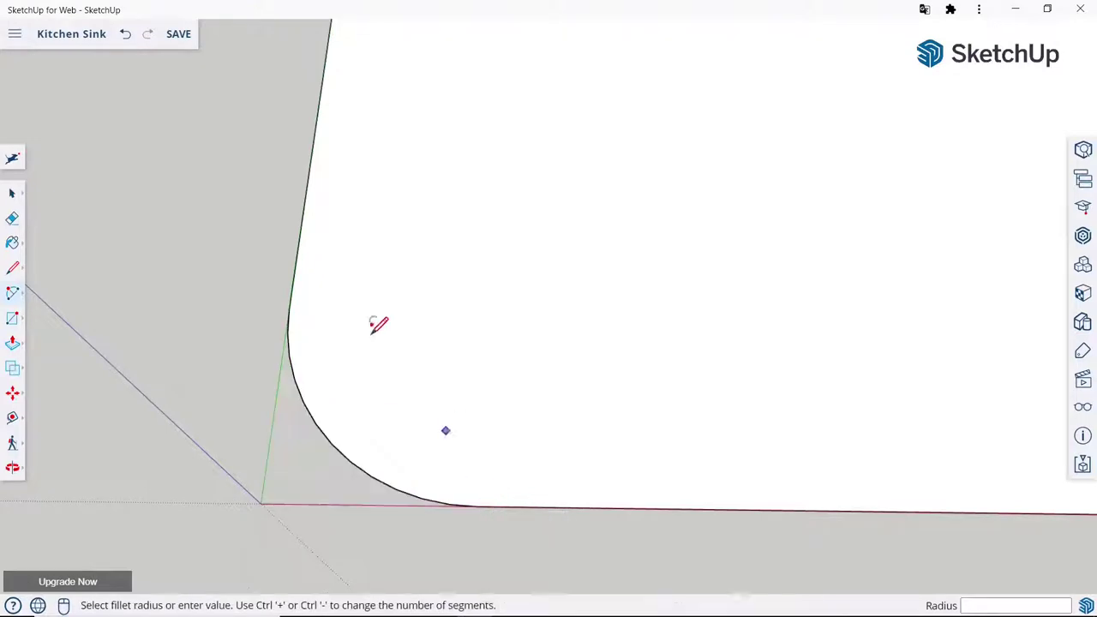
scroll(369, 330, "down", 5)
left_click(13, 342)
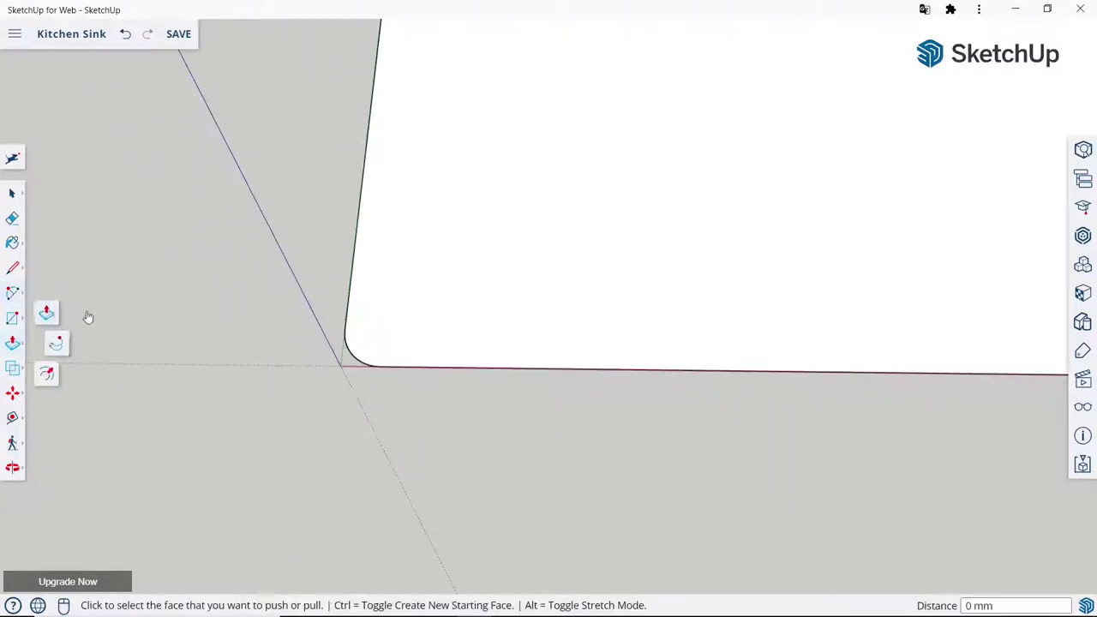
Extrude the rounded-corner face 450 mm upward with Push/Pull.
scroll(368, 404, "down", 5)
mouse_move(368, 404)
middle_mouse_down()
mouse_move(310, 203)
mouse_move(419, 294)
middle_mouse_up()
left_click(419, 294)
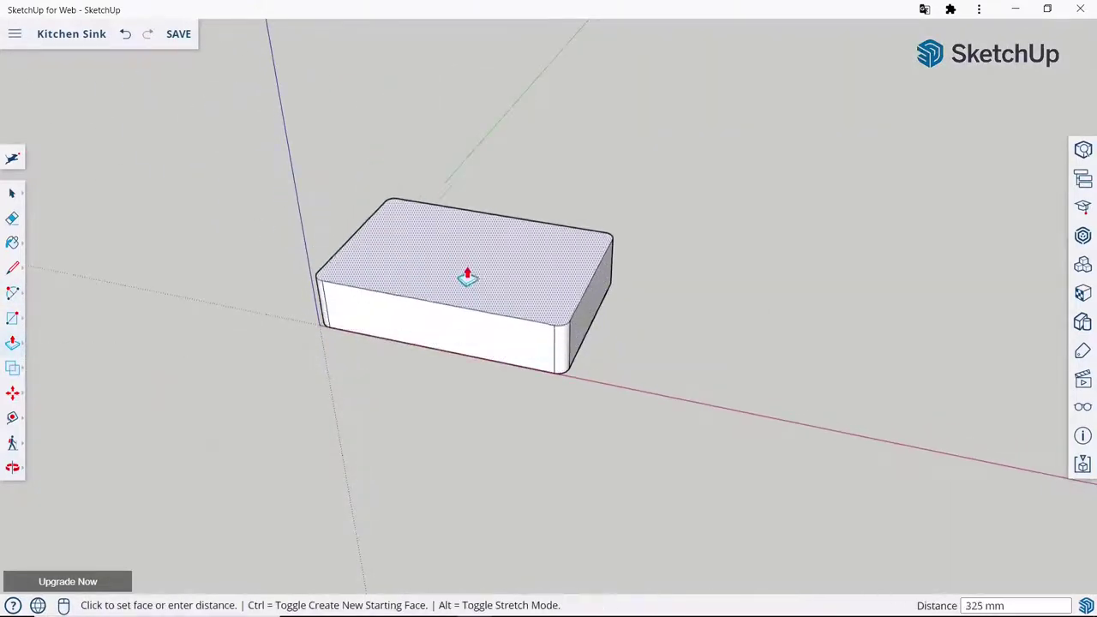
type("450")
key("Return")
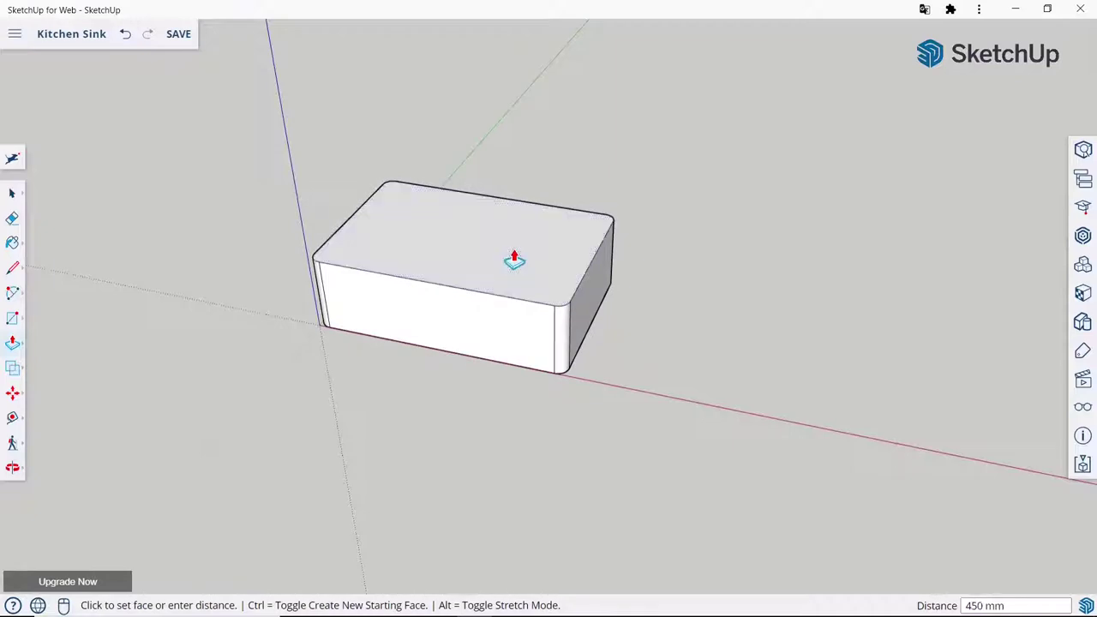
scroll(607, 373, "down", 3)
scroll(608, 372, "down", 2)
scroll(490, 266, "up", 2)
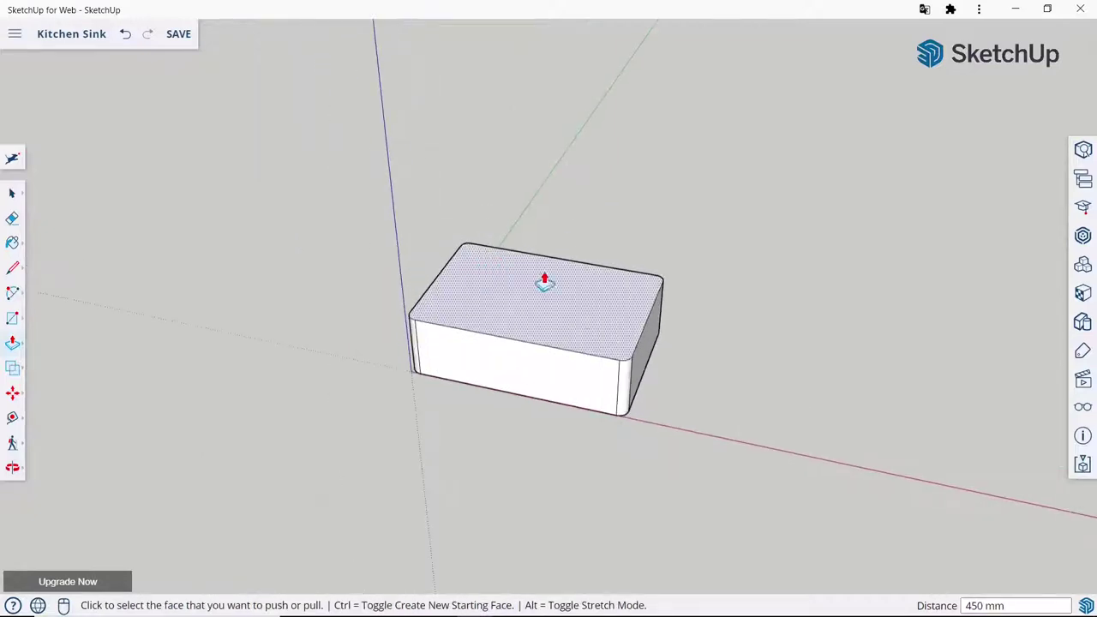
Soften the seam lines on the front rounded corner with the Eraser.
left_click(12, 215)
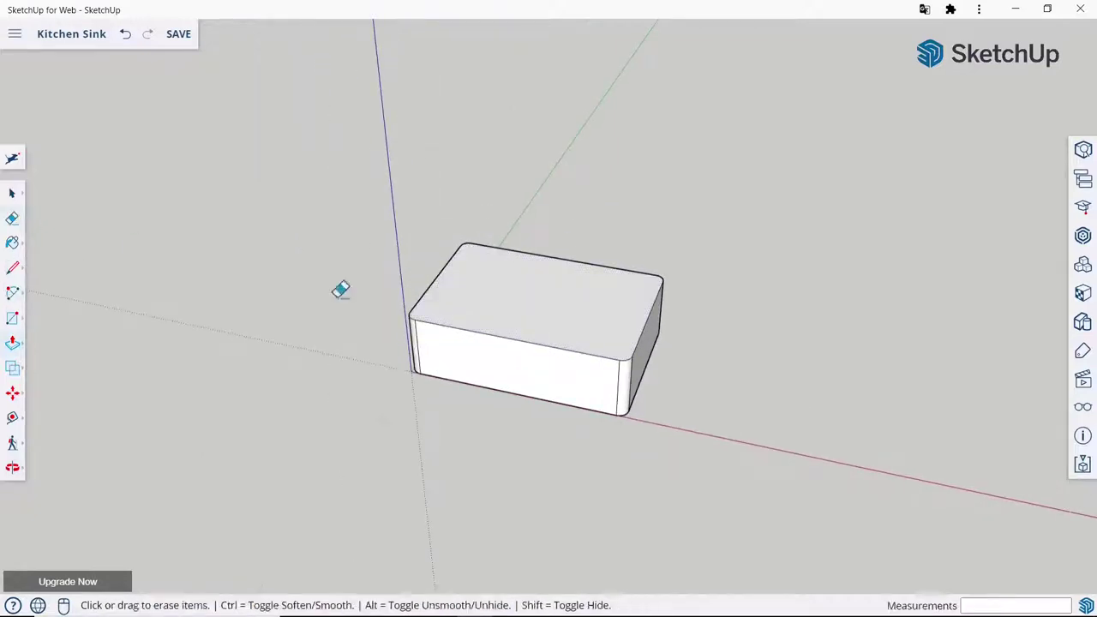
scroll(692, 385, "up", 2)
scroll(688, 385, "up", 2)
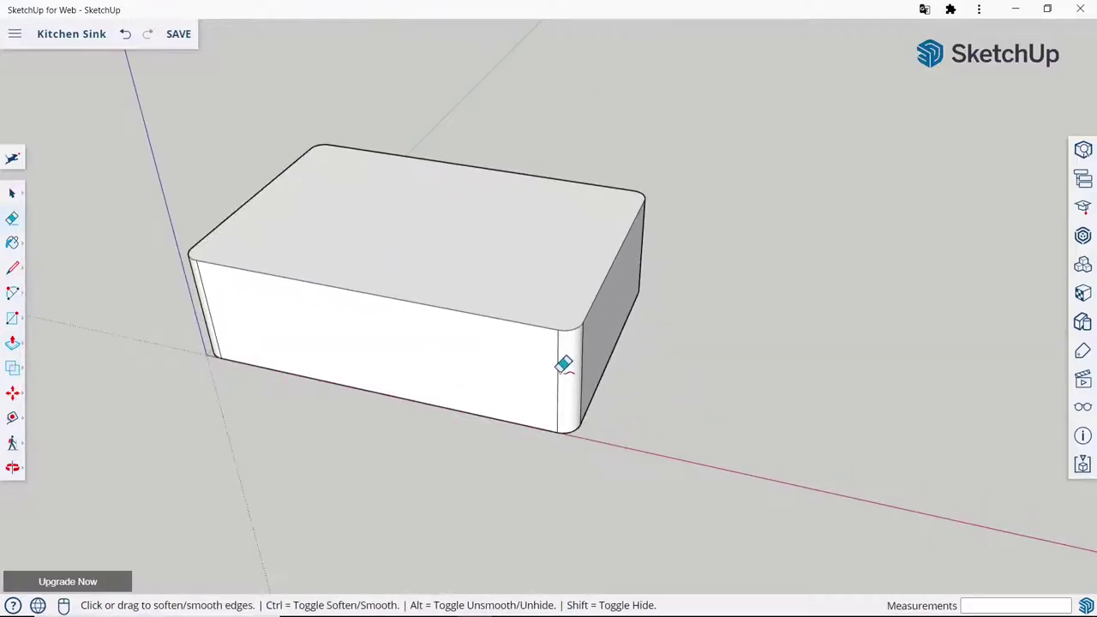
left_click_drag(561, 364, 579, 360, "ctrl")
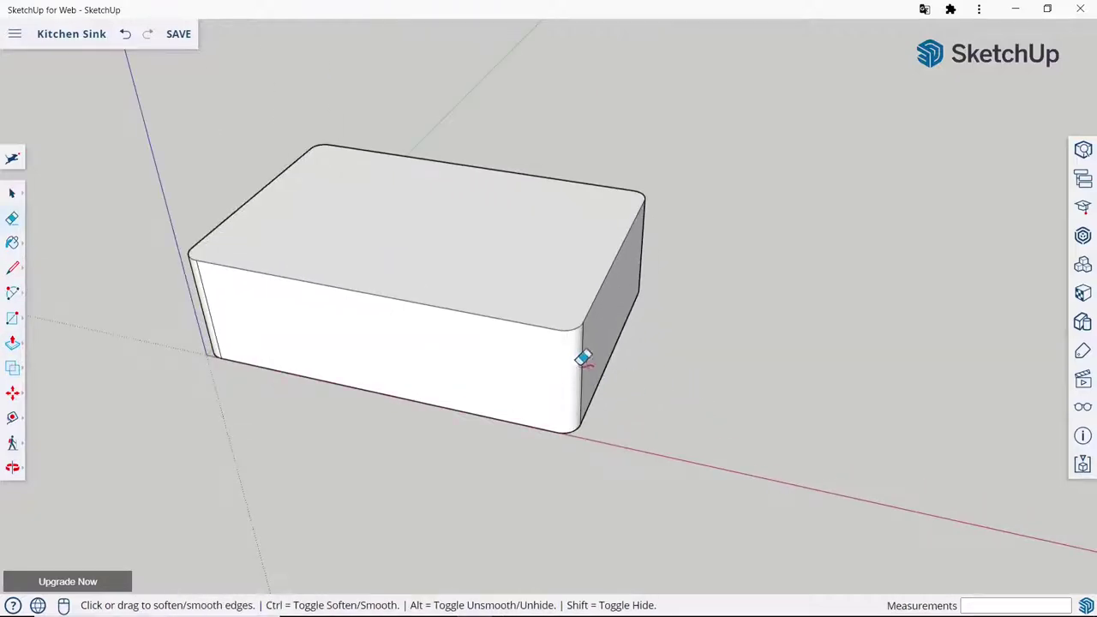
middle_click_drag(585, 359, 727, 317)
scroll(726, 317, "up", 2)
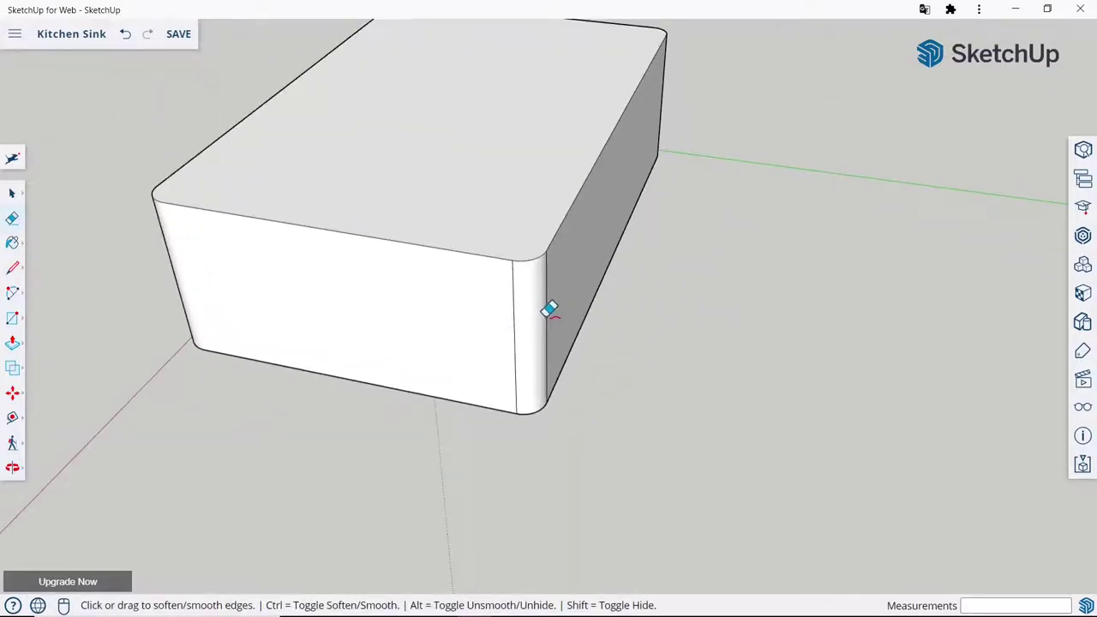
Soften the edge lines on the remaining rounded vertical corners.
middle_click_drag(586, 318, 449, 352)
scroll(464, 324, "up", 3)
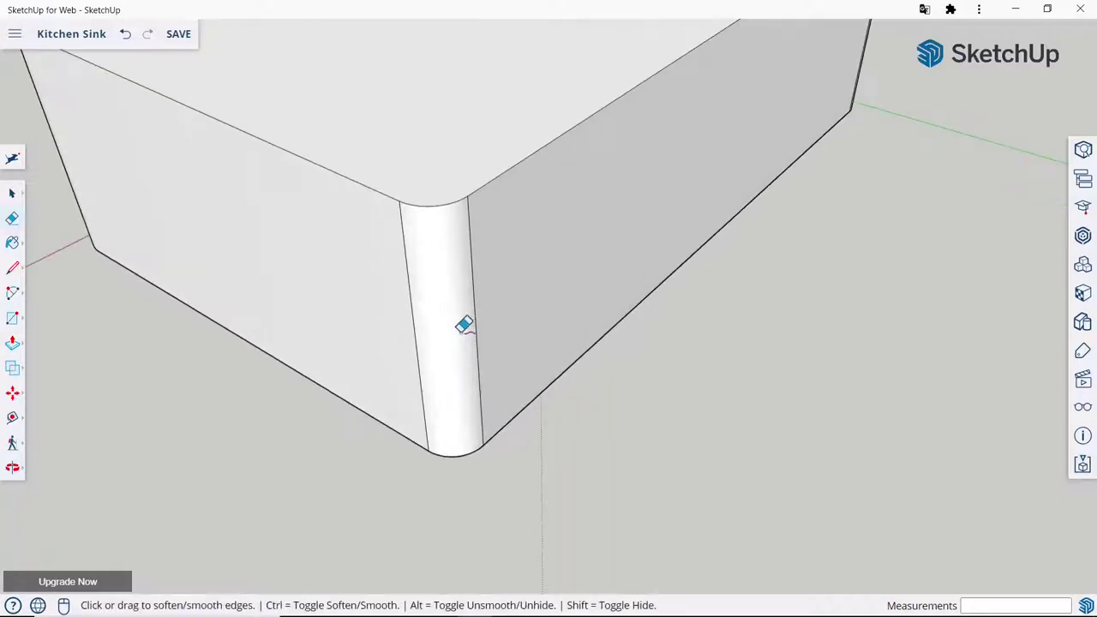
left_click_drag(478, 325, 450, 327, "ctrl")
left_click(417, 319, "ctrl")
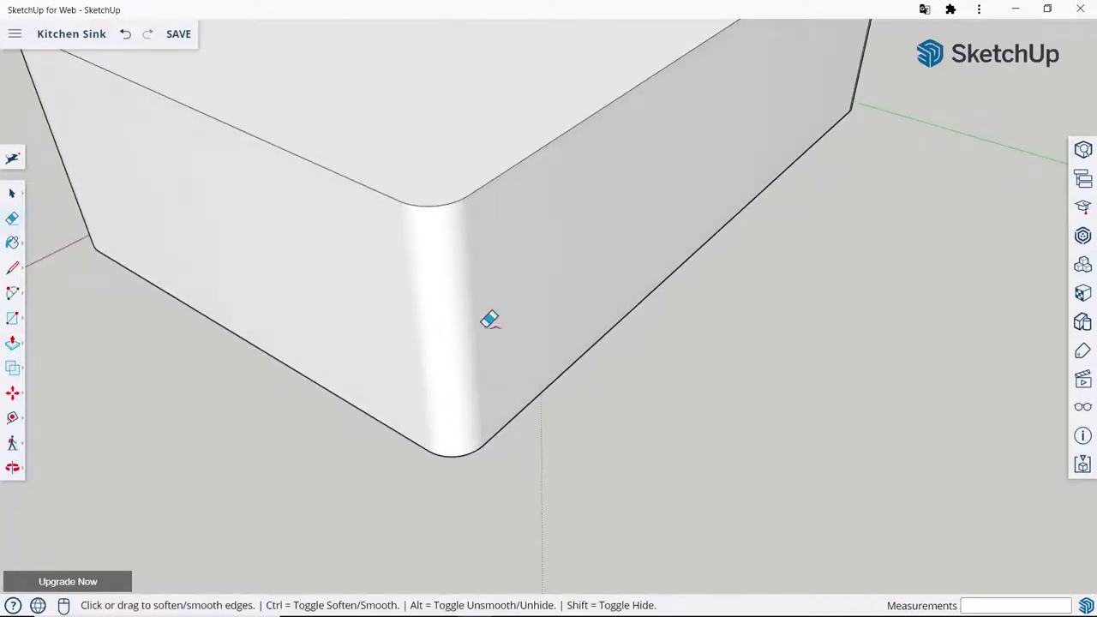
scroll(676, 277, "down", 5)
mouse_move(676, 276)
middle_mouse_down()
mouse_move(456, 282)
mouse_move(759, 306)
middle_mouse_up()
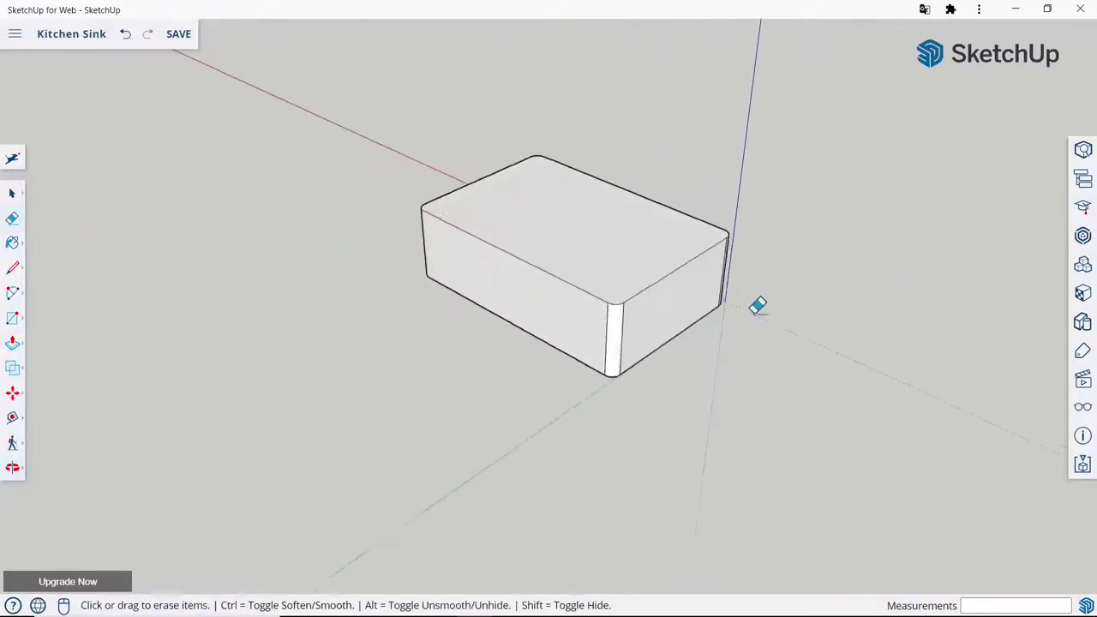
scroll(571, 321, "up", 5)
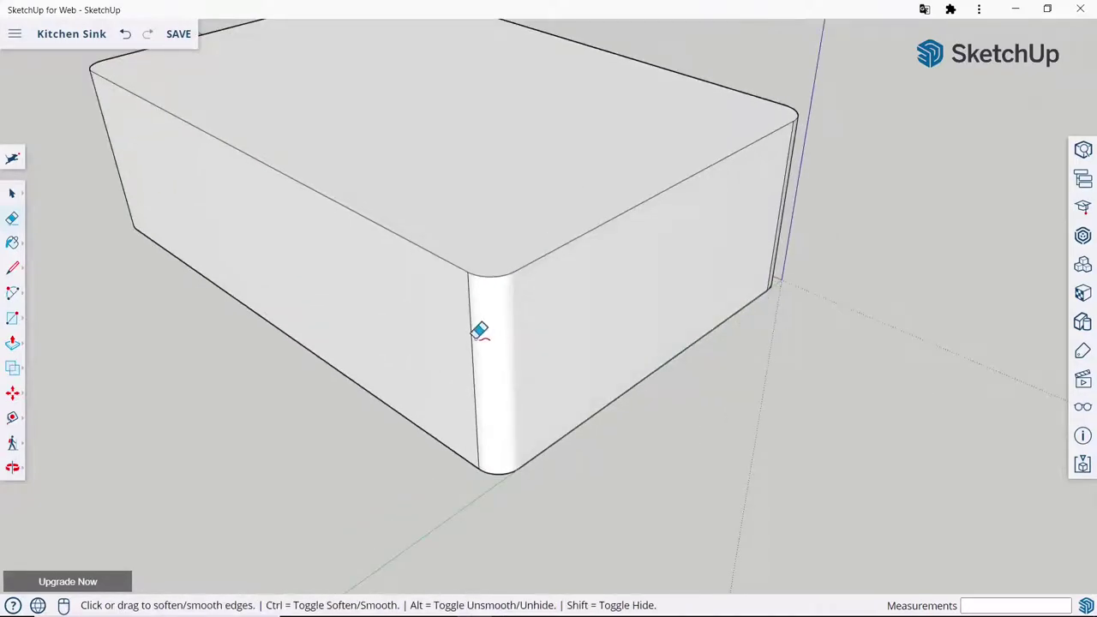
mouse_move(821, 272)
middle_mouse_down()
mouse_move(392, 294)
mouse_move(735, 299)
mouse_move(627, 286)
middle_mouse_up()
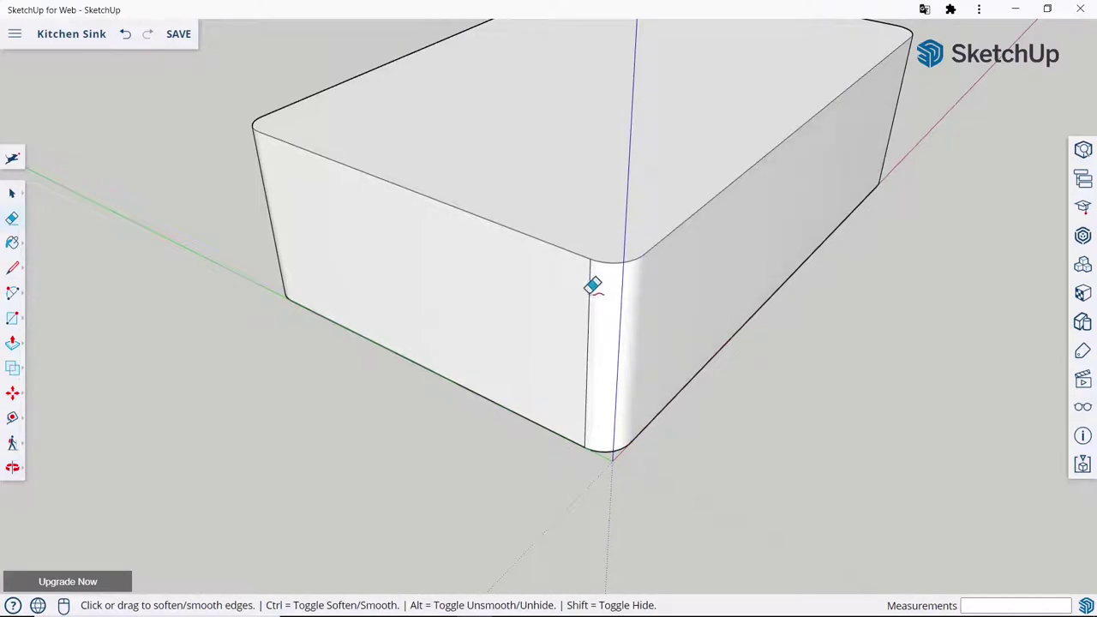
left_click(589, 289, "ctrl")
scroll(591, 285, "down", 3)
Switch to the Top standard view looking down on the block.
left_click(15, 195)
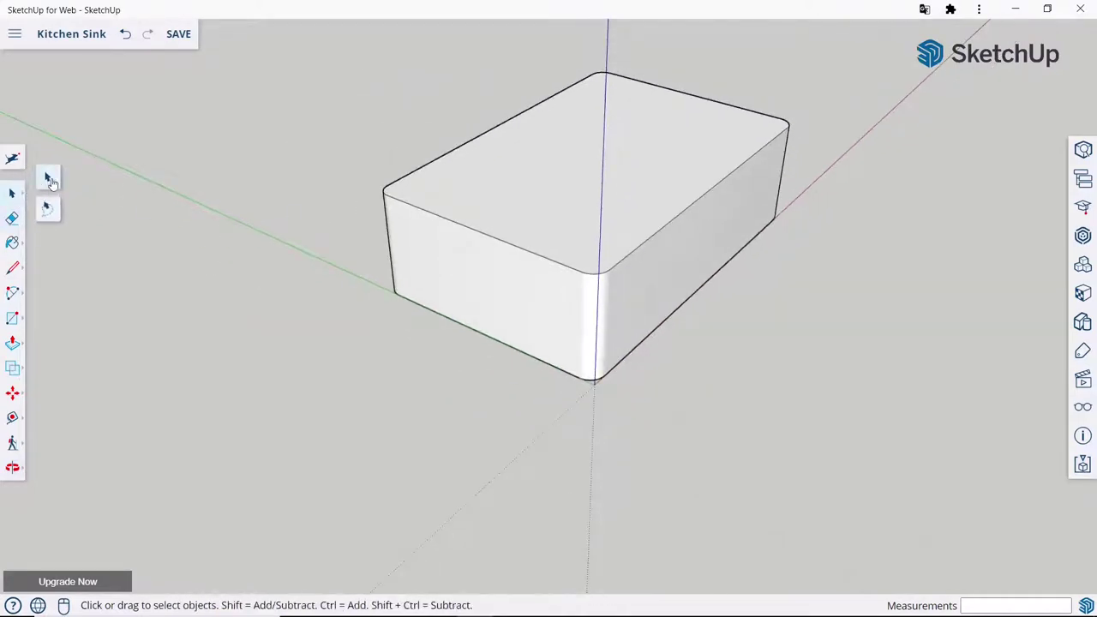
scroll(568, 237, "down", 3)
mouse_move(568, 238)
middle_mouse_down()
mouse_move(636, 292)
mouse_move(343, 280)
mouse_move(583, 334)
middle_mouse_up()
scroll(649, 123, "up", 3)
scroll(649, 129, "down", 2)
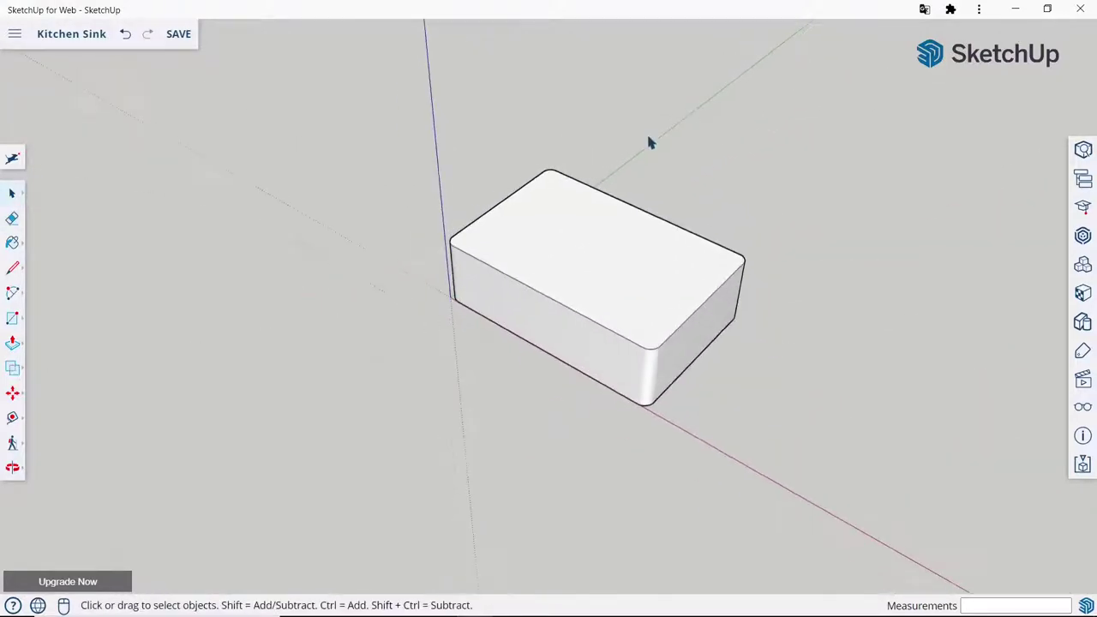
scroll(674, 135, "down", 1)
scroll(710, 98, "up", 3)
scroll(704, 148, "up", 1)
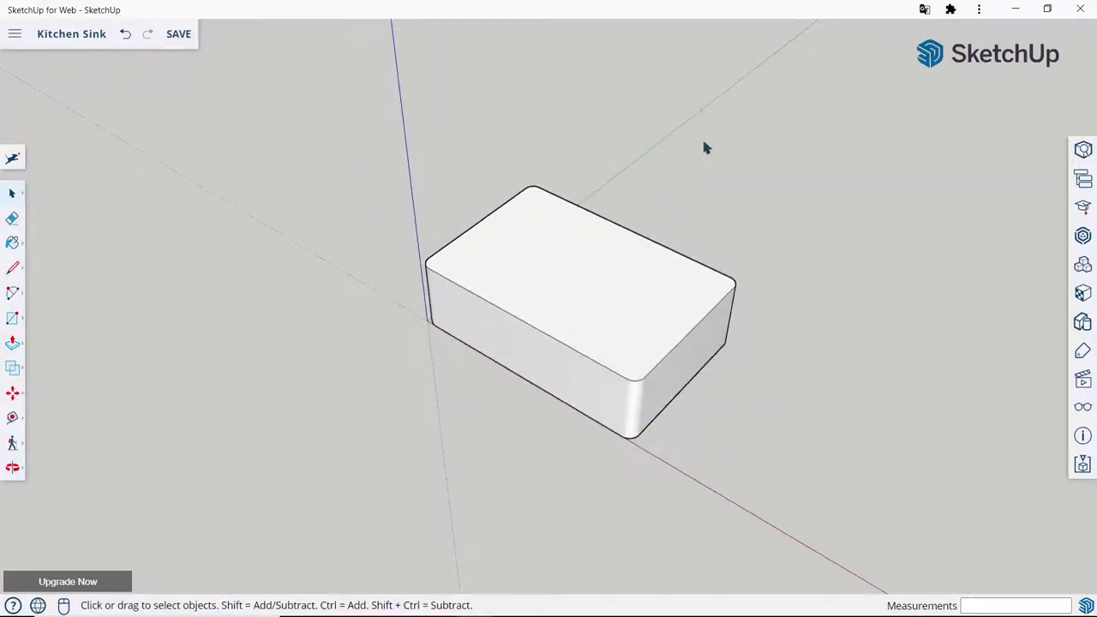
left_click(1083, 379)
left_click(970, 102)
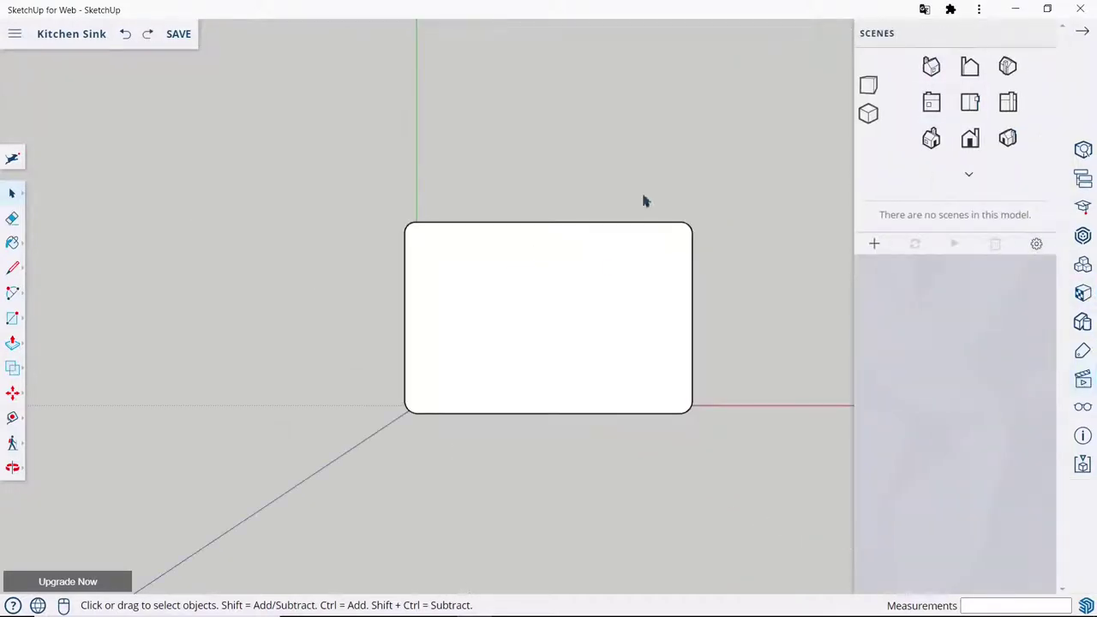
left_click(1083, 31)
Draw left and right basin rectangles side by side on the top face.
left_click(12, 292)
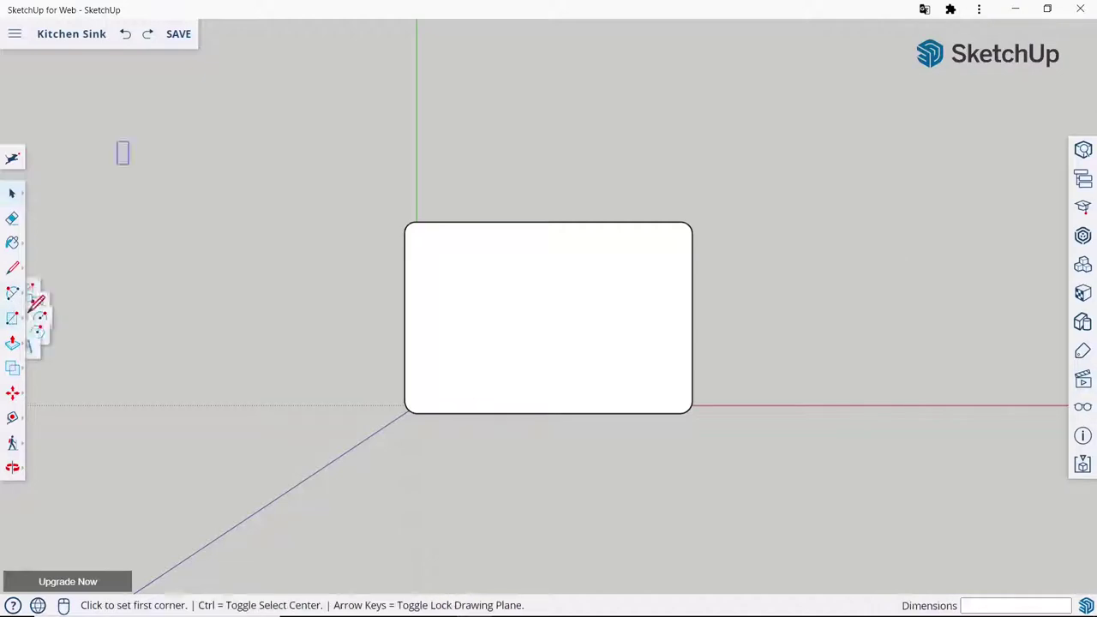
left_click(47, 254)
scroll(601, 372, "up", 3)
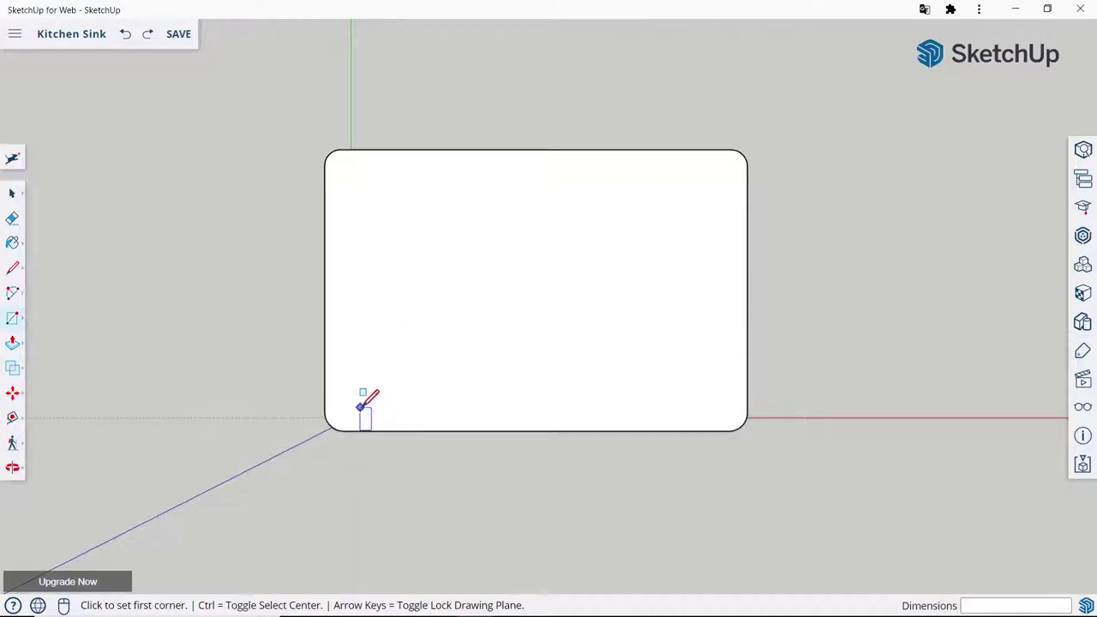
left_click(361, 408)
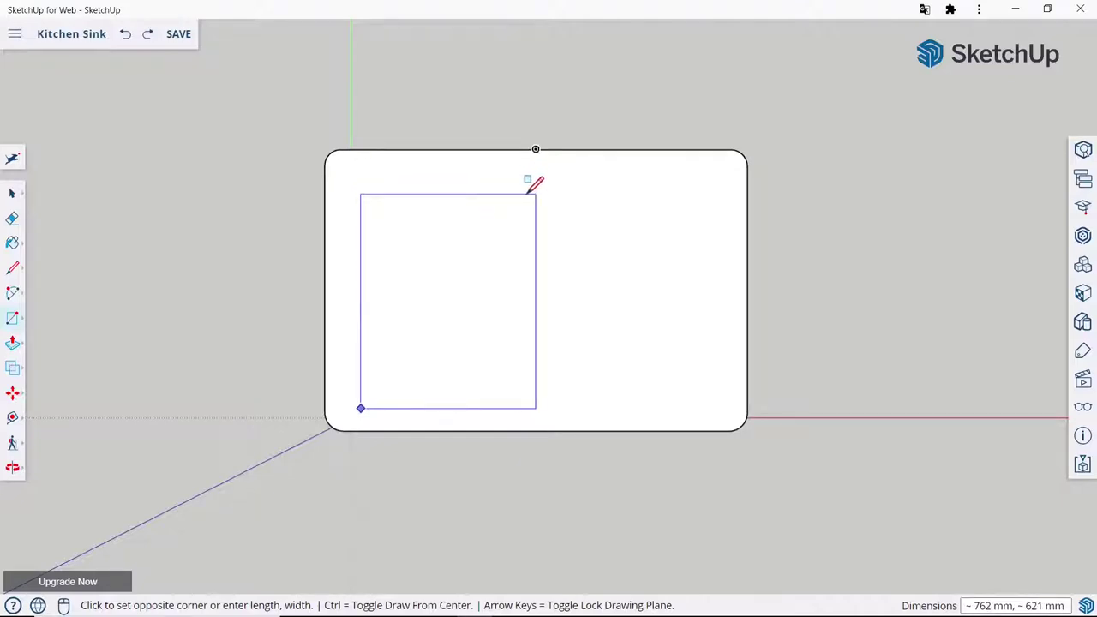
scroll(525, 193, "up", 2)
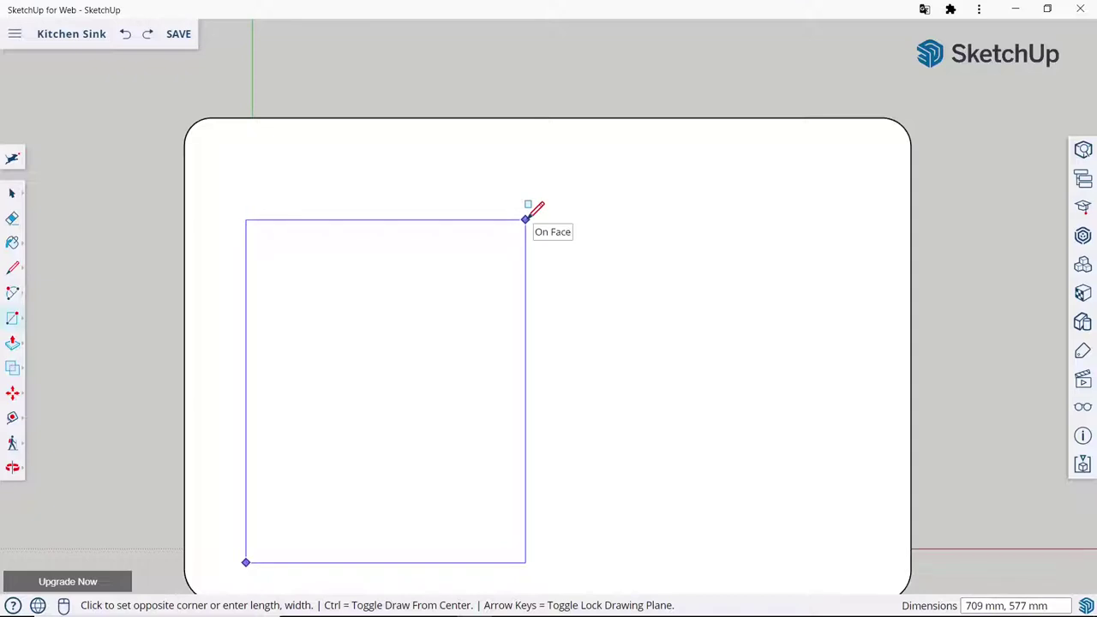
left_click(526, 219)
scroll(534, 166, "down", 2)
scroll(588, 311, "down", 2)
scroll(503, 368, "up", 3)
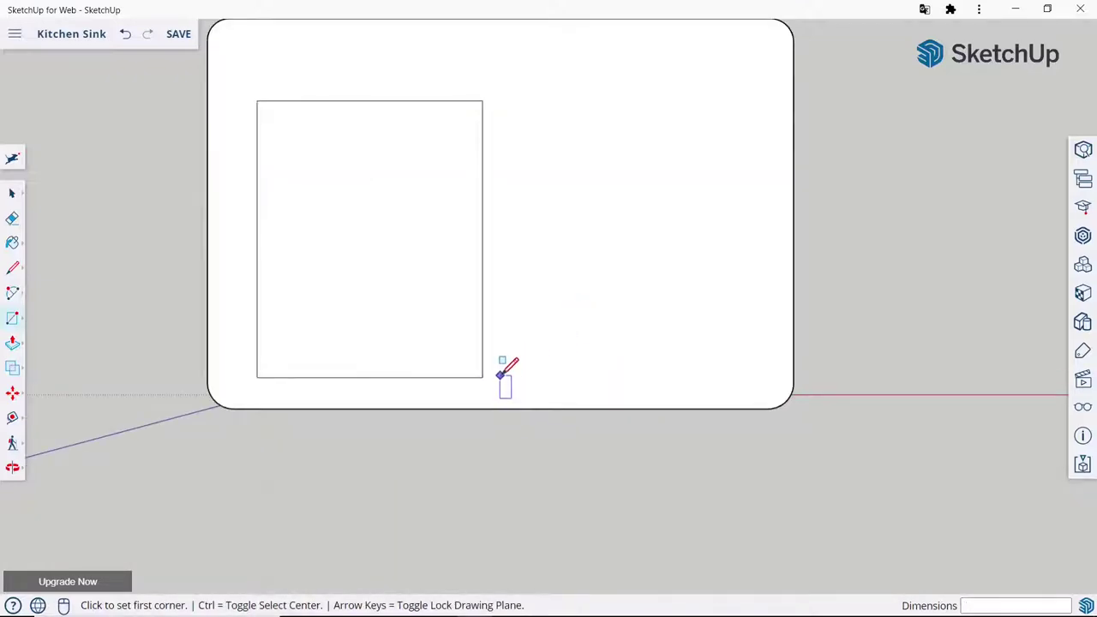
left_click(500, 375)
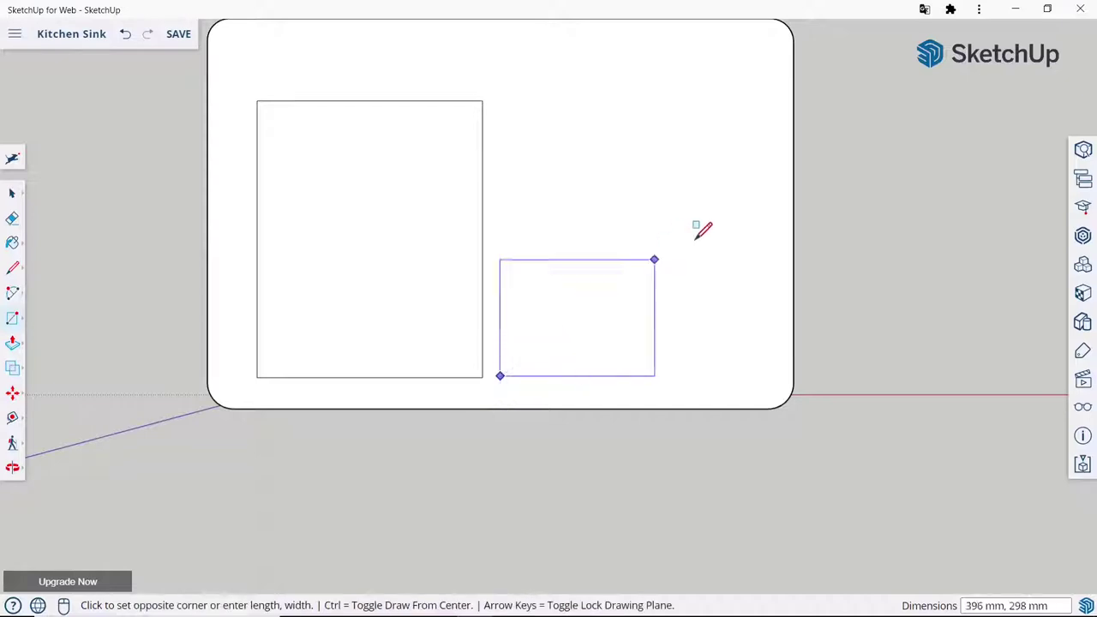
left_click(744, 99)
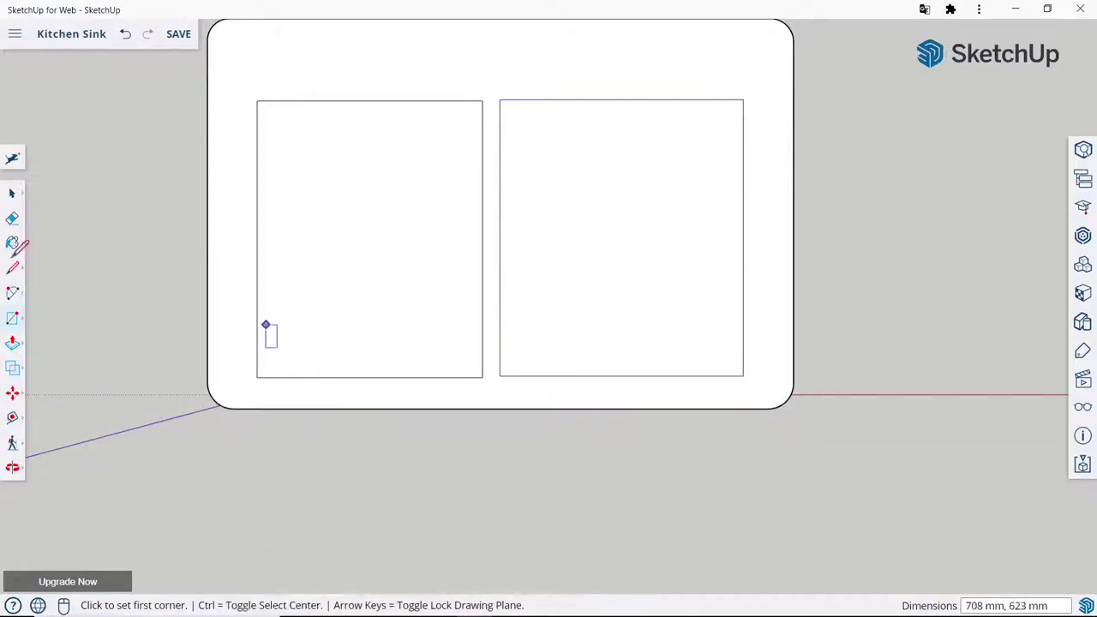
left_click(12, 294)
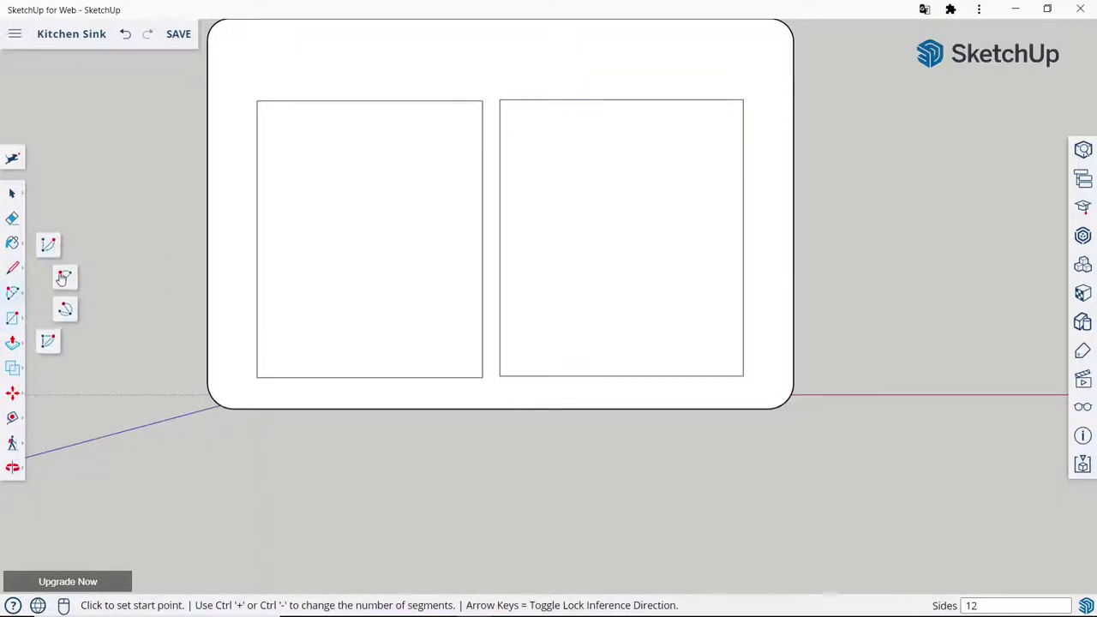
Fillet the top-left and top-right corners of both basin outlines.
left_click(63, 283)
scroll(277, 77, "up", 2)
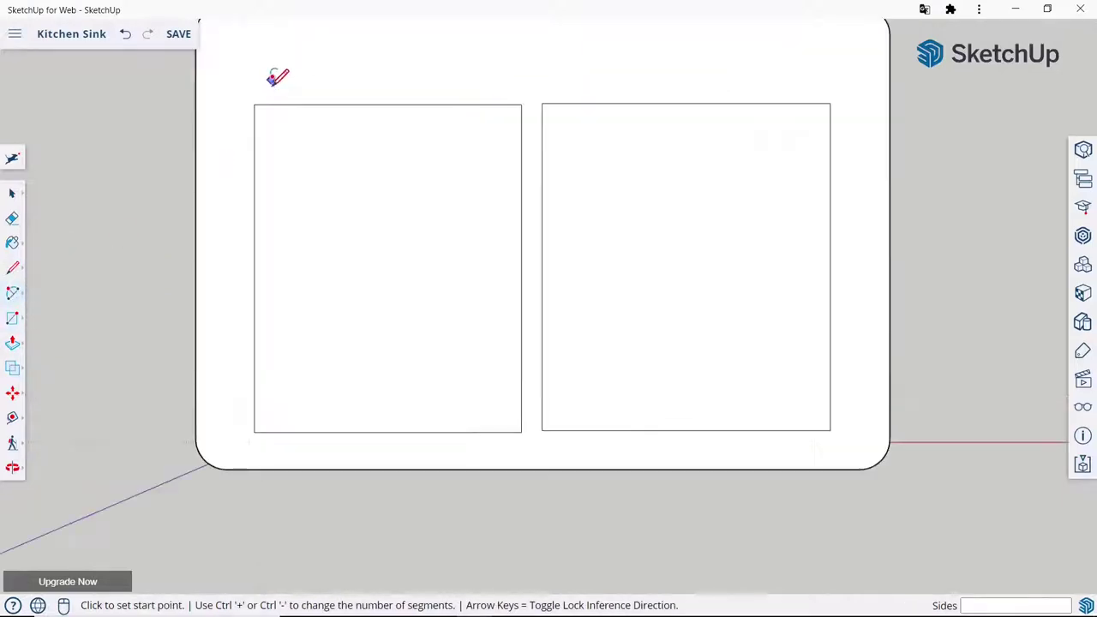
left_click(254, 138)
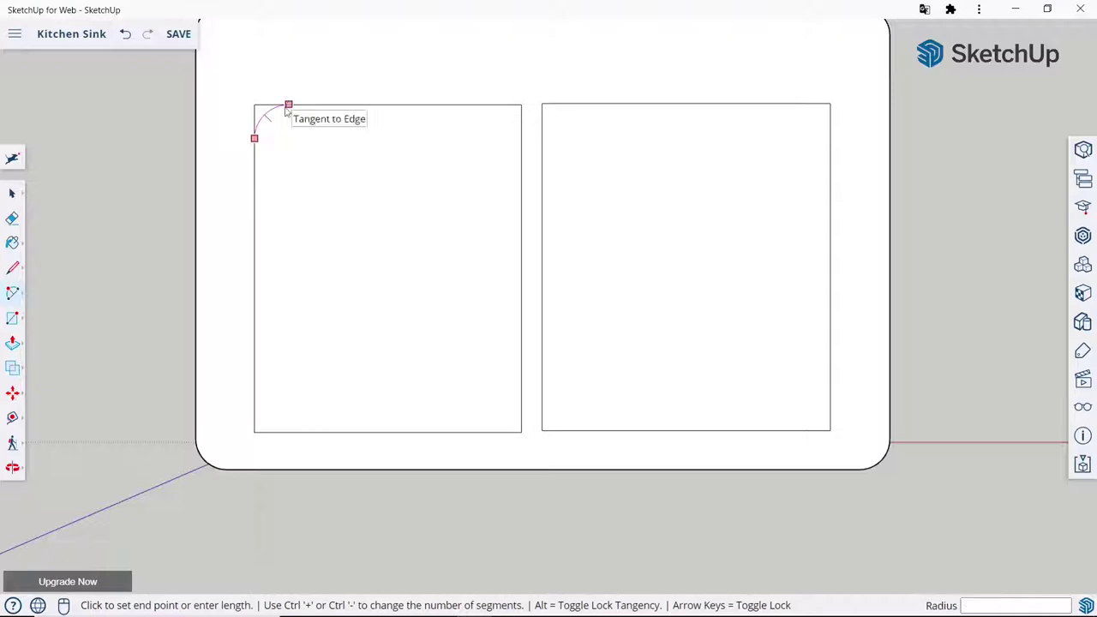
left_click(289, 104)
left_click(488, 103)
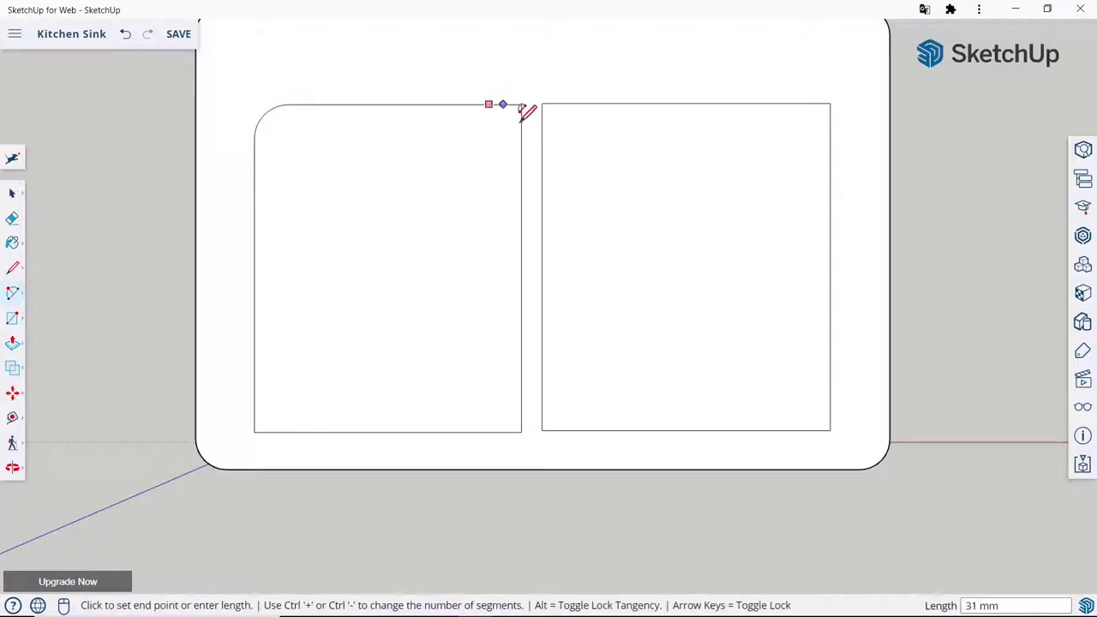
left_click(520, 129)
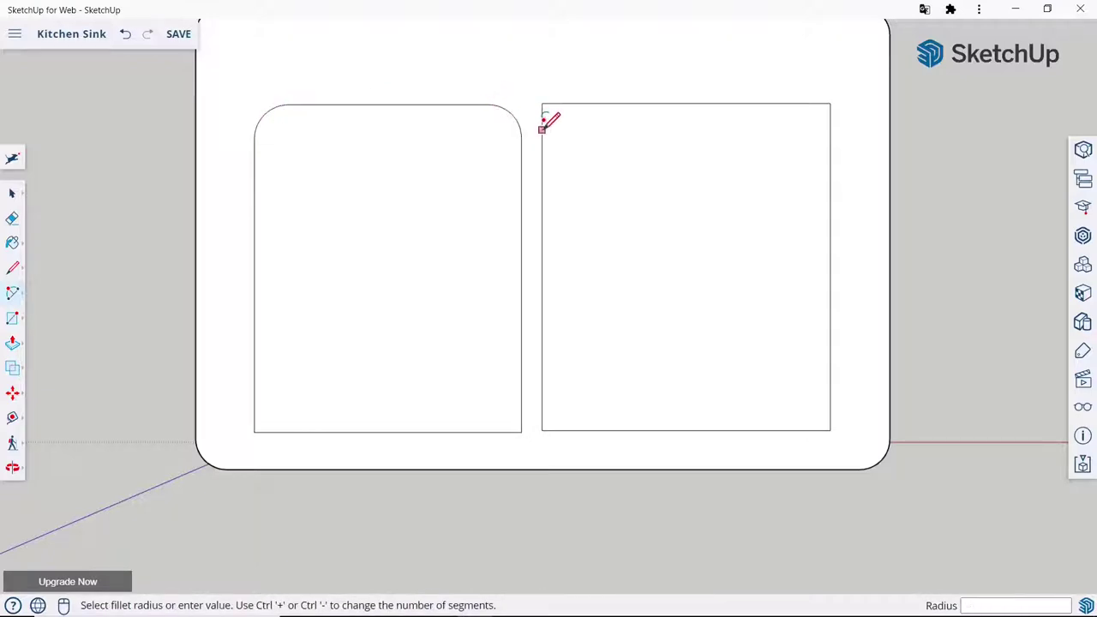
double_click(541, 129)
left_click(570, 102)
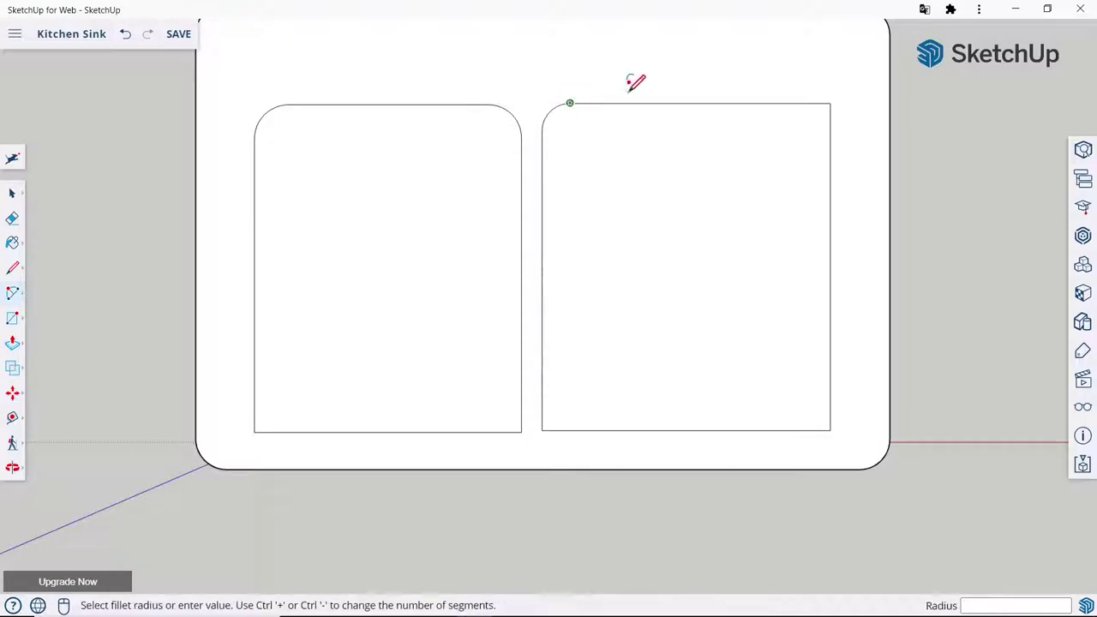
double_click(798, 103)
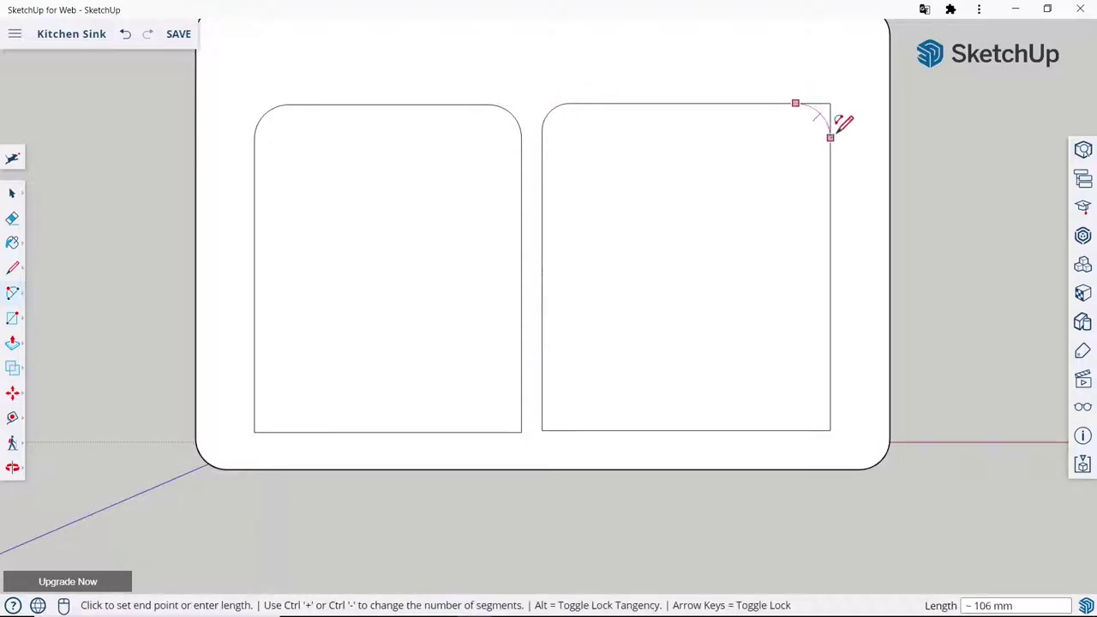
left_click(830, 133)
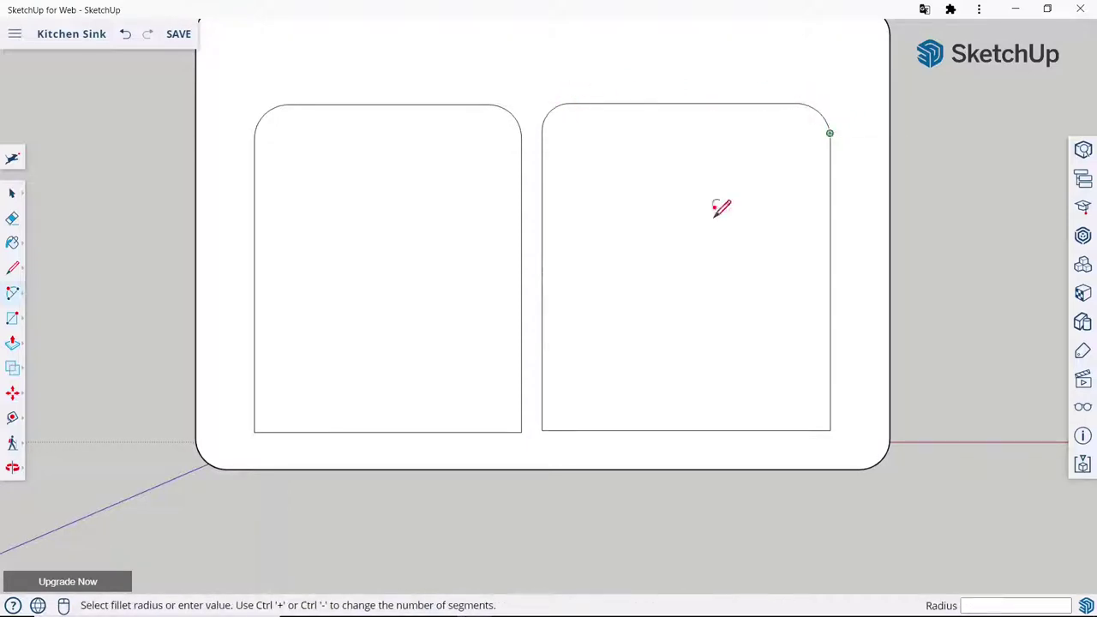
Fillet the bottom-left and bottom-right corners of both basin outlines.
double_click(254, 398)
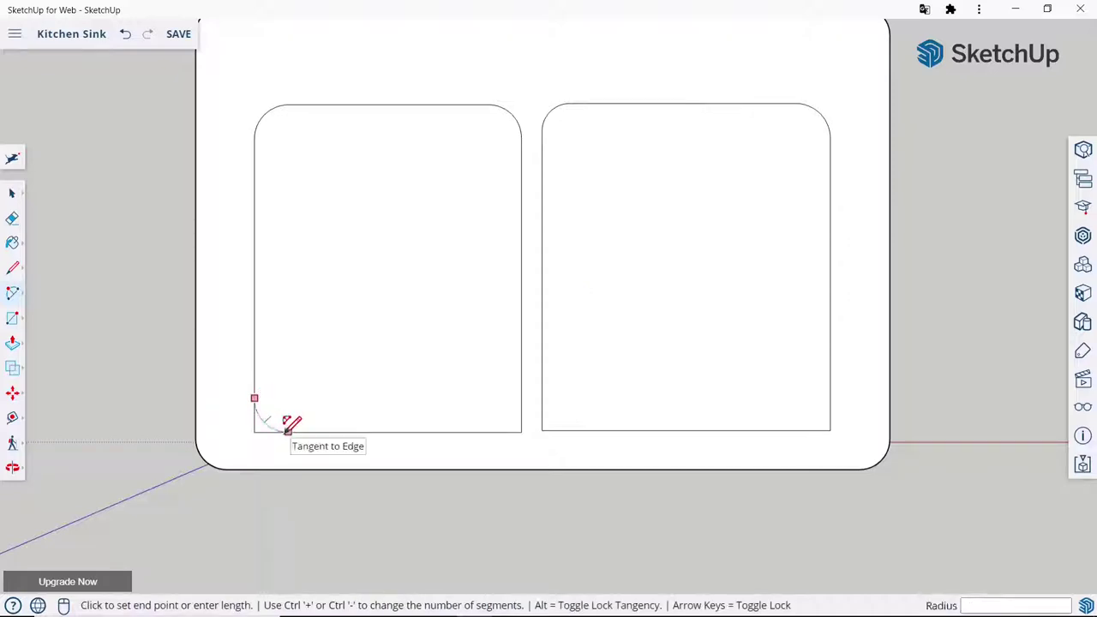
left_click(343, 431)
double_click(485, 431)
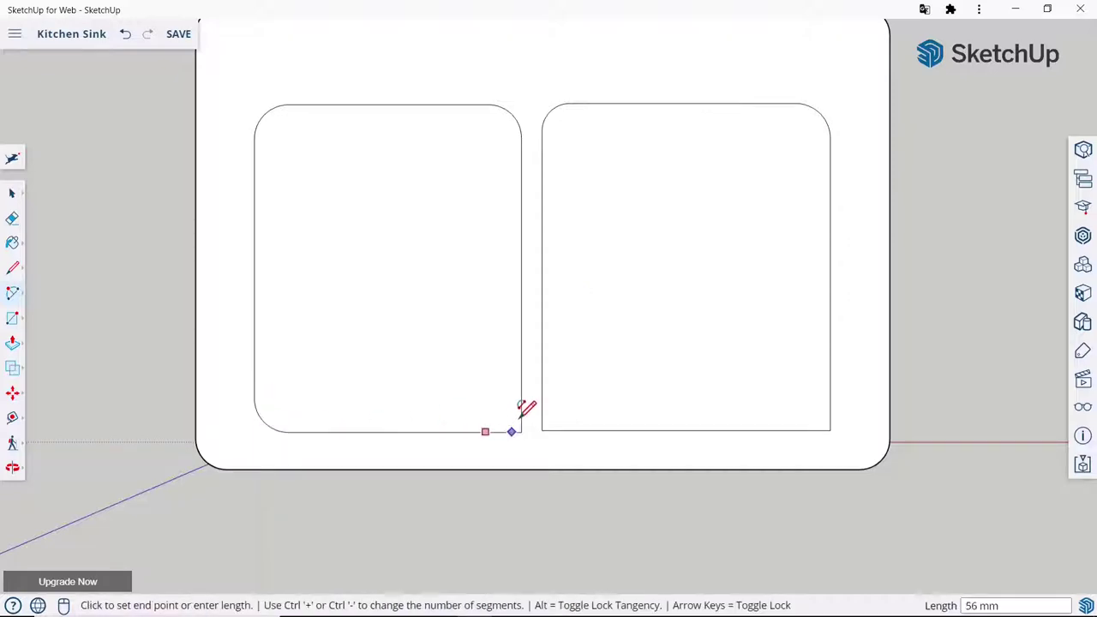
left_click(521, 401)
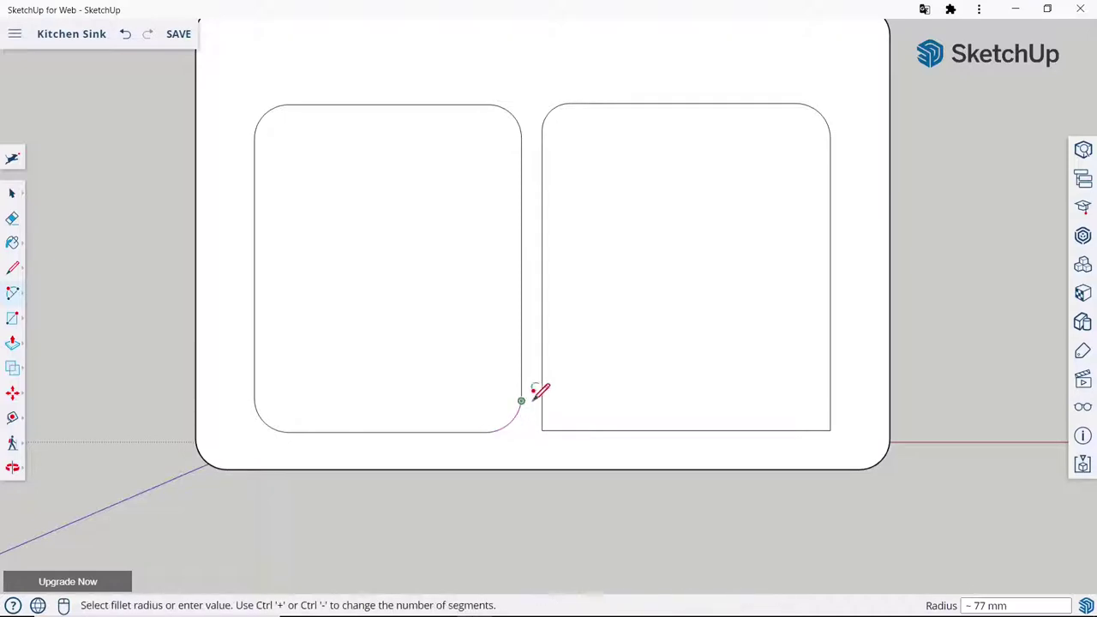
double_click(542, 396)
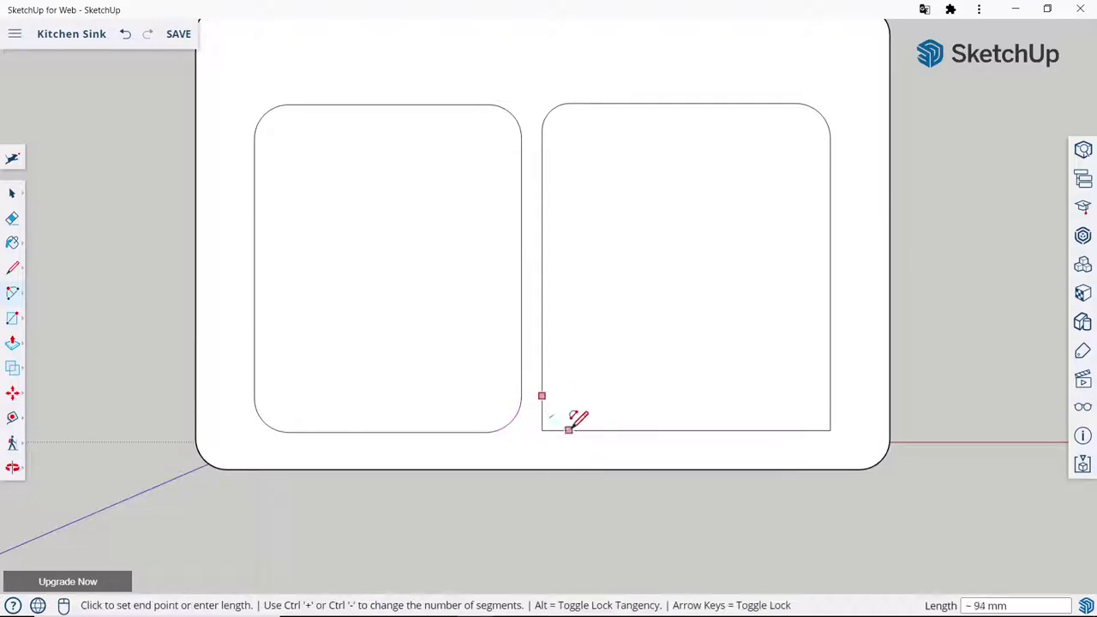
left_click(577, 429)
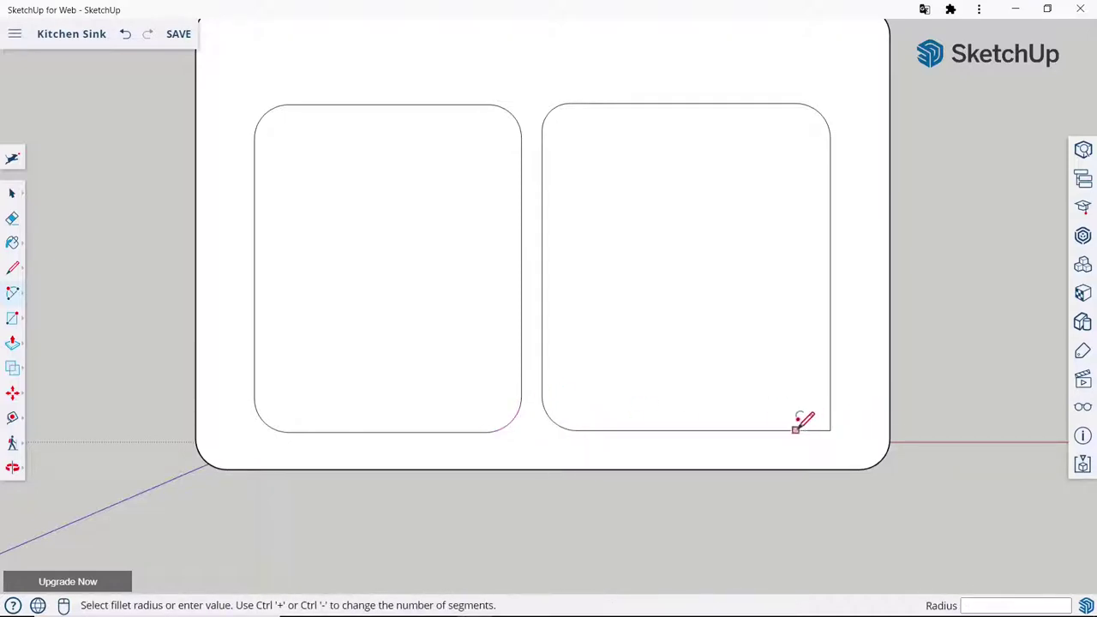
double_click(796, 430)
left_click(830, 400)
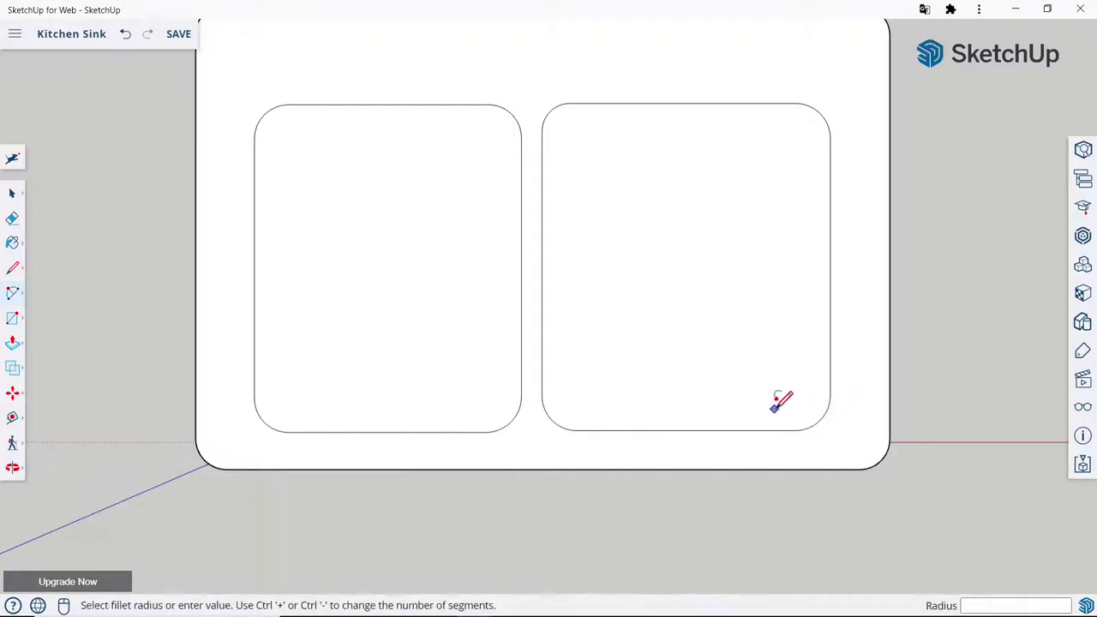
left_click(12, 196)
Push the left basin face 440 mm down into the block.
scroll(564, 310, "down", 3)
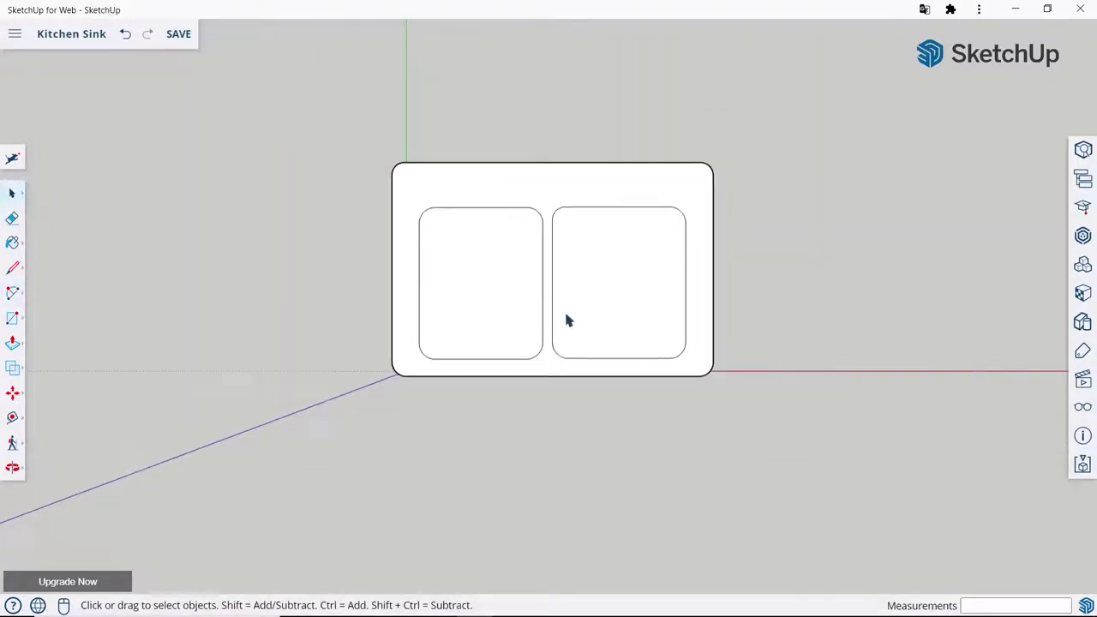
mouse_move(564, 310)
middle_mouse_down()
mouse_move(519, 183)
mouse_move(448, 172)
mouse_move(588, 301)
mouse_move(563, 326)
middle_mouse_up()
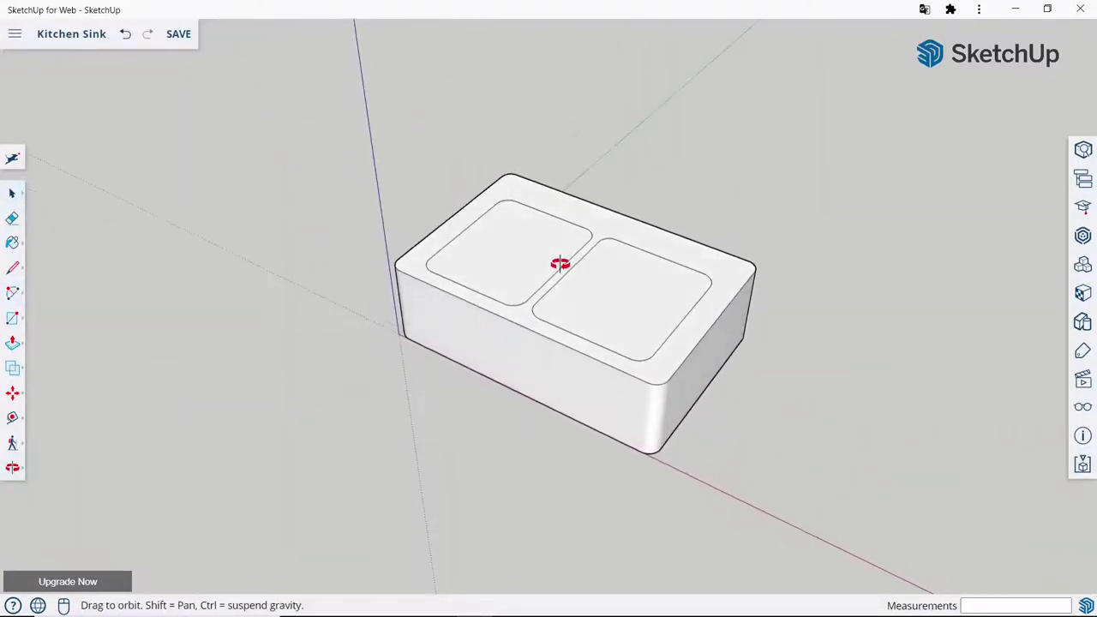
scroll(607, 242, "up", 2)
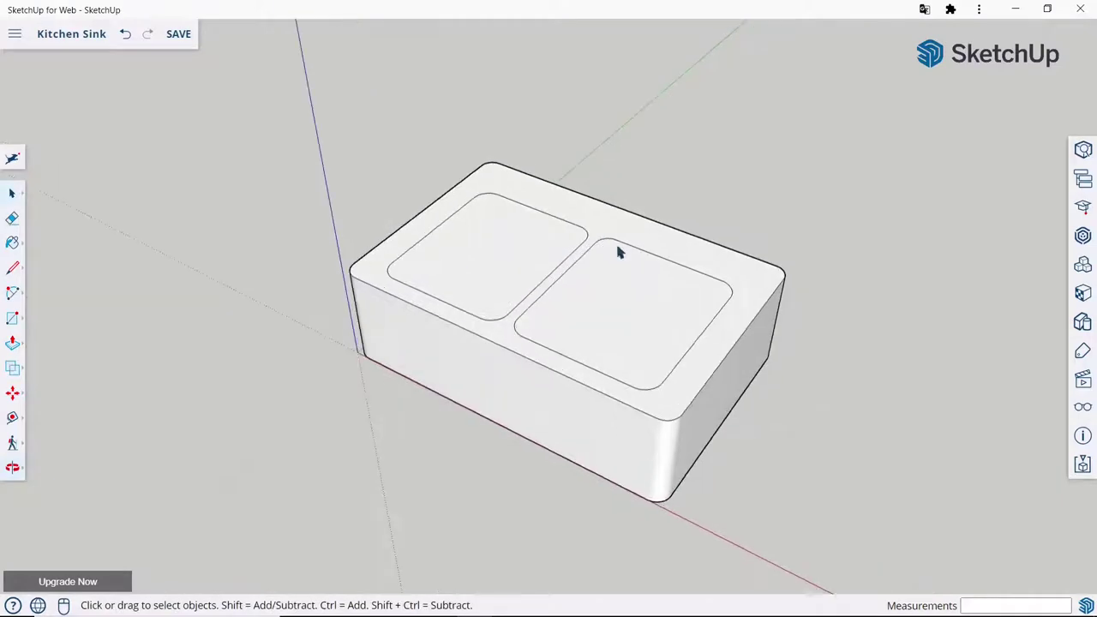
left_click(12, 345)
left_click(458, 283)
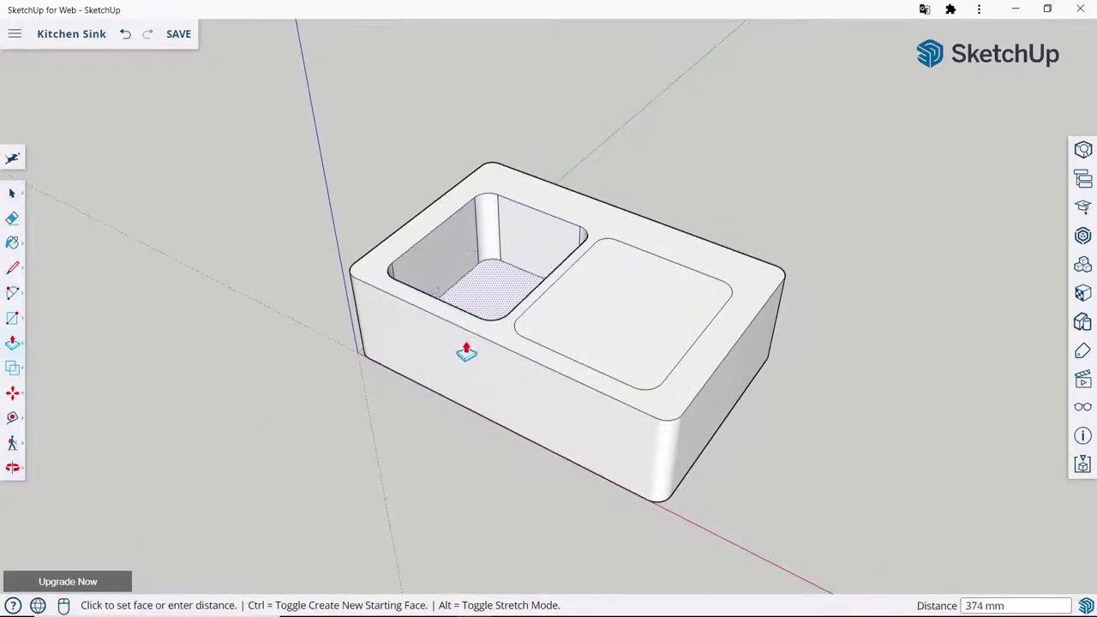
type("0")
key("Return")
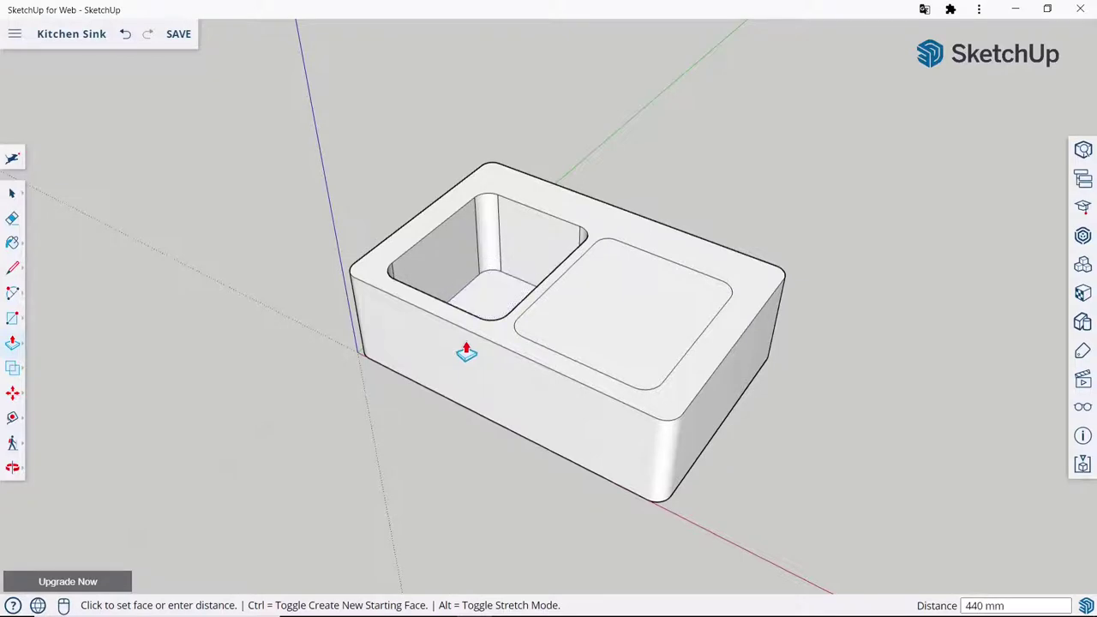
Push the right basin down to the same 440 mm depth.
left_click(557, 336)
left_click(489, 291)
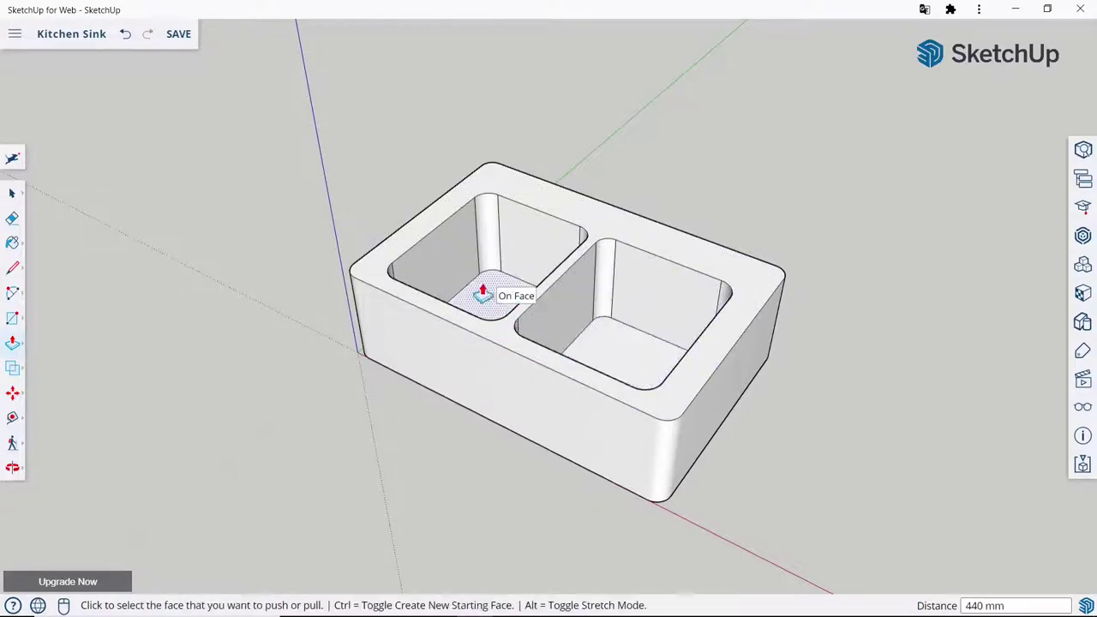
left_click(12, 194)
scroll(521, 228, "down", 2)
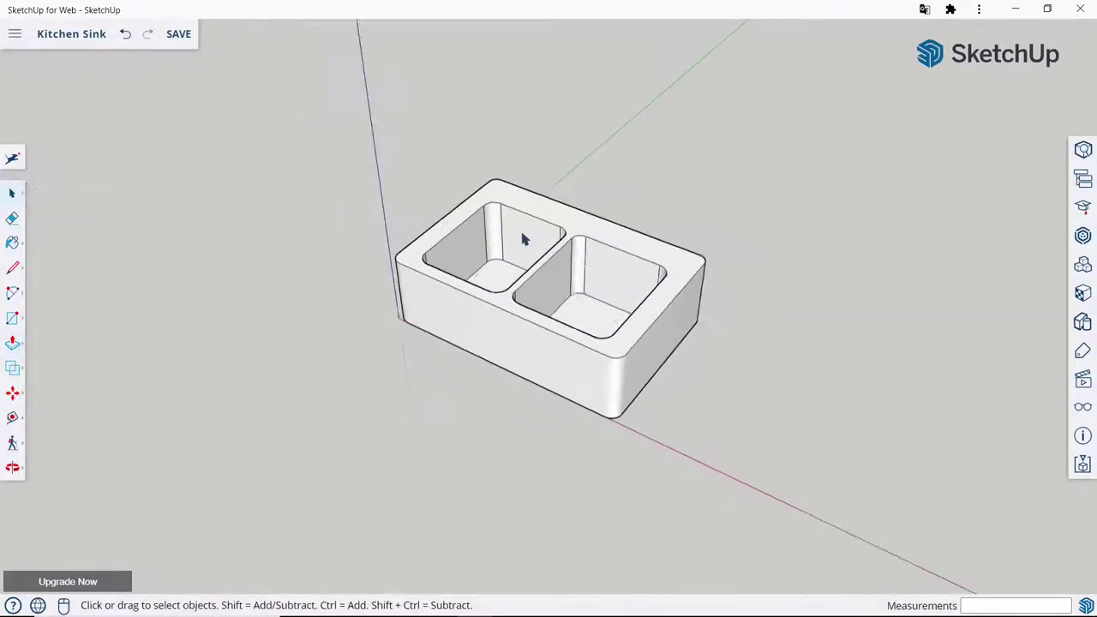
scroll(515, 225, "down", 2)
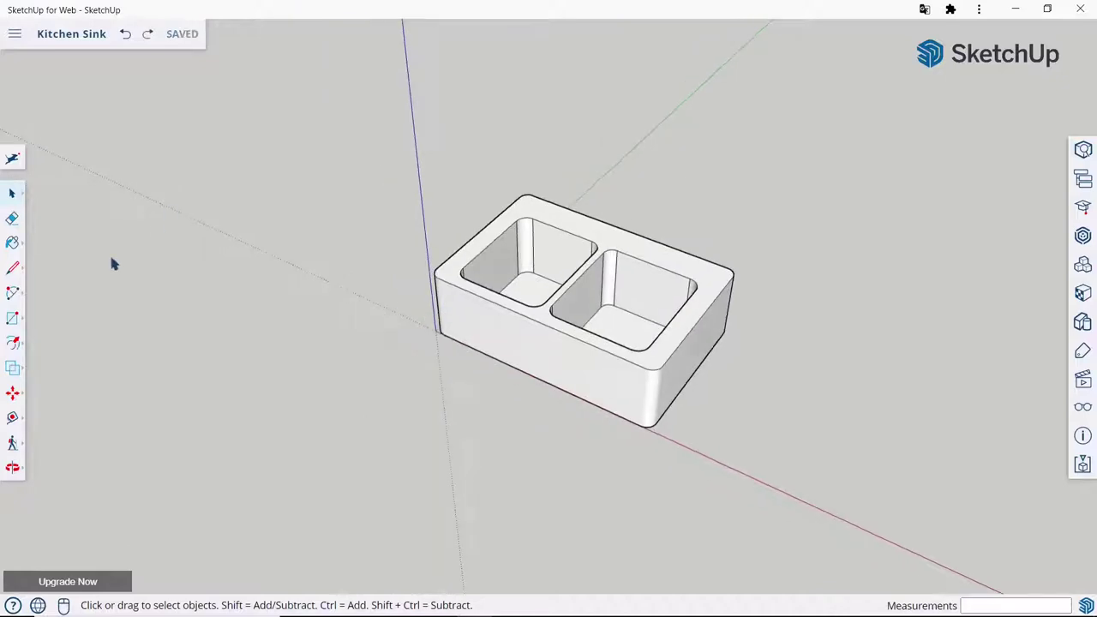
Offset the sink's top face outward to form a rim around it.
left_click(12, 345)
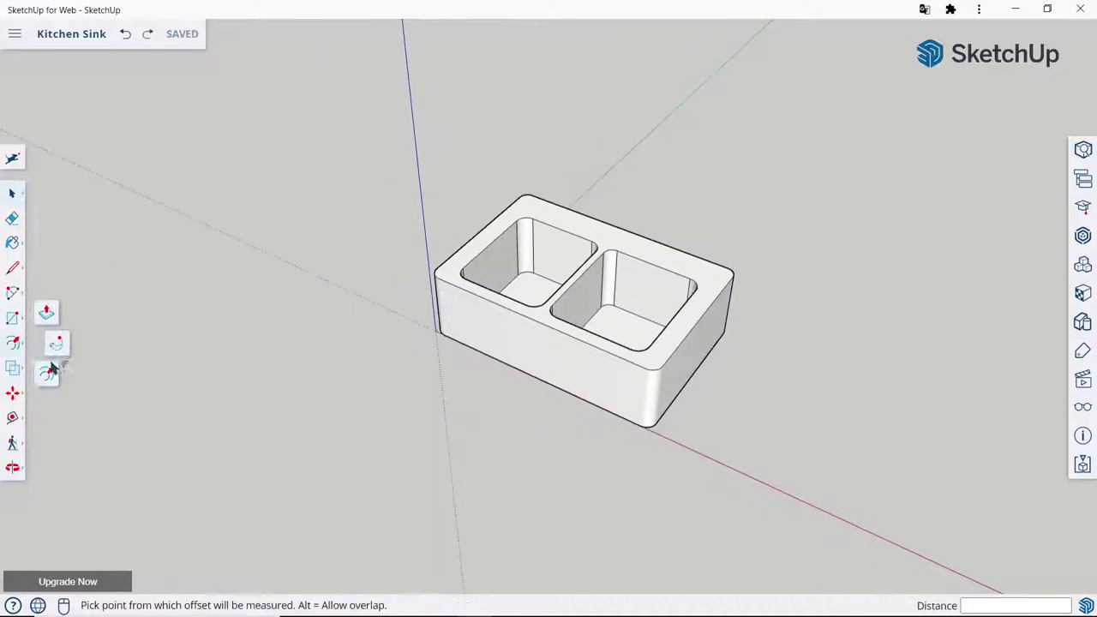
left_click(461, 271)
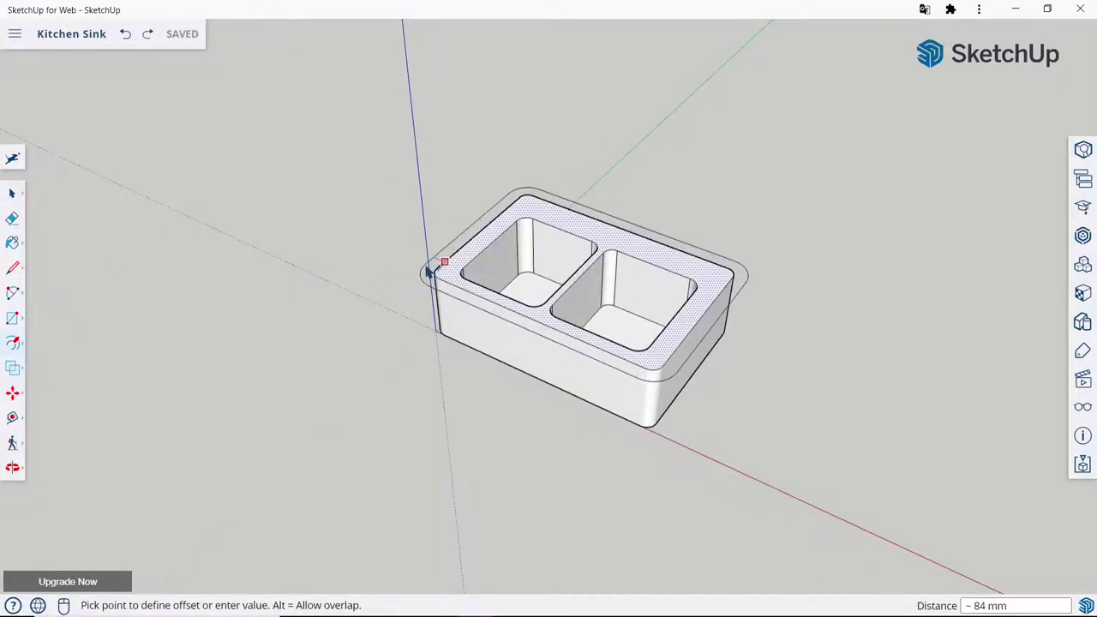
left_click(428, 271)
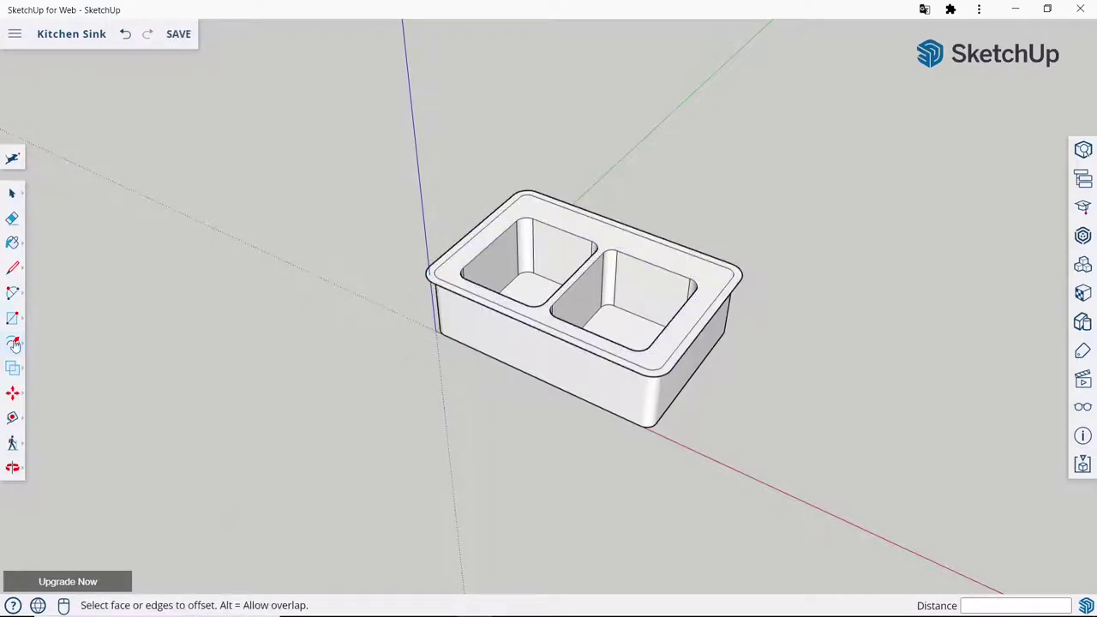
Raise the outer rim face 20 mm, leaving the inner top face unchanged.
left_click(47, 315)
scroll(509, 260, "up", 3)
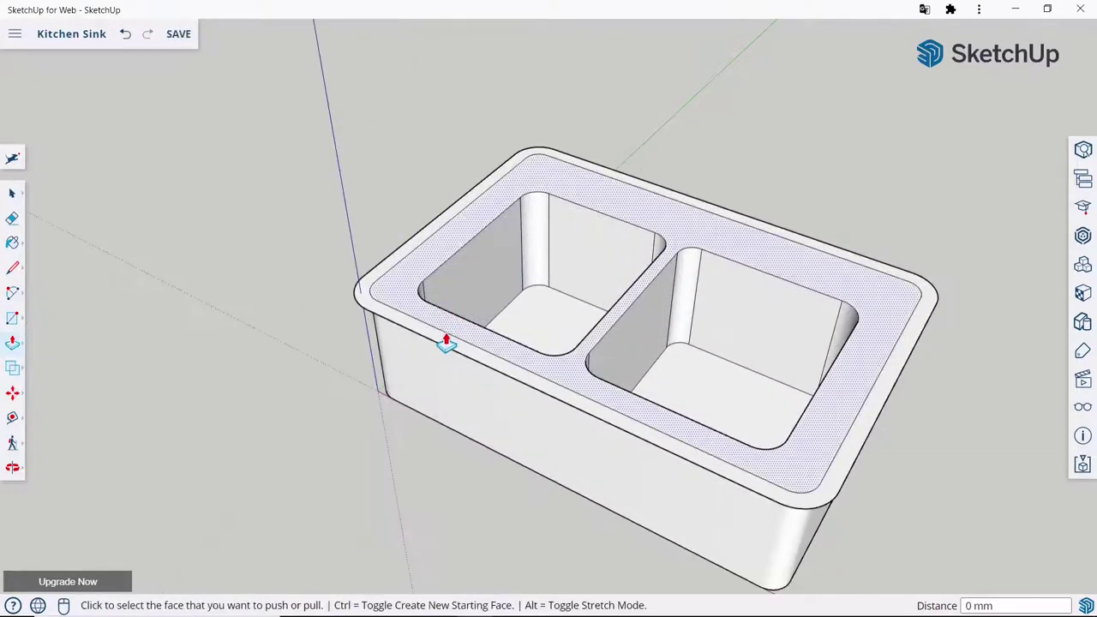
left_click(447, 342)
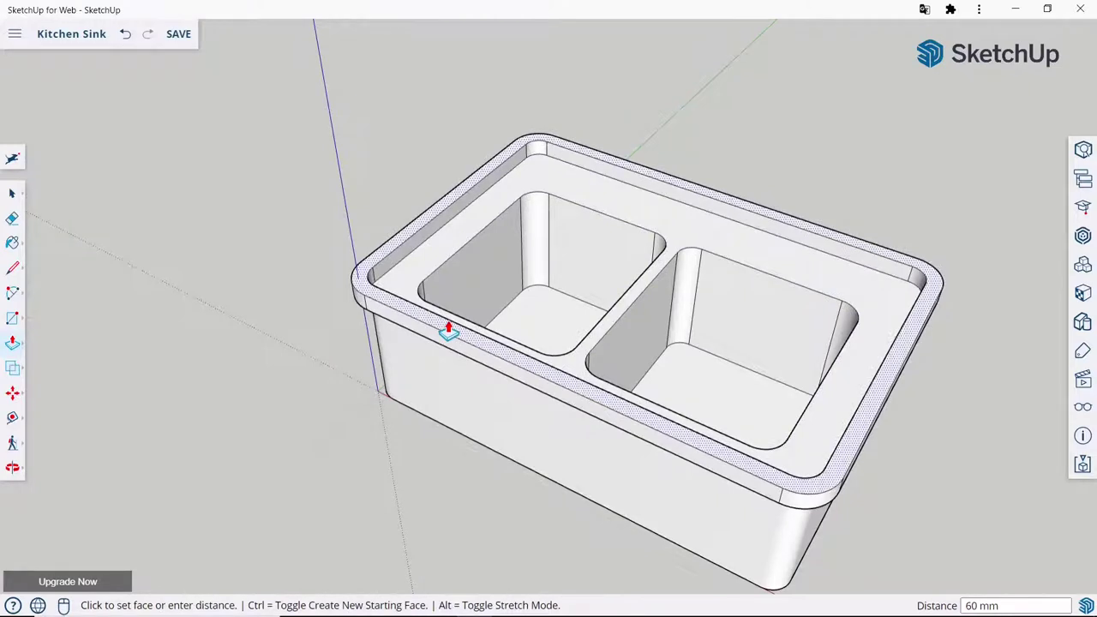
key("Return")
left_click(445, 320)
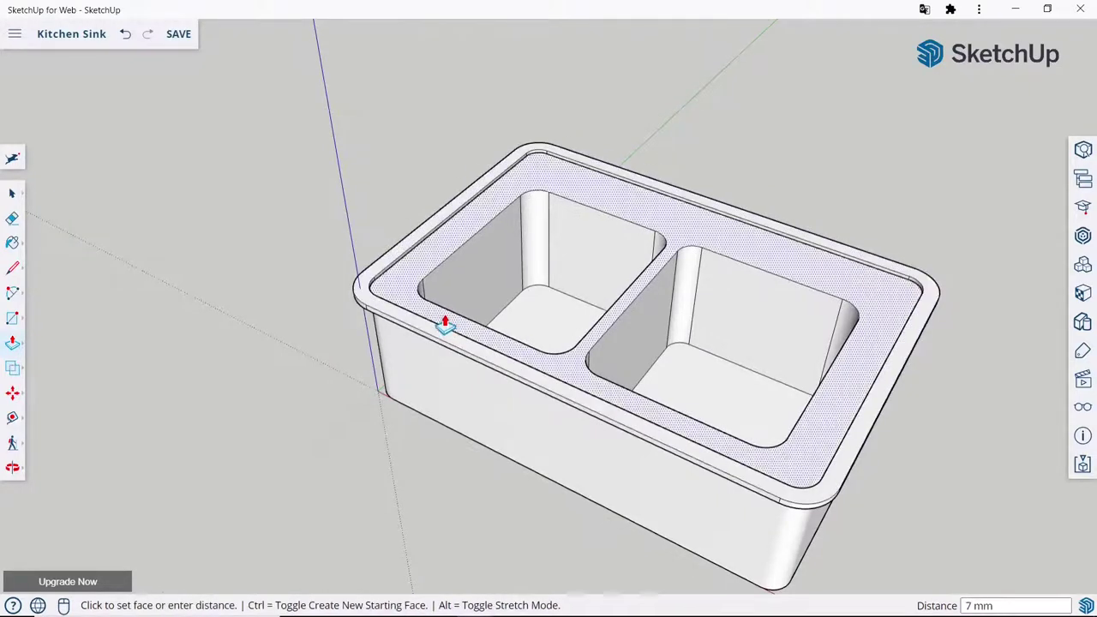
key("Escape")
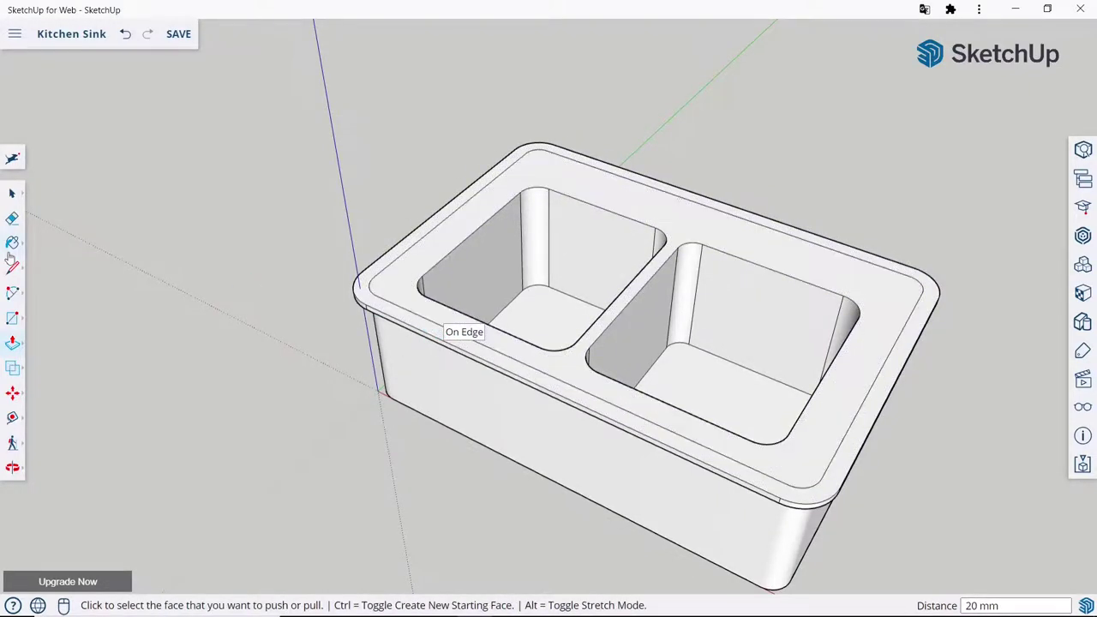
Erase the stray edges along the front, back and right inner rim, then save the model.
left_click(13, 221)
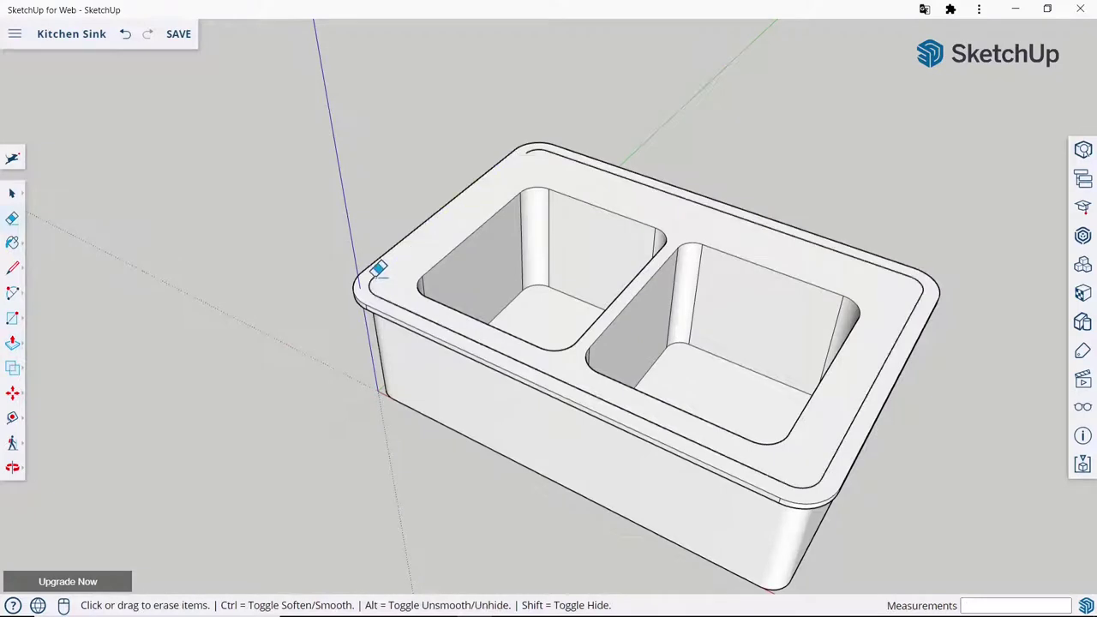
left_click_drag(393, 291, 390, 307)
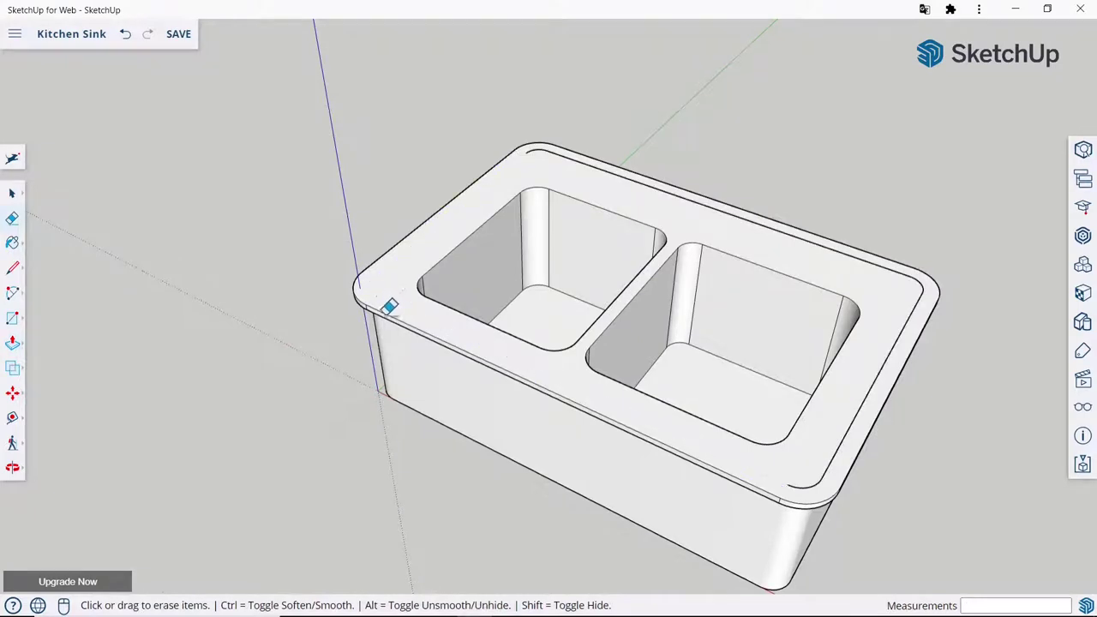
left_click(556, 148)
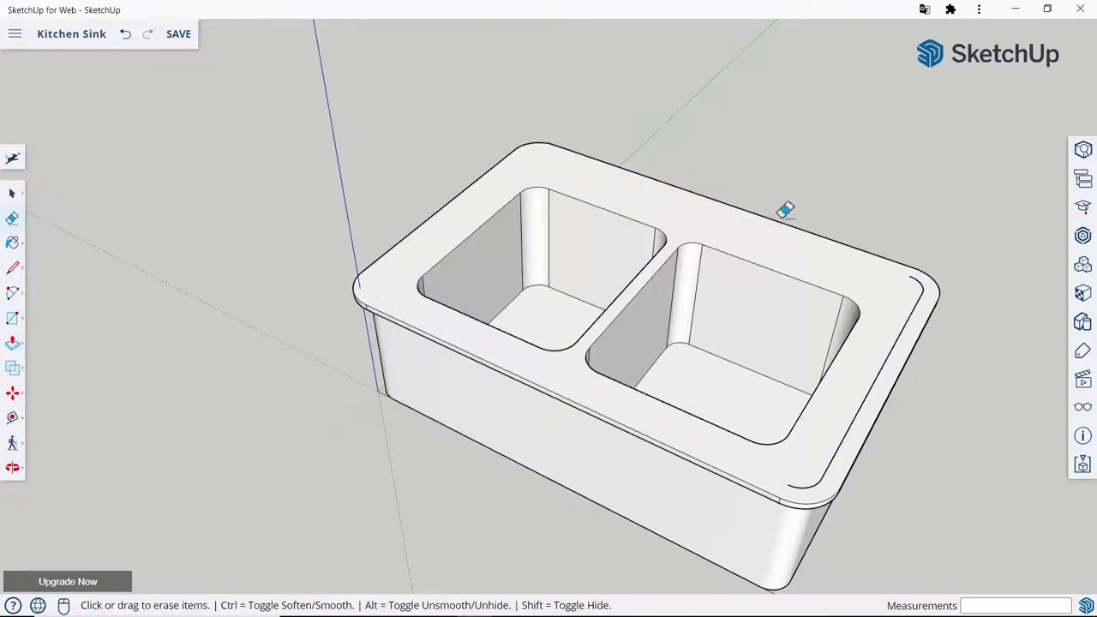
left_click(923, 292)
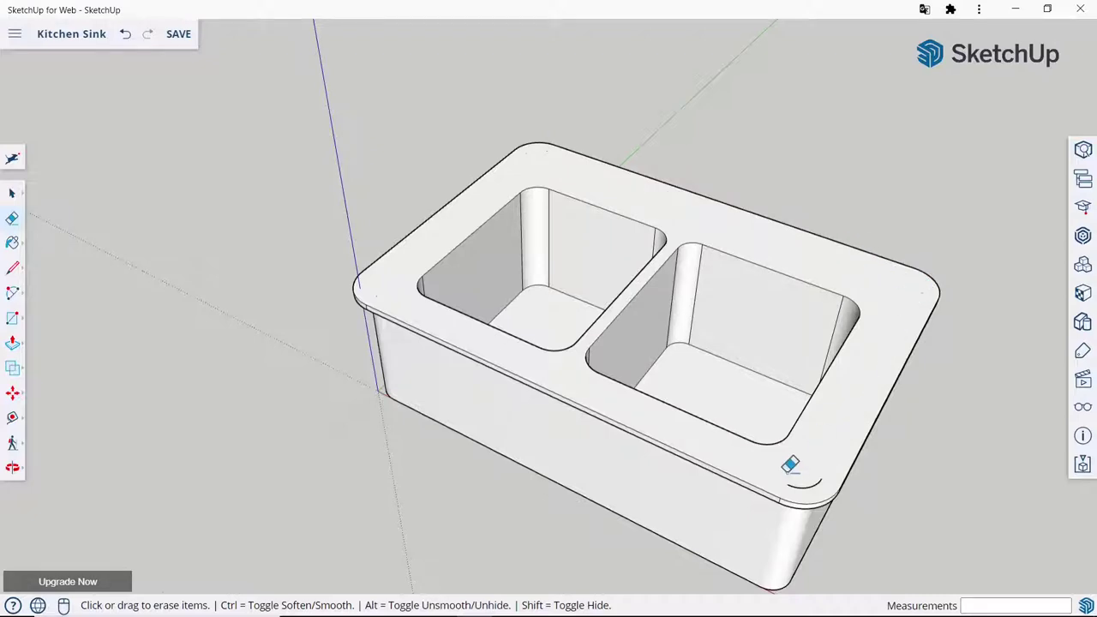
scroll(509, 245, "down", 3)
scroll(509, 245, "down", 2)
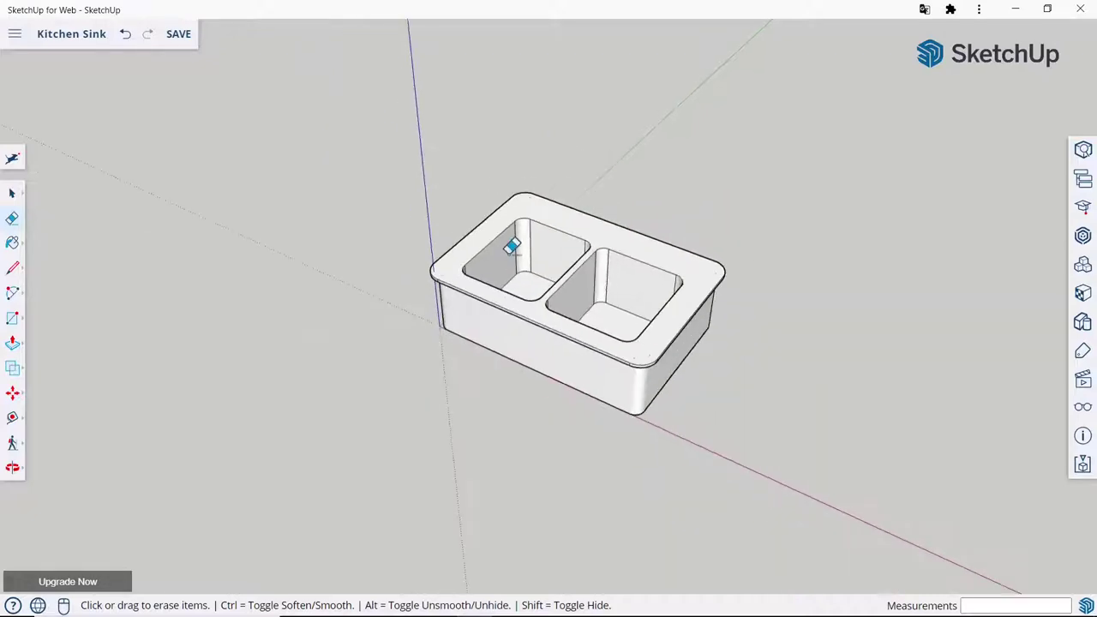
scroll(651, 168, "up", 1)
scroll(446, 257, "up", 2)
scroll(356, 259, "down", 1)
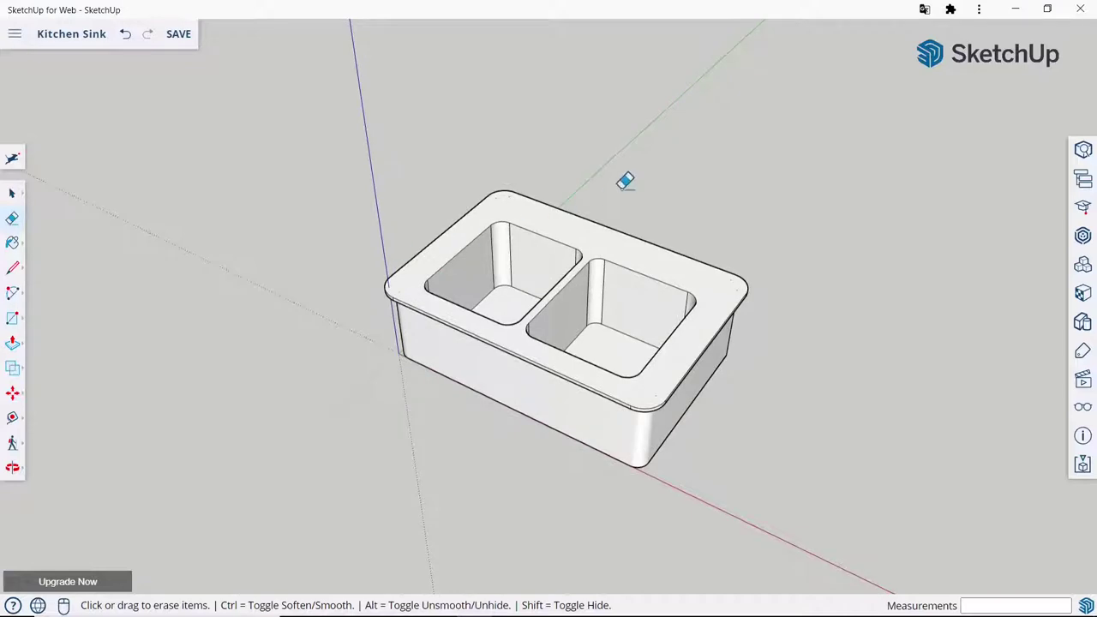
left_click(24, 197)
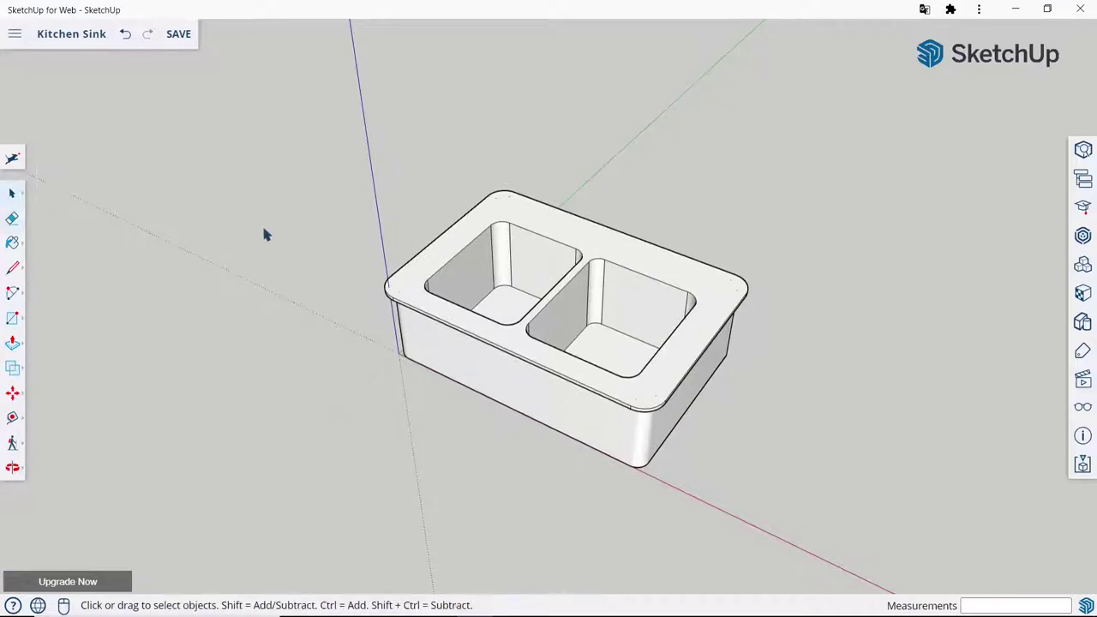
key("ctrl+s")
From a low side view, erase the sink's front face, rounded front-right corner, right side panel and floor edge.
key("e")
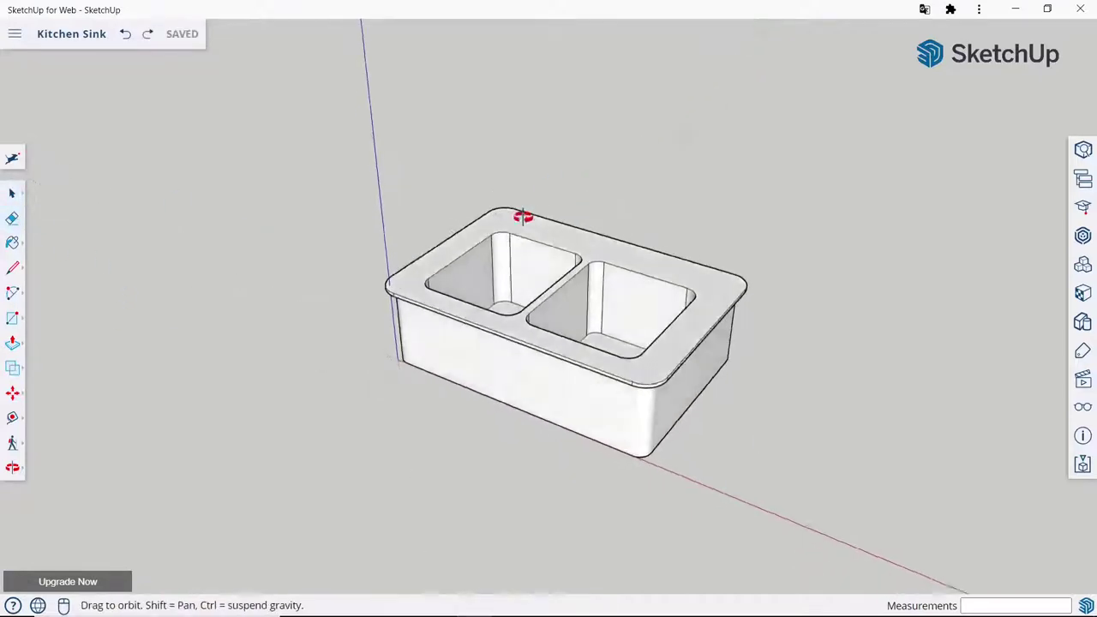
middle_click_drag(519, 403, 679, 392)
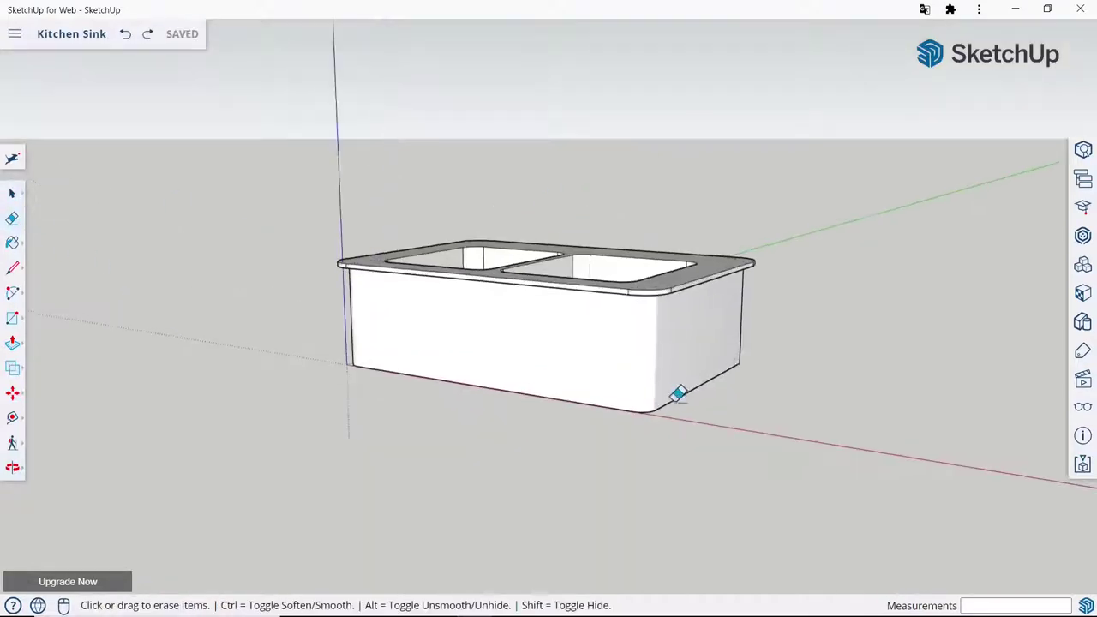
left_click(617, 406)
left_click(629, 392)
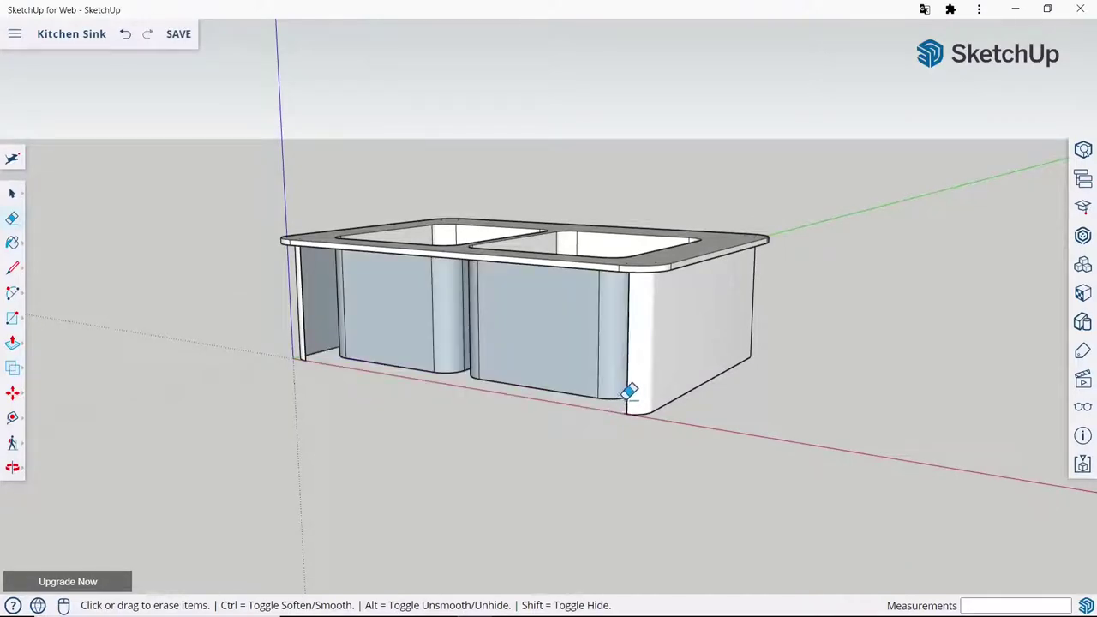
left_click(636, 398)
left_click(658, 393)
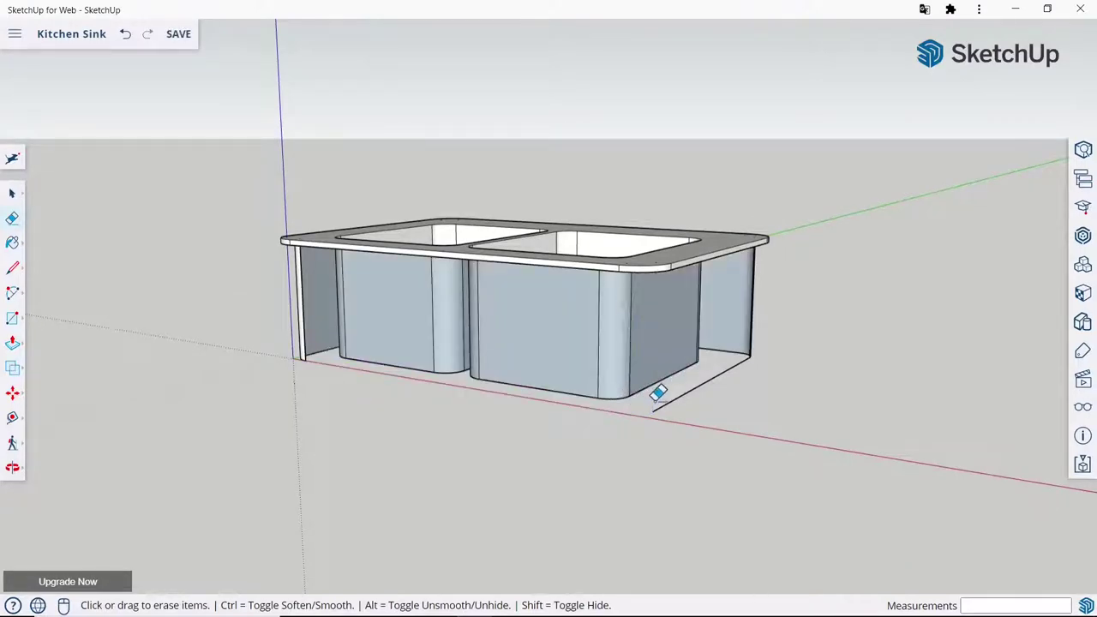
left_click(673, 397)
Erase the front-right corner strip, white rounded corner face and grey side panel below the countertop.
mouse_move(766, 328)
middle_mouse_down()
mouse_move(377, 380)
mouse_move(601, 377)
middle_mouse_up()
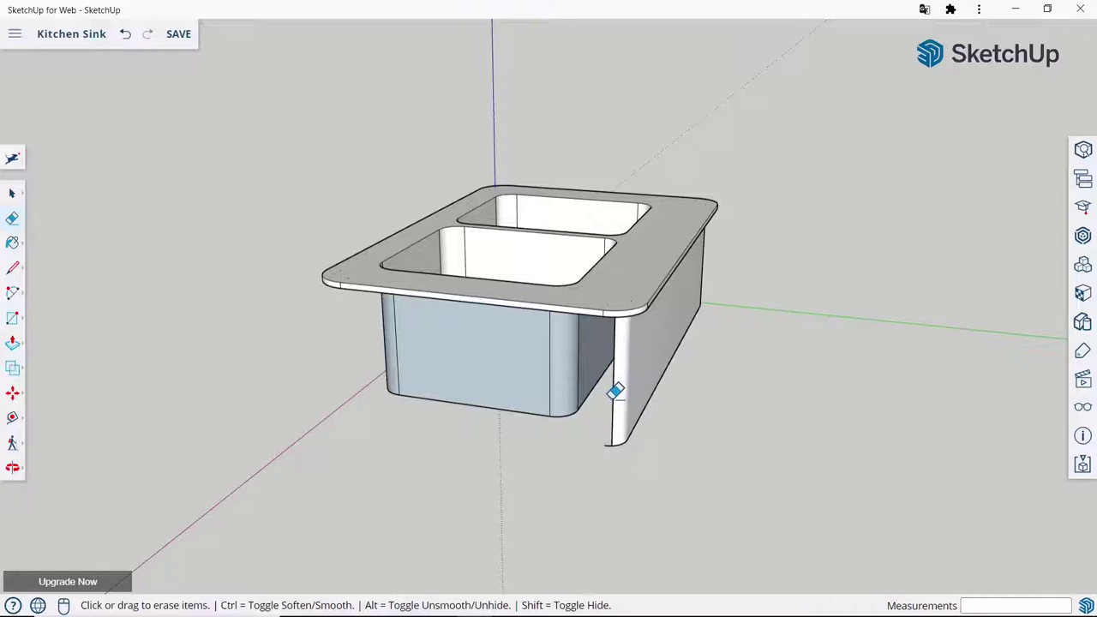
left_click(617, 436)
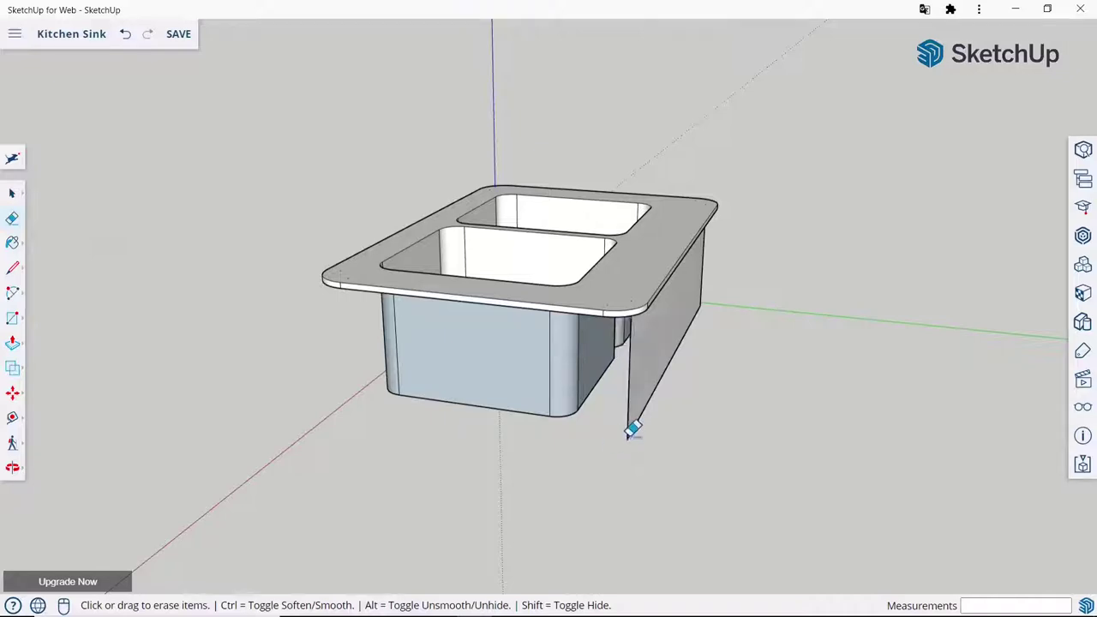
left_click(629, 431)
mouse_move(694, 332)
middle_mouse_down()
mouse_move(406, 360)
mouse_move(682, 390)
middle_mouse_up()
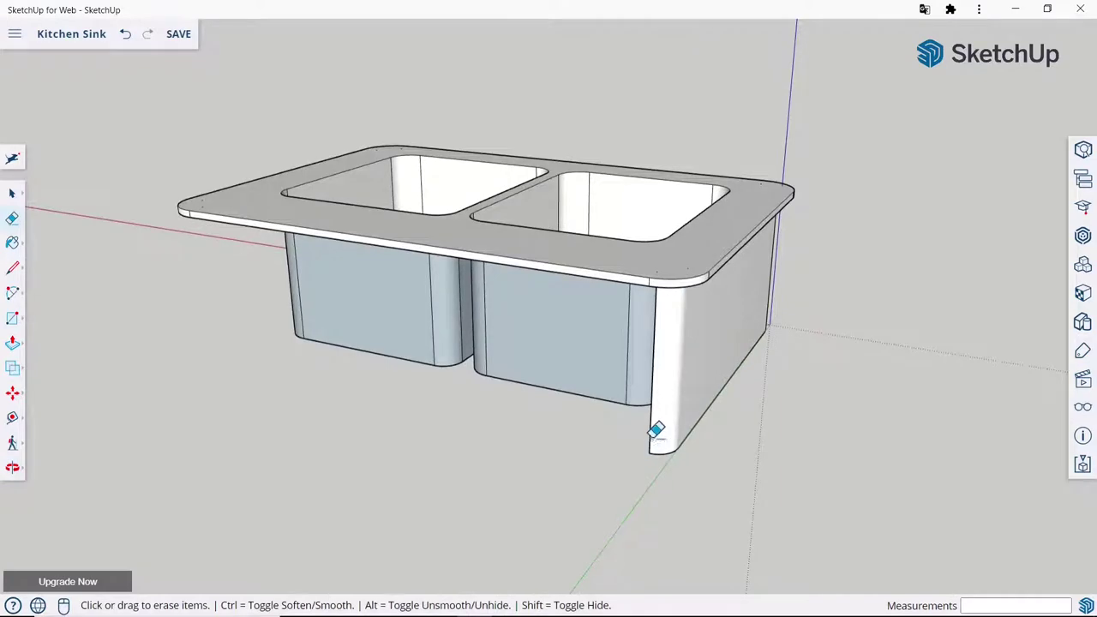
left_click(656, 428)
left_click_drag(662, 448, 679, 438)
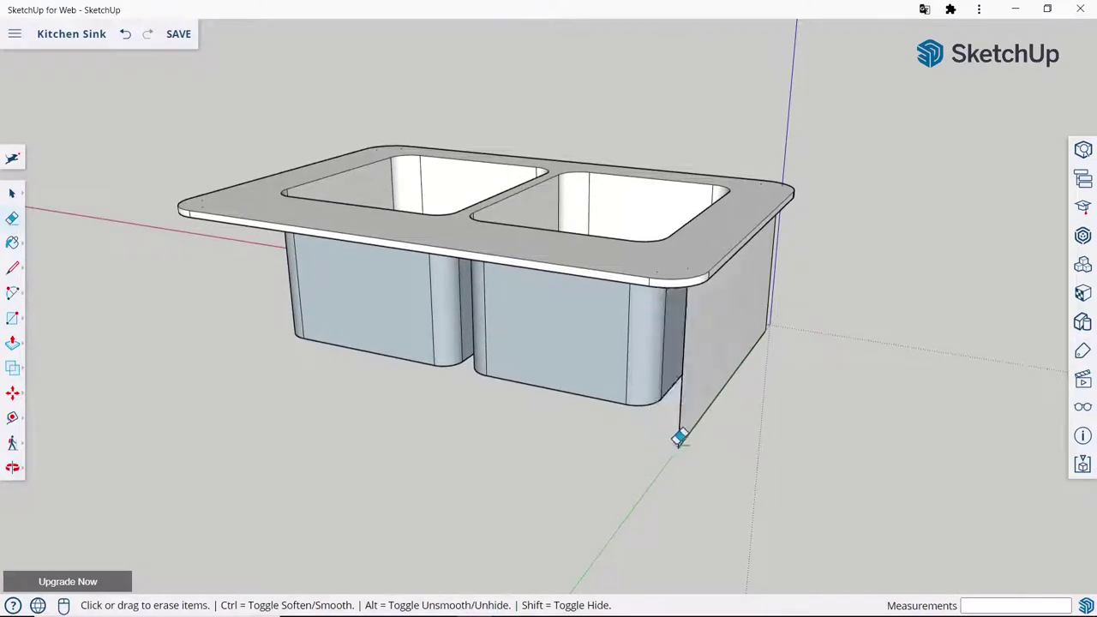
left_click(682, 439)
Erase the white front-right corner post and the right bowl's front face.
scroll(706, 372, "down", 2)
middle_click_drag(705, 372, 386, 372)
right_click(487, 360)
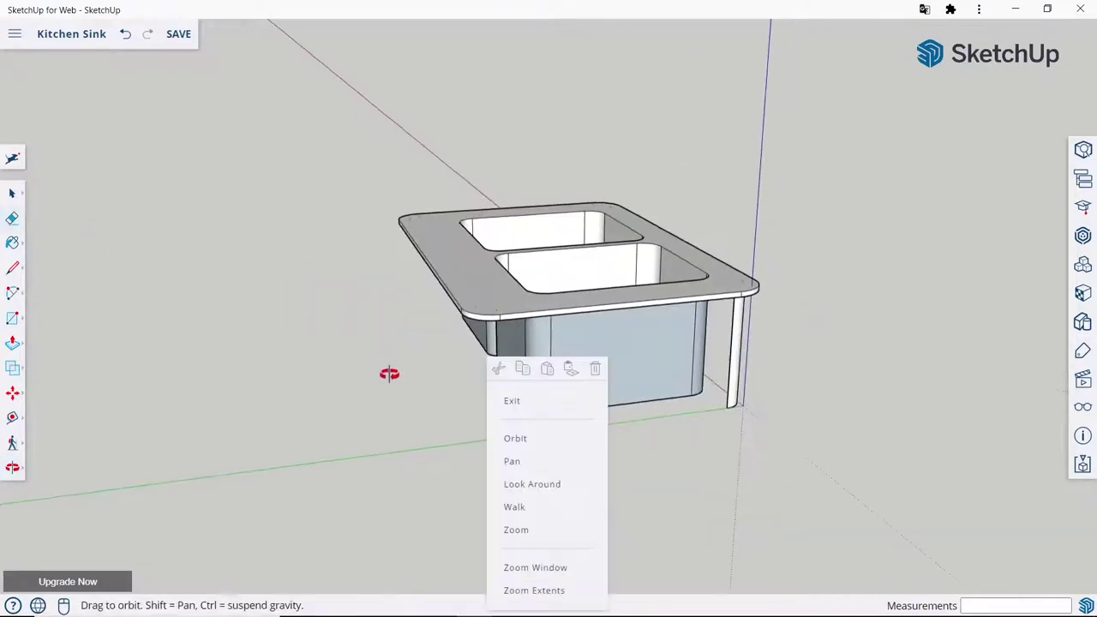
mouse_move(760, 390)
middle_mouse_down()
mouse_move(649, 423)
mouse_move(646, 390)
middle_mouse_up()
scroll(617, 443, "up", 3)
left_click(617, 448)
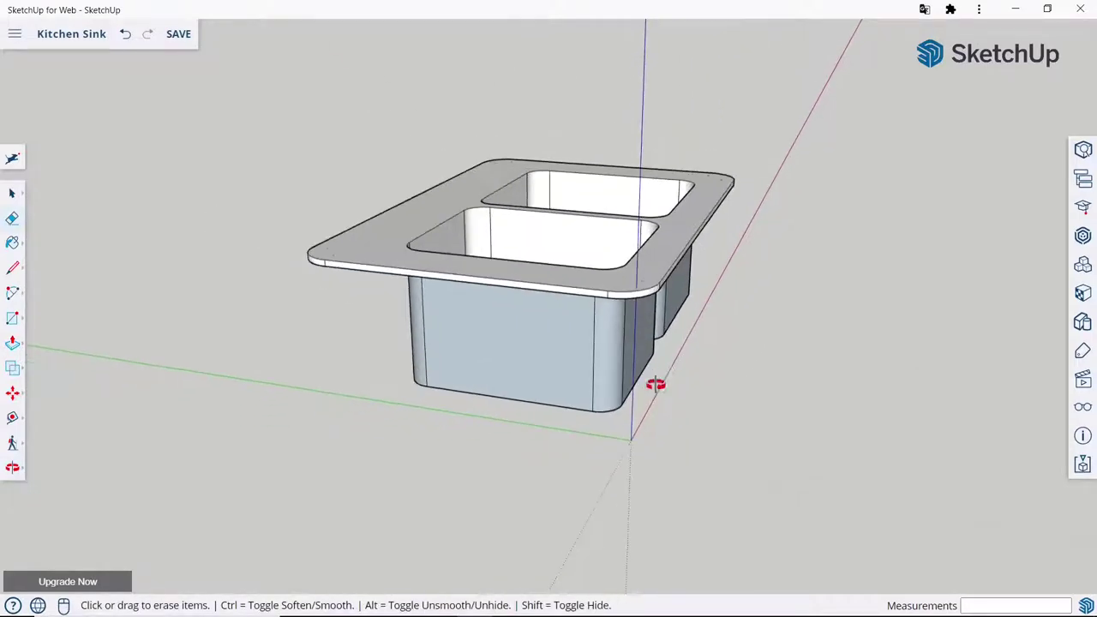
left_click(568, 352)
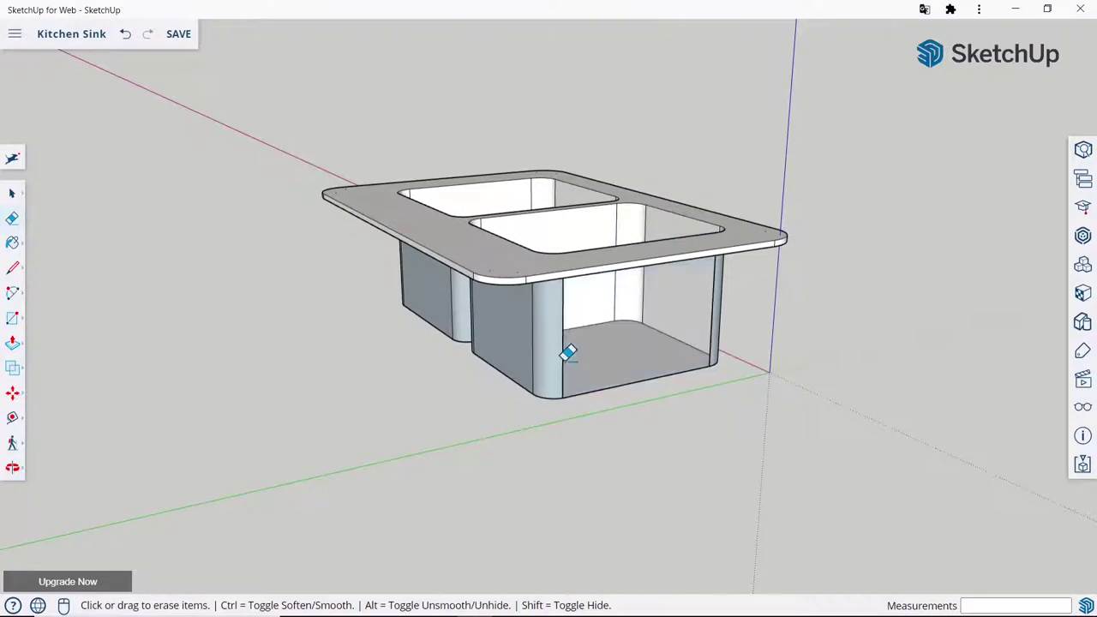
Restore the right bowl's front face and soften the vertical seams on both bowl fronts.
key("ctrl+z")
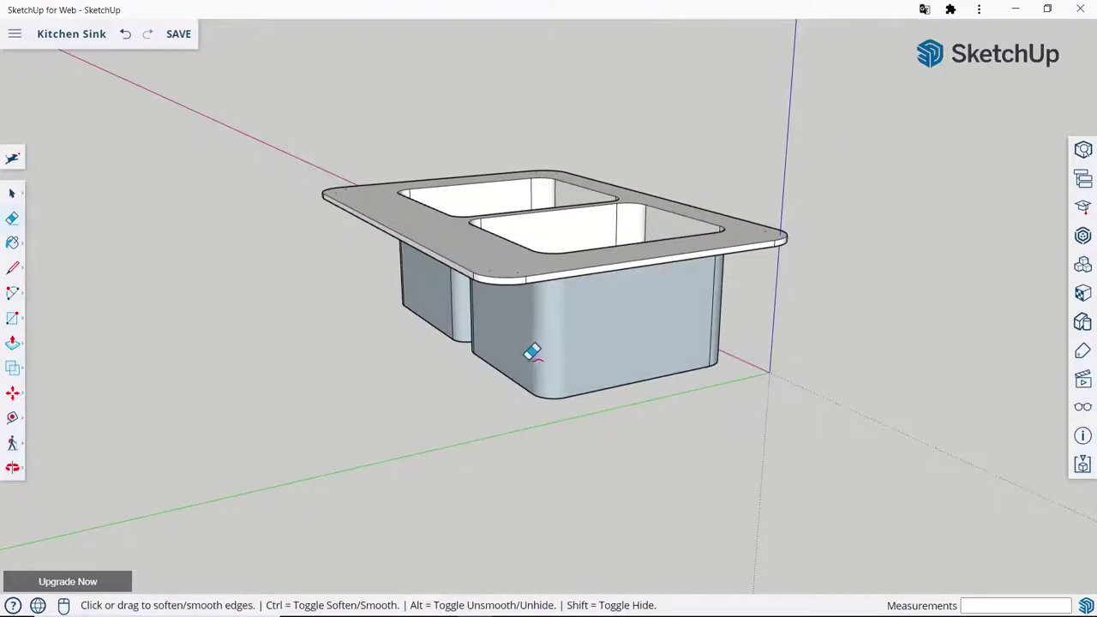
middle_click_drag(533, 352, 592, 375)
scroll(537, 320, "up", 3)
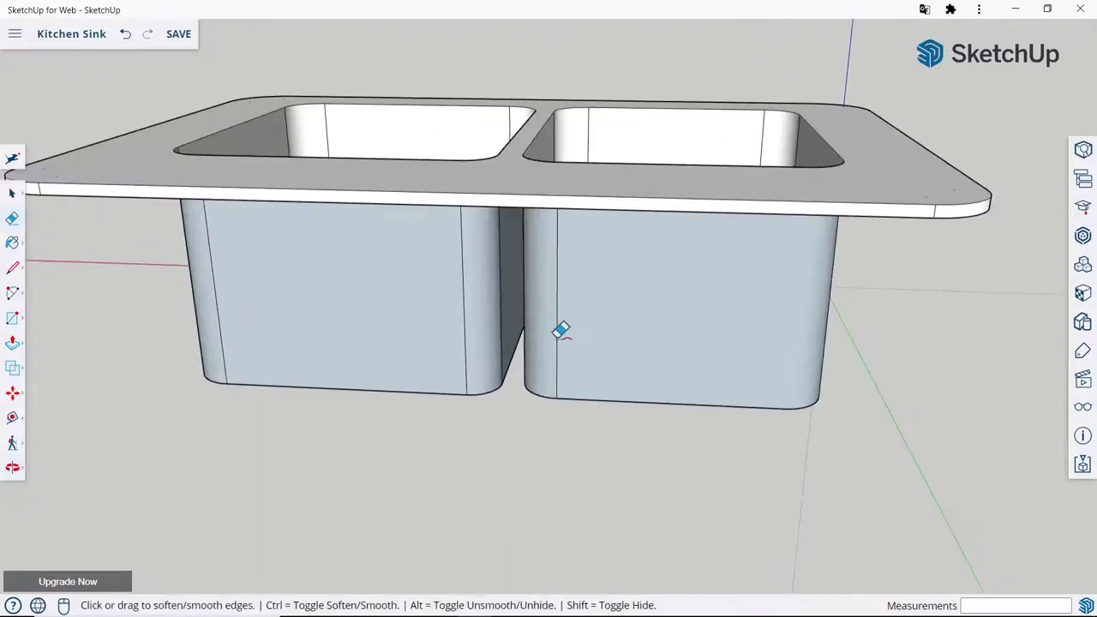
left_click(557, 333, "ctrl")
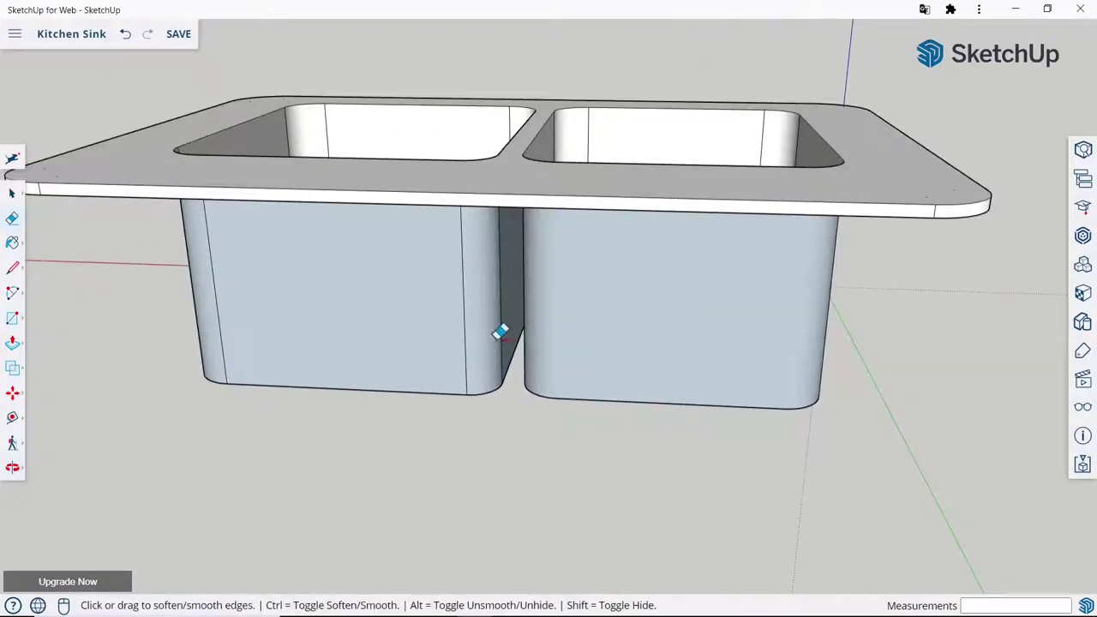
left_click(468, 332, "ctrl")
Orbit around the bowls to inspect them and undo an accidental front-face deletion.
mouse_move(502, 333)
middle_mouse_down()
mouse_move(491, 333)
mouse_move(632, 336)
mouse_move(591, 326)
mouse_move(441, 360)
mouse_move(375, 358)
middle_mouse_up()
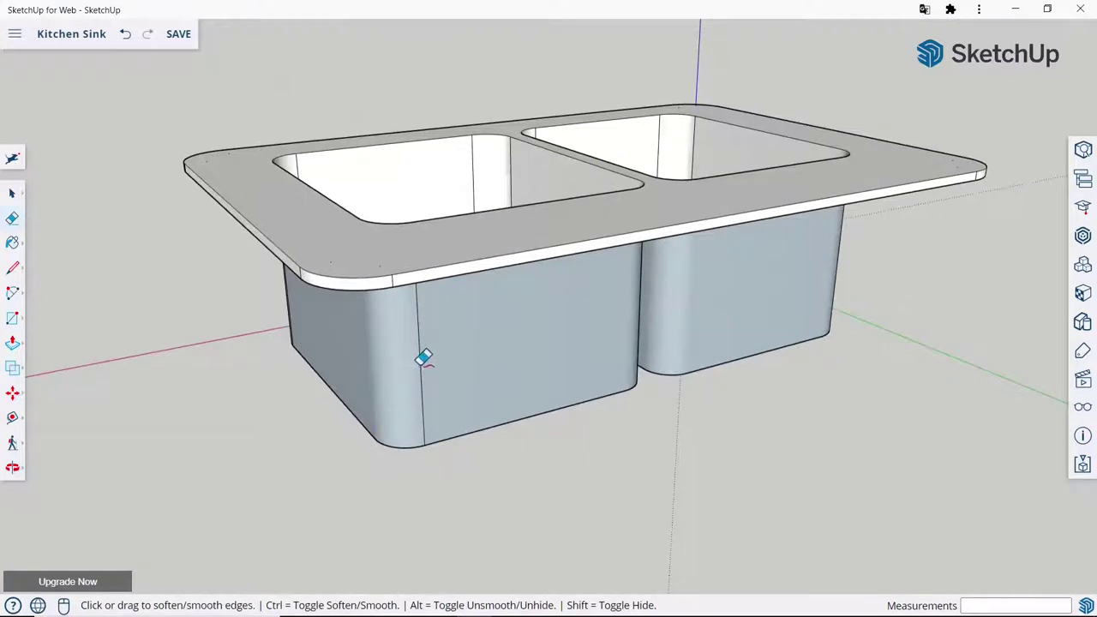
mouse_move(417, 361)
middle_mouse_down()
mouse_move(706, 385)
mouse_move(401, 400)
mouse_move(583, 387)
mouse_move(448, 377)
mouse_move(531, 383)
mouse_move(518, 364)
middle_mouse_up()
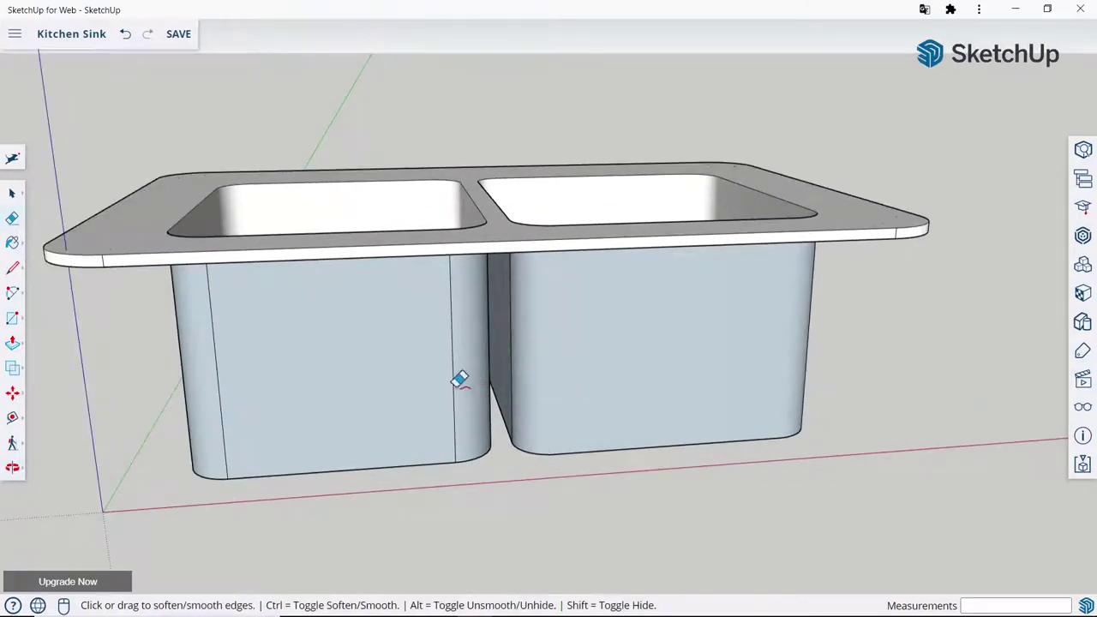
mouse_move(497, 372)
middle_mouse_down()
mouse_move(324, 415)
mouse_move(377, 383)
middle_mouse_up()
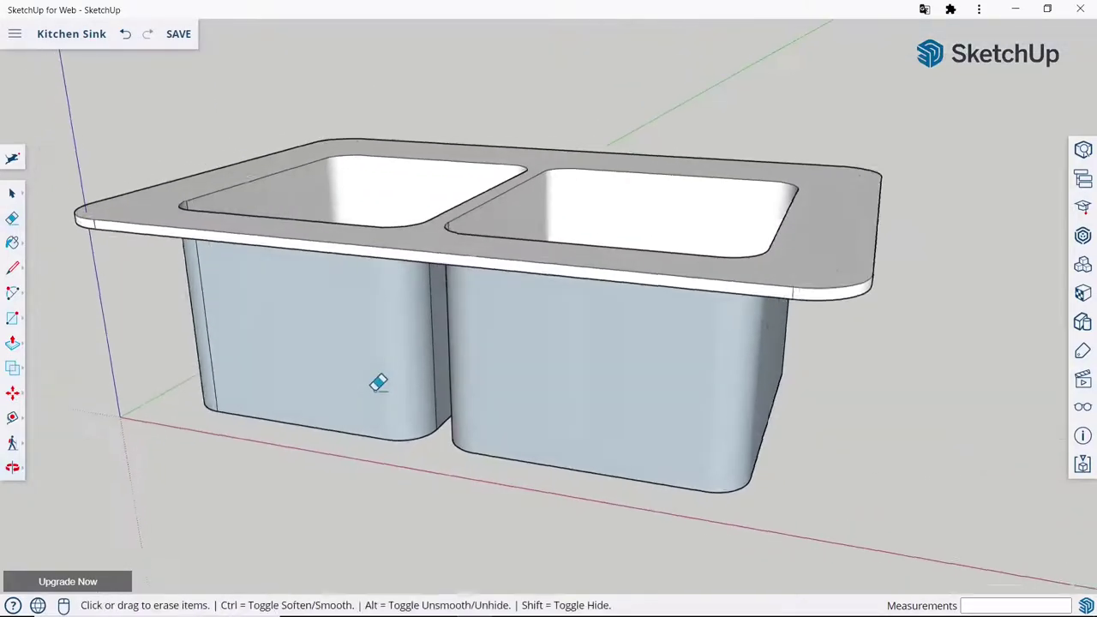
scroll(448, 373, "up", 5)
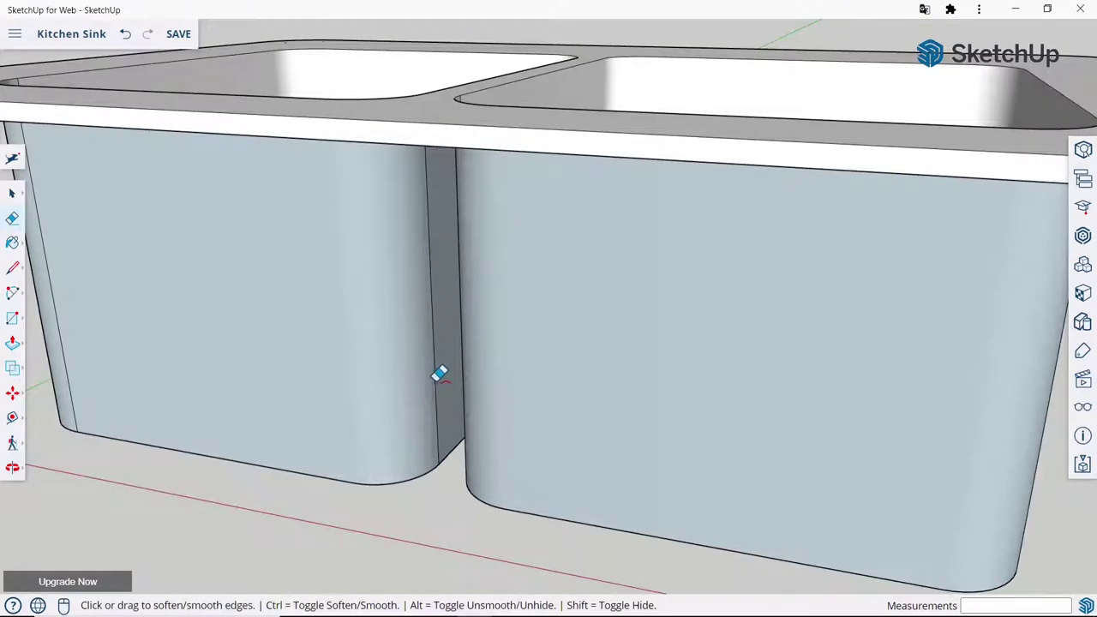
mouse_move(440, 372)
middle_mouse_down()
mouse_move(649, 421)
mouse_move(646, 400)
middle_mouse_up()
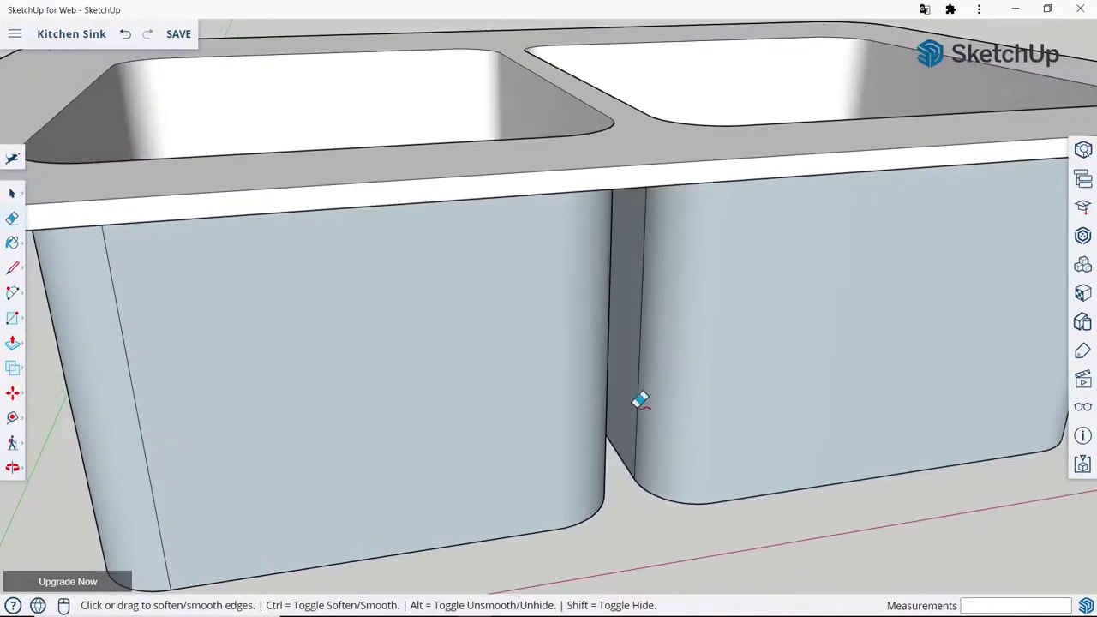
scroll(337, 421, "down", 5)
scroll(446, 426, "up", 5)
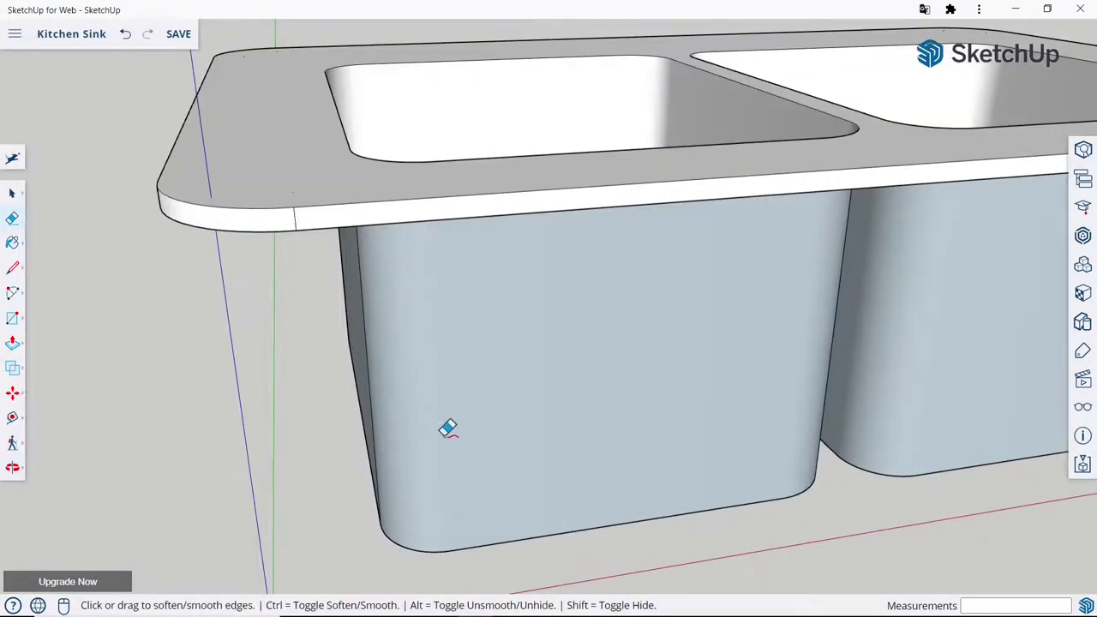
mouse_move(448, 426)
middle_mouse_down()
mouse_move(709, 432)
mouse_move(700, 420)
middle_mouse_up()
left_click_drag(694, 418, 655, 422)
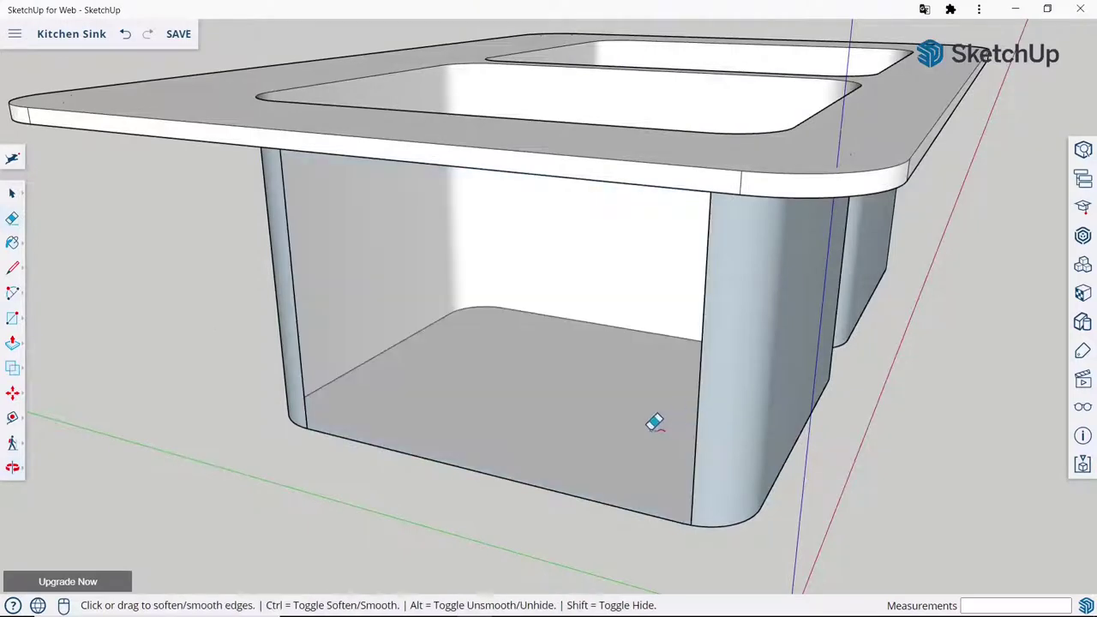
key("ctrl+z")
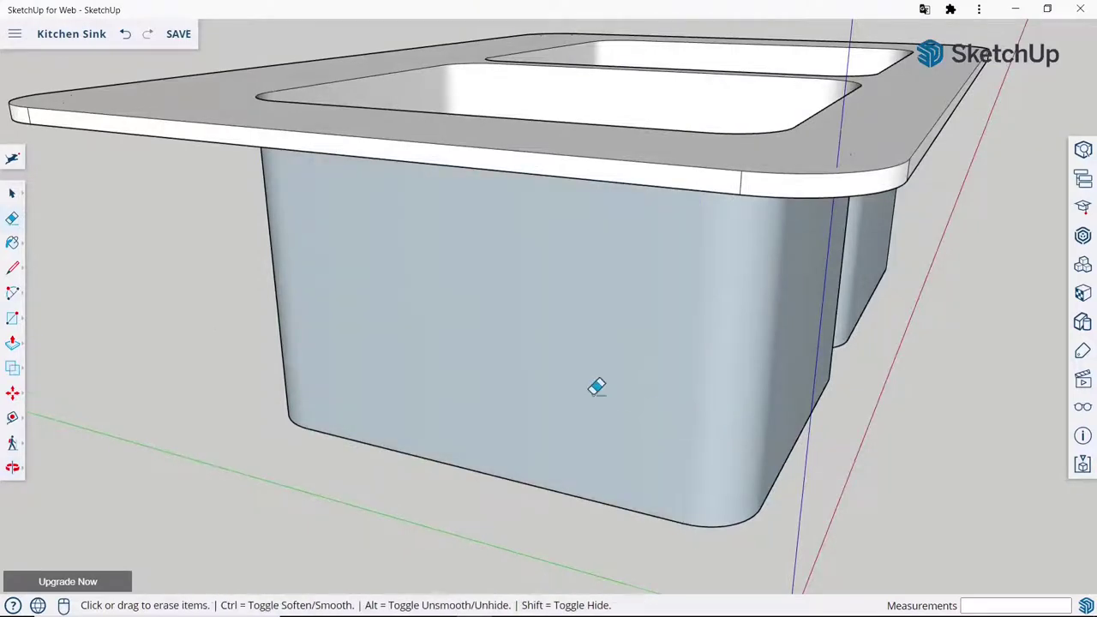
scroll(595, 384, "down", 2)
scroll(637, 335, "down", 5)
mouse_move(637, 335)
middle_mouse_down()
mouse_move(737, 345)
mouse_move(465, 372)
mouse_move(735, 355)
mouse_move(338, 379)
mouse_move(614, 335)
mouse_move(558, 399)
mouse_move(558, 416)
middle_mouse_up()
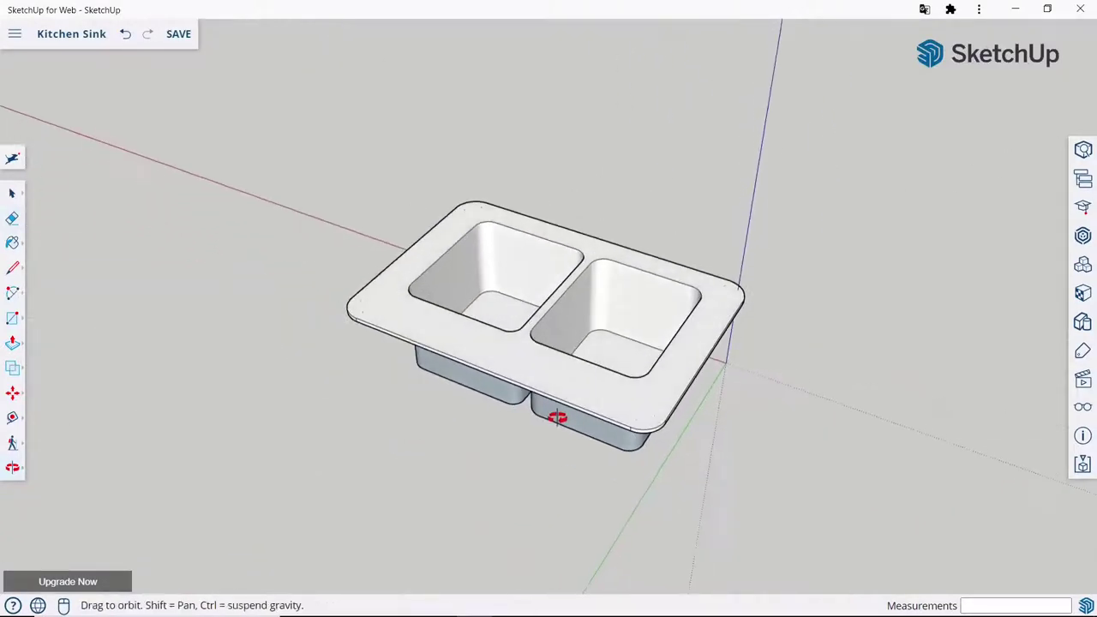
Draw the large faucet circle centred on the back rim behind the bowls.
left_click(12, 197)
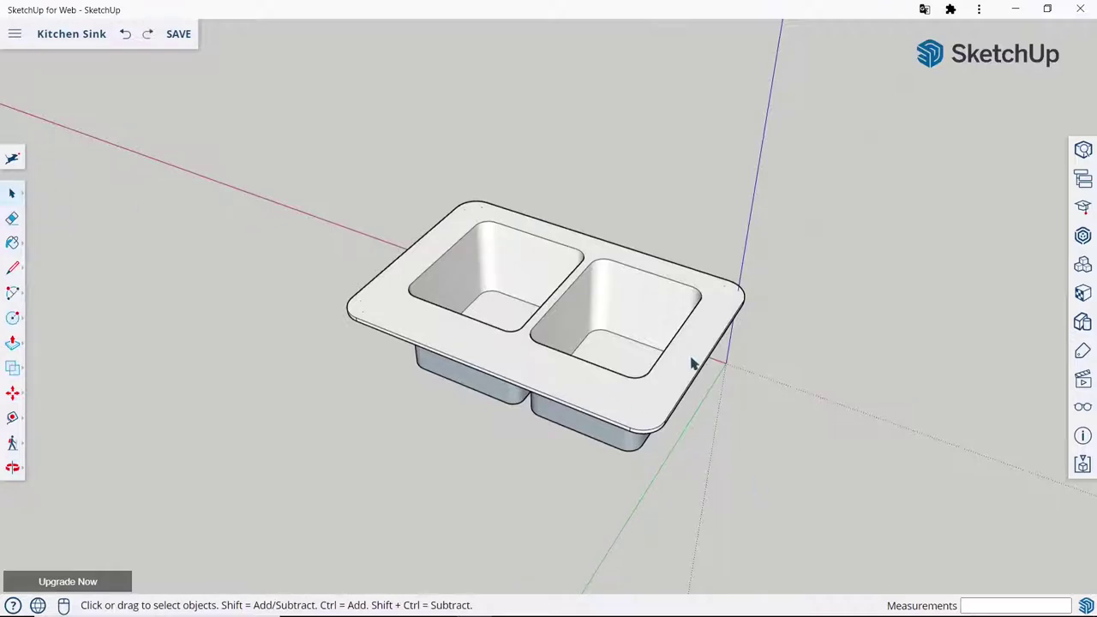
mouse_move(692, 364)
middle_mouse_down()
mouse_move(208, 368)
mouse_move(612, 331)
mouse_move(628, 517)
mouse_move(612, 392)
mouse_move(583, 432)
mouse_move(593, 431)
middle_mouse_up()
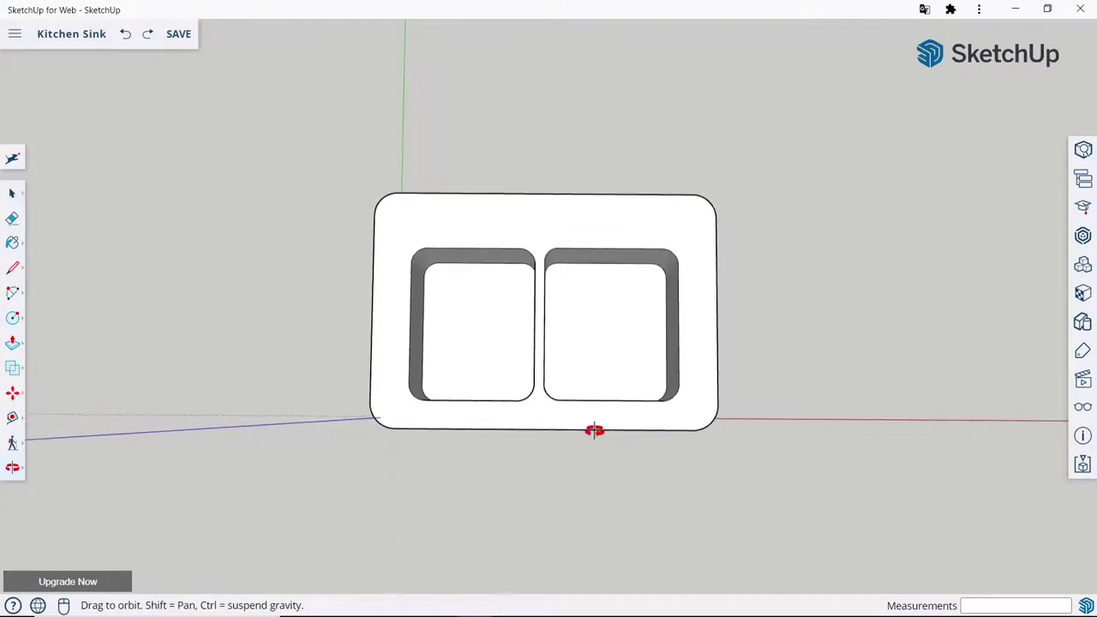
left_click(14, 321)
scroll(523, 167, "up", 2)
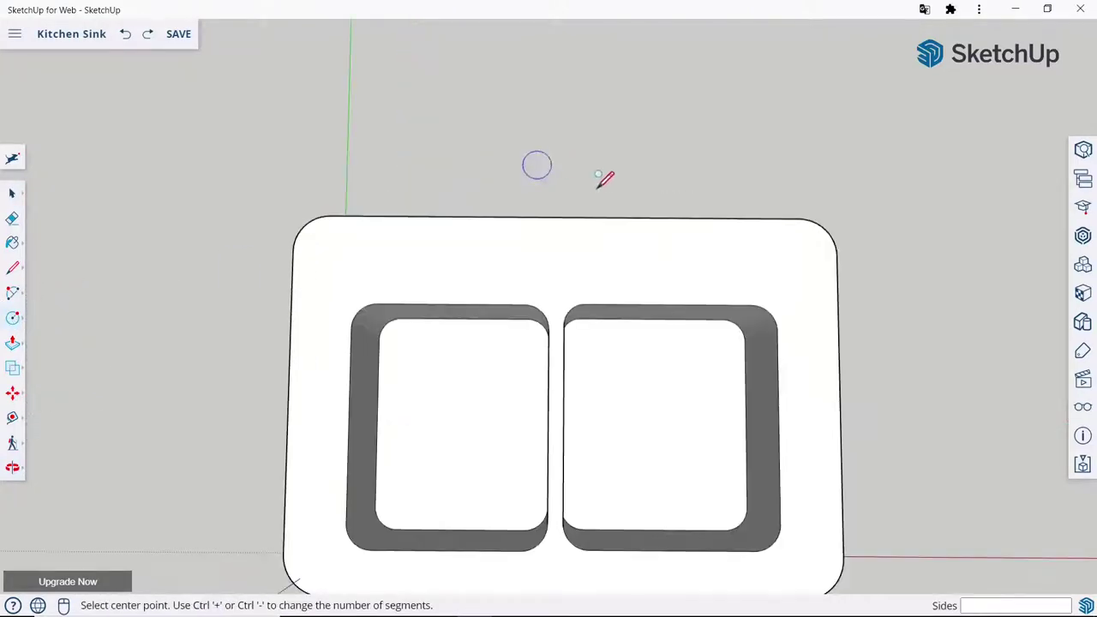
scroll(553, 214, "up", 3)
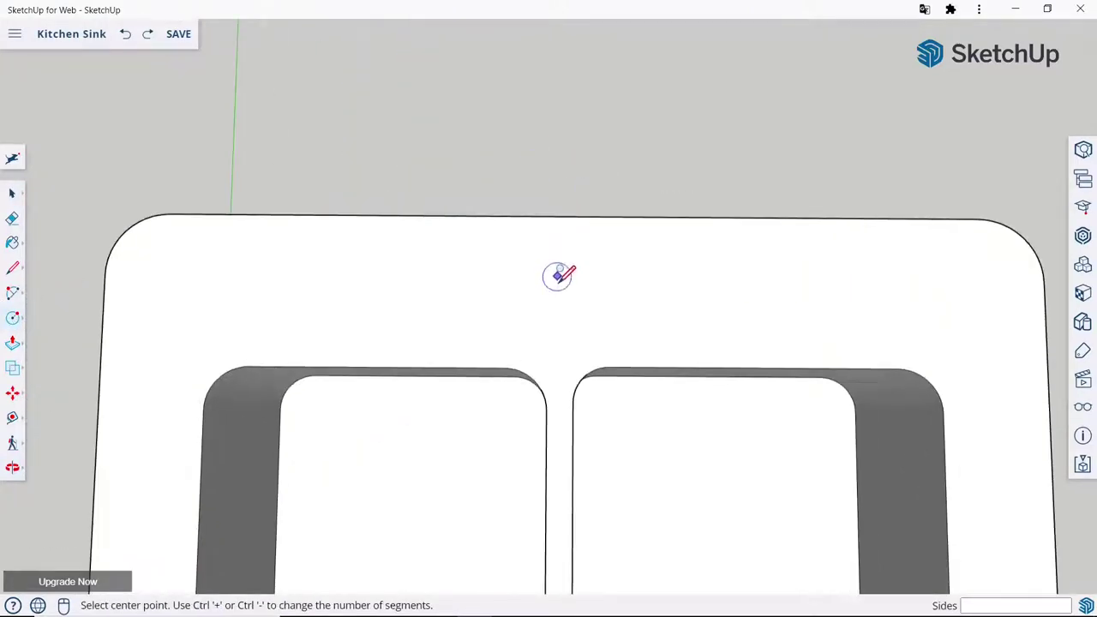
left_click(554, 296)
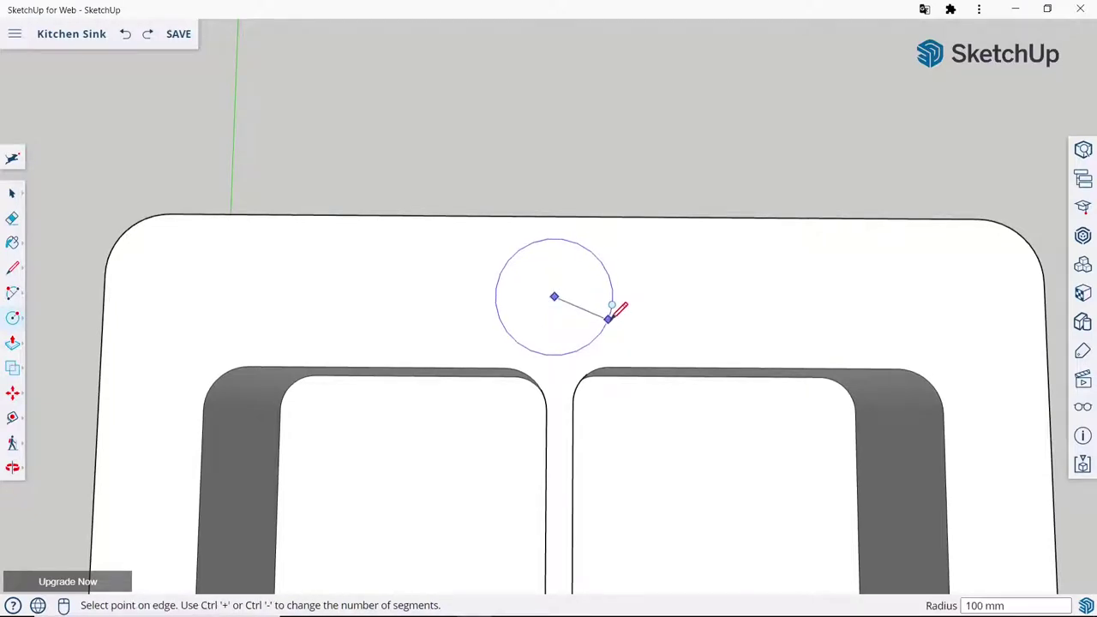
type("95")
left_click(609, 319)
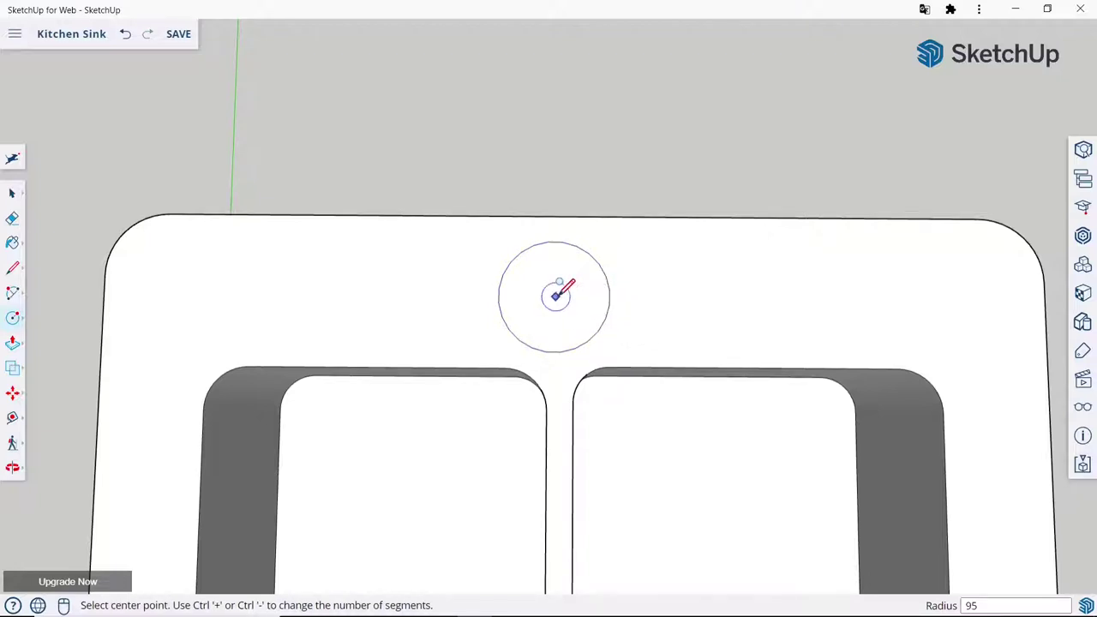
Draw 45 mm-radius handle circles to the right and left of the faucet circle.
left_click(747, 296)
type("4")
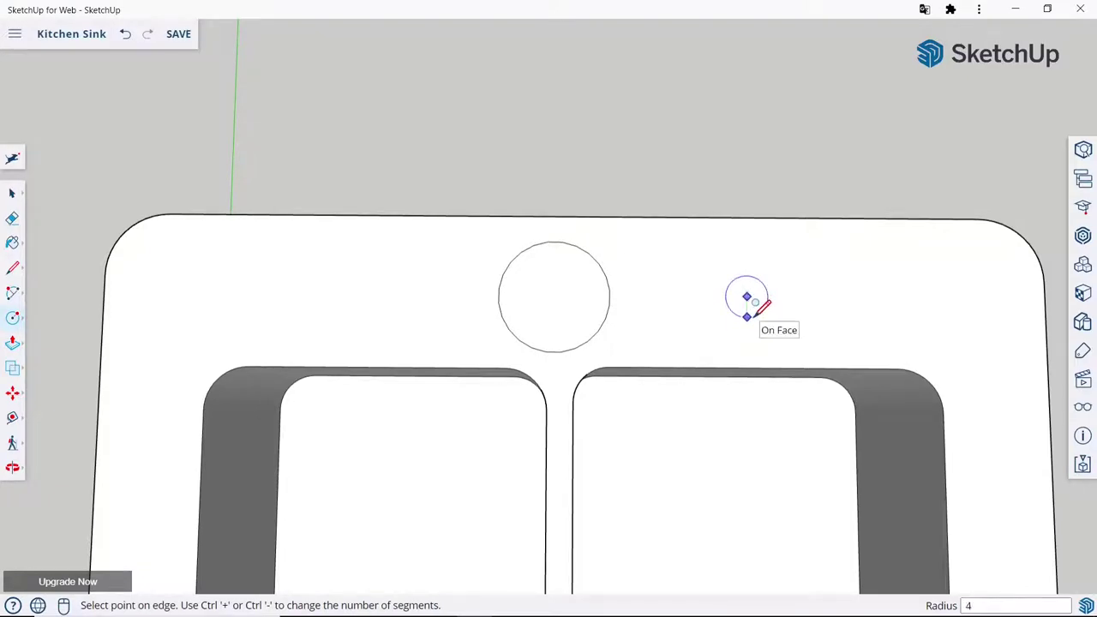
type("5")
key("Return")
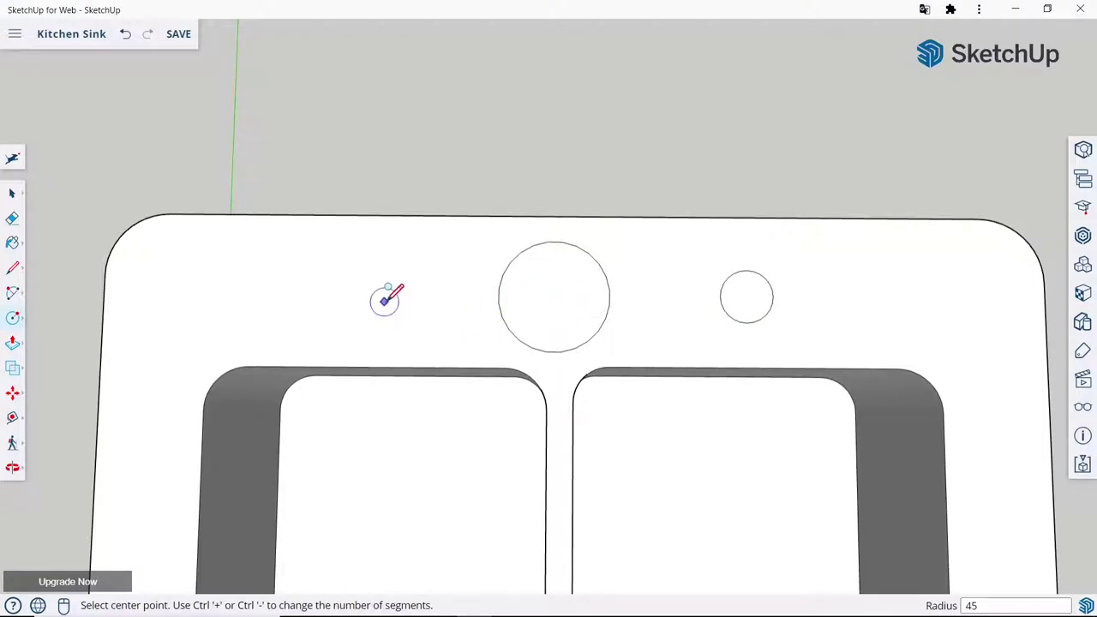
left_click(376, 302)
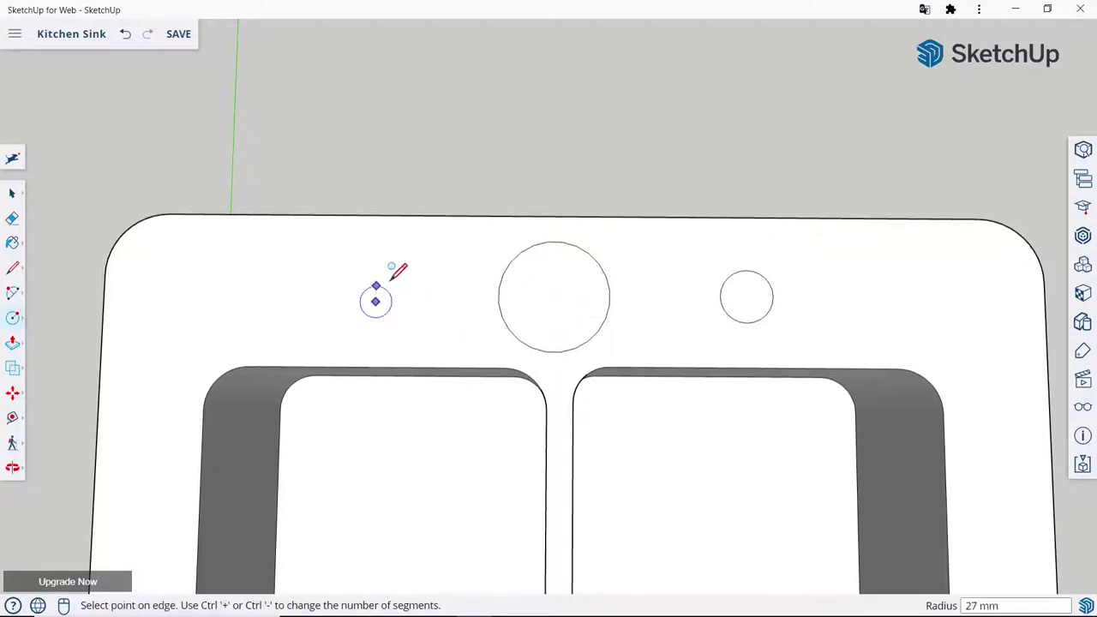
type("45")
left_click(388, 278)
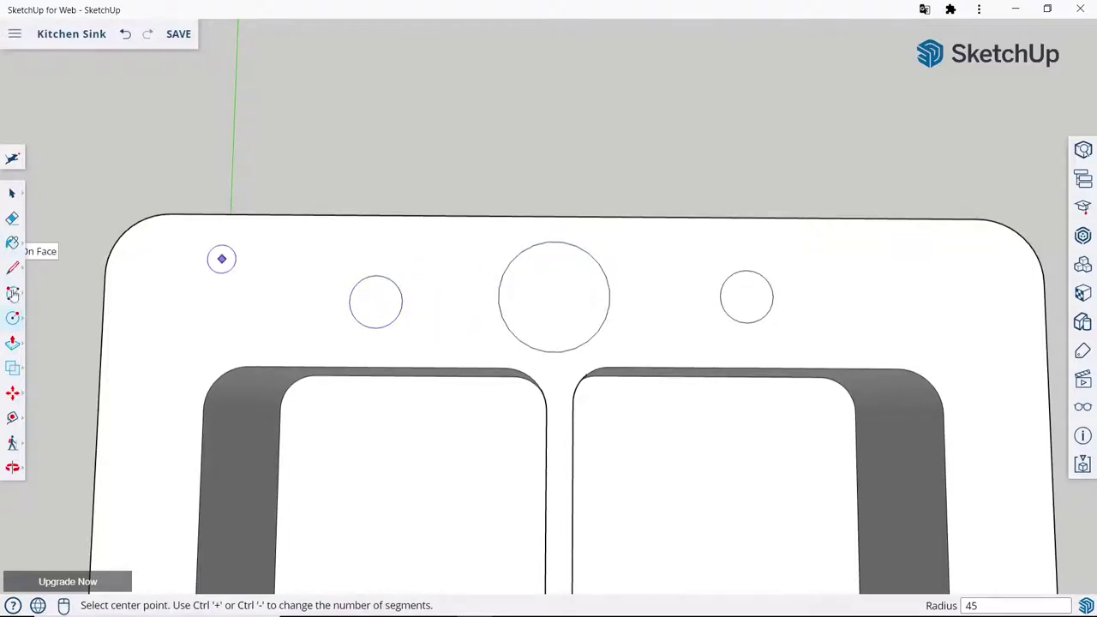
key("p")
scroll(383, 274, "down", 3)
mouse_move(452, 322)
middle_mouse_down()
mouse_move(472, 214)
mouse_move(497, 274)
middle_mouse_up()
Raise the faucet circle and both handle circles into short cylinders about 25 mm tall.
left_click(499, 283)
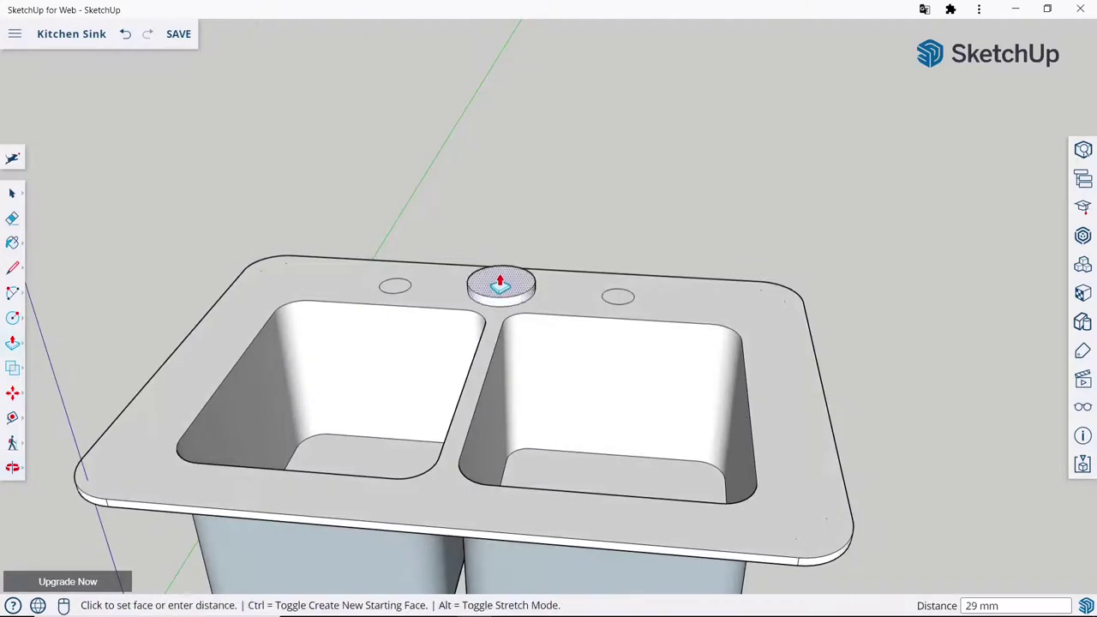
type("5")
key("Return")
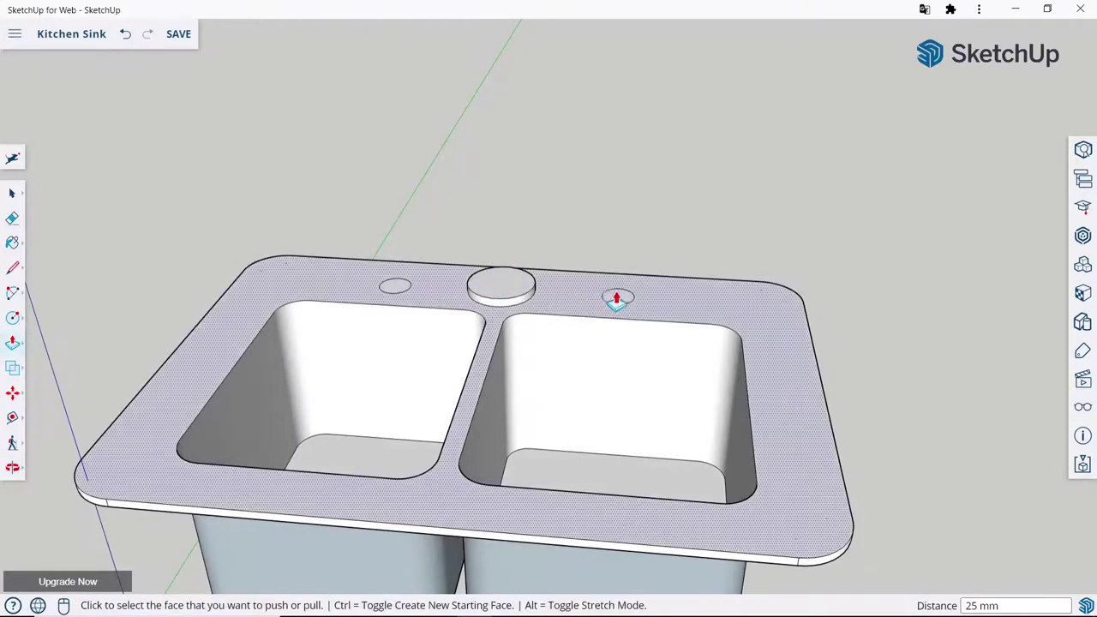
left_click(618, 294)
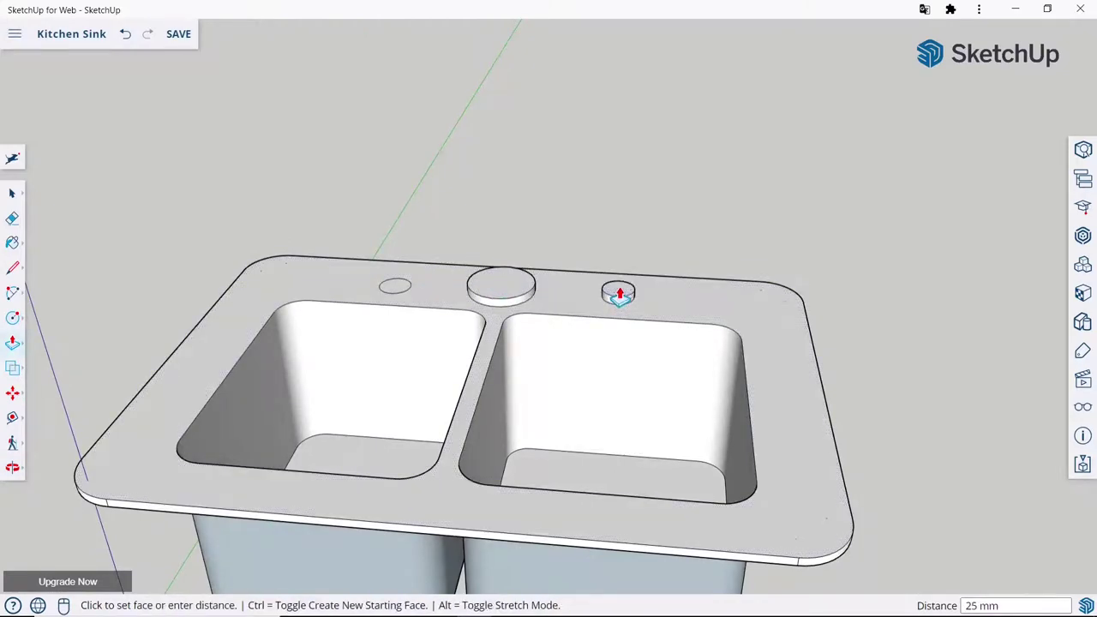
left_click(618, 294)
left_click(401, 287)
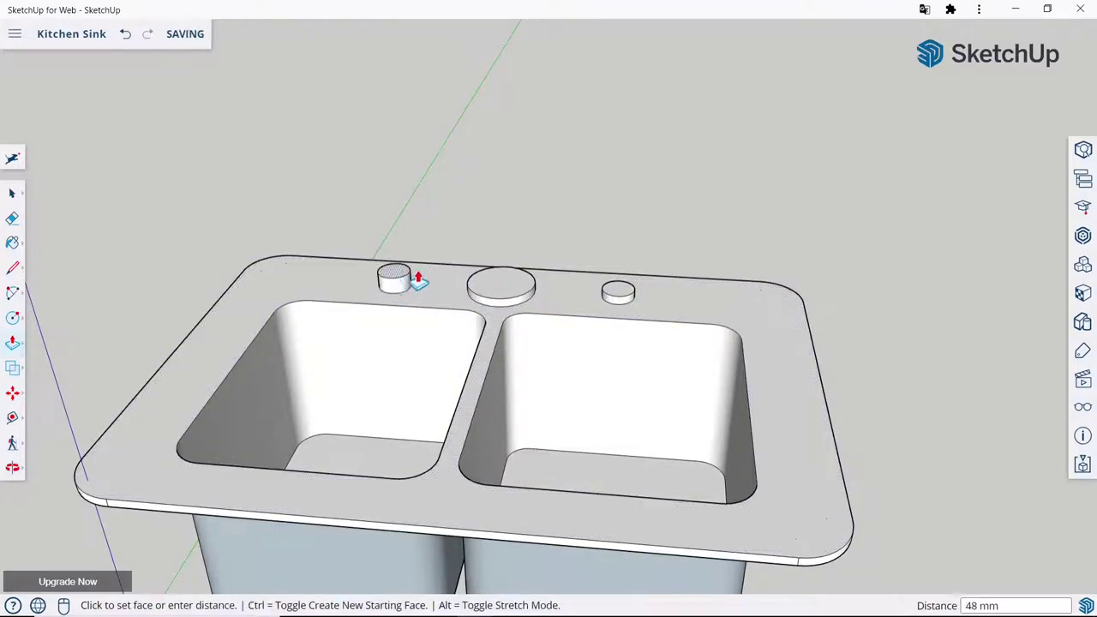
left_click(463, 288)
scroll(549, 261, "down", 2)
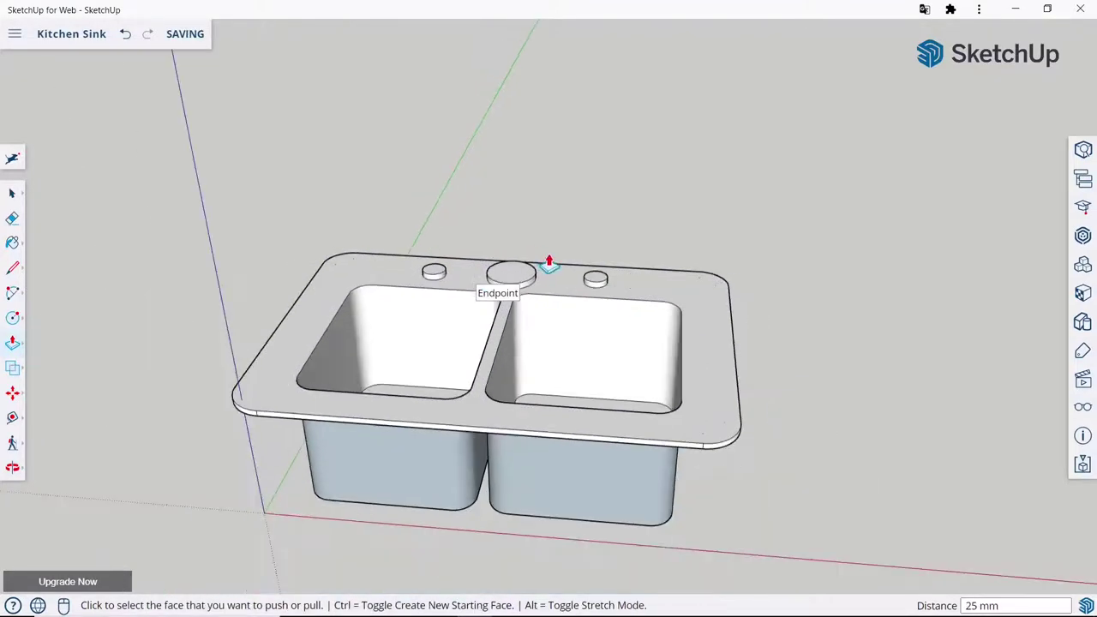
scroll(549, 261, "down", 2)
mouse_move(595, 303)
middle_mouse_down()
mouse_move(496, 283)
mouse_move(503, 314)
middle_mouse_up()
left_click(12, 318)
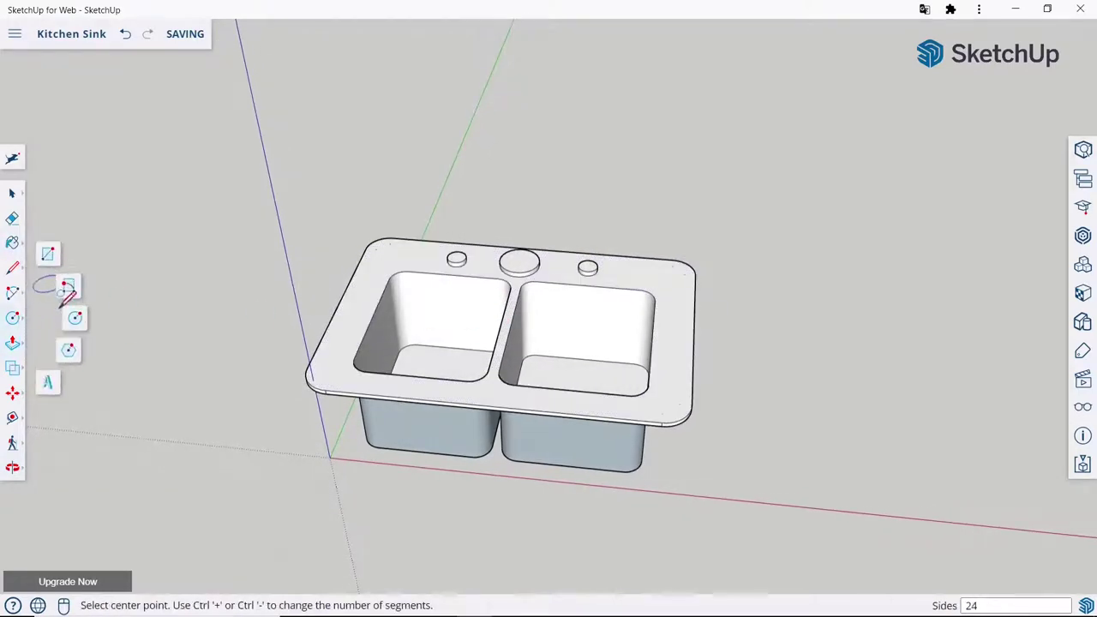
Draw a smaller 65 mm-radius concentric circle on top of the large central disk.
middle_click_drag(448, 383, 560, 335)
scroll(549, 240, "up", 5)
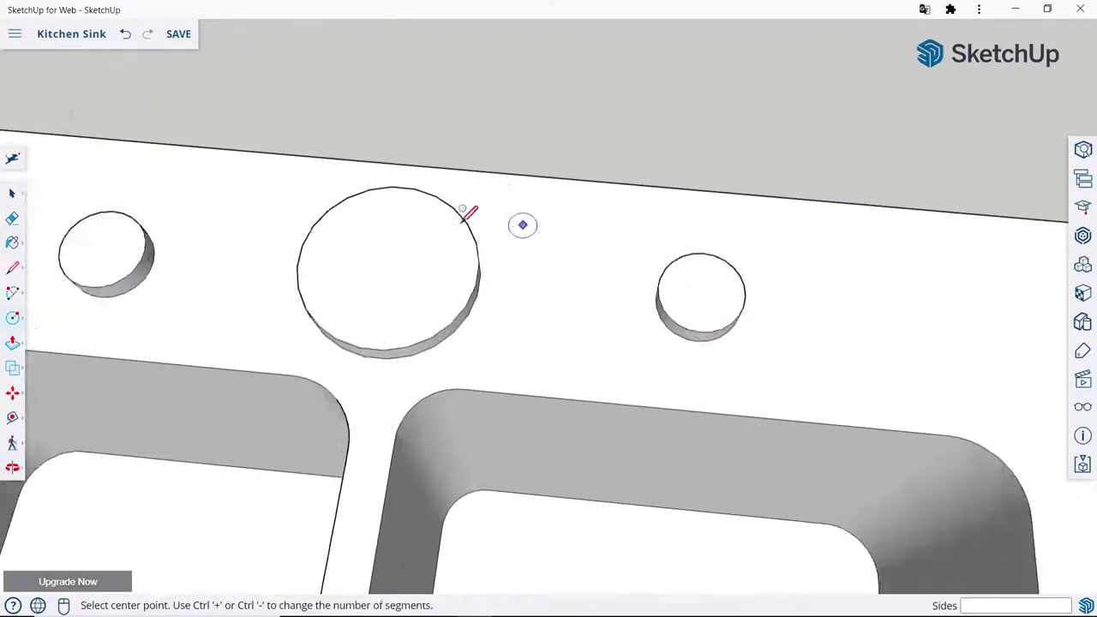
middle_click_drag(467, 214, 472, 286)
scroll(380, 289, "down", 2)
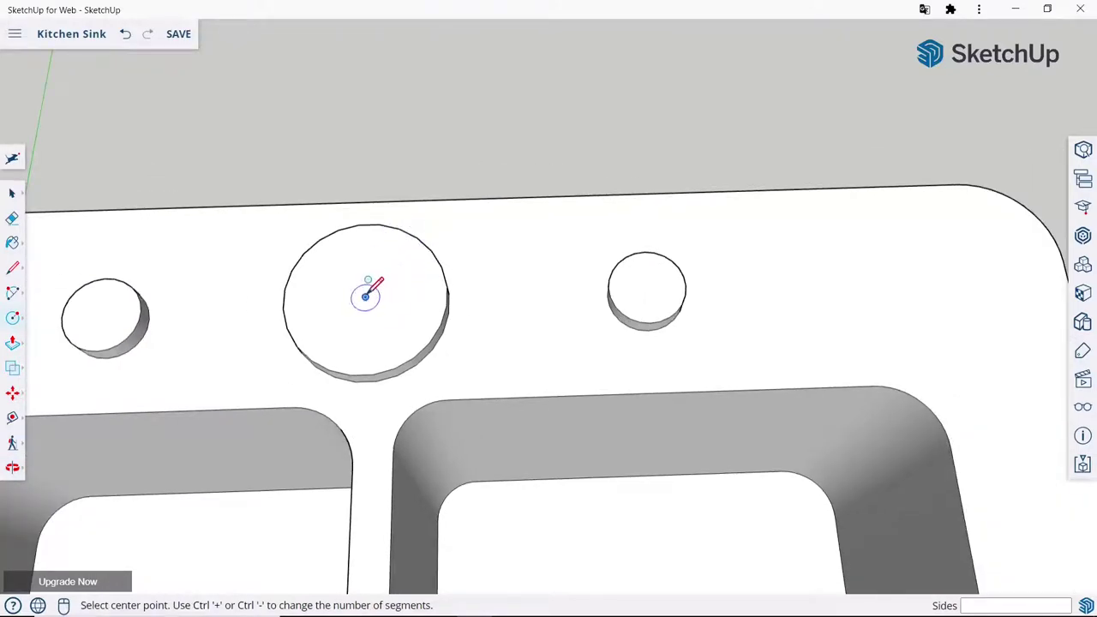
left_click(365, 297)
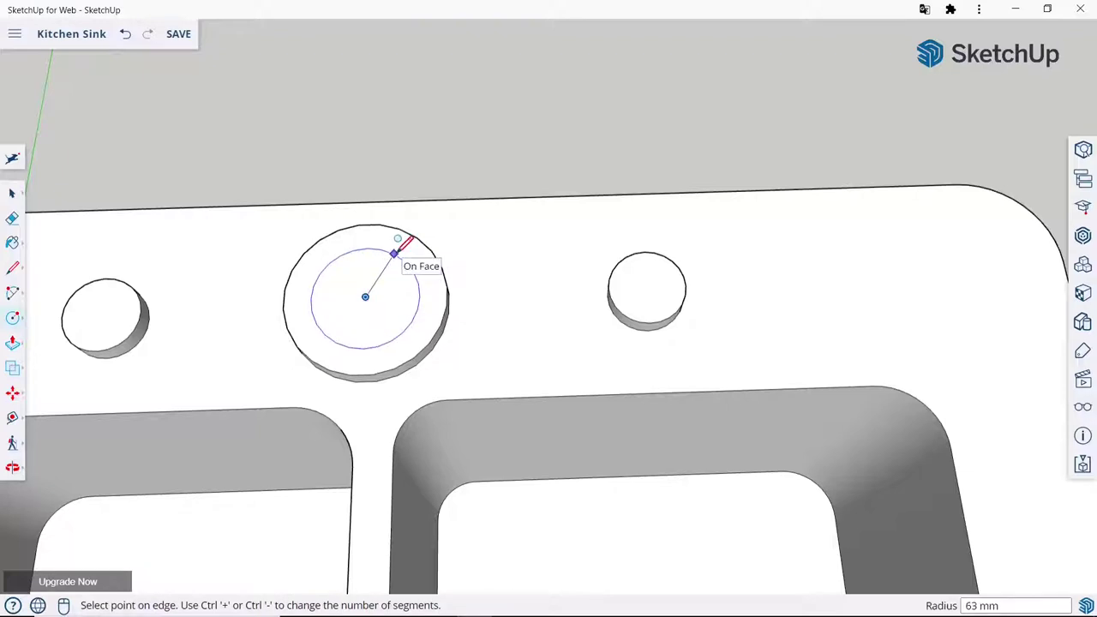
left_click(396, 248)
type("65")
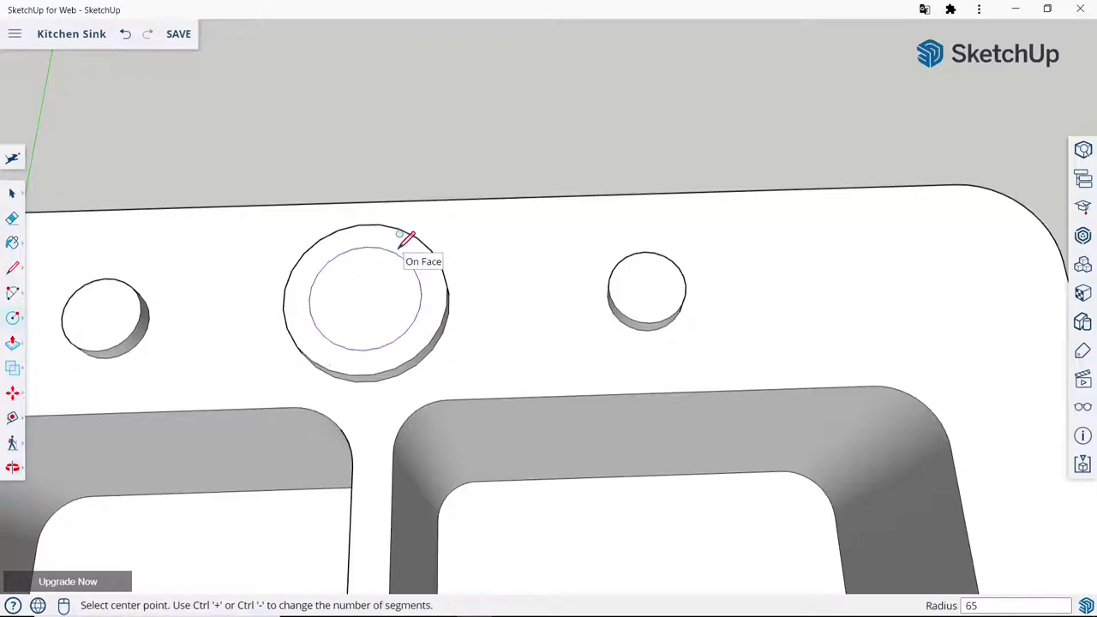
Push/Pull the inner circle up 25 mm to form the stepped faucet base.
left_click(13, 343)
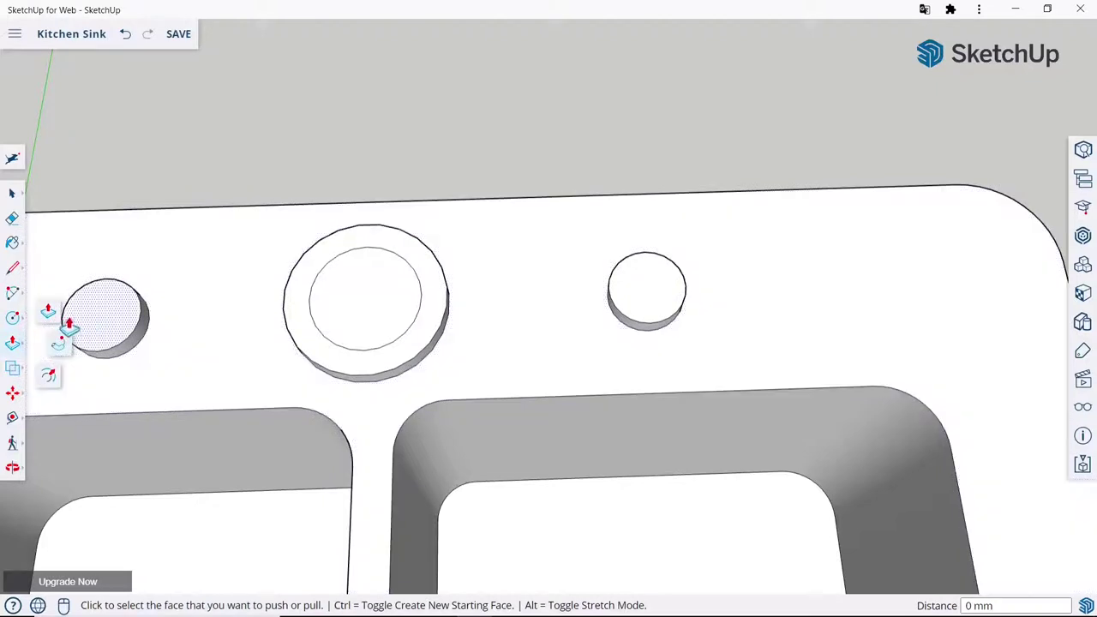
scroll(514, 221, "down", 2)
mouse_move(514, 220)
middle_mouse_down()
mouse_move(433, 187)
mouse_move(428, 237)
middle_mouse_up()
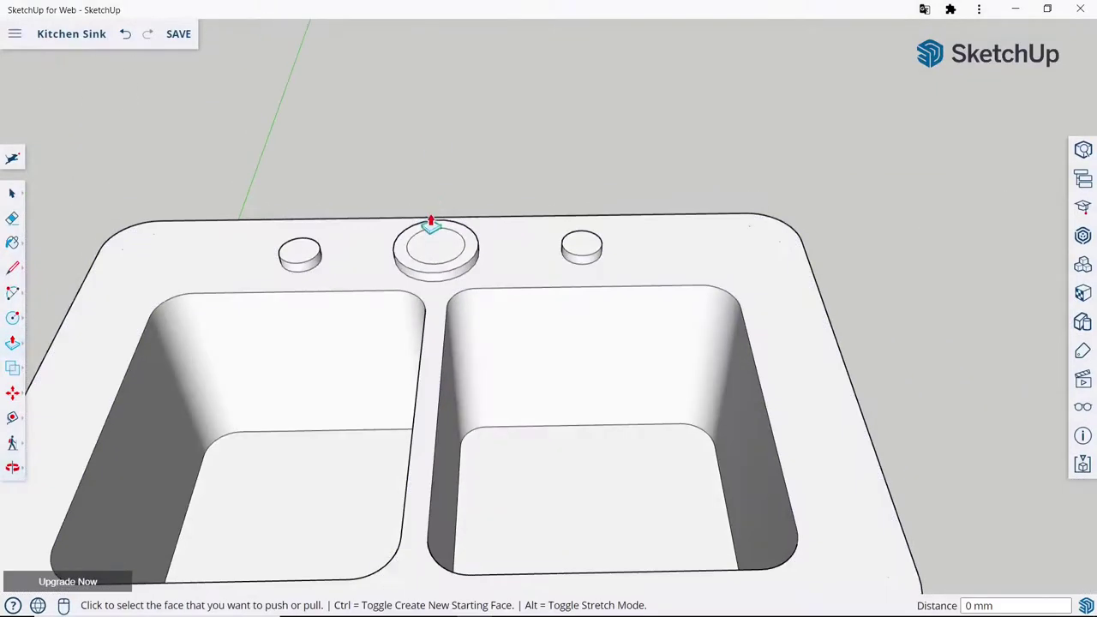
left_click(429, 238)
type("25")
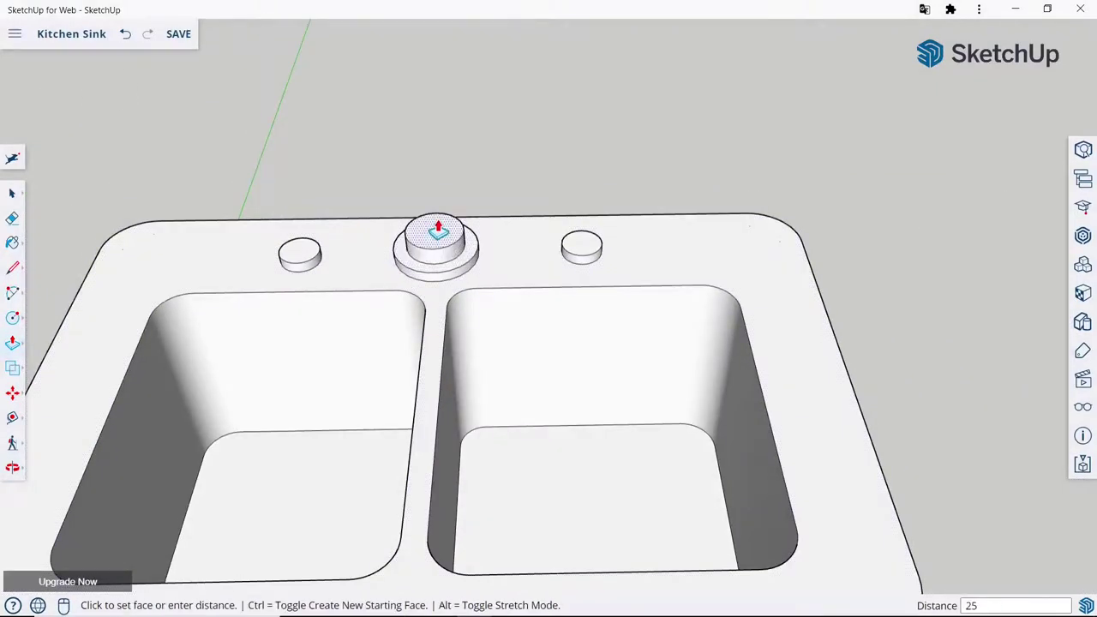
key("Return")
scroll(580, 171, "down", 3)
mouse_move(583, 176)
middle_mouse_down()
mouse_move(588, 252)
mouse_move(51, 281)
middle_mouse_up()
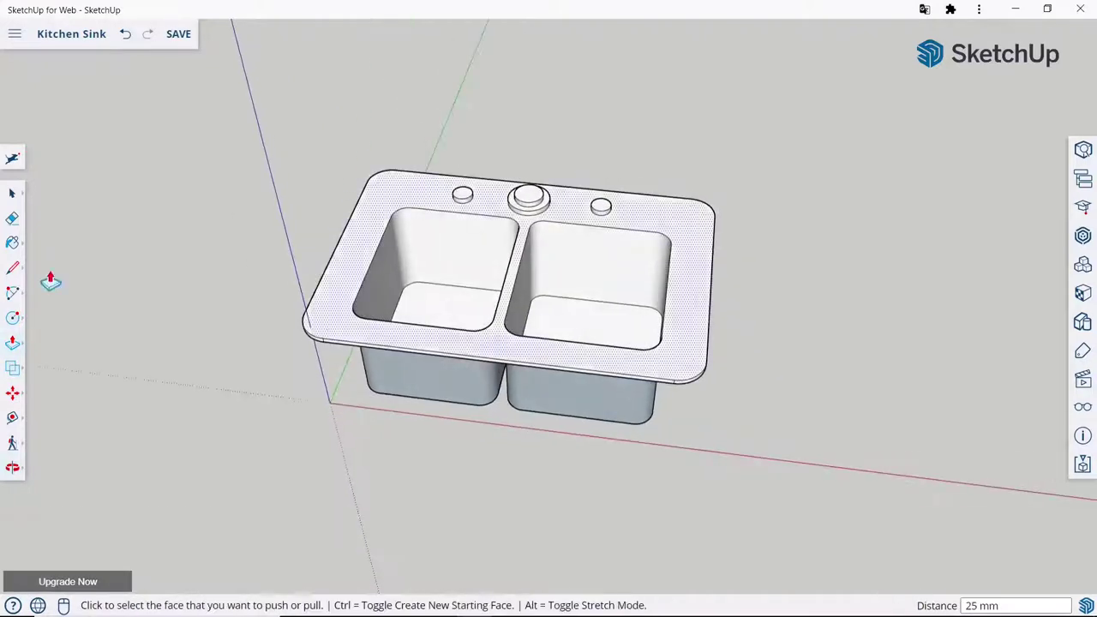
left_click(12, 194)
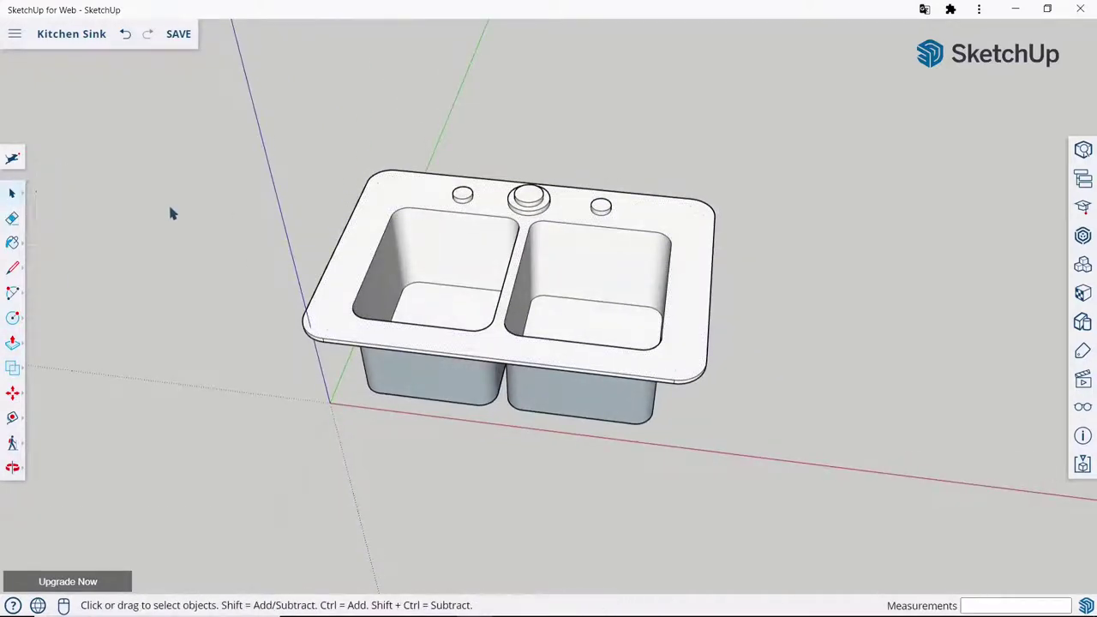
mouse_move(171, 211)
middle_mouse_down()
mouse_move(472, 246)
mouse_move(460, 301)
mouse_move(542, 335)
mouse_move(578, 404)
middle_mouse_up()
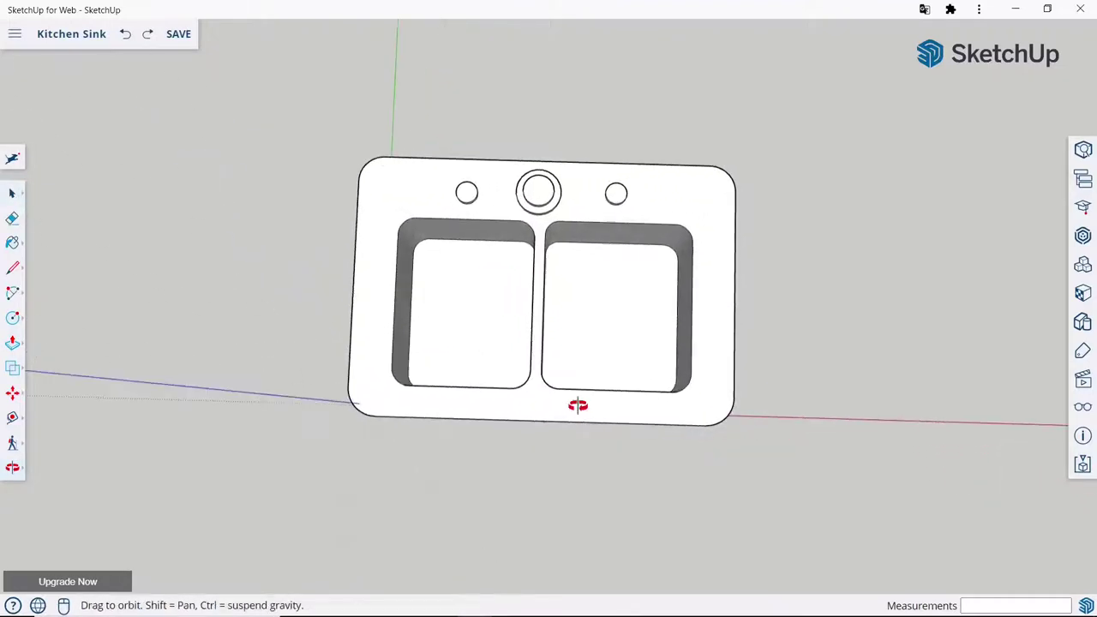
Draw a 35 mm-radius circle on the right hole and a 30 mm one on the left hole.
left_click(12, 318)
scroll(641, 143, "up", 4)
scroll(540, 343, "up", 2)
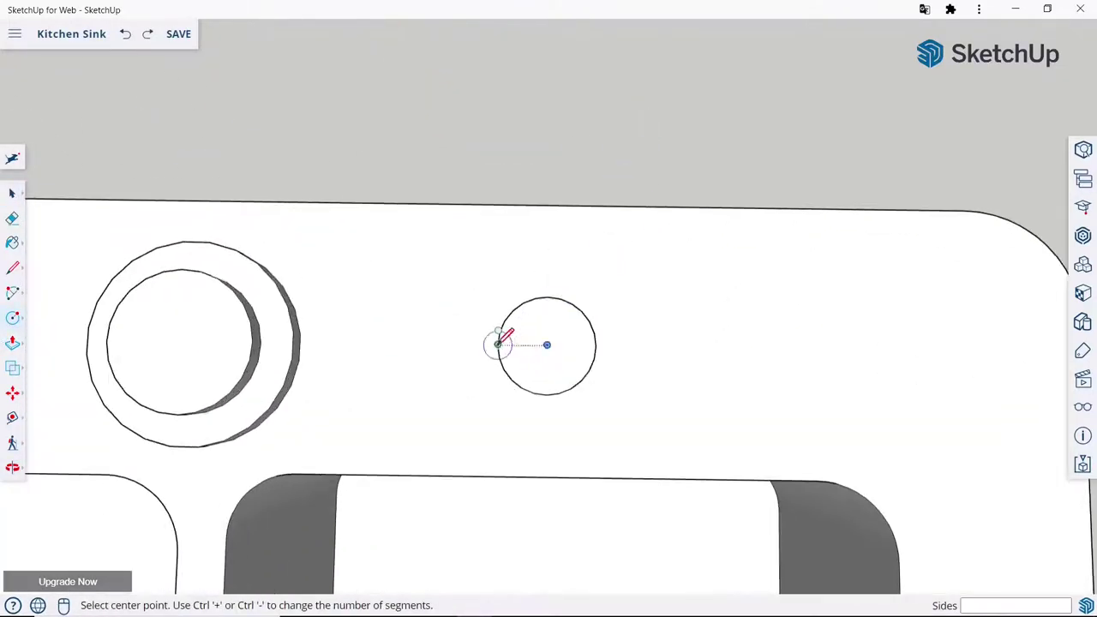
left_click(548, 344)
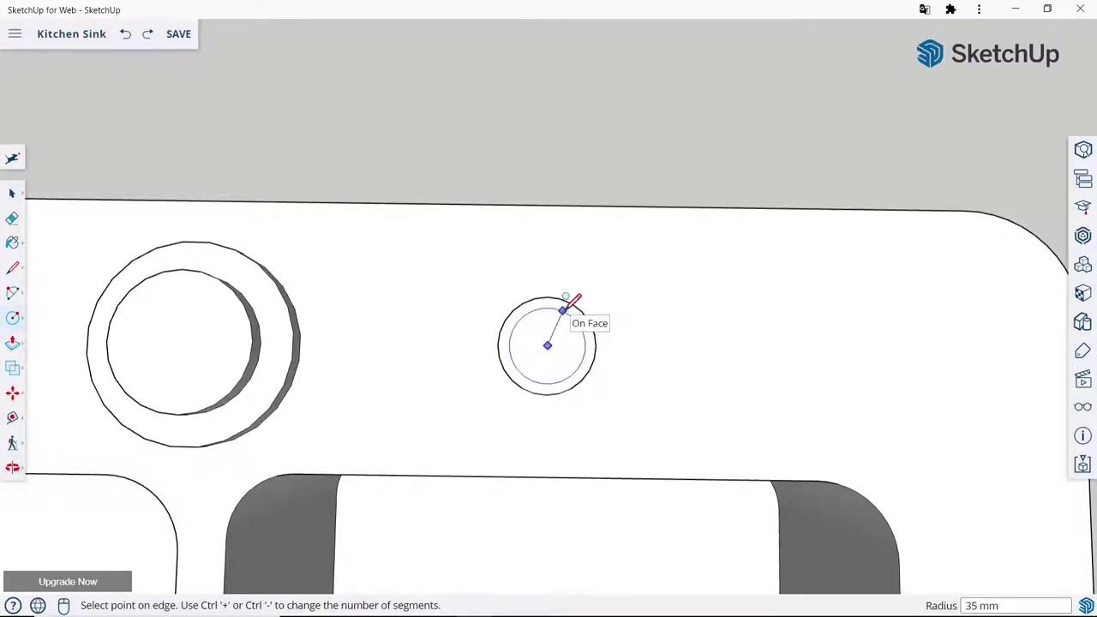
scroll(566, 297, "up", 2)
type("35")
key("Return")
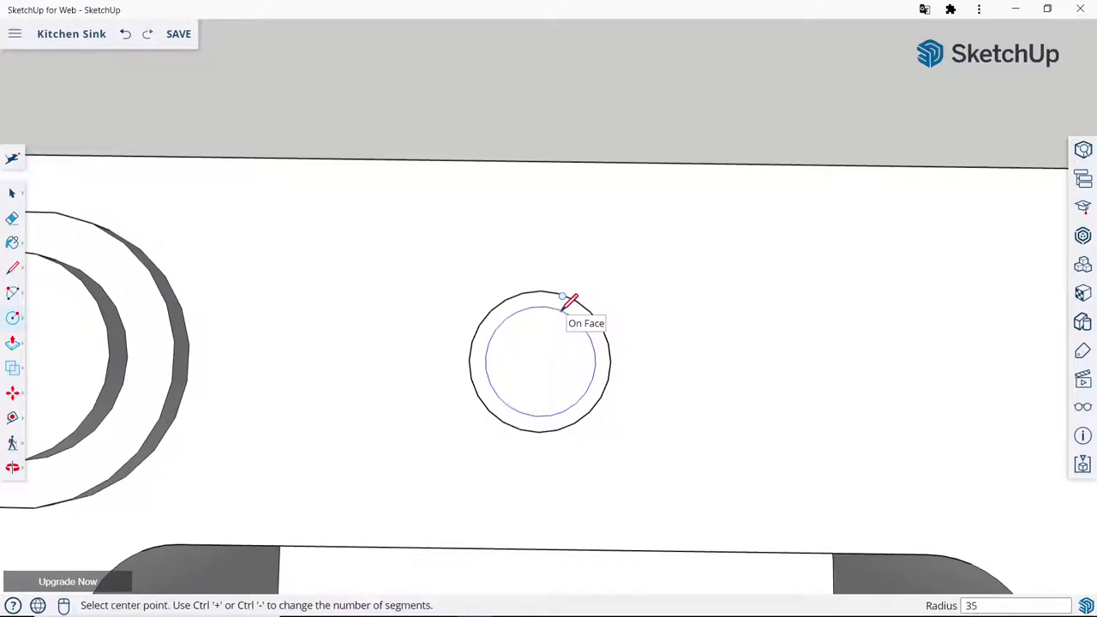
scroll(563, 303, "down", 4)
scroll(406, 269, "up", 2)
scroll(617, 235, "up", 2)
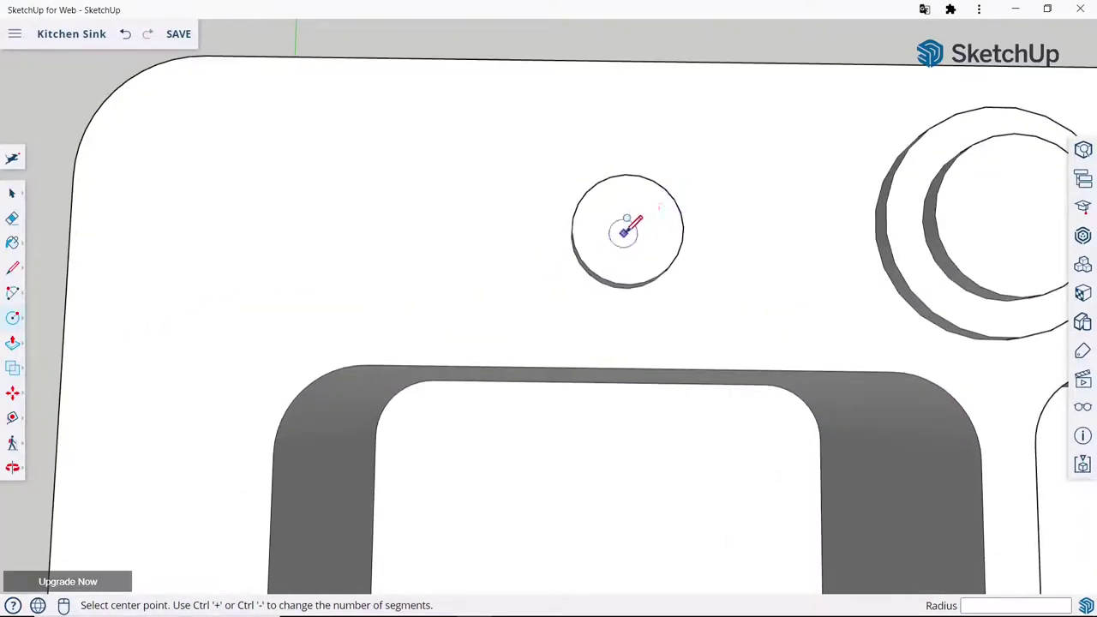
left_click(629, 231)
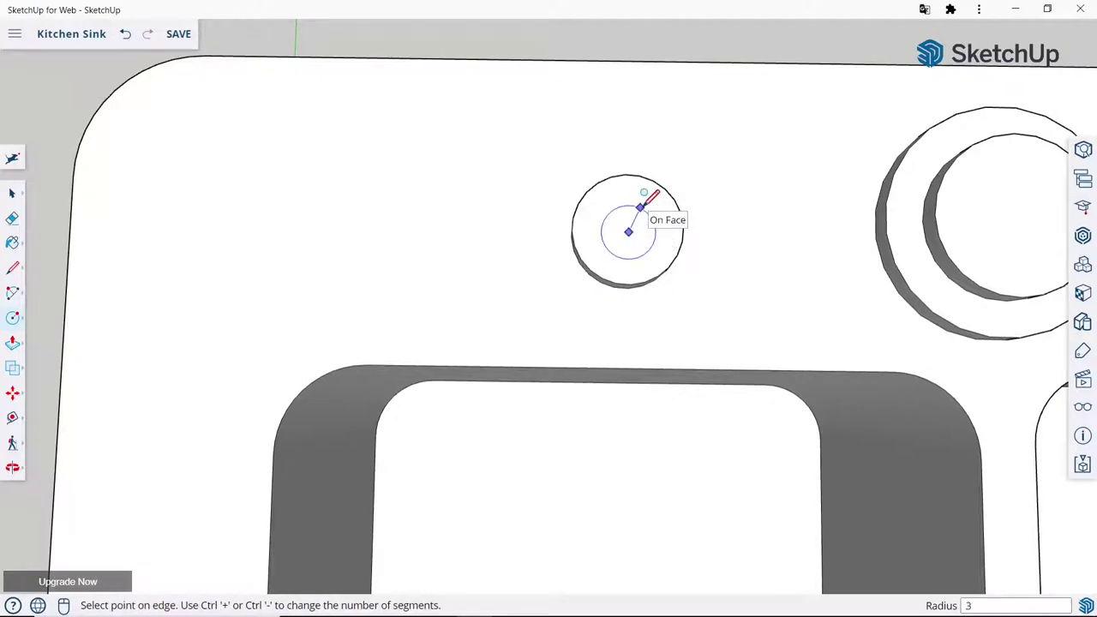
type("0")
key("Return")
Pull both inner circles up into 250 mm tall posts.
scroll(502, 183, "down", 5)
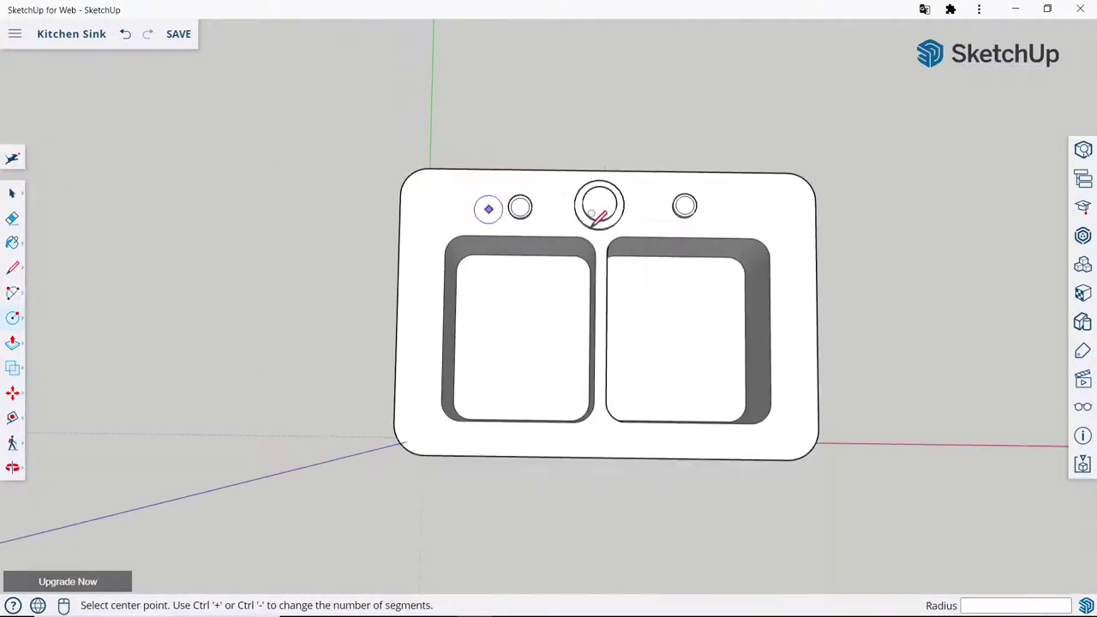
mouse_move(488, 208)
middle_mouse_down()
mouse_move(572, 93)
mouse_move(622, 210)
mouse_move(78, 284)
middle_mouse_up()
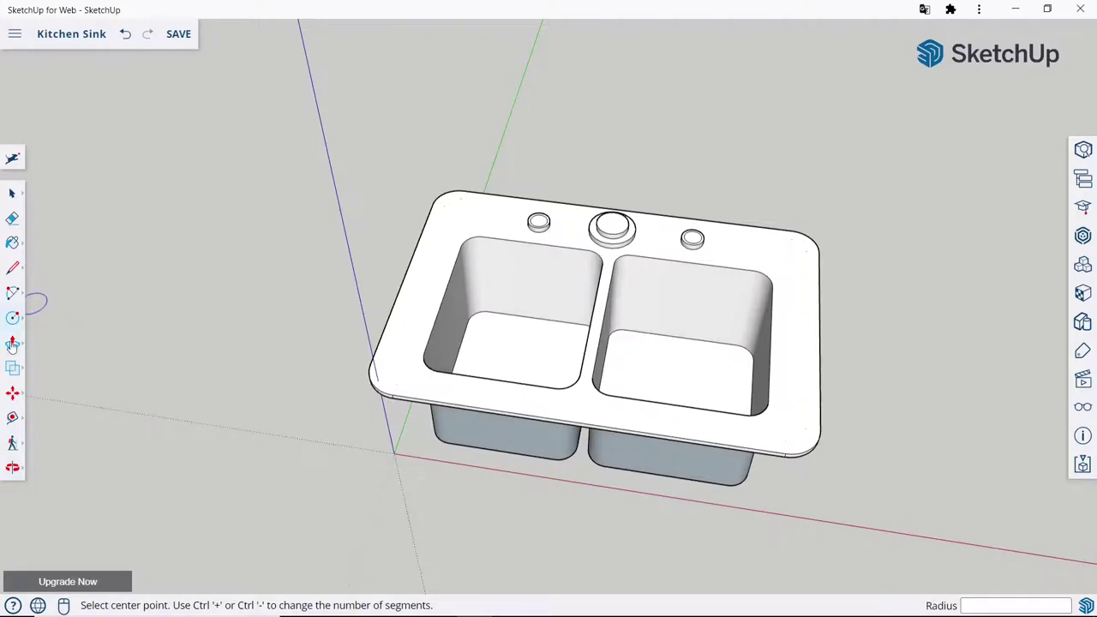
left_click(12, 343)
scroll(734, 306, "up", 3)
scroll(663, 289, "down", 4)
left_click(661, 247)
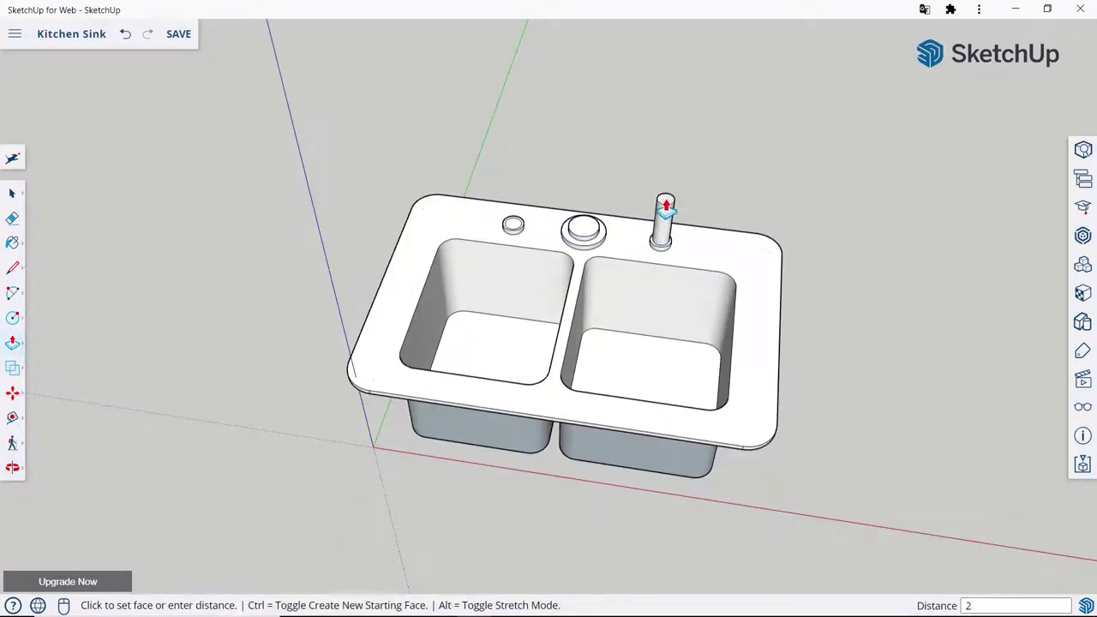
left_click(666, 206)
scroll(583, 224, "up", 2)
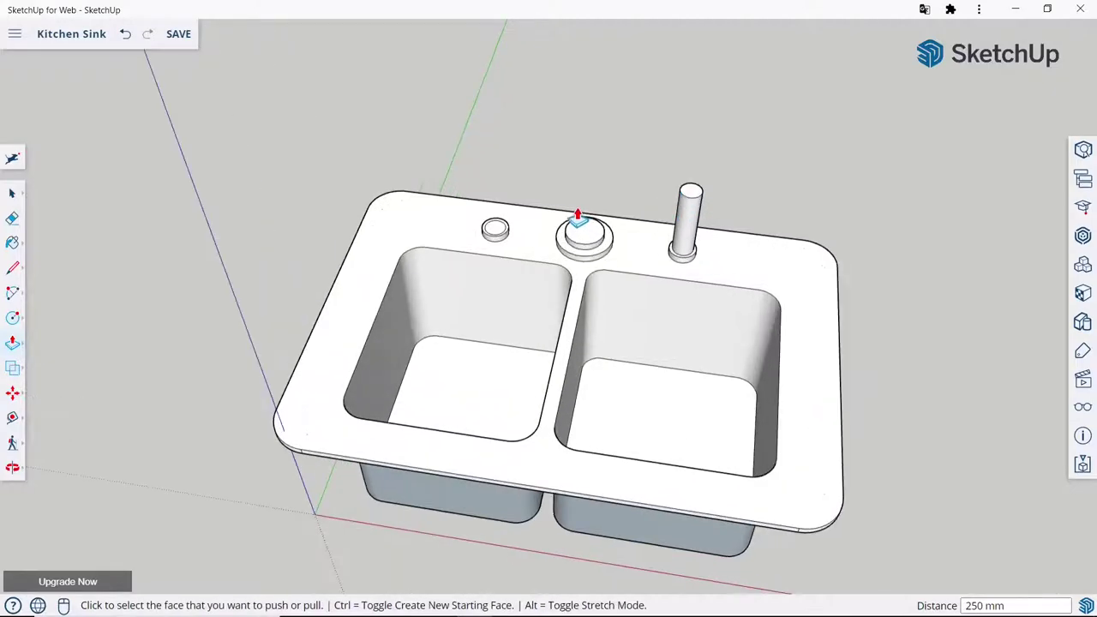
left_click(497, 233)
left_click(686, 190)
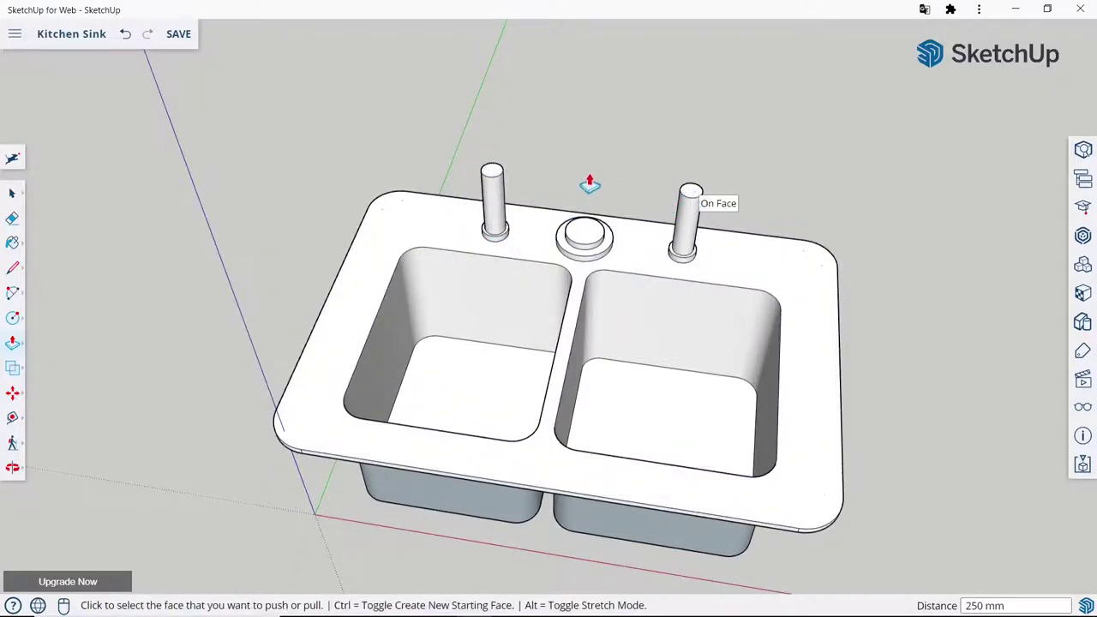
mouse_move(588, 181)
middle_mouse_down()
mouse_move(637, 149)
mouse_move(638, 135)
middle_mouse_up()
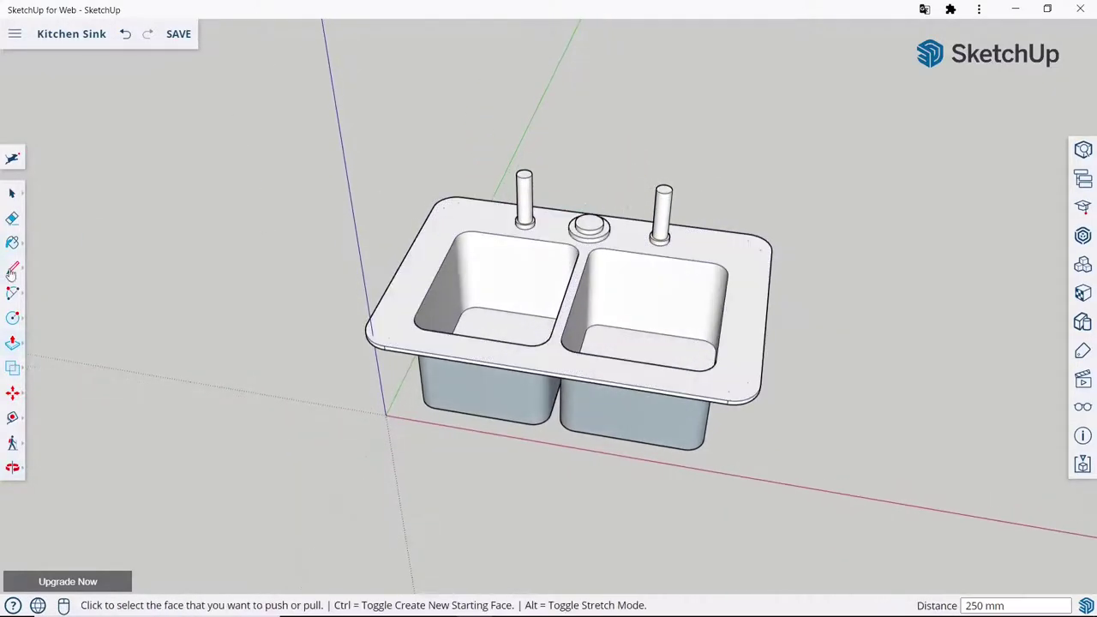
left_click(14, 319)
scroll(649, 166, "up", 3)
scroll(661, 206, "up", 3)
Draw a small circle on top of each of the right and left posts.
middle_click_drag(661, 206, 663, 382)
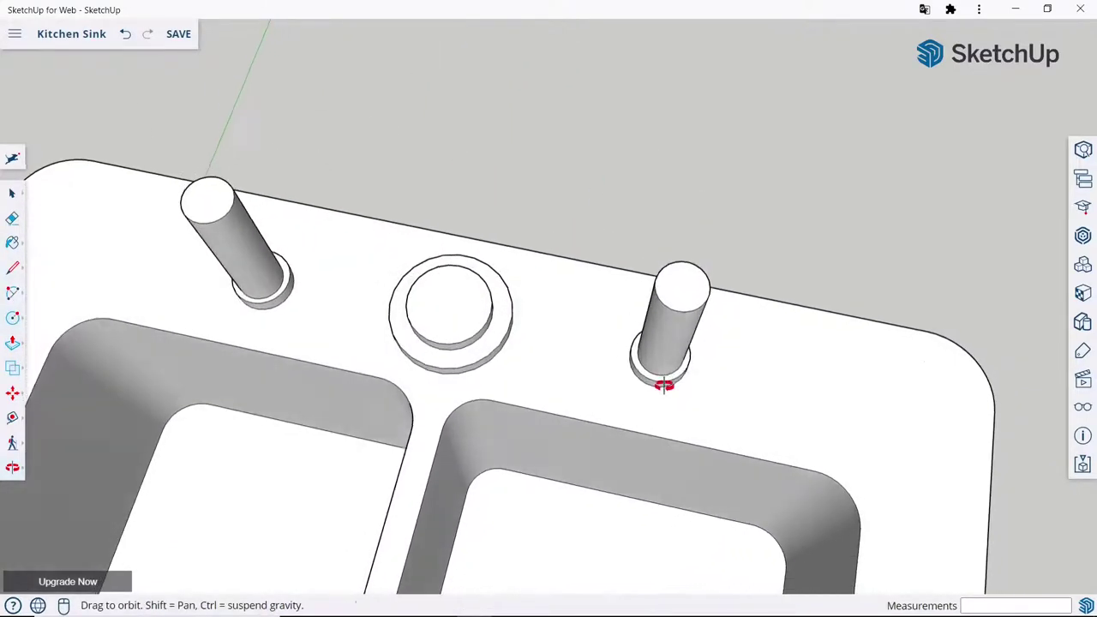
scroll(673, 291, "up", 2)
scroll(670, 296, "up", 1)
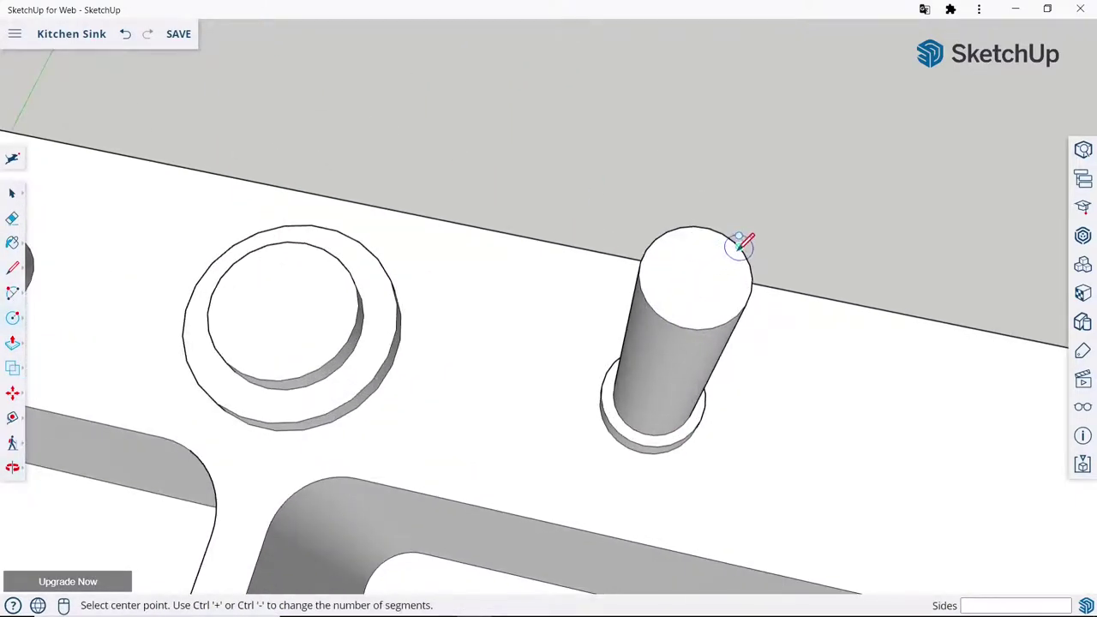
left_click(696, 276)
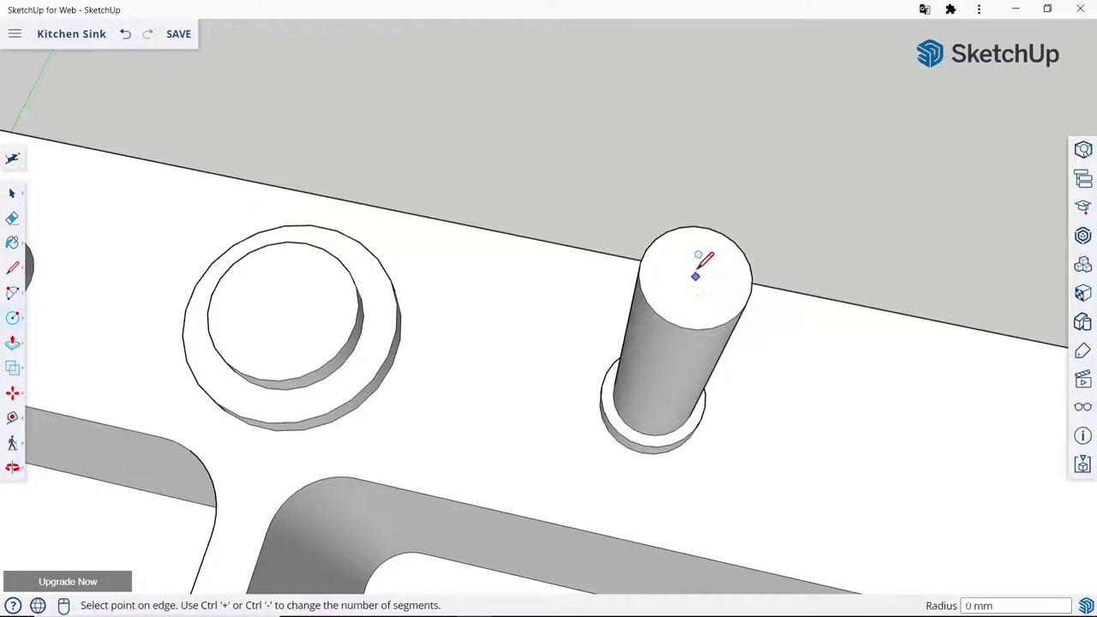
left_click(708, 250)
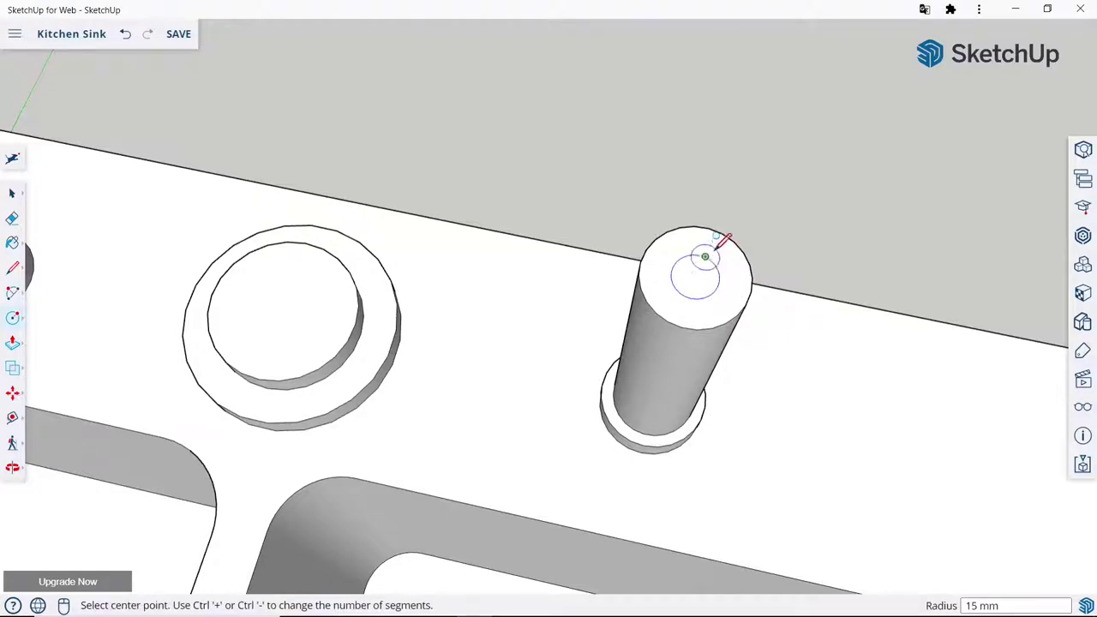
scroll(799, 235, "down", 3)
scroll(313, 135, "up", 4)
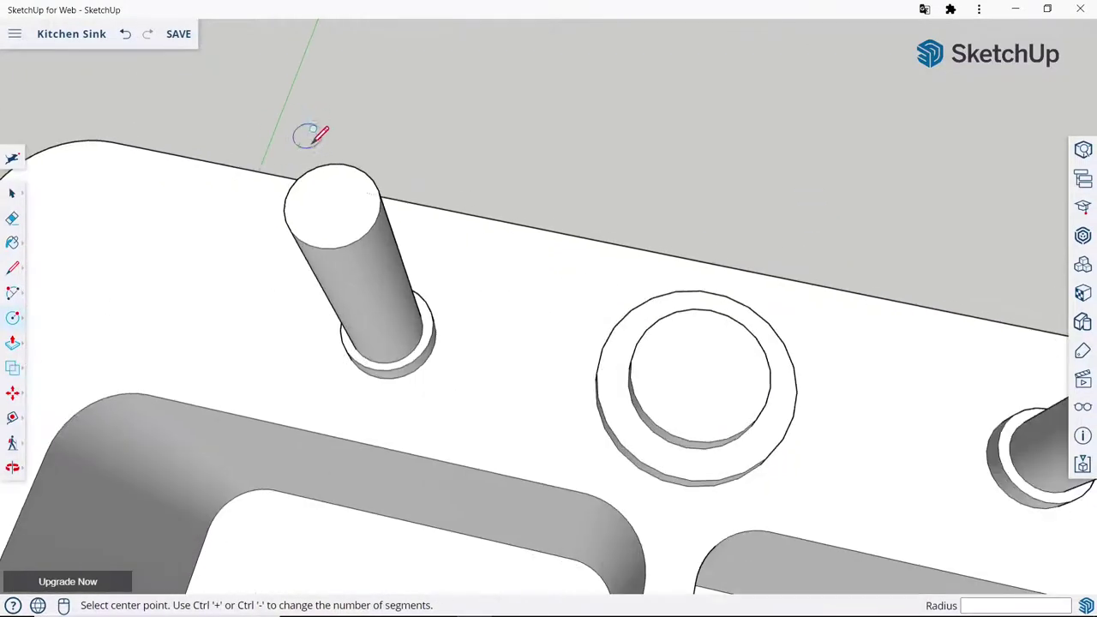
left_click(332, 206)
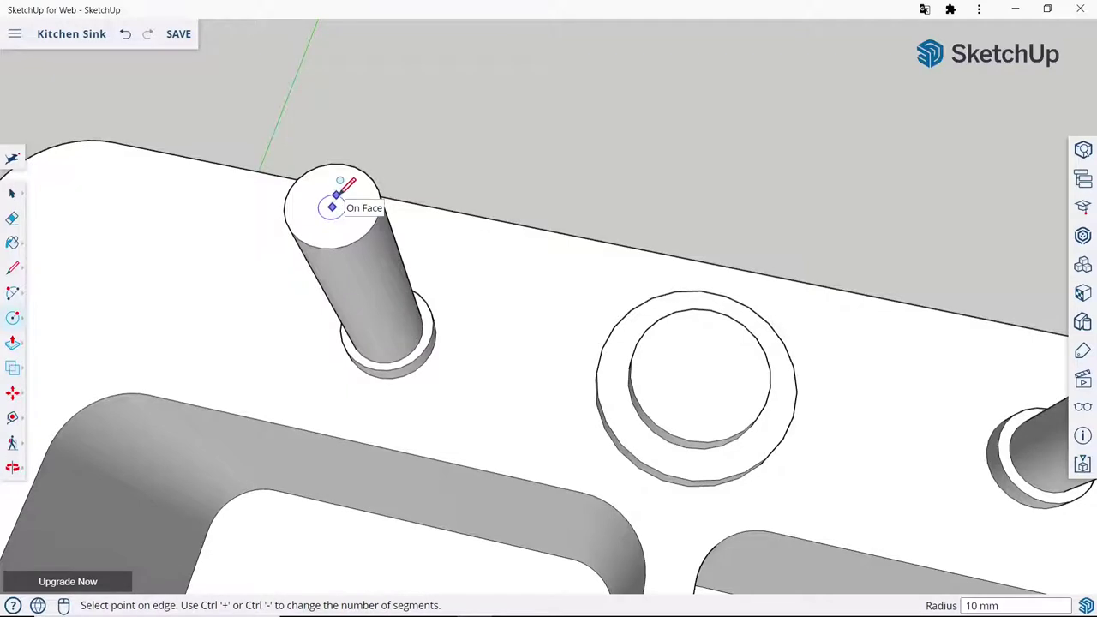
scroll(338, 189, "up", 1)
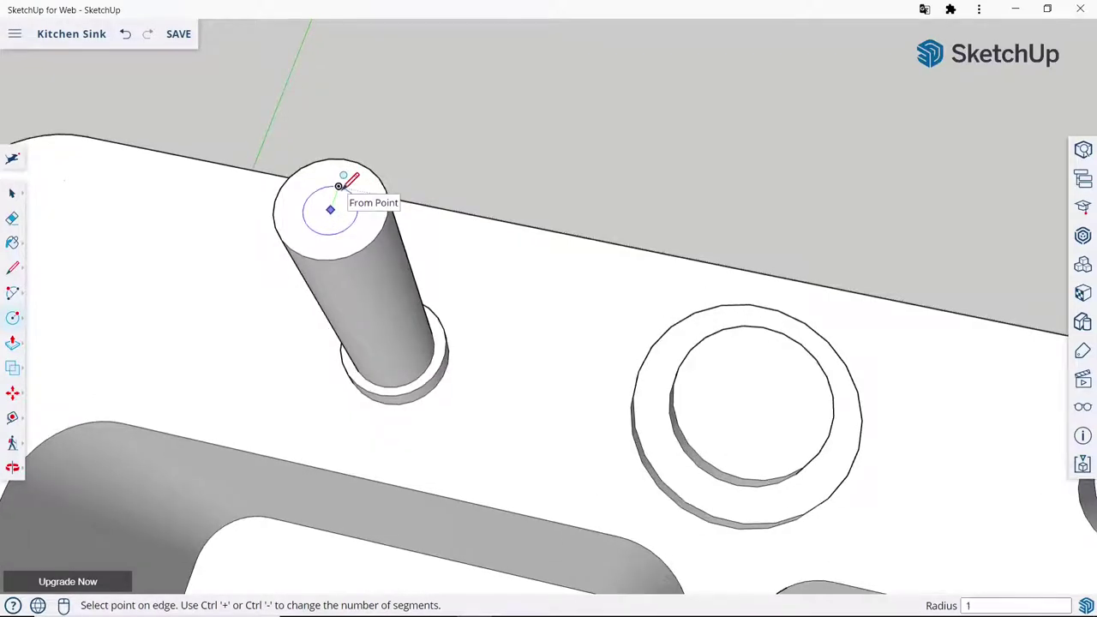
left_click(341, 186)
scroll(497, 204, "down", 3)
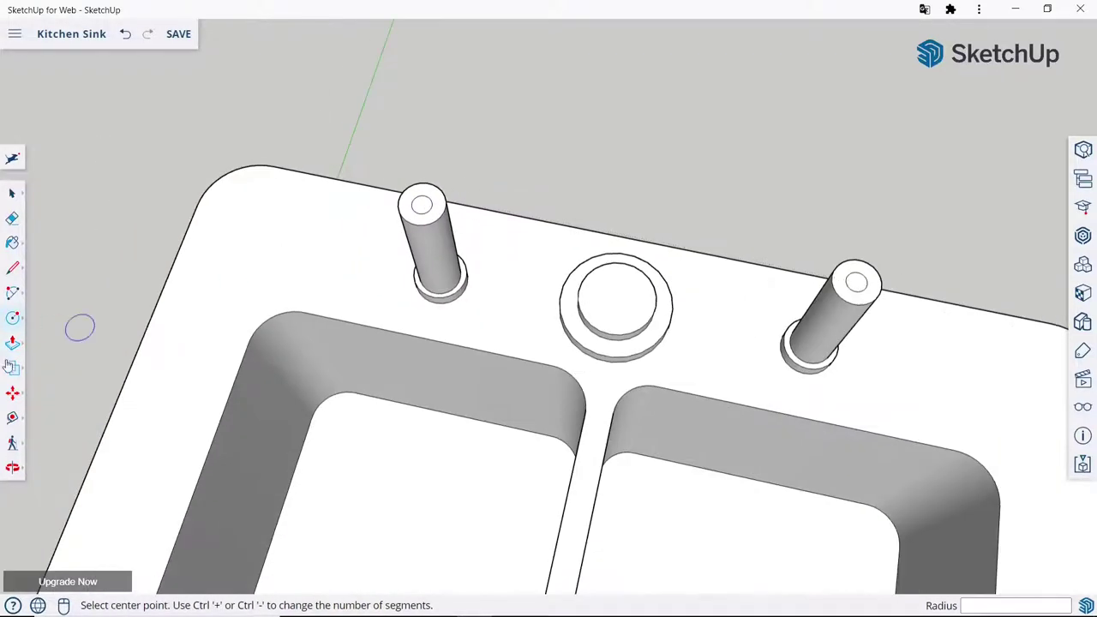
Push/Pull both post-top circles up 25 mm into nubs.
left_click(12, 343)
scroll(503, 306, "down", 3)
middle_click_drag(503, 306, 502, 151)
scroll(637, 263, "up", 3)
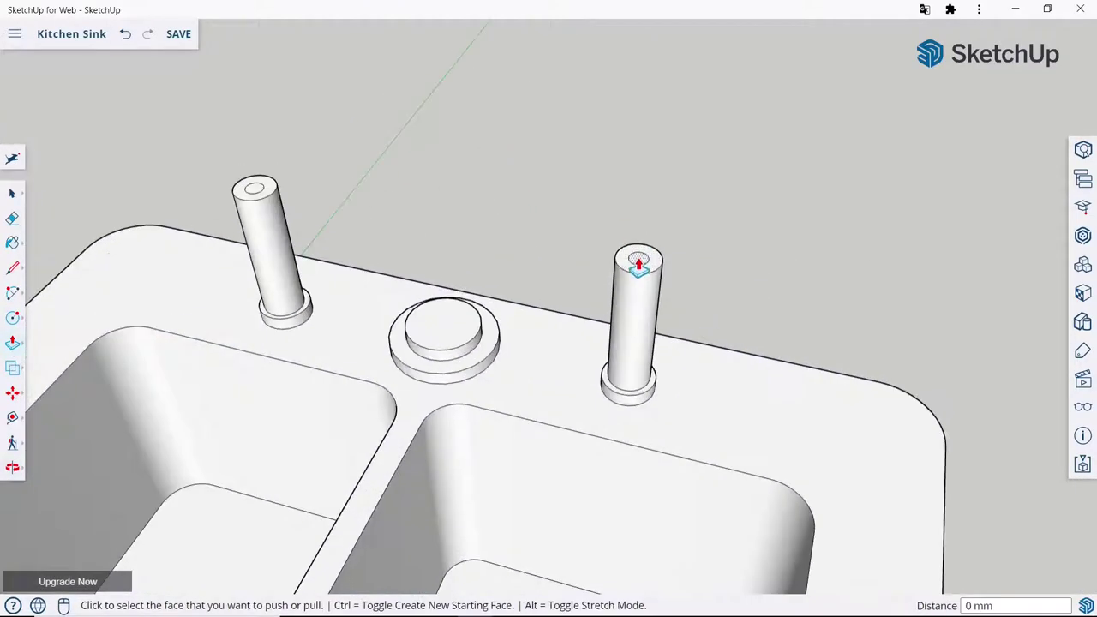
left_click(638, 259)
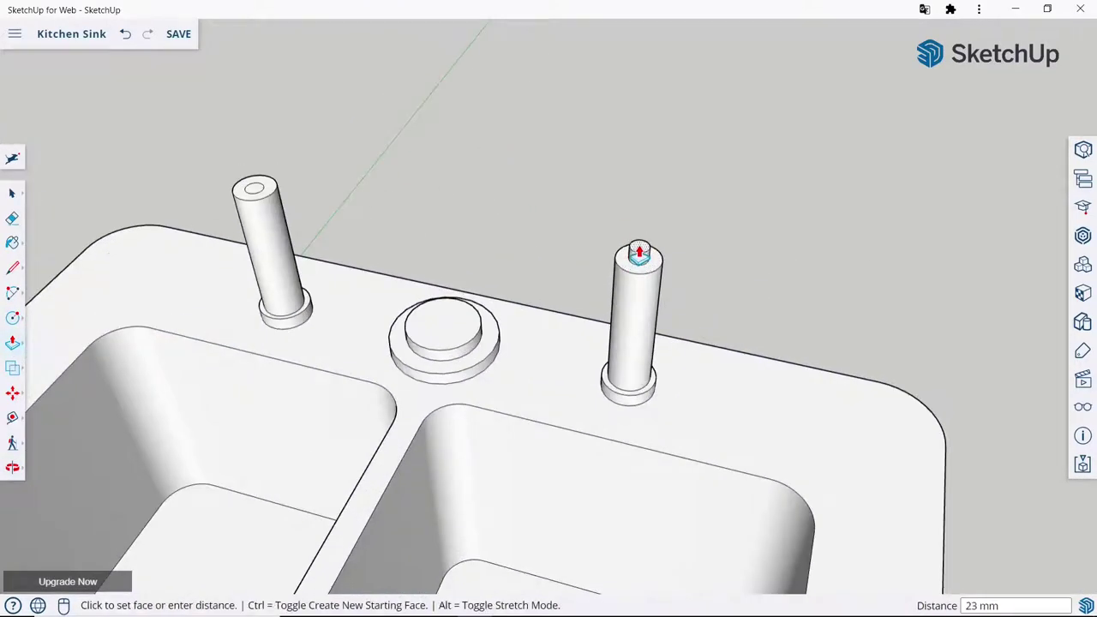
key("Return")
left_click(259, 195)
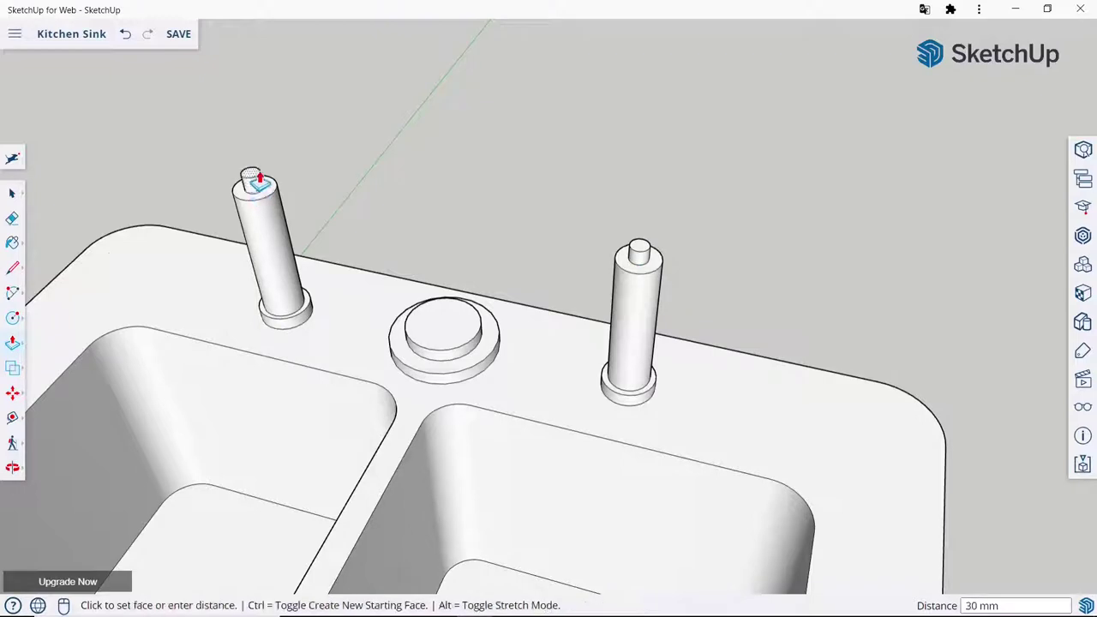
type("25")
key("Return")
scroll(257, 181, "down", 2)
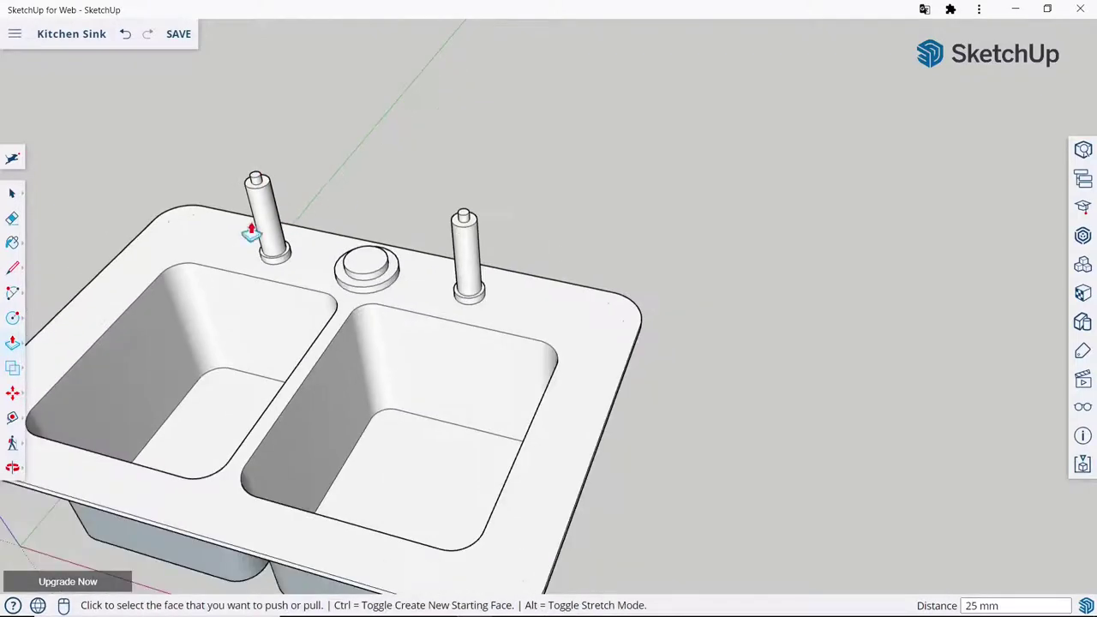
left_click(10, 190)
Draw a 25 mm radius circle on the ground beside the sink.
scroll(711, 252, "down", 3)
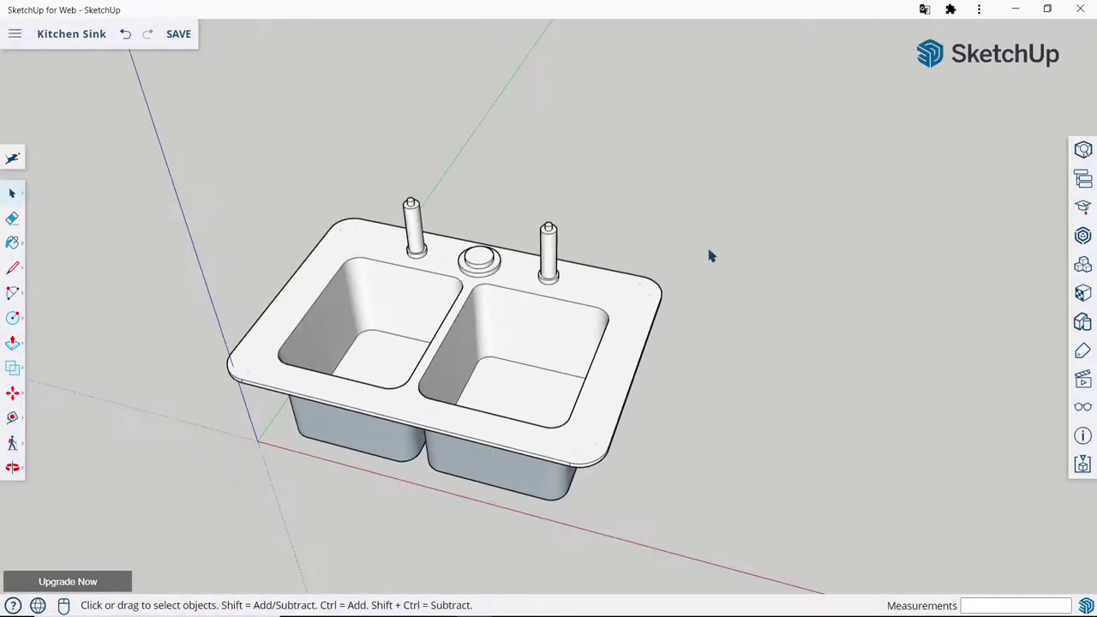
mouse_move(710, 252)
middle_mouse_down()
mouse_move(597, 329)
mouse_move(431, 409)
middle_mouse_up()
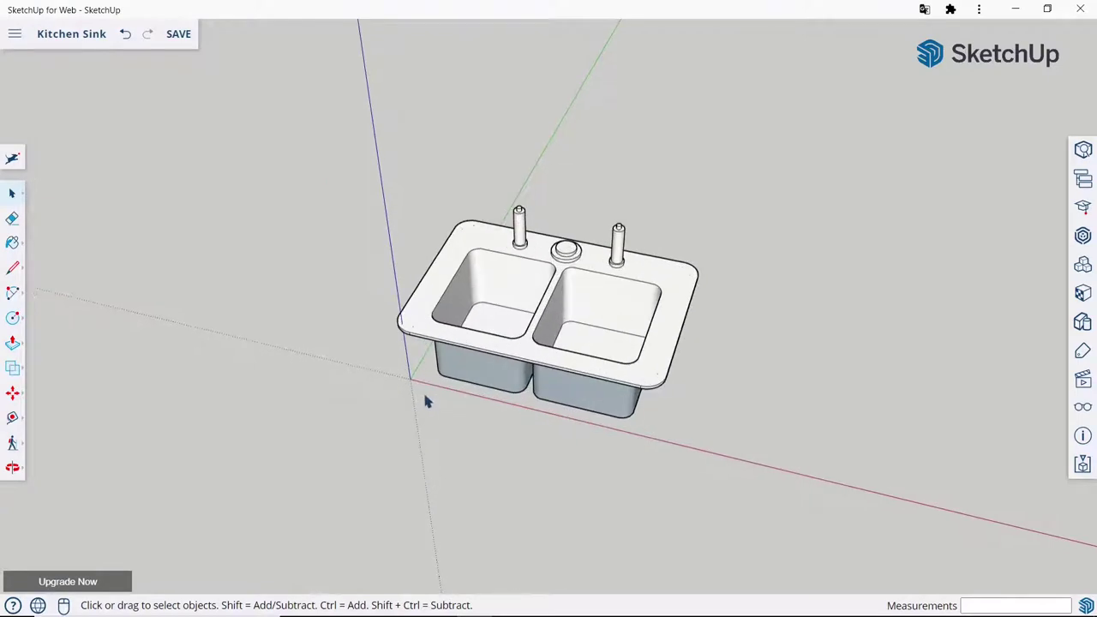
scroll(426, 399, "down", 2)
left_click(13, 318)
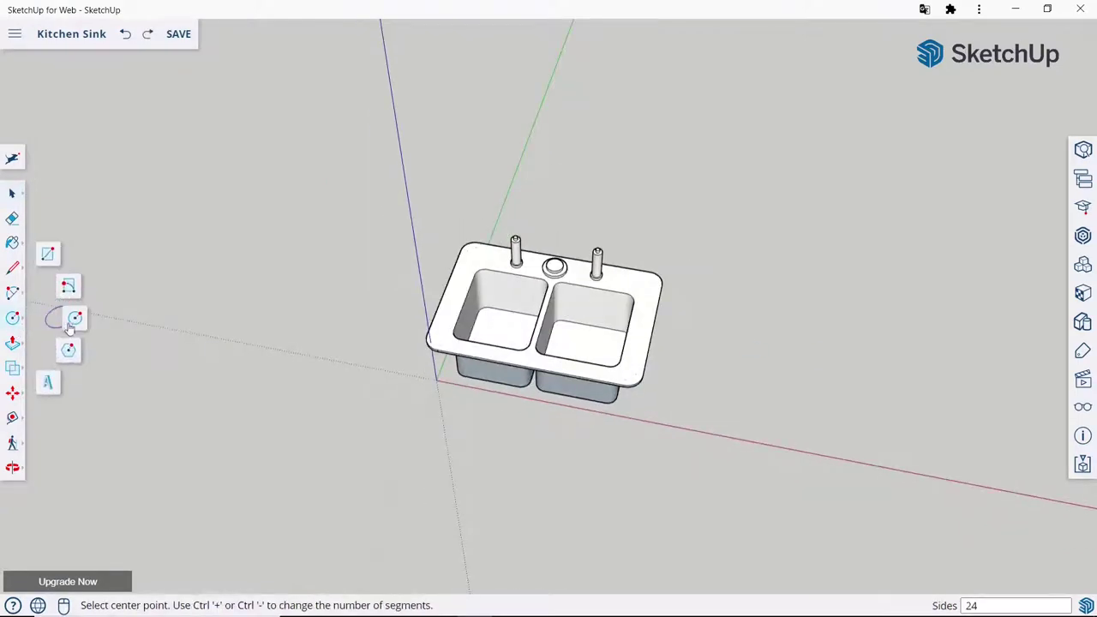
middle_click_drag(708, 364, 582, 360)
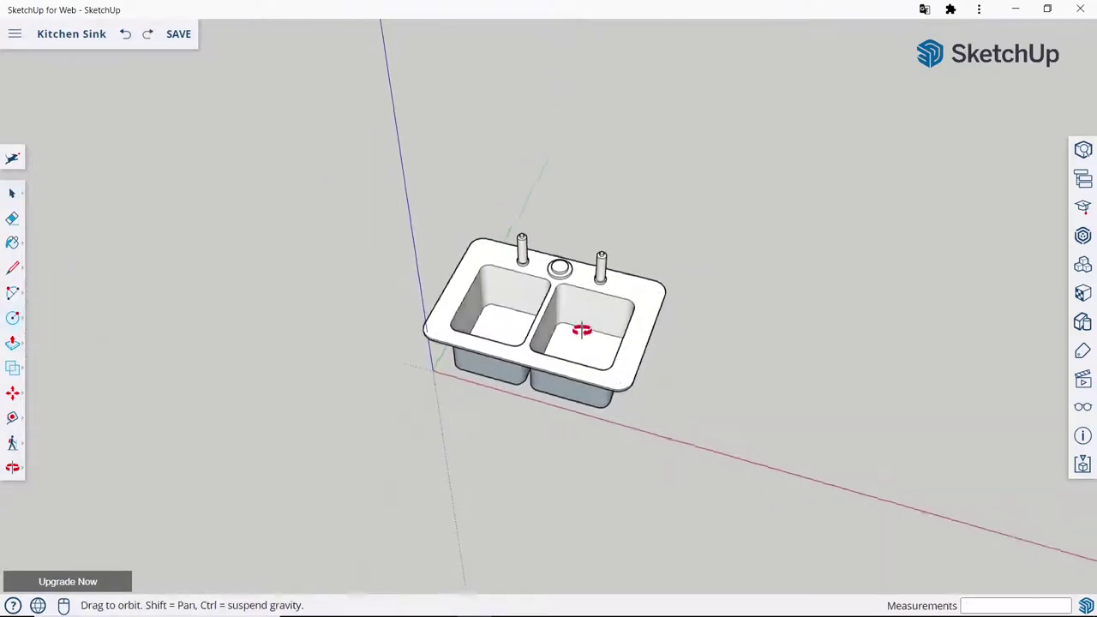
left_click(670, 404)
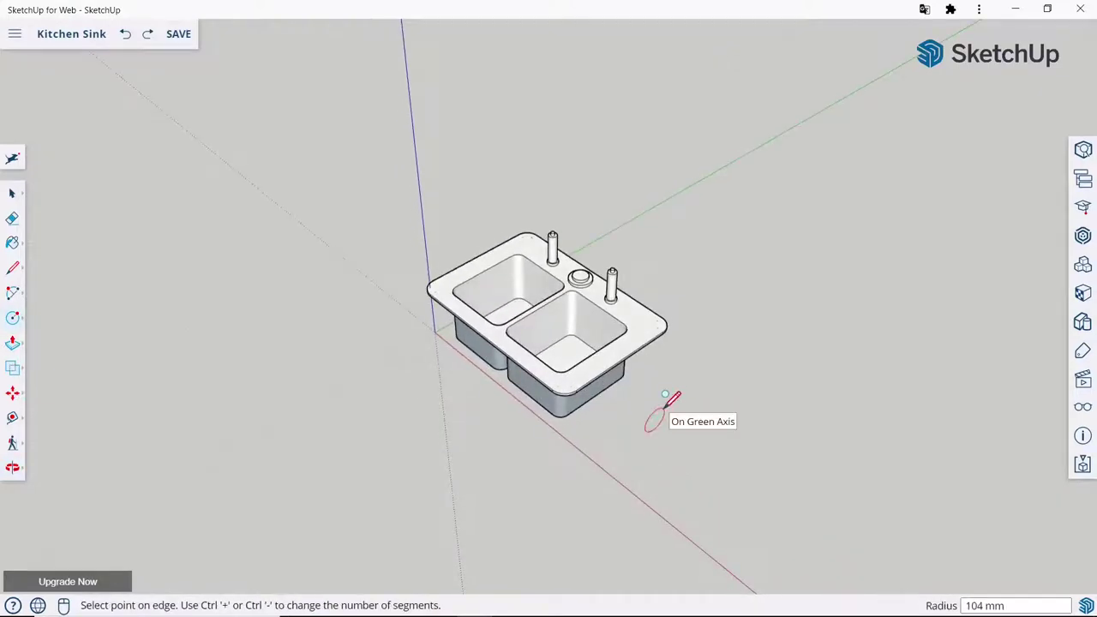
type("25")
key("Return")
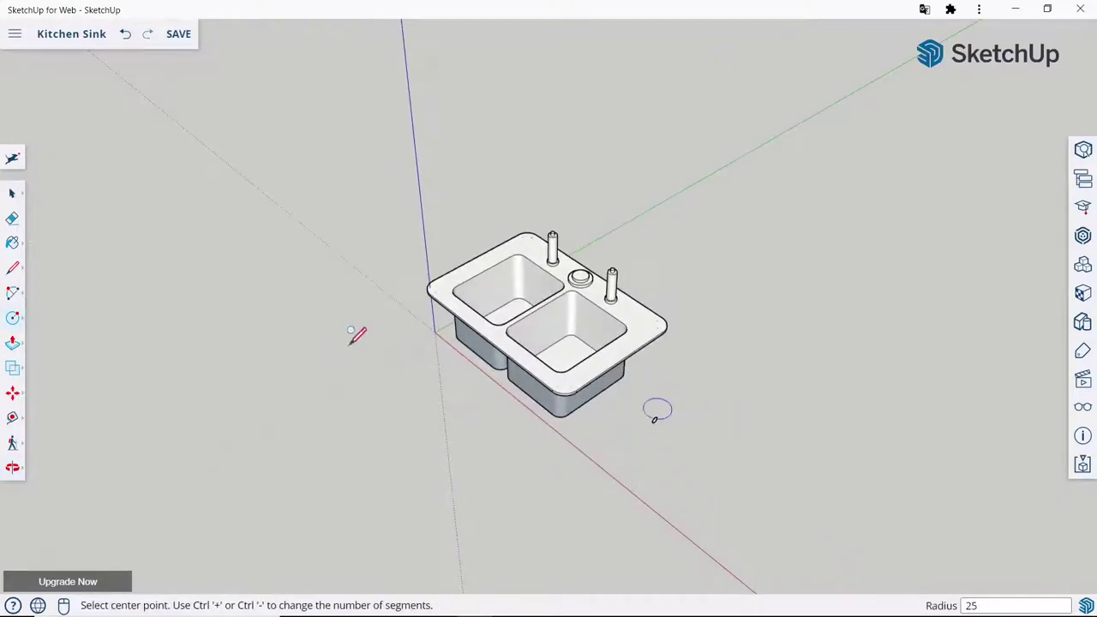
Extrude the circle 275 mm into a thin cylinder.
left_click(15, 352)
scroll(601, 421, "up", 2)
scroll(571, 449, "up", 5)
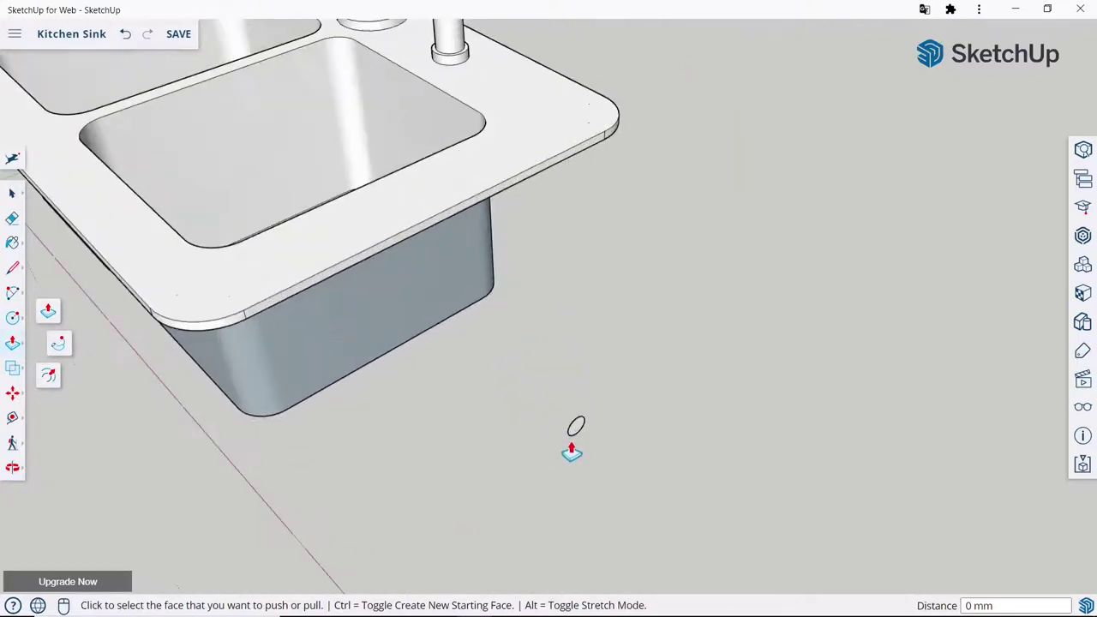
scroll(581, 437, "up", 5)
left_click(580, 420)
type("275")
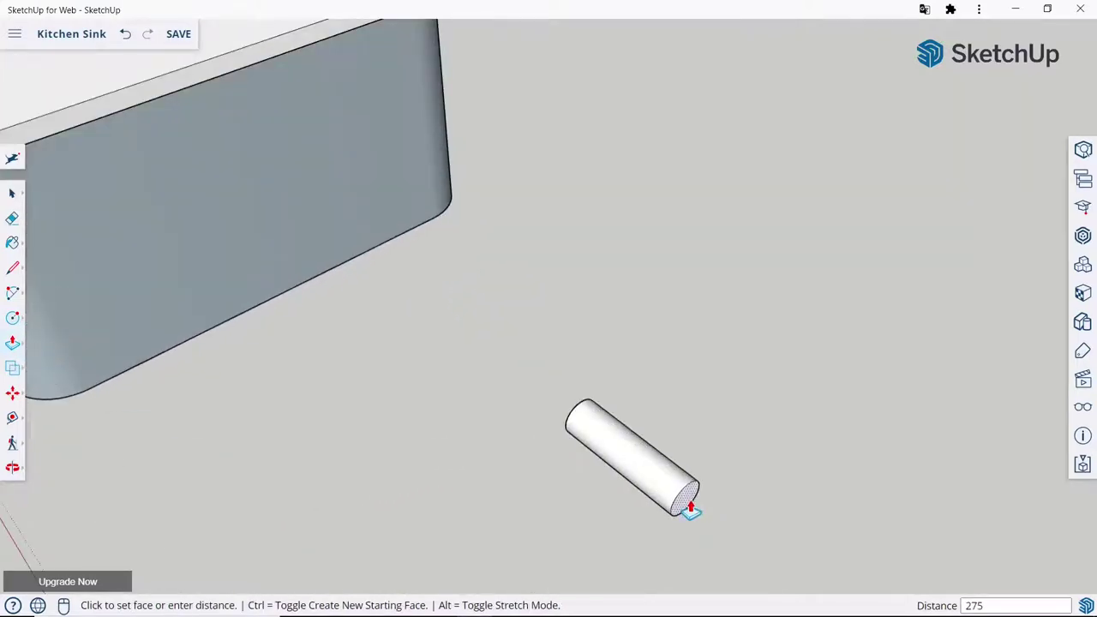
key("Return")
scroll(699, 445, "down", 5)
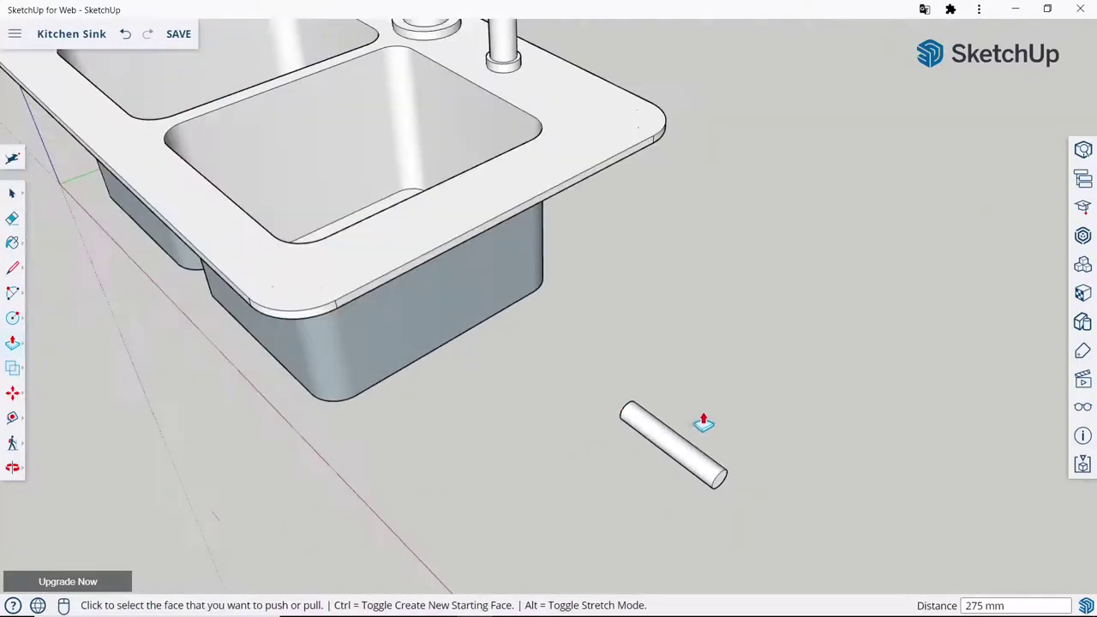
left_click(12, 195)
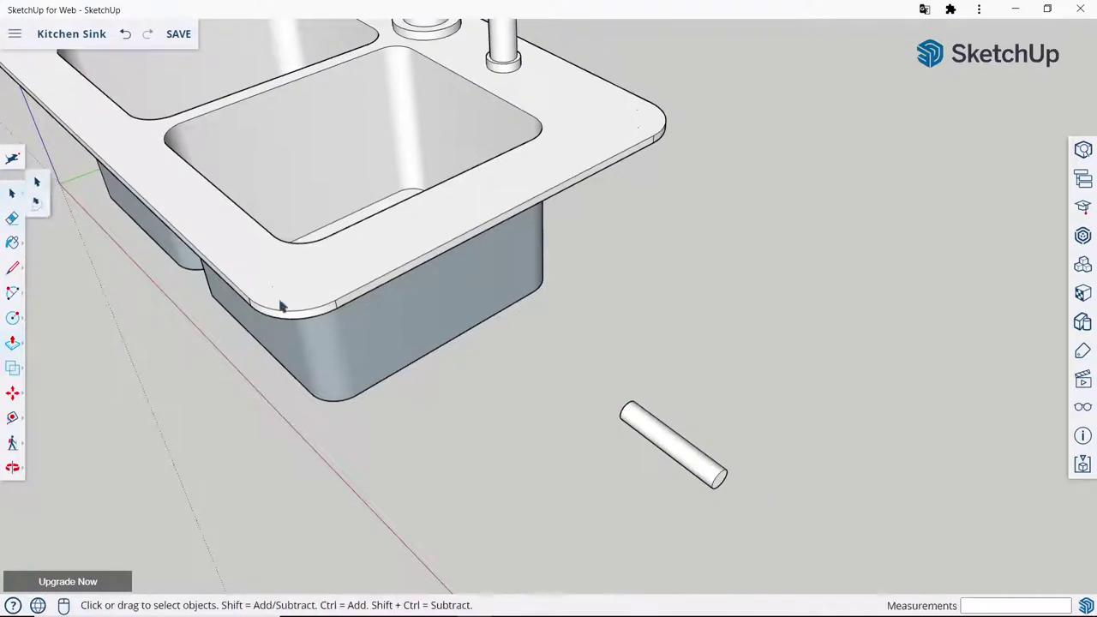
Make the new cylinder a group.
left_click(653, 420)
right_click(652, 419)
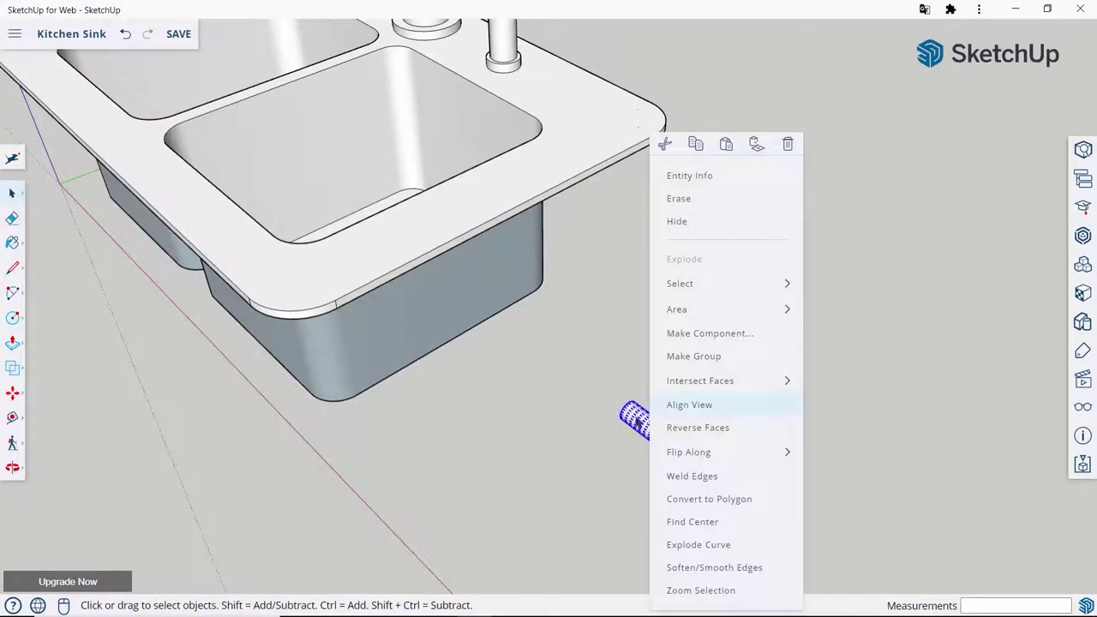
left_click(638, 421)
left_click(636, 425)
right_click(636, 427)
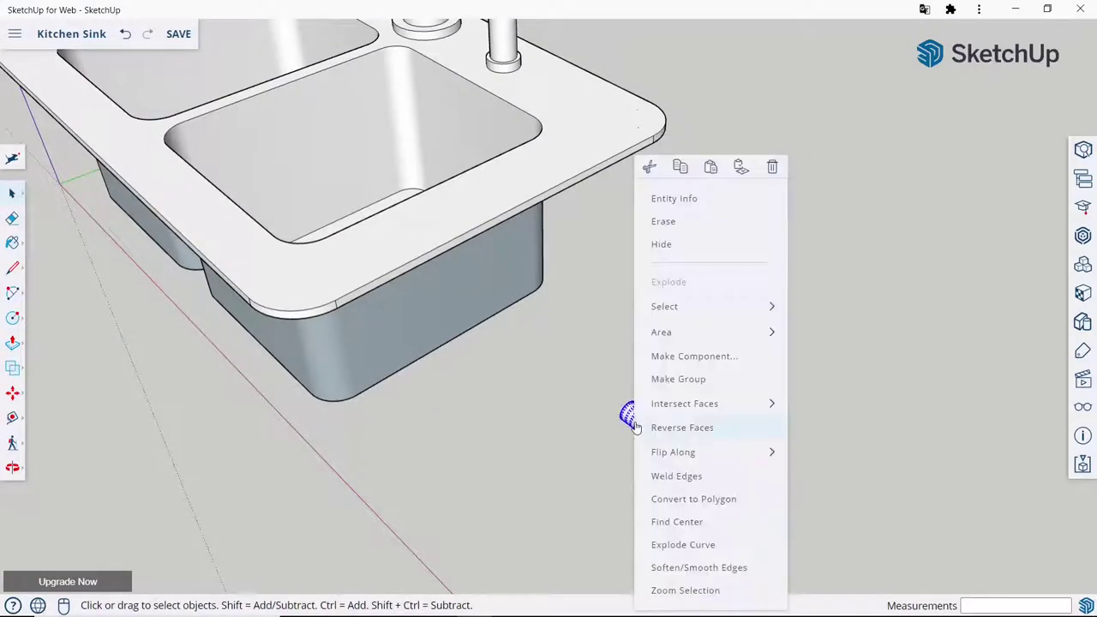
left_click(686, 382)
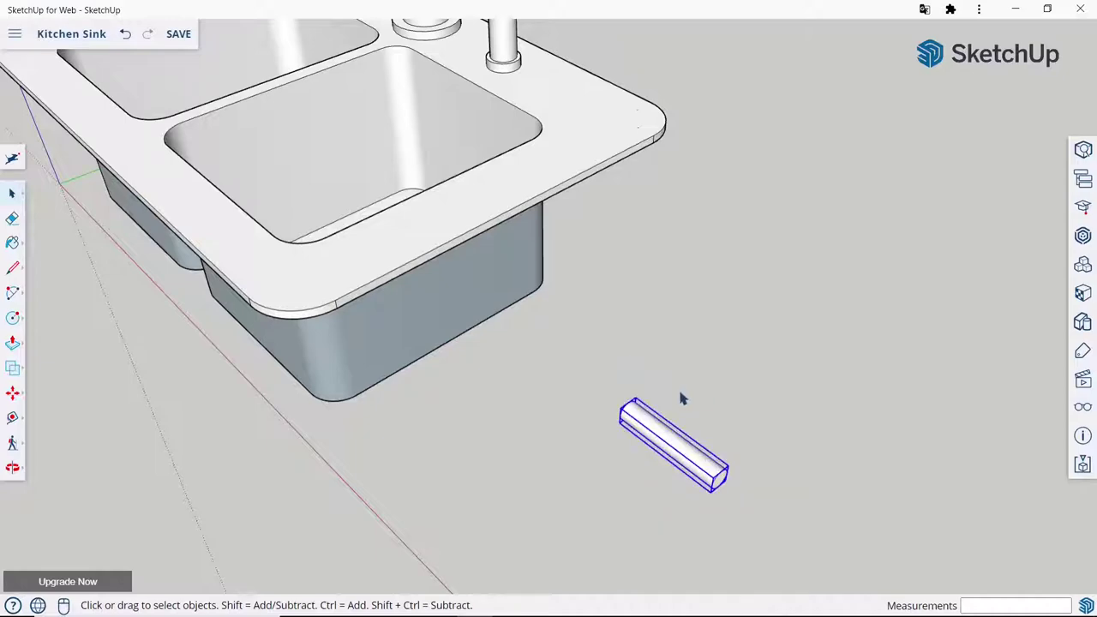
Pick up the rod with Move and orbit around the right faucet post, then cancel.
left_click(12, 392)
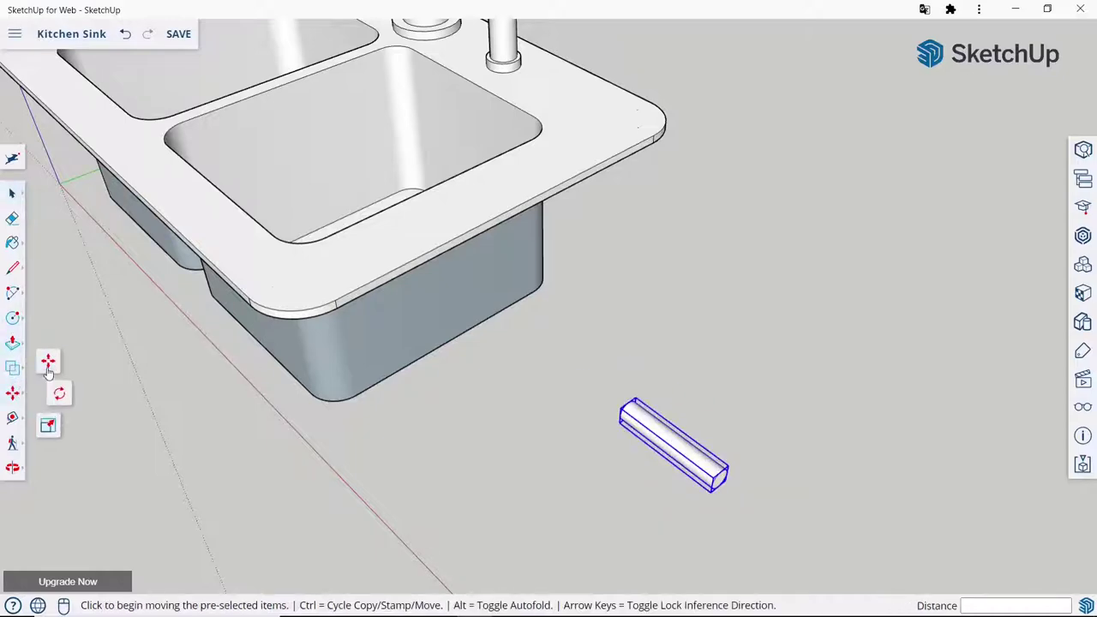
mouse_move(692, 474)
middle_mouse_down()
mouse_move(857, 468)
mouse_move(648, 403)
mouse_move(657, 335)
mouse_move(705, 350)
mouse_move(783, 334)
mouse_move(699, 337)
mouse_move(779, 228)
mouse_move(595, 417)
mouse_move(557, 489)
middle_mouse_up()
scroll(657, 335, "up", 3)
scroll(695, 323, "up", 4)
scroll(699, 313, "up", 2)
left_click(701, 312)
scroll(702, 309, "down", 5)
scroll(557, 489, "down", 4)
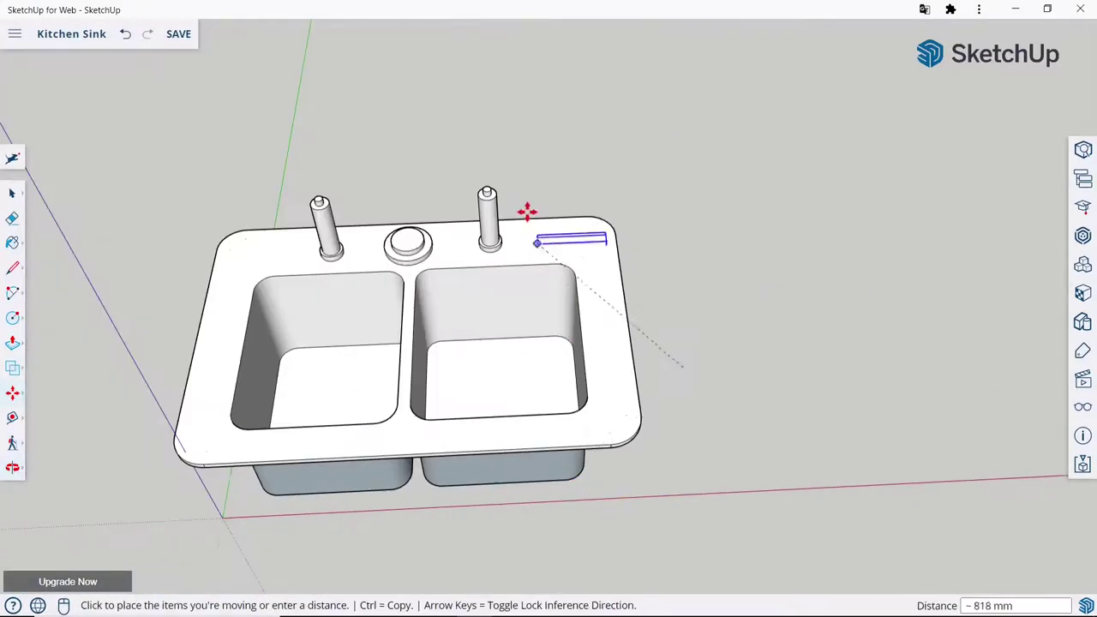
scroll(490, 196, "up", 3)
scroll(478, 261, "up", 2)
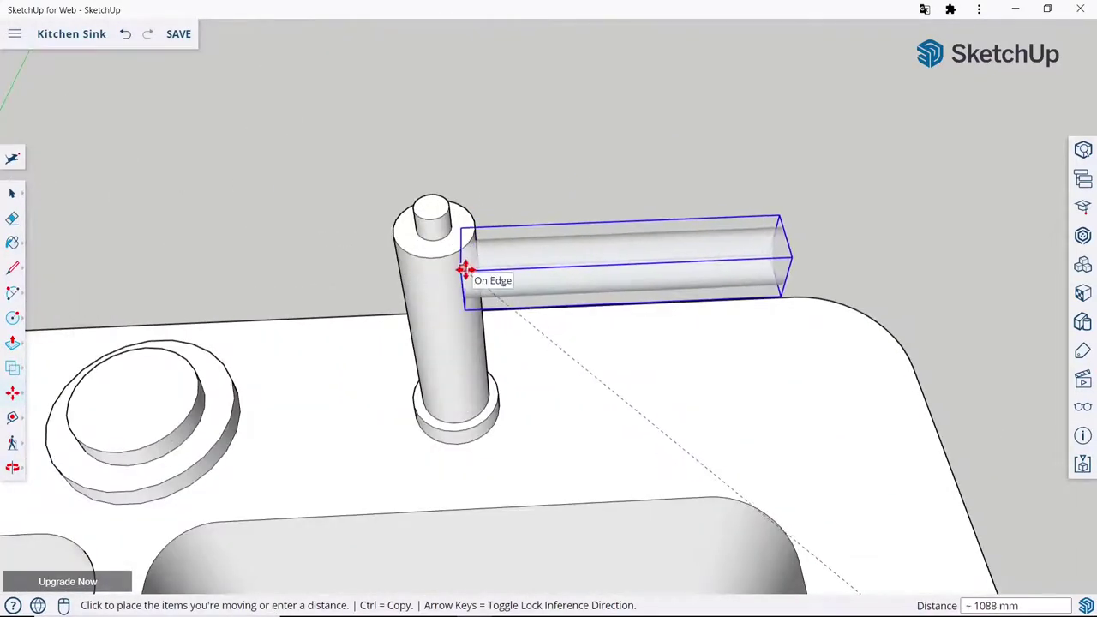
scroll(466, 269, "up", 1)
scroll(465, 269, "up", 1)
scroll(465, 270, "up", 1)
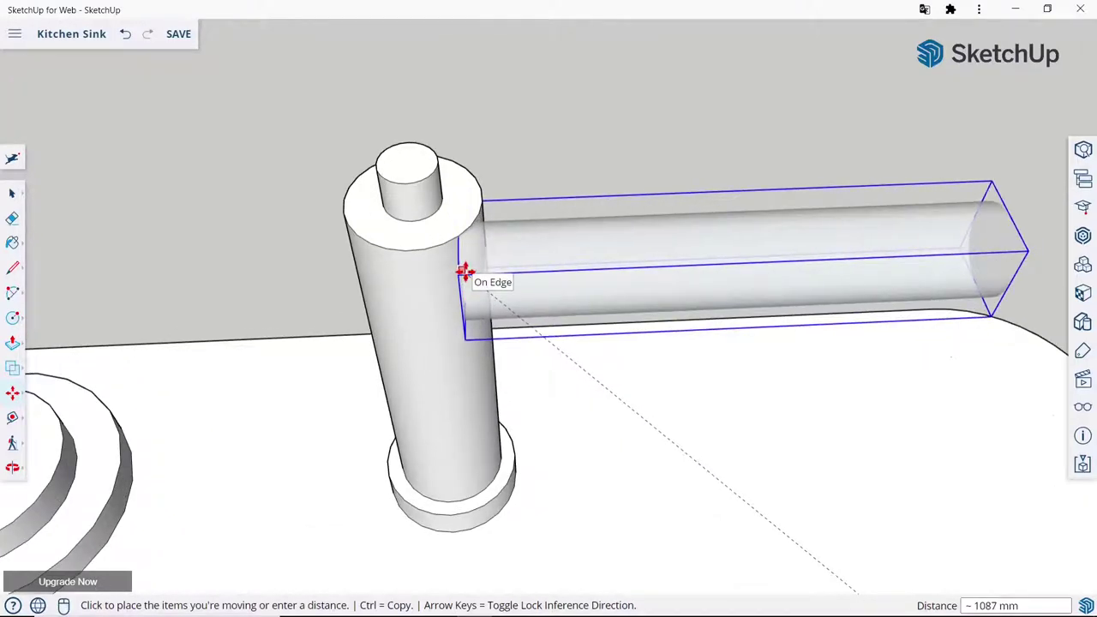
middle_click_drag(472, 253, 486, 189)
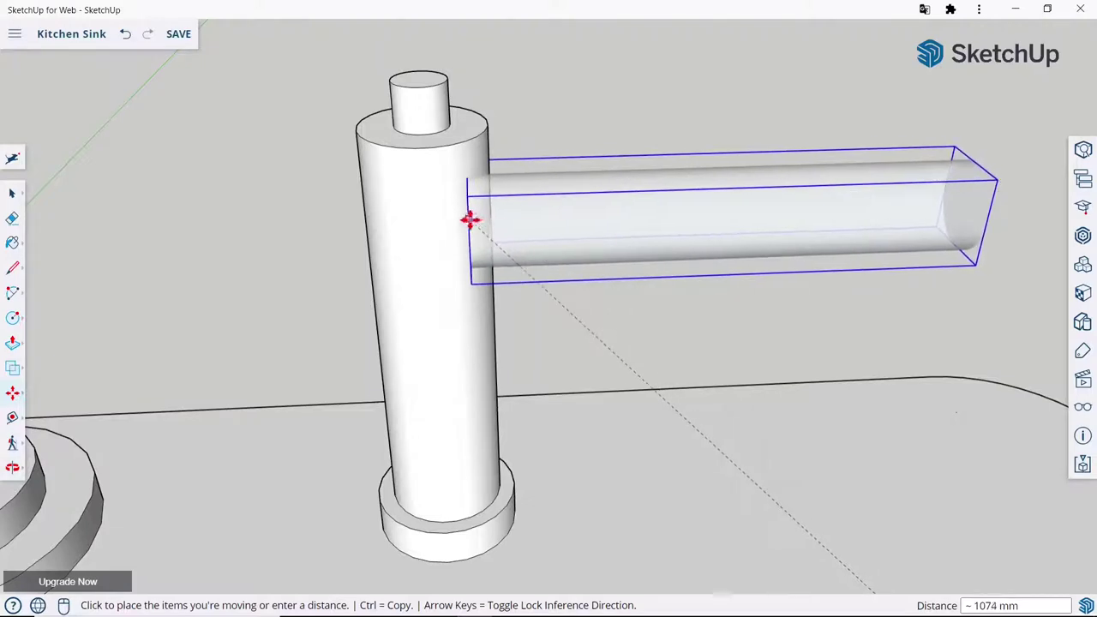
right_click_drag(471, 220, 455, 300)
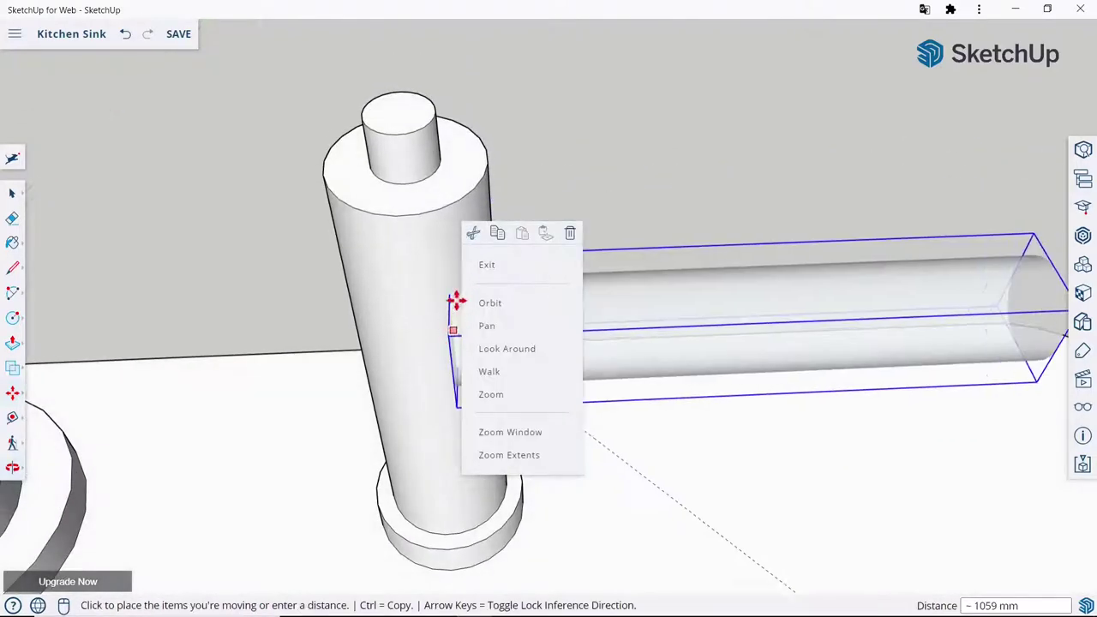
key("Escape")
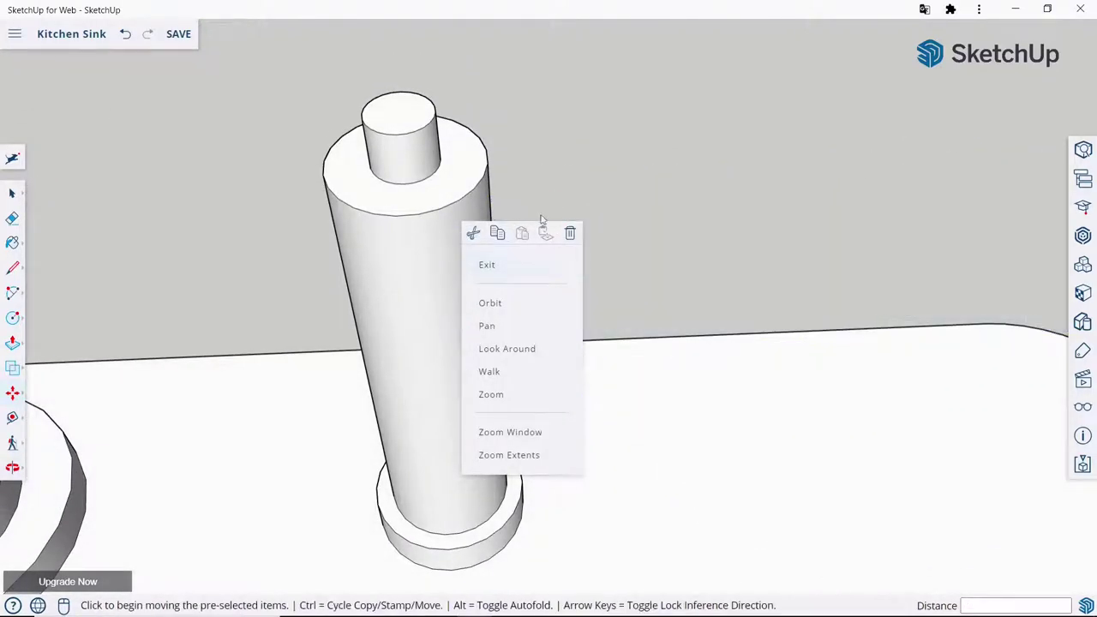
key("Escape")
Move the rod by its end and attach it to the right post's side.
left_click(551, 203)
scroll(577, 287, "down", 5)
scroll(600, 285, "down", 2)
left_click(600, 286)
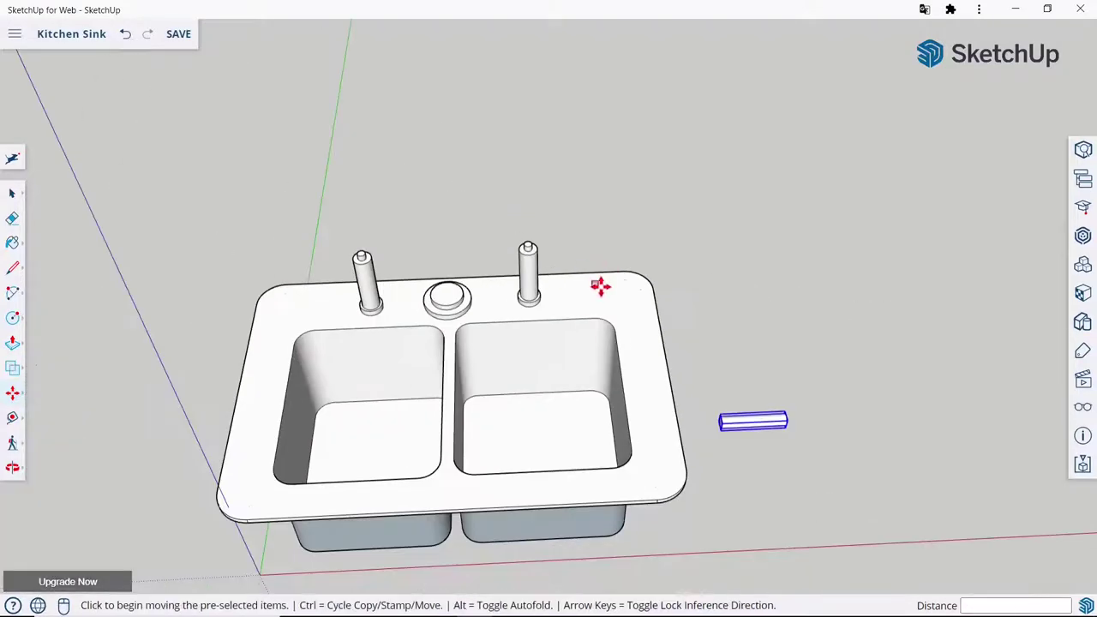
scroll(697, 368, "up", 3)
scroll(677, 375, "up", 4)
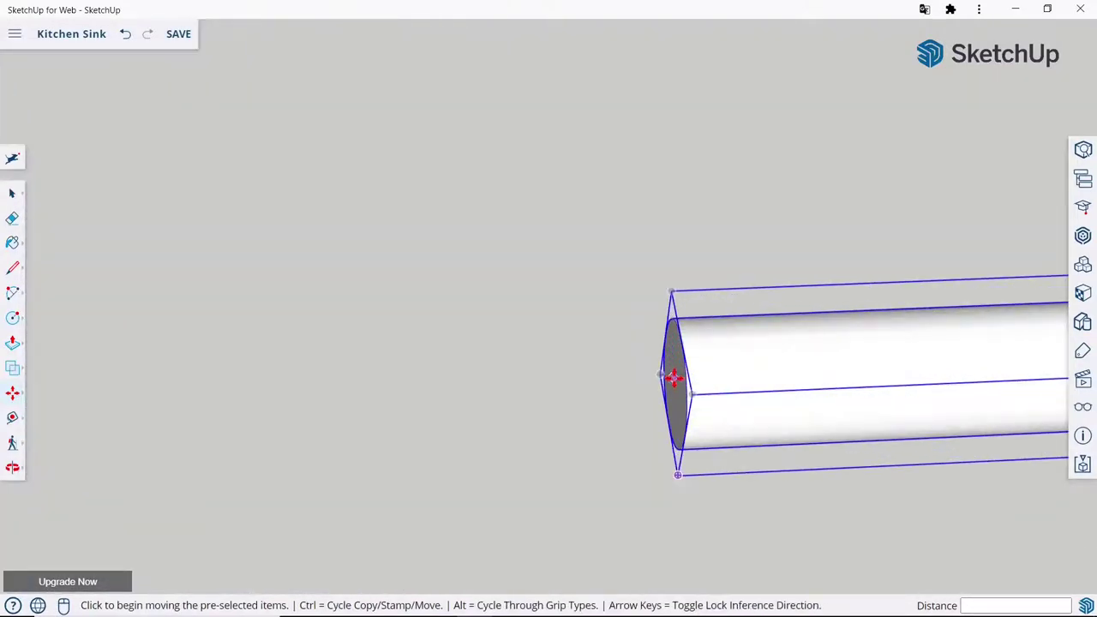
left_click(673, 378)
scroll(695, 368, "down", 3)
scroll(711, 362, "down", 3)
scroll(531, 163, "up", 5)
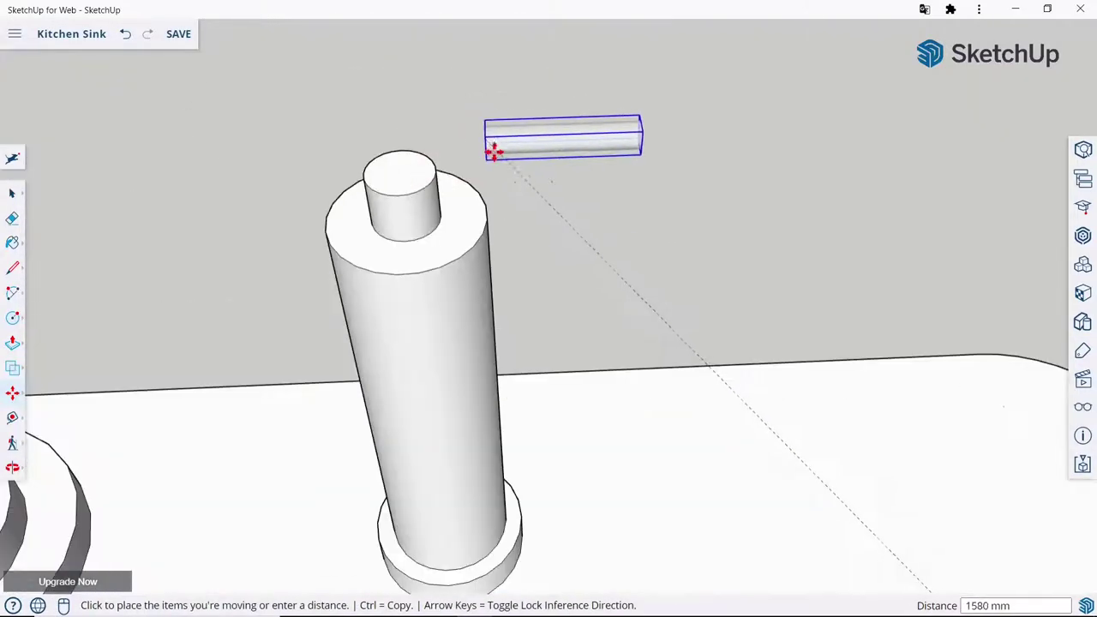
left_click(486, 300)
scroll(598, 272, "down", 3)
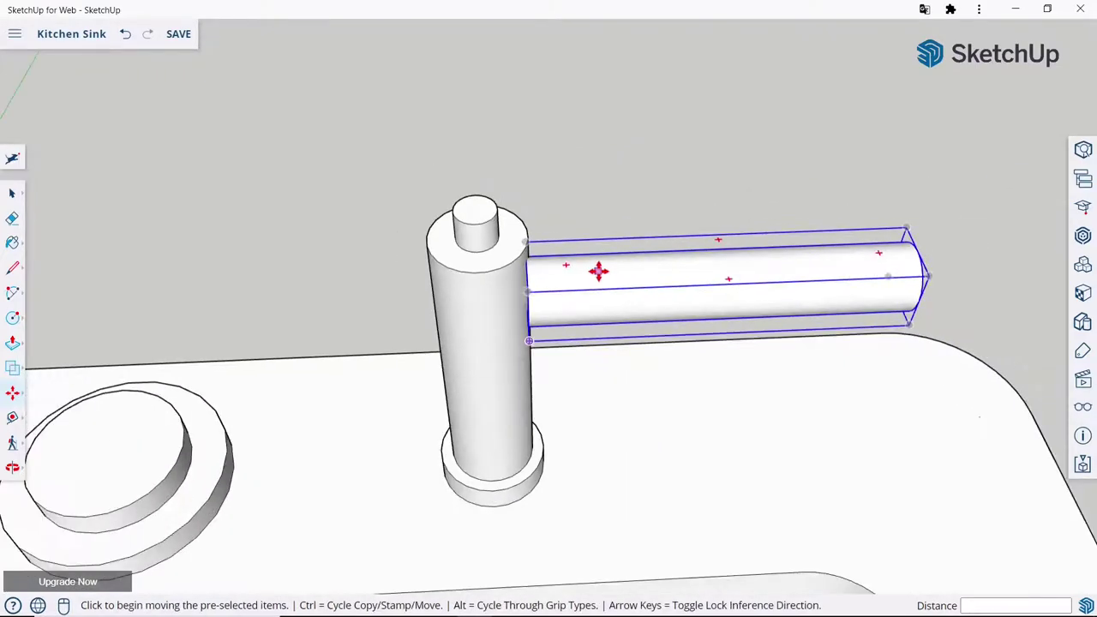
scroll(574, 264, "down", 2)
middle_click_drag(574, 264, 431, 232)
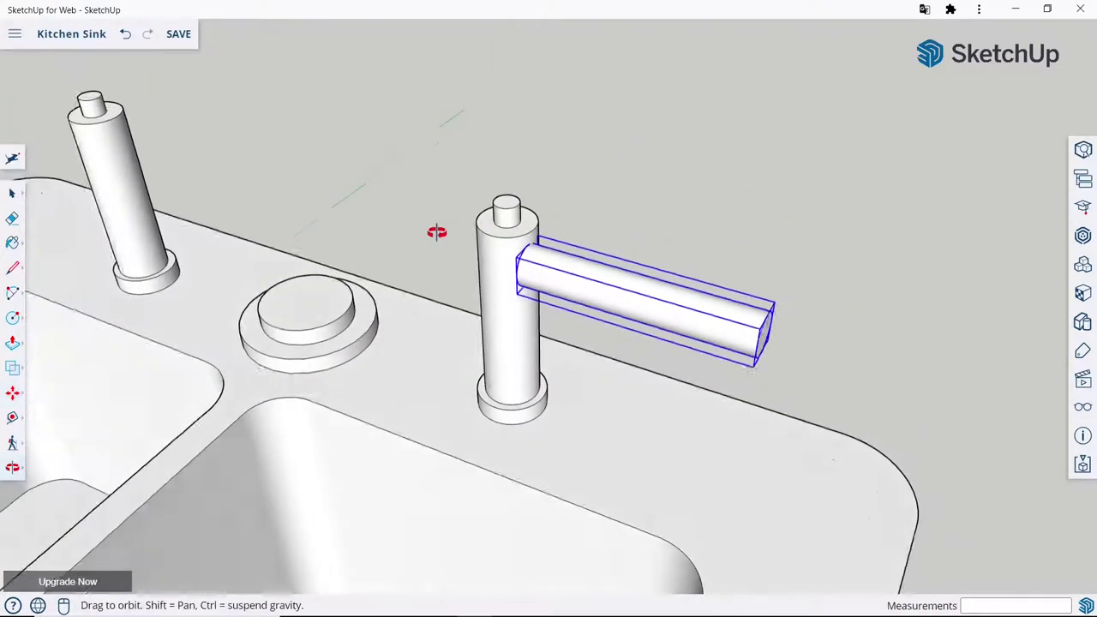
Reposition the handle bar along the red axis and drop it into the right faucet post.
left_click(570, 281)
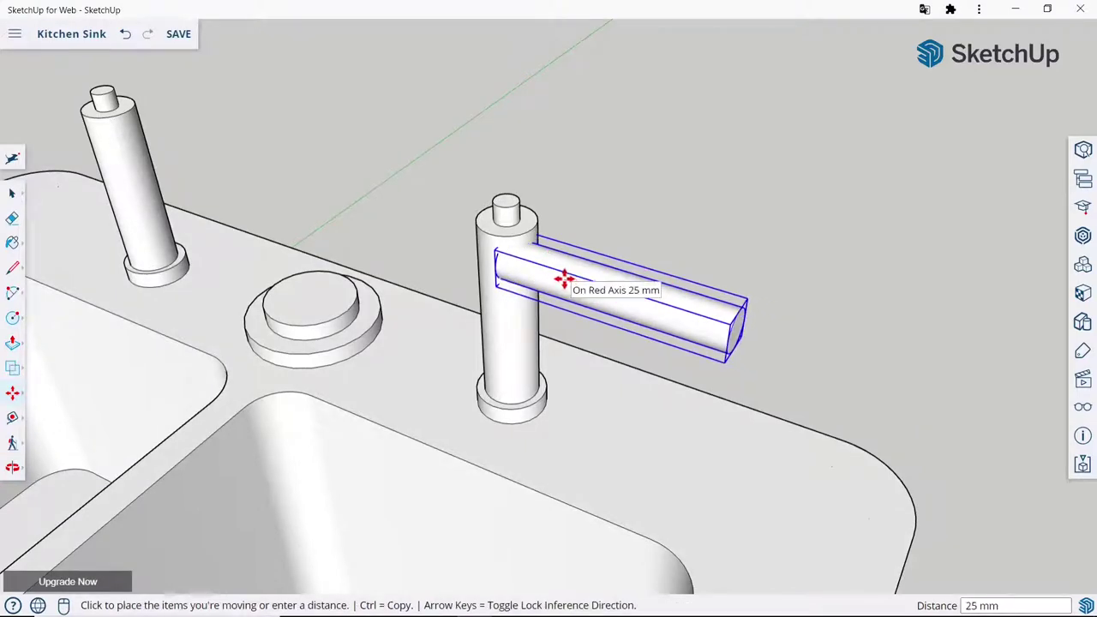
middle_click_drag(588, 282, 522, 412)
left_click(522, 411)
left_click(527, 408)
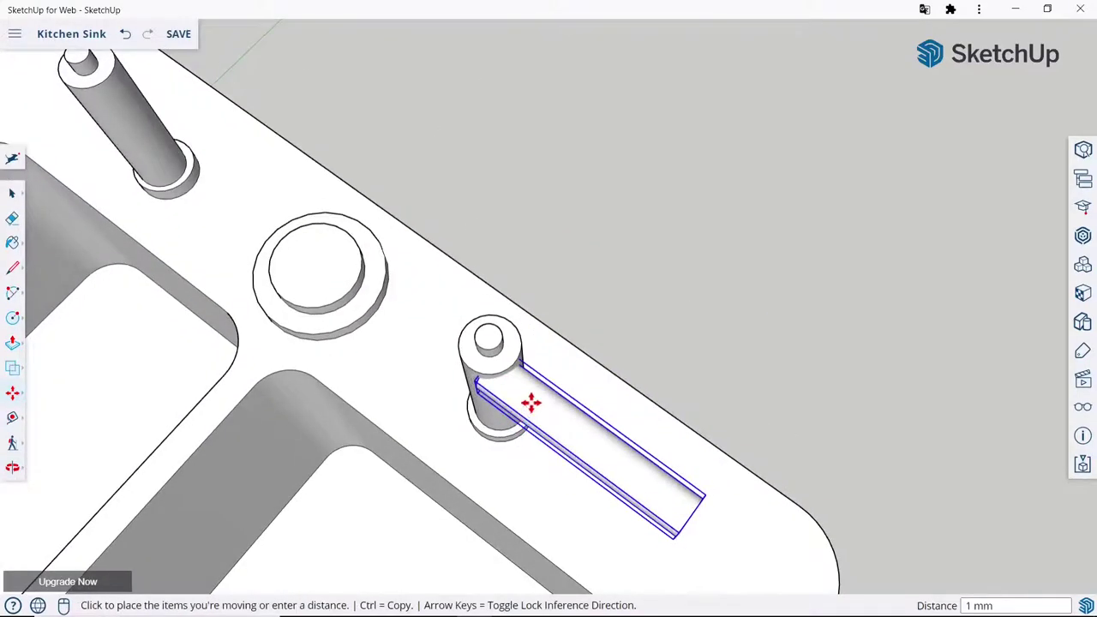
scroll(532, 403, "up", 3)
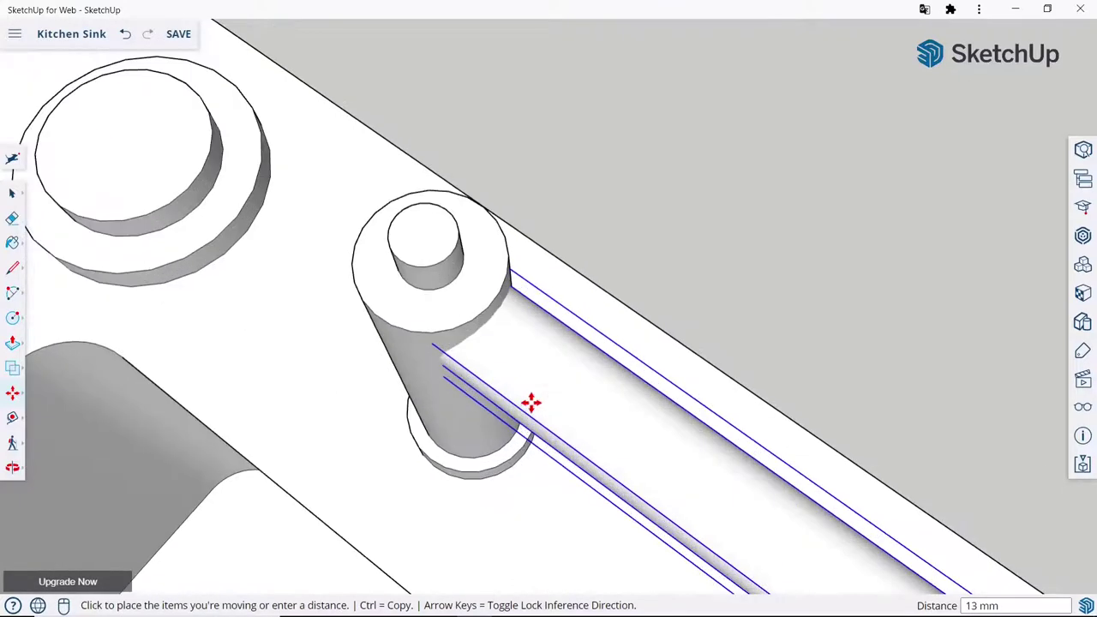
left_click(524, 402)
key("Escape")
Orbit around the right faucet and pick up the handle bar by its end.
scroll(657, 326, "down", 5)
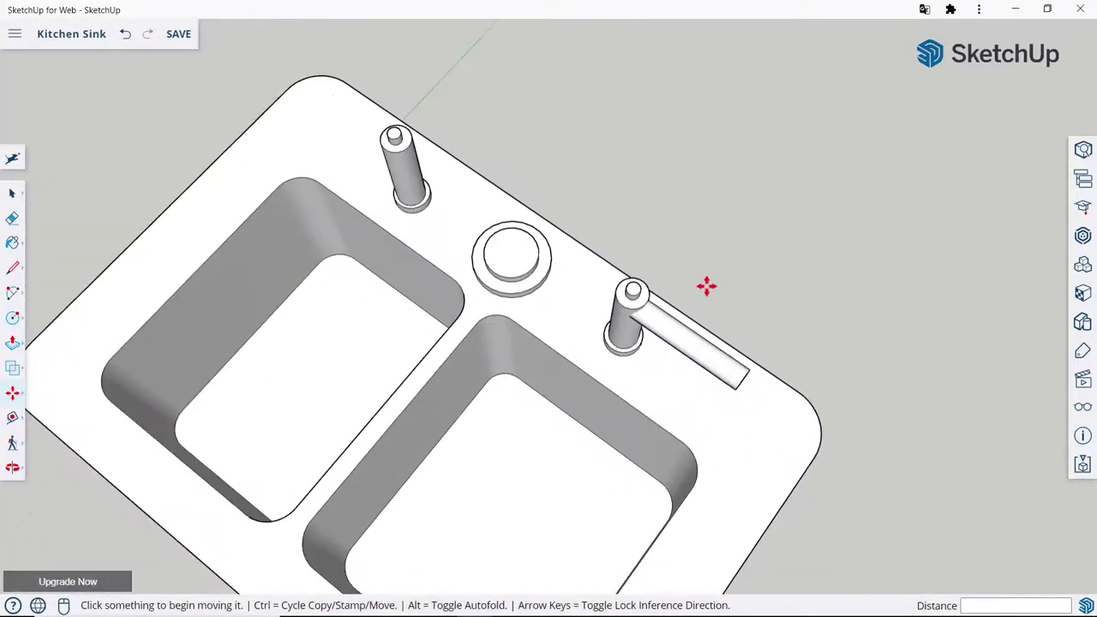
middle_click_drag(675, 334, 715, 243)
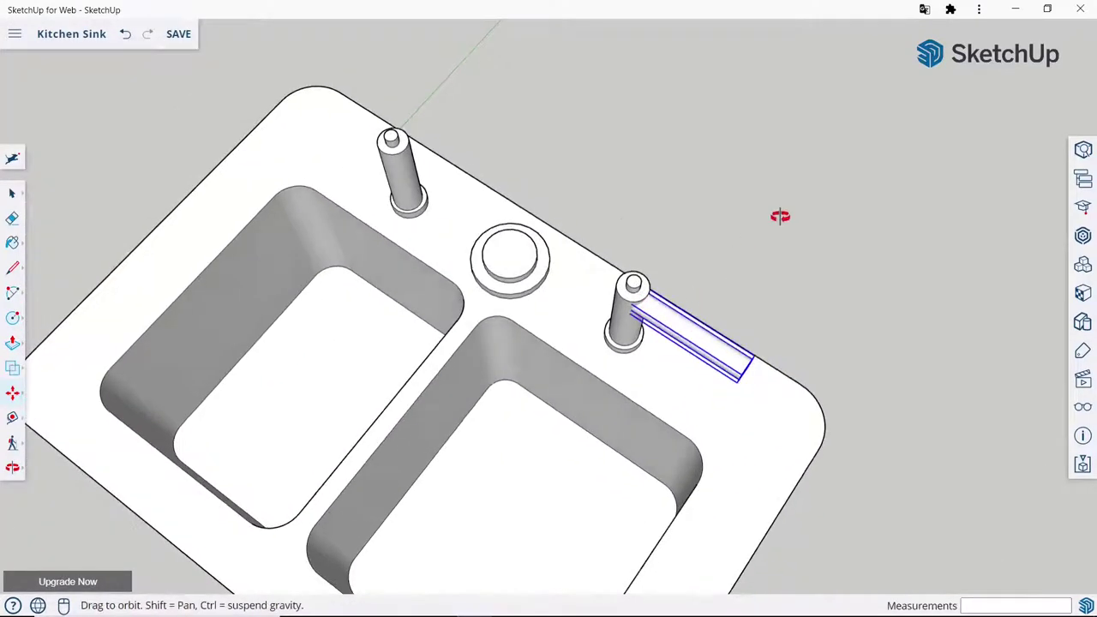
scroll(771, 274, "up", 5)
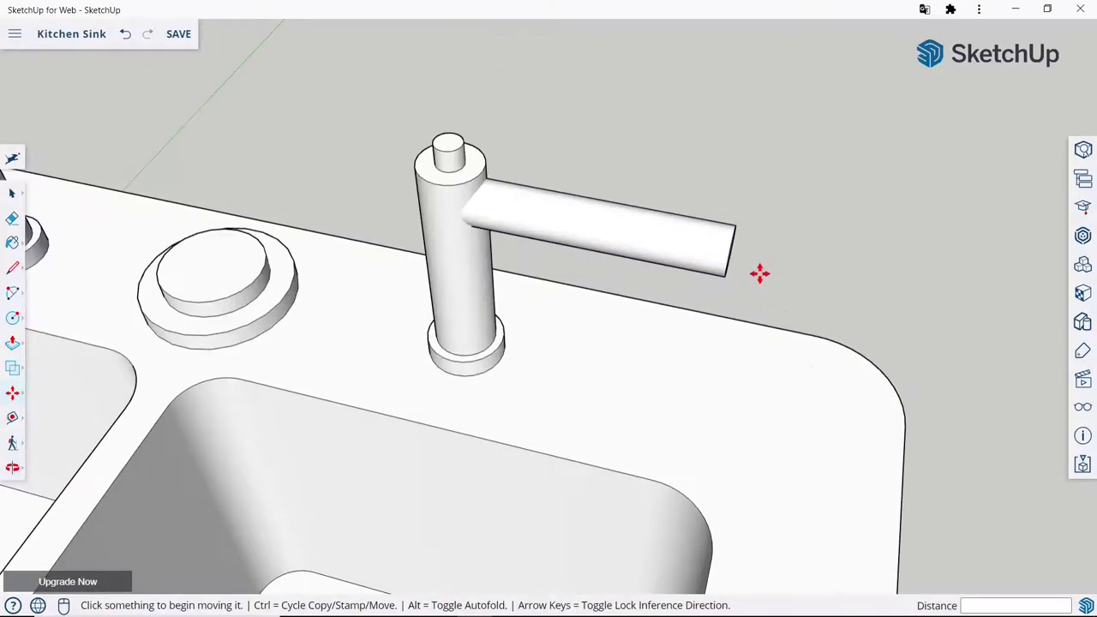
mouse_move(677, 243)
middle_mouse_down()
mouse_move(643, 246)
mouse_move(652, 269)
middle_mouse_up()
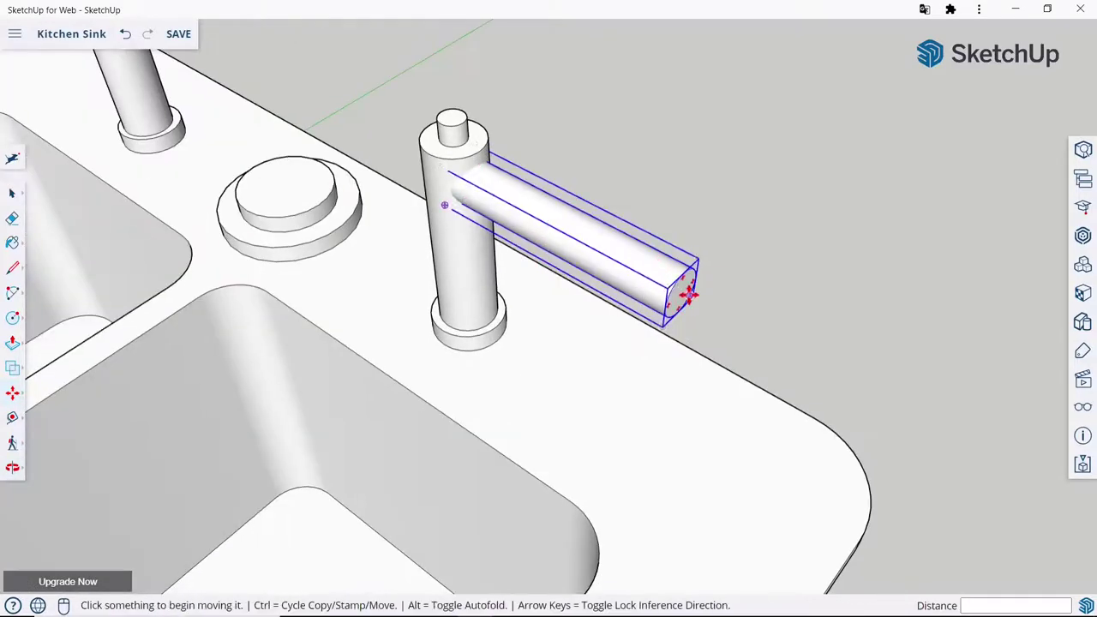
left_click(742, 294)
scroll(739, 300, "down", 3)
scroll(737, 310, "down", 5)
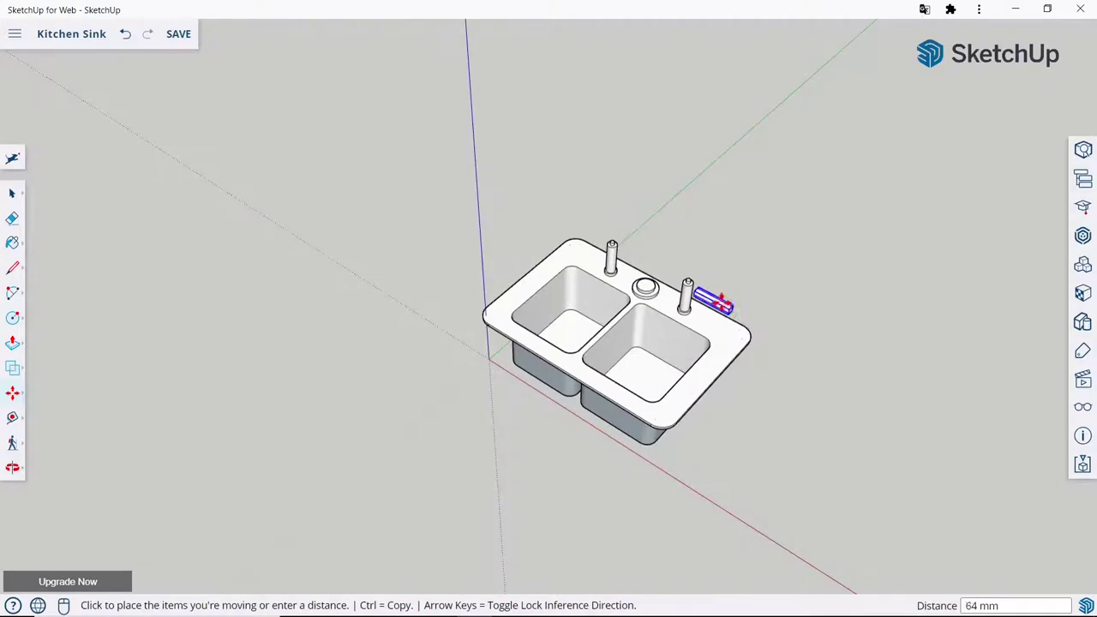
Copy the handle bar onto the left faucet post.
key("ctrl")
scroll(600, 248, "up", 5)
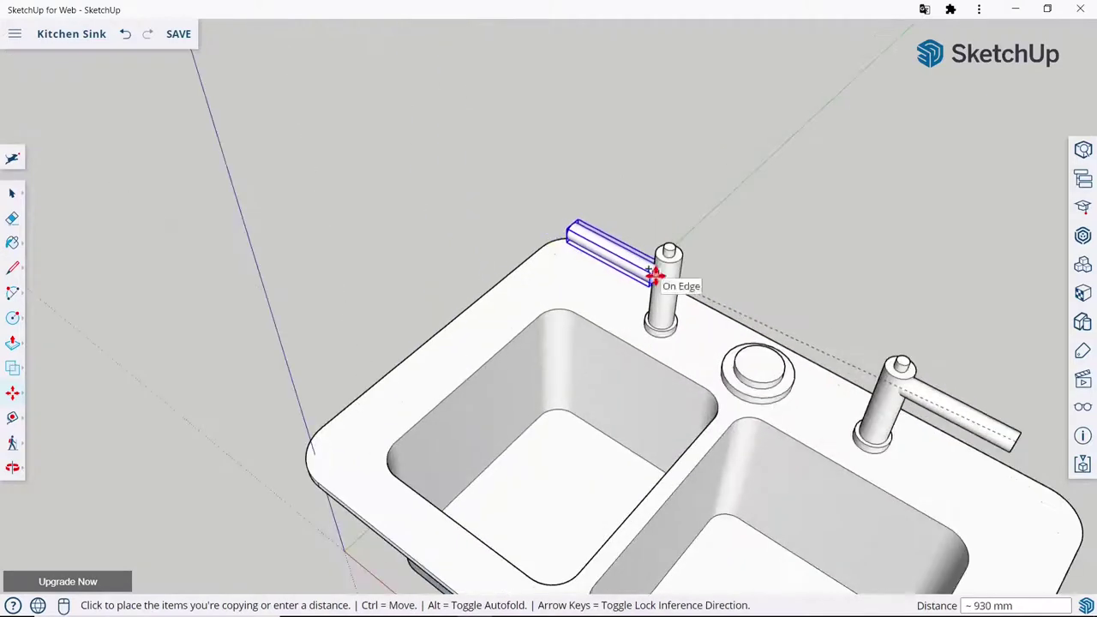
scroll(656, 274, "up", 2)
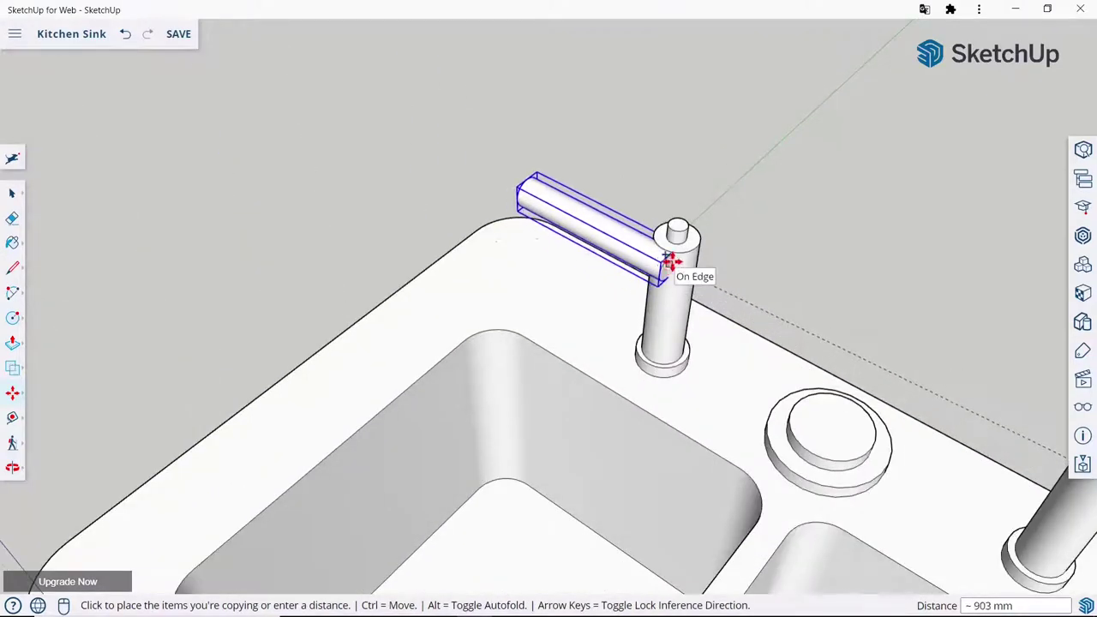
scroll(672, 264, "up", 3)
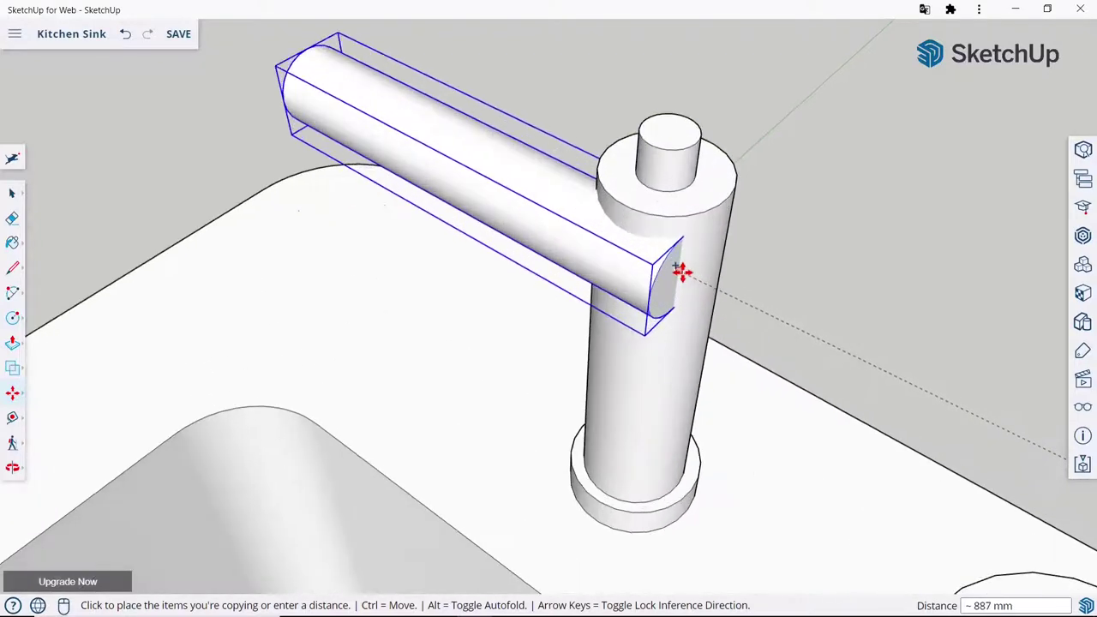
scroll(681, 271, "up", 2)
left_click(681, 271)
scroll(676, 284, "down", 3)
scroll(634, 275, "down", 2)
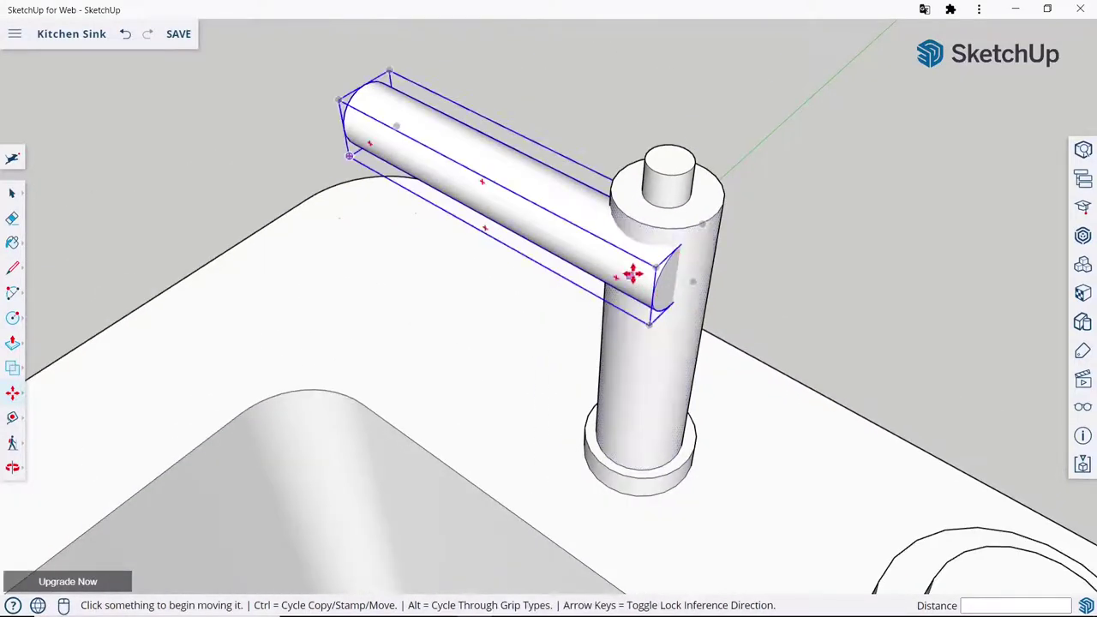
Adjust the copied handle's position and set the stray arc pieces into the post.
left_click(635, 272)
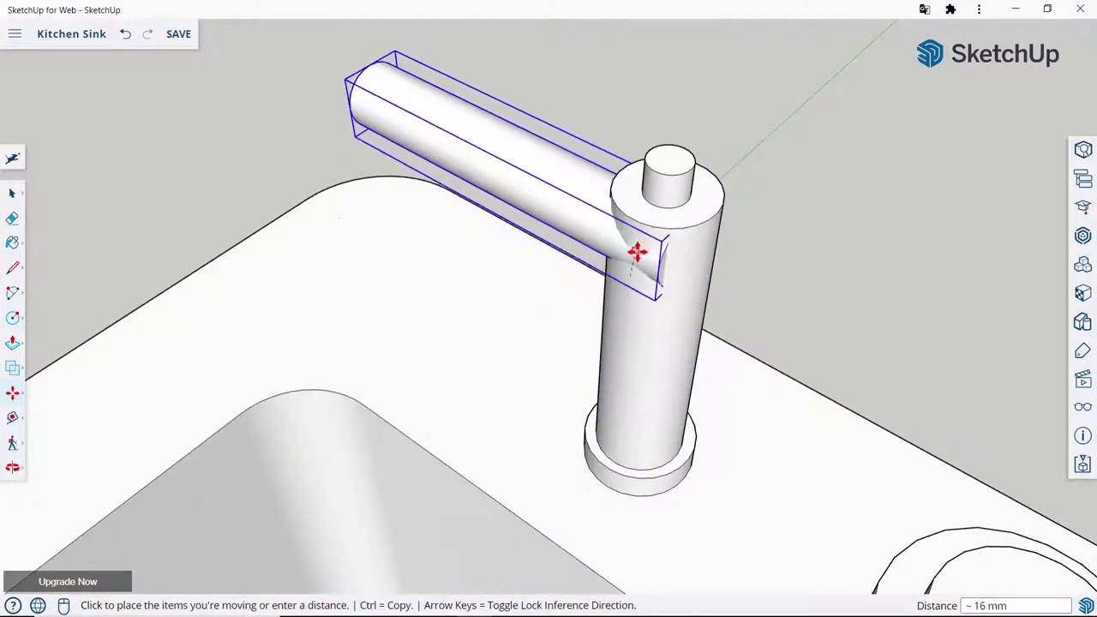
left_click(659, 267)
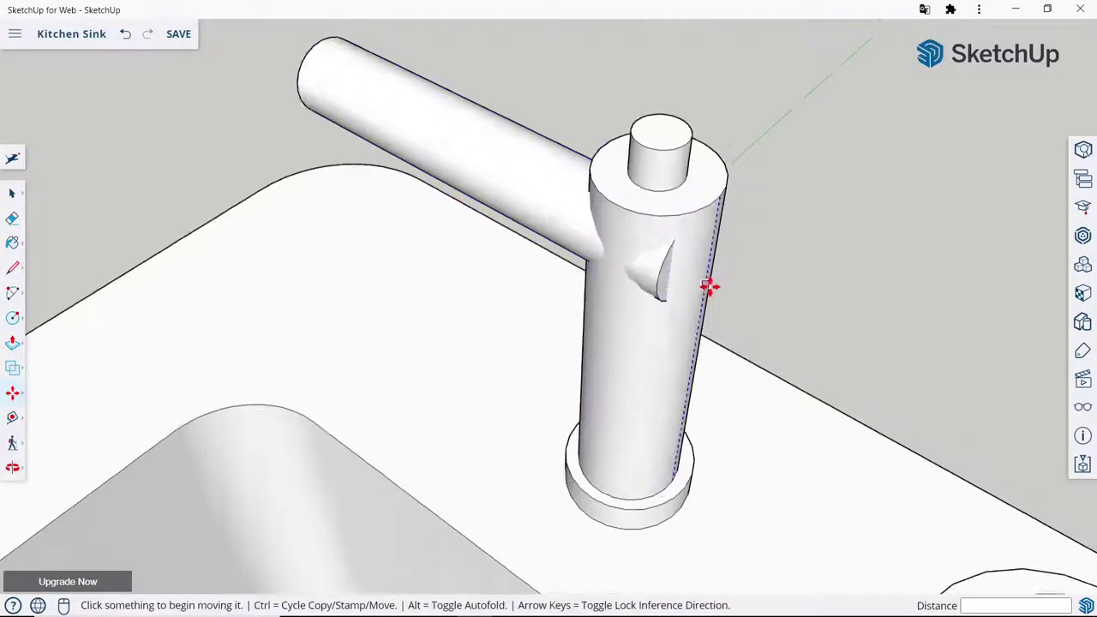
scroll(576, 289, "up", 3)
middle_click_drag(576, 289, 526, 289)
left_click(538, 287)
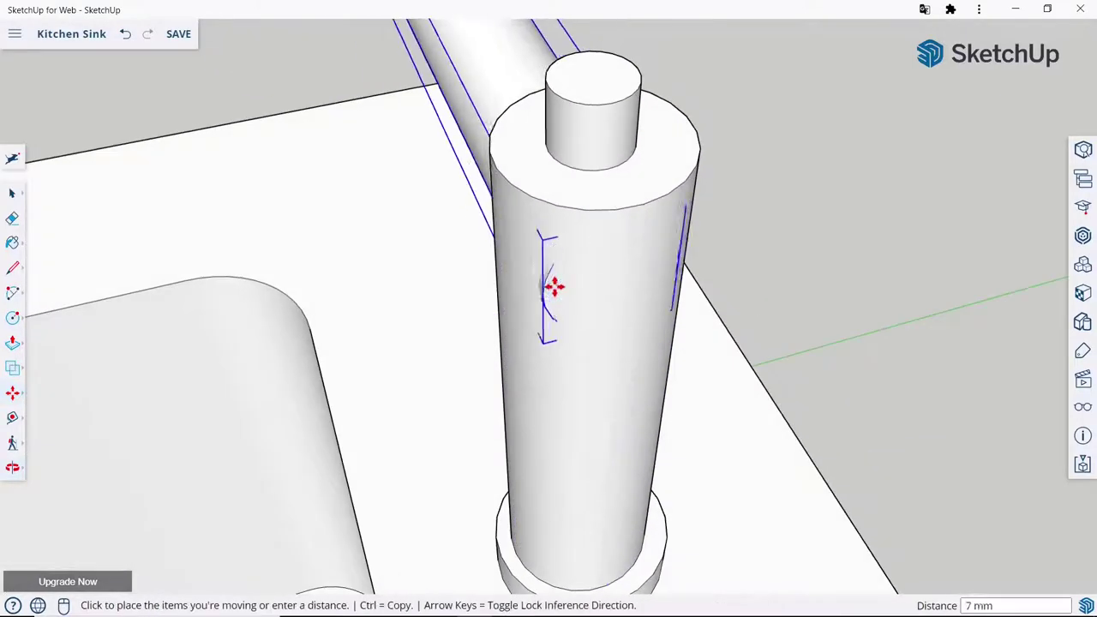
left_click(554, 286)
scroll(554, 286, "down", 3)
scroll(588, 297, "down", 2)
Shift the left handle bar about 29 mm along the red axis.
left_click(540, 185)
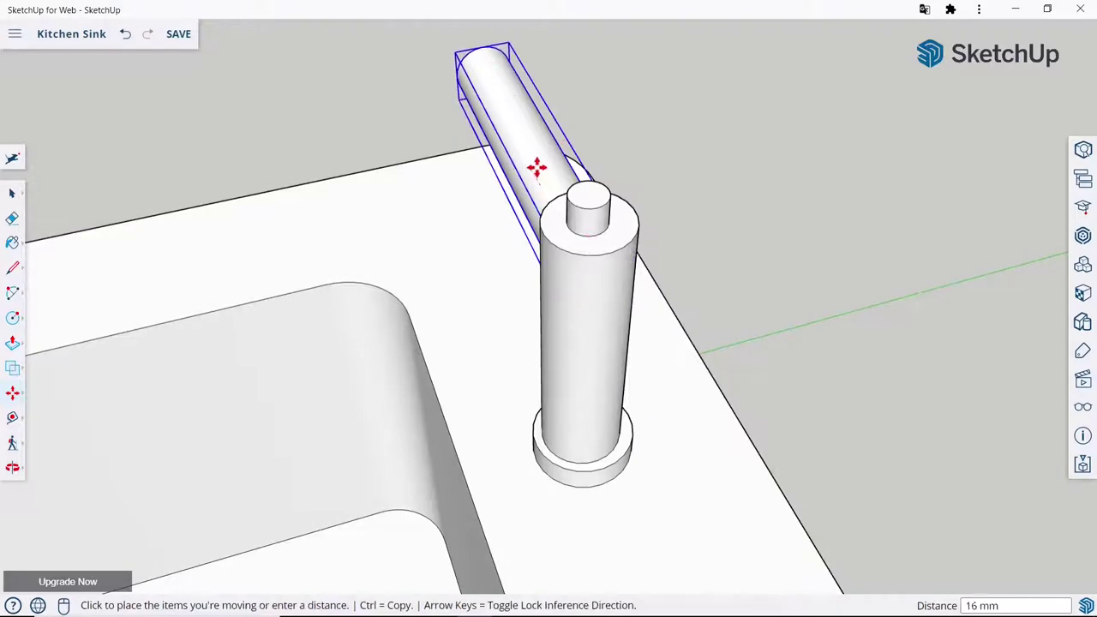
left_click(534, 180)
scroll(605, 240, "down", 3)
scroll(590, 341, "down", 2)
mouse_move(591, 341)
middle_mouse_down()
mouse_move(747, 243)
mouse_move(649, 311)
mouse_move(657, 333)
middle_mouse_up()
Switch to the standard Front view from the Scenes panel.
left_click(11, 194)
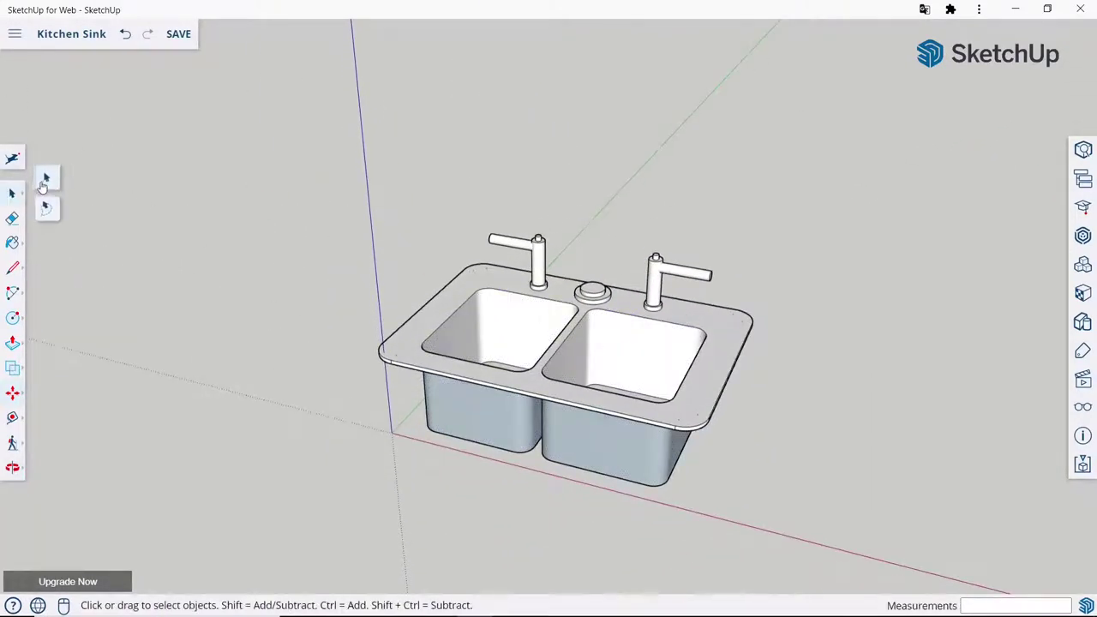
scroll(526, 318, "down", 2)
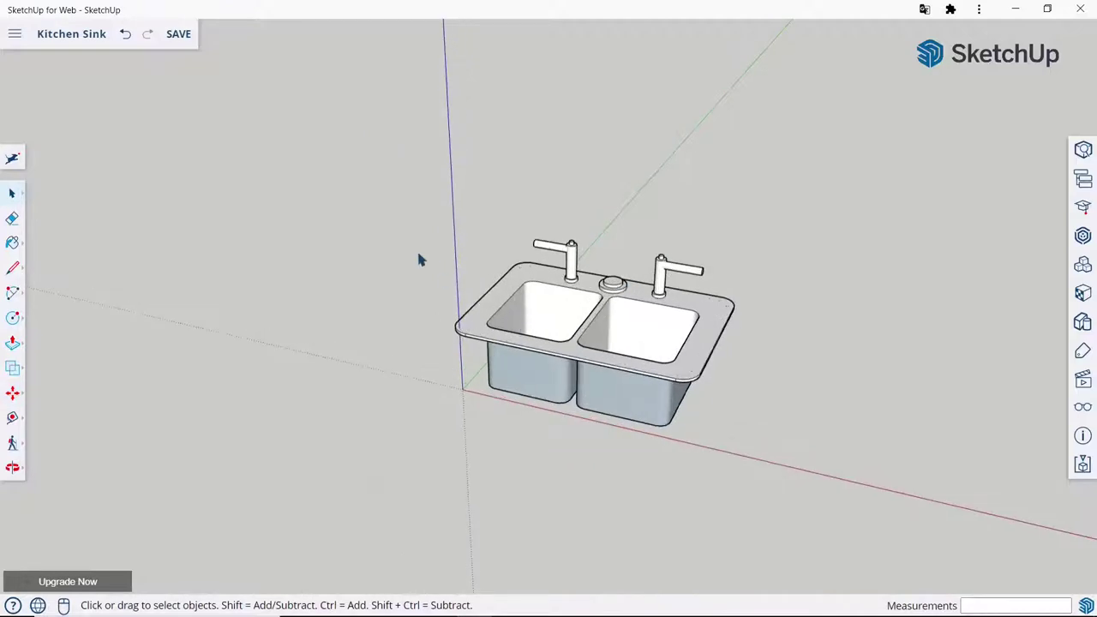
middle_click_drag(420, 259, 804, 344)
left_click(1081, 381)
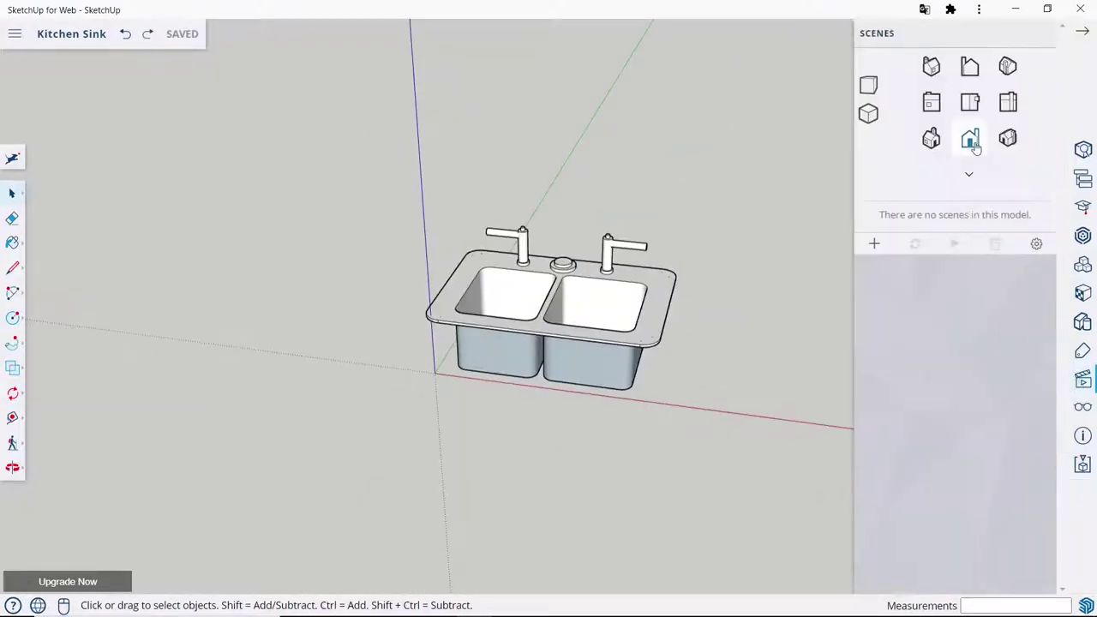
left_click(970, 136)
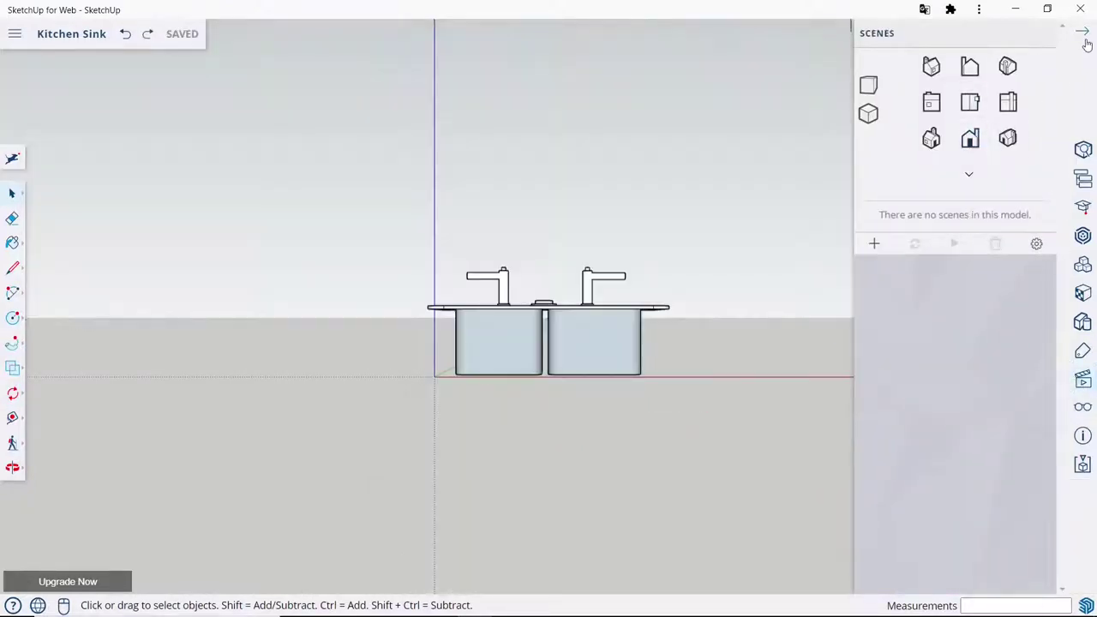
left_click(1085, 36)
Draw a 650 mm vertical line on the ground right of the sink.
left_click(20, 273)
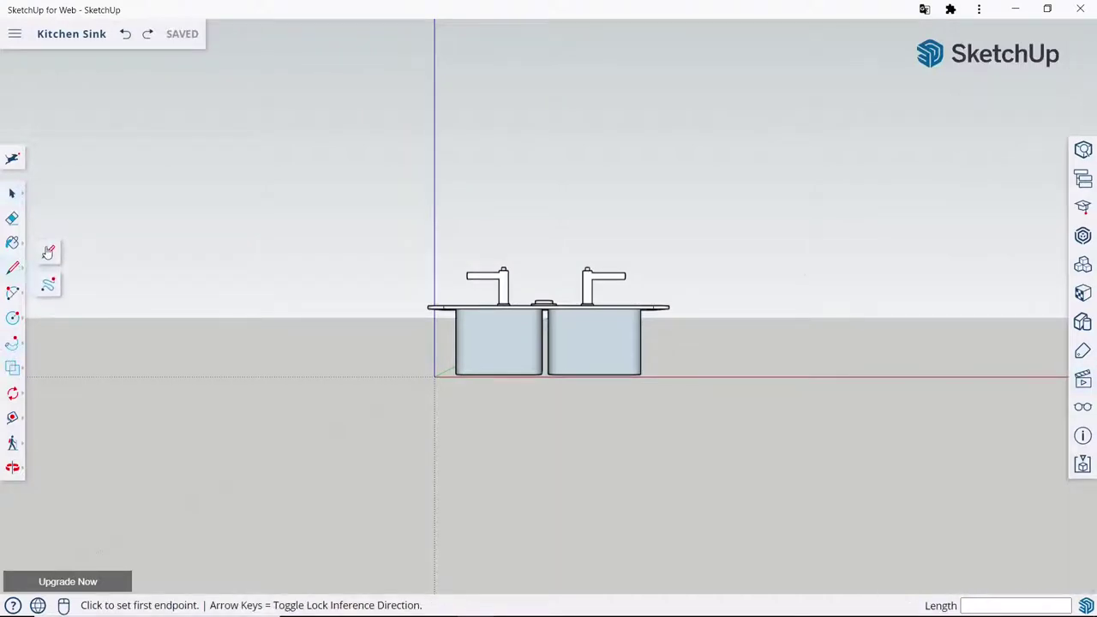
scroll(563, 360, "down", 3)
scroll(728, 329, "up", 3)
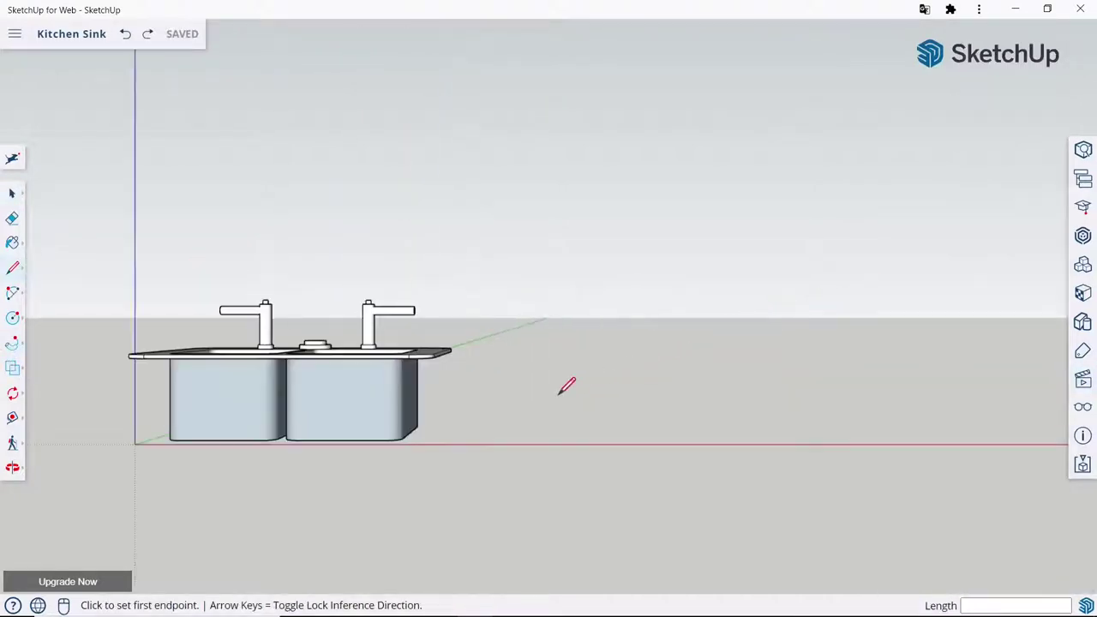
left_click(523, 427)
type("650")
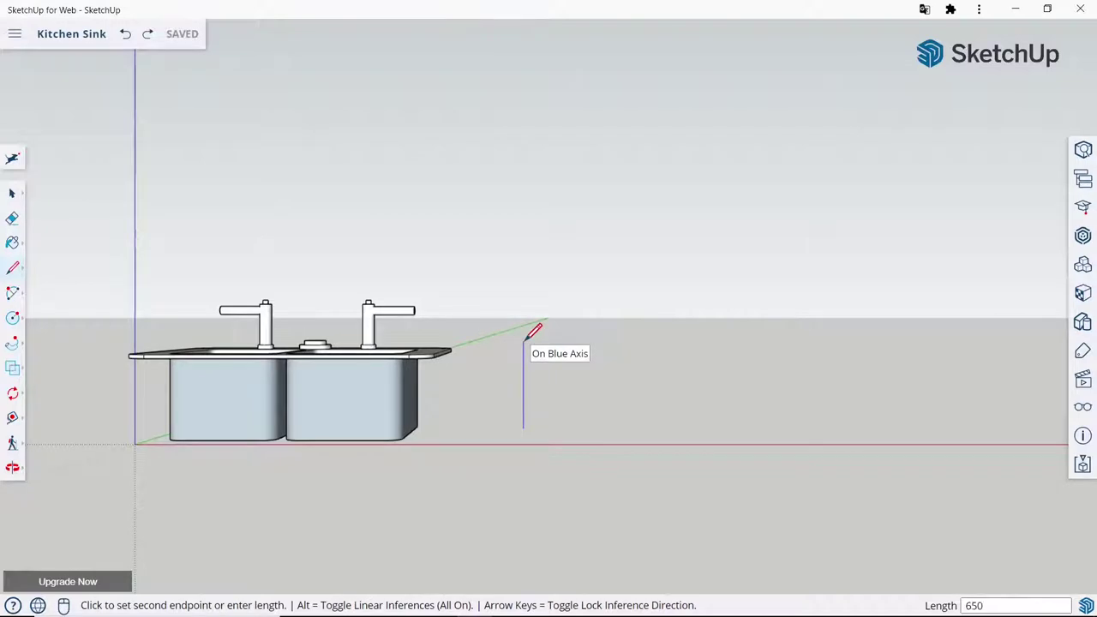
key("Return")
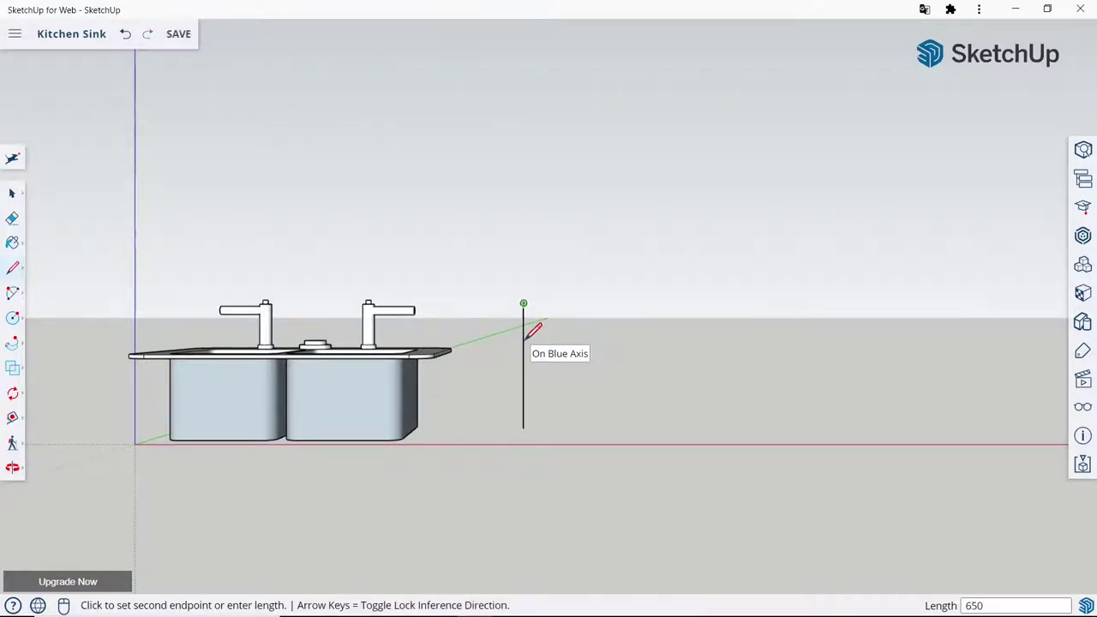
key("Escape")
Add a half-circle 2-Point Arc from the top of the line.
left_click(13, 293)
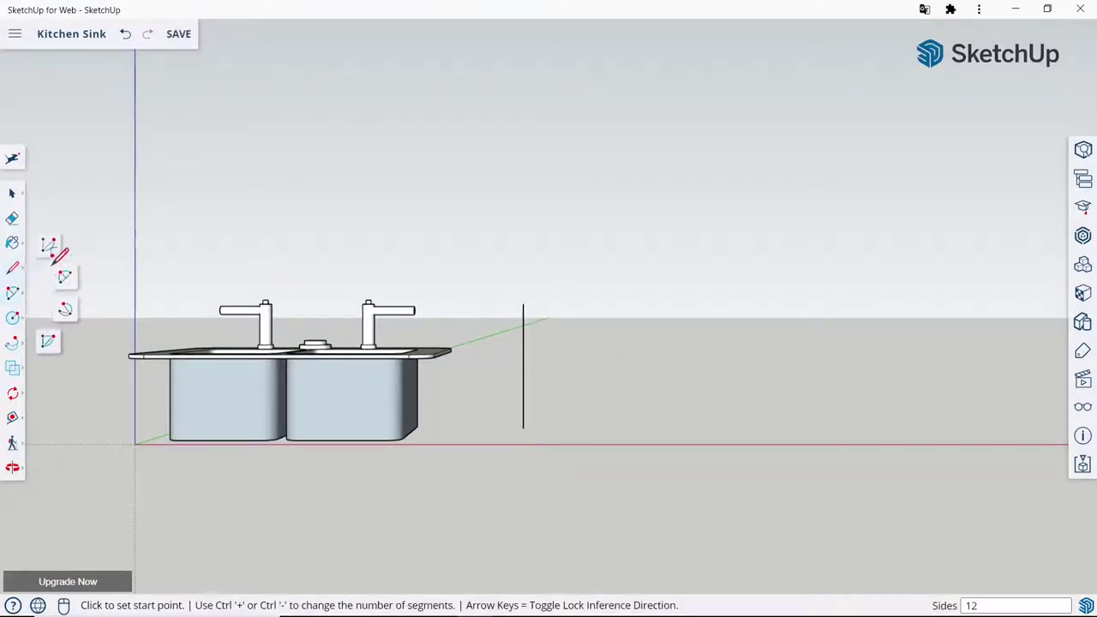
left_click(65, 278)
left_click(524, 304)
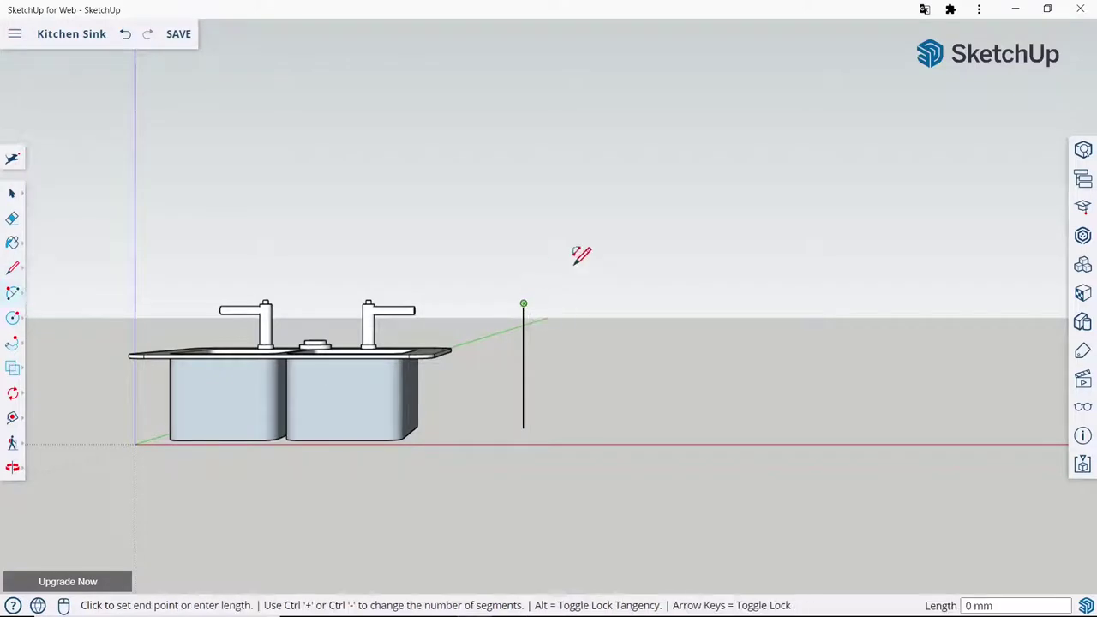
left_click(591, 303)
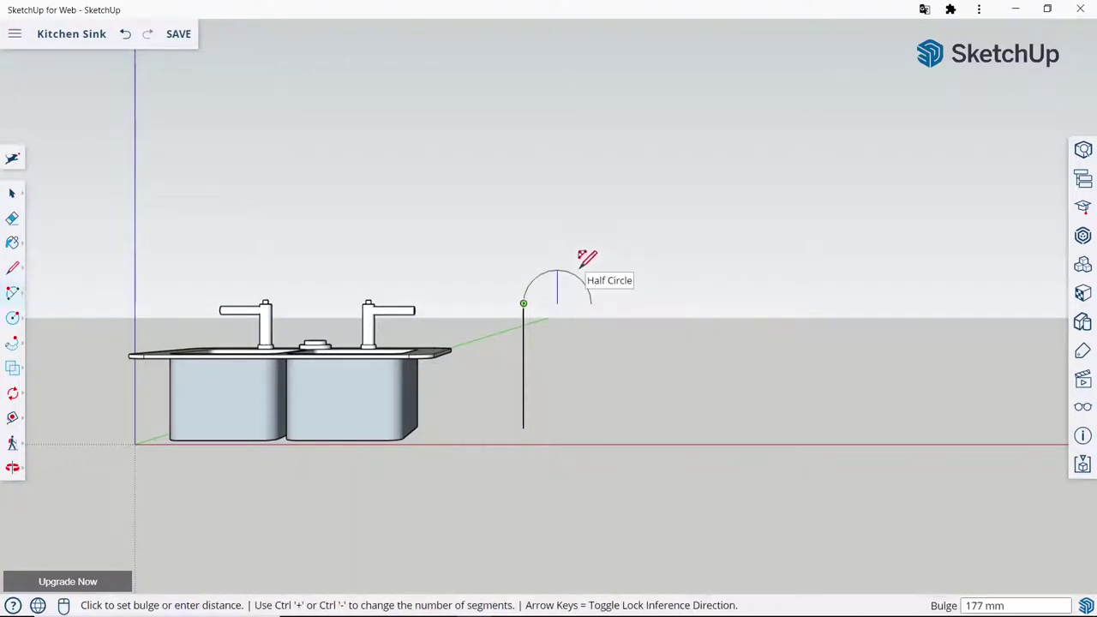
left_click(581, 262)
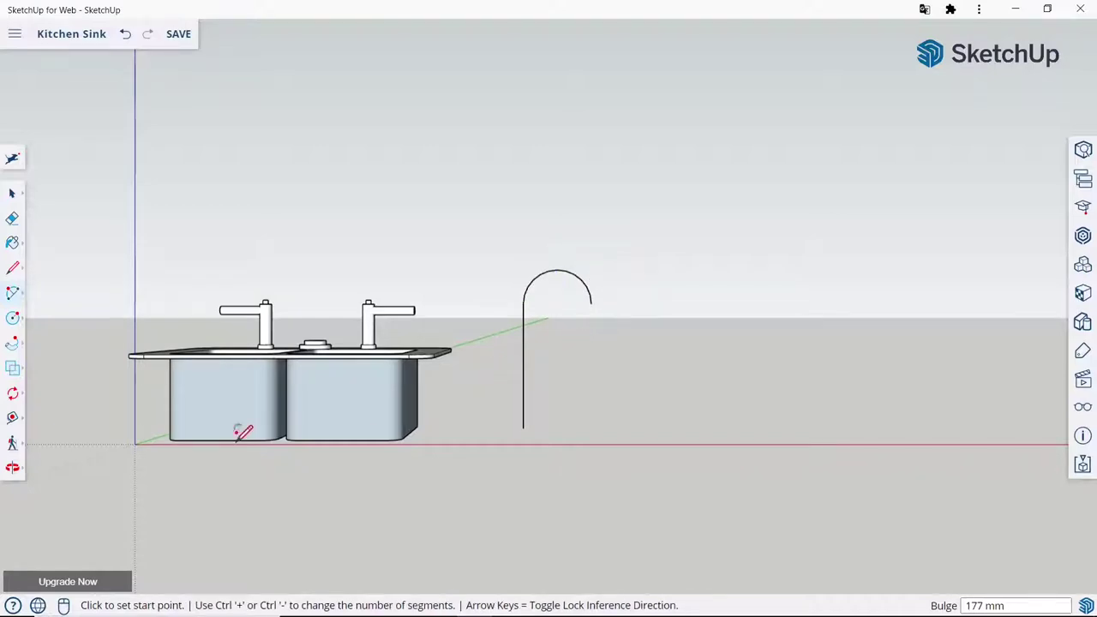
Sweep a small circle at the path's base along the line and arc with Follow Me.
middle_click_drag(481, 375, 497, 392)
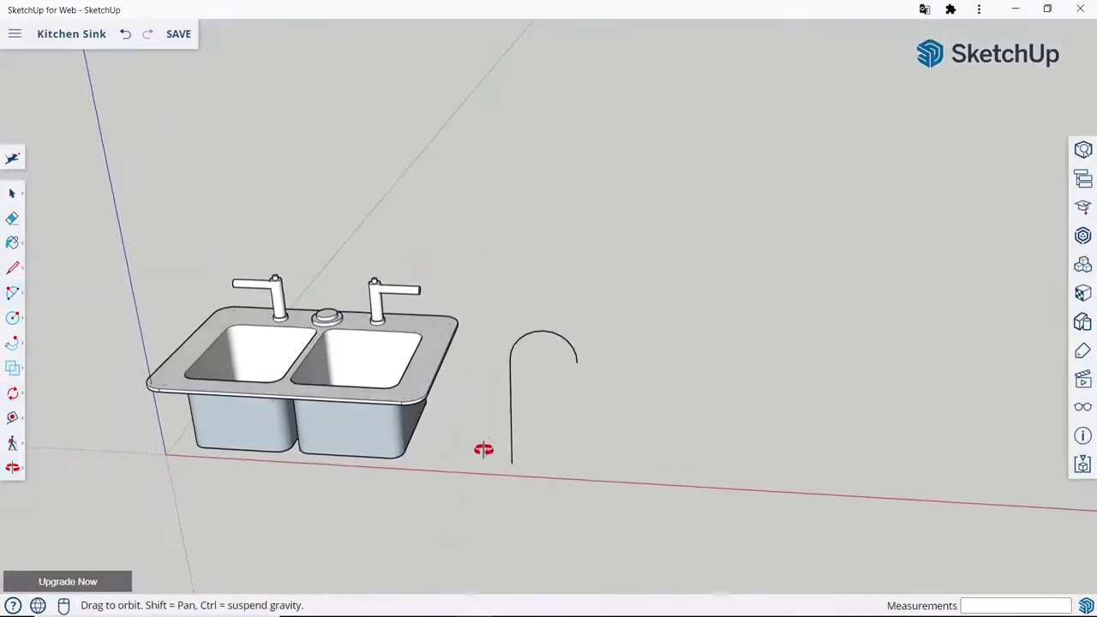
left_click(13, 319)
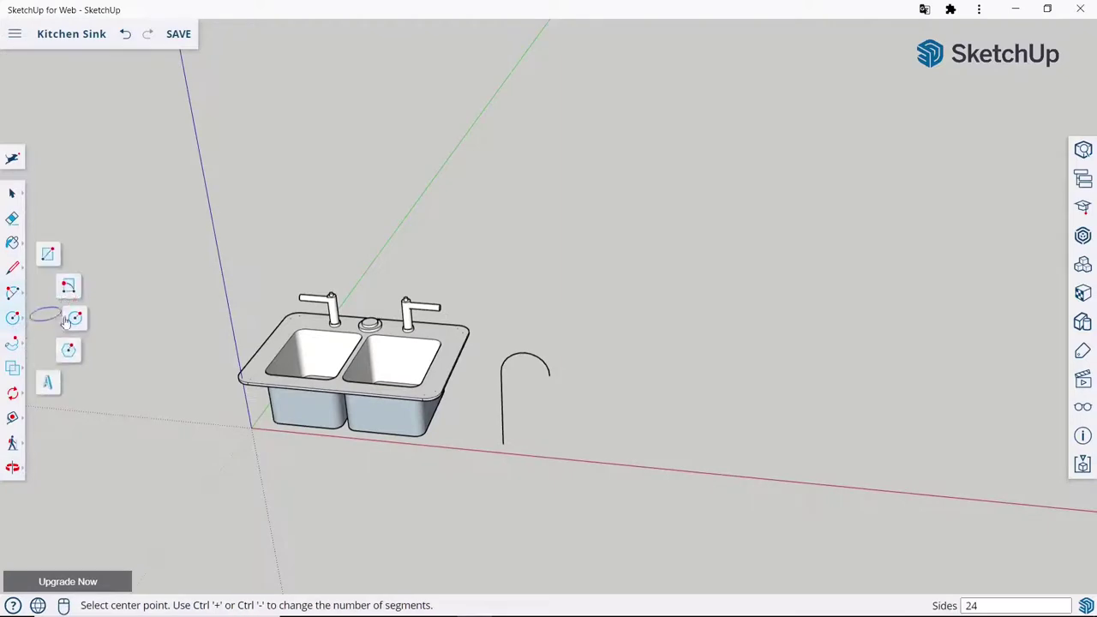
scroll(510, 433, "up", 3)
left_click(504, 449)
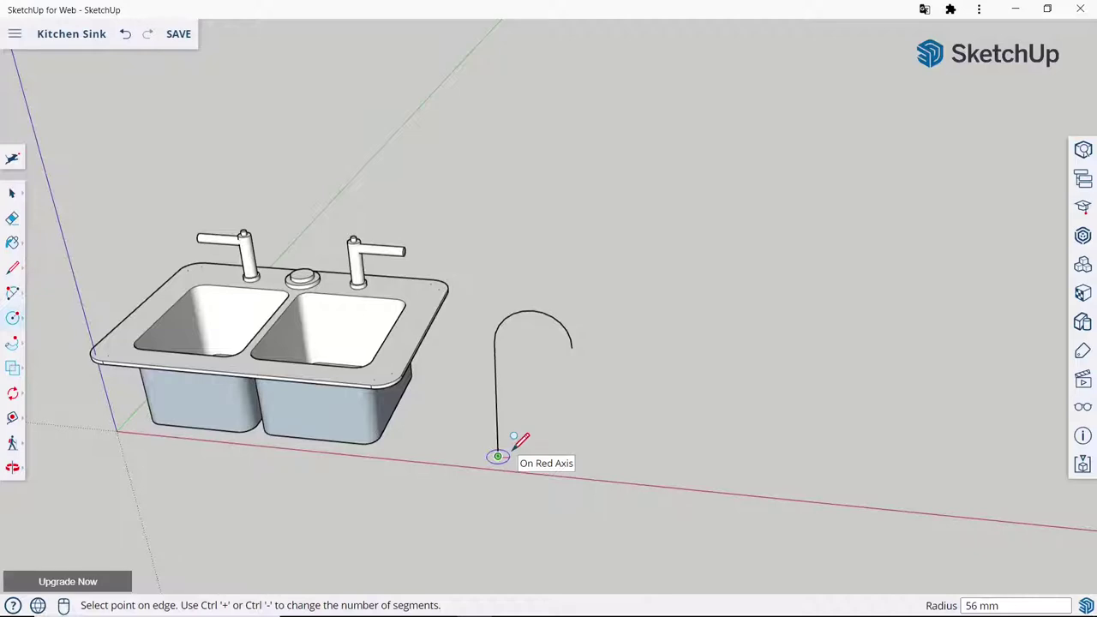
type("45")
left_click(514, 444)
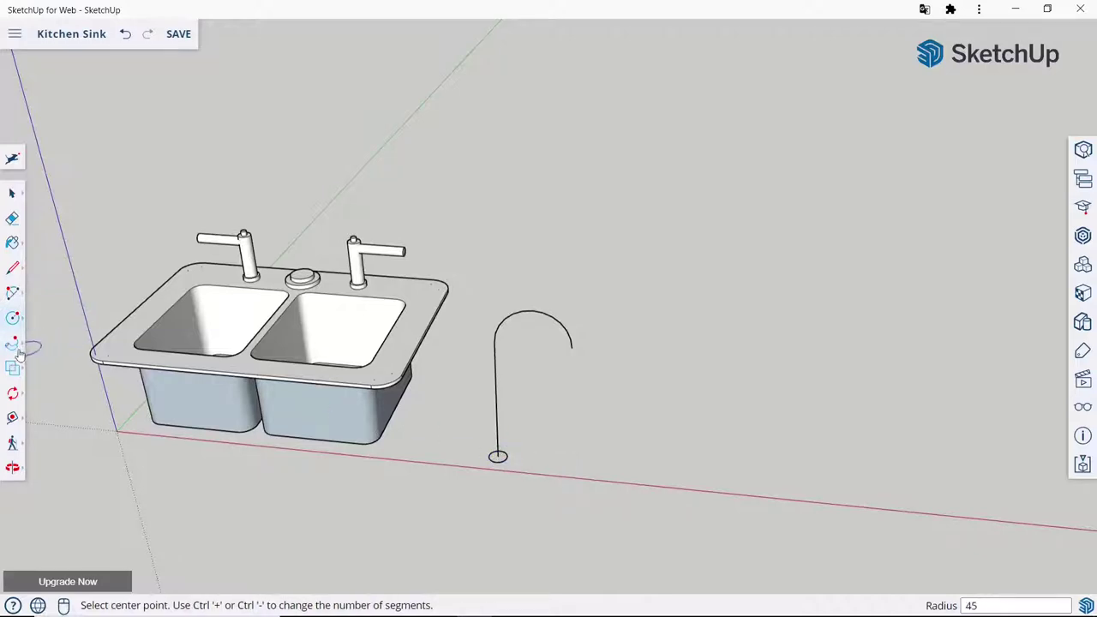
left_click(17, 350)
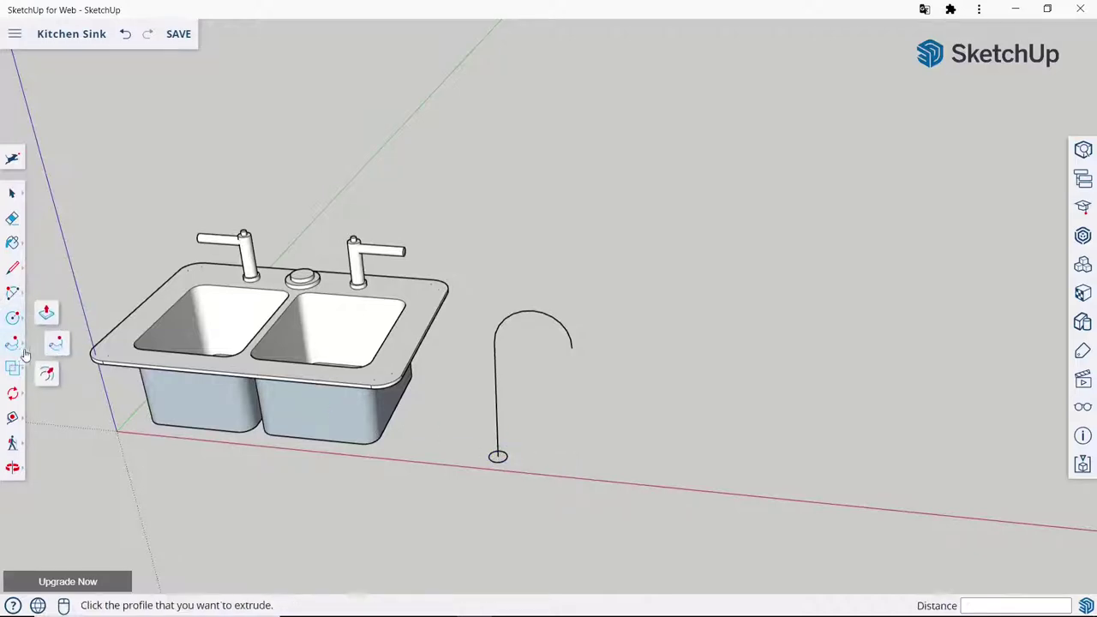
left_click(499, 457)
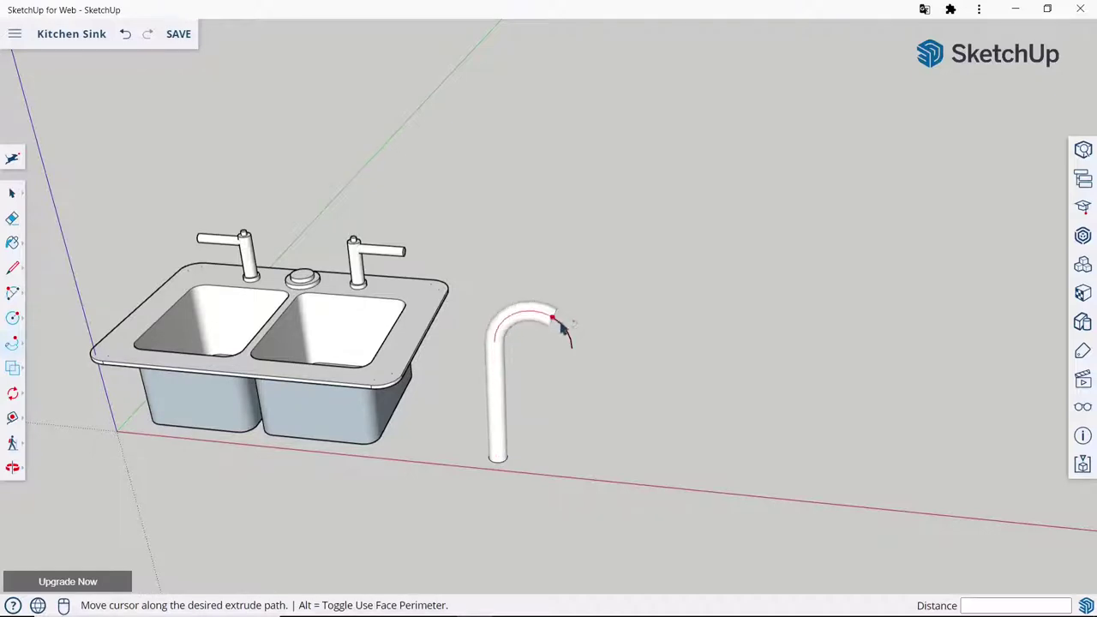
left_click(573, 352)
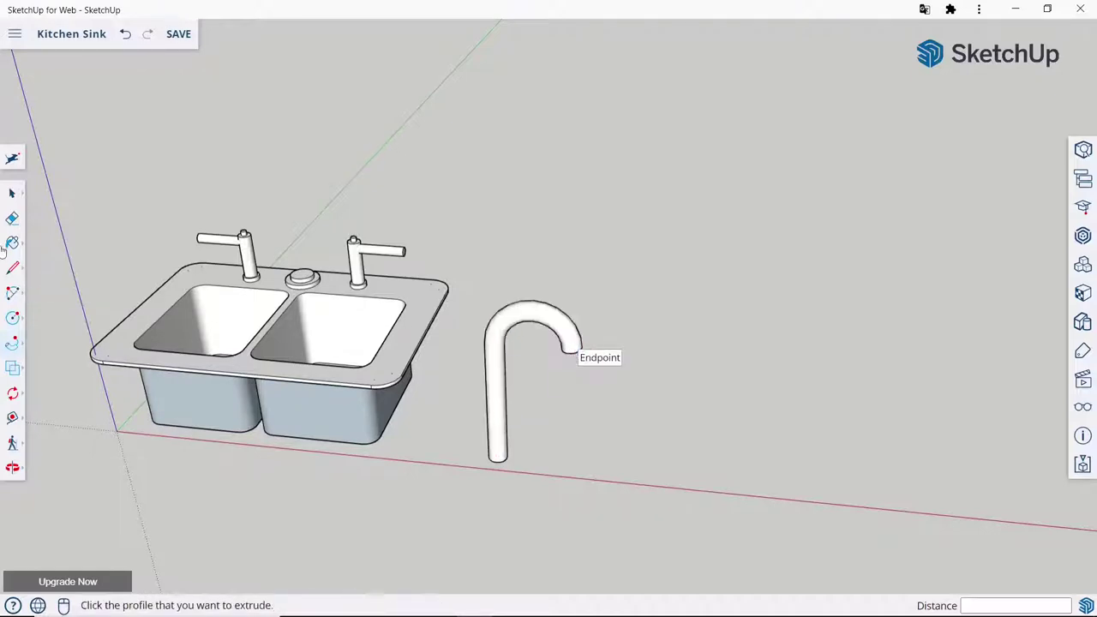
left_click(18, 196)
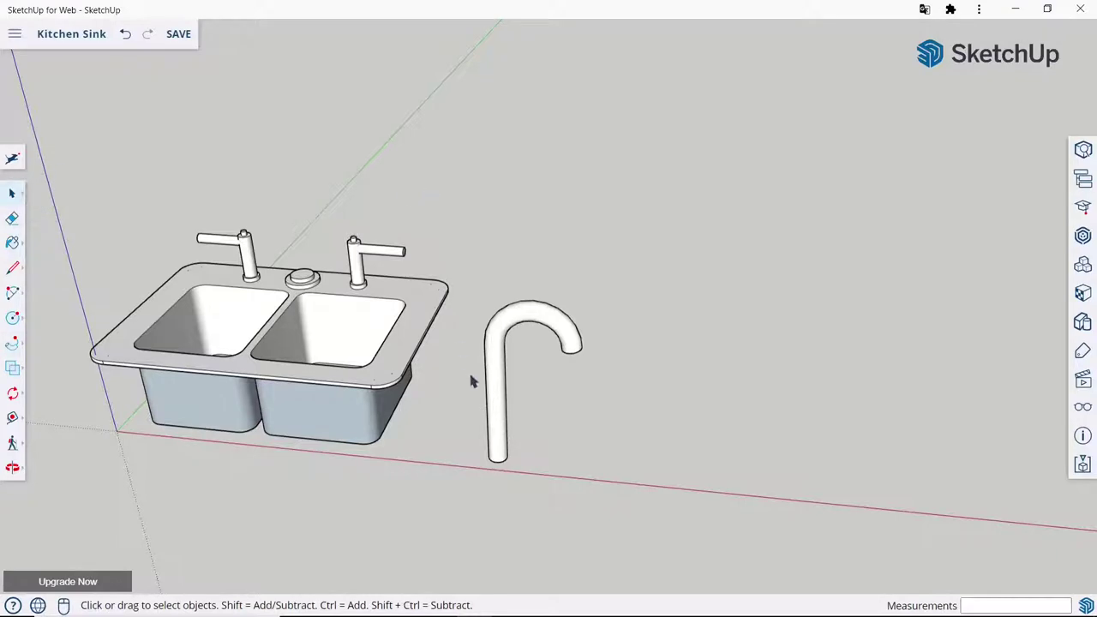
Group the whole faucet pipe together with its path.
left_click(494, 375)
triple_click(495, 376)
right_click(497, 382)
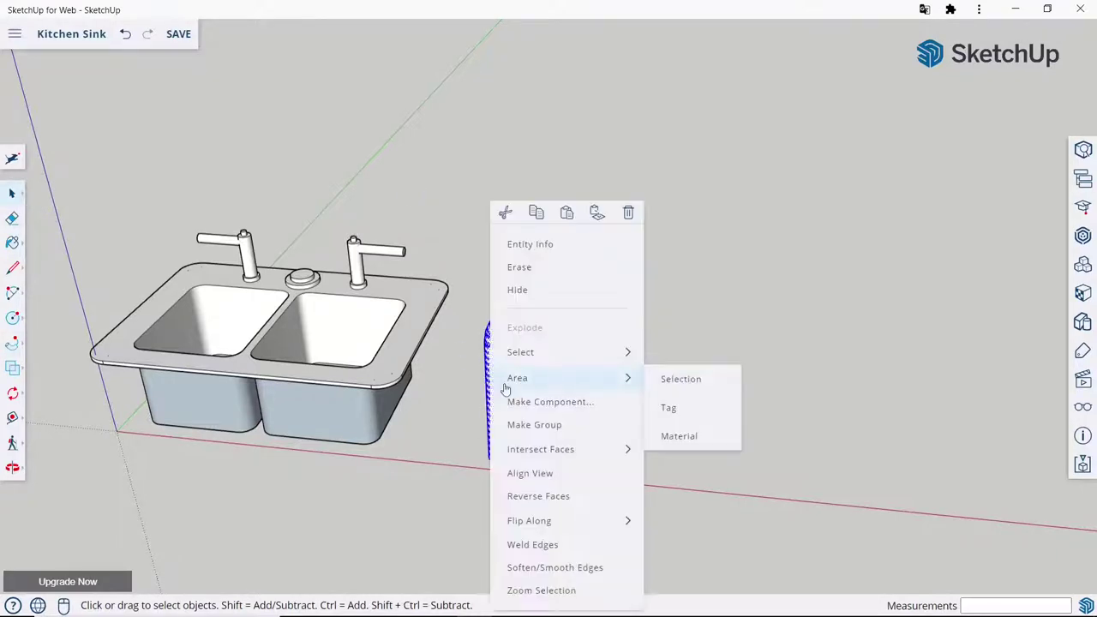
left_click(532, 423)
left_click(679, 364)
scroll(679, 365, "down", 3)
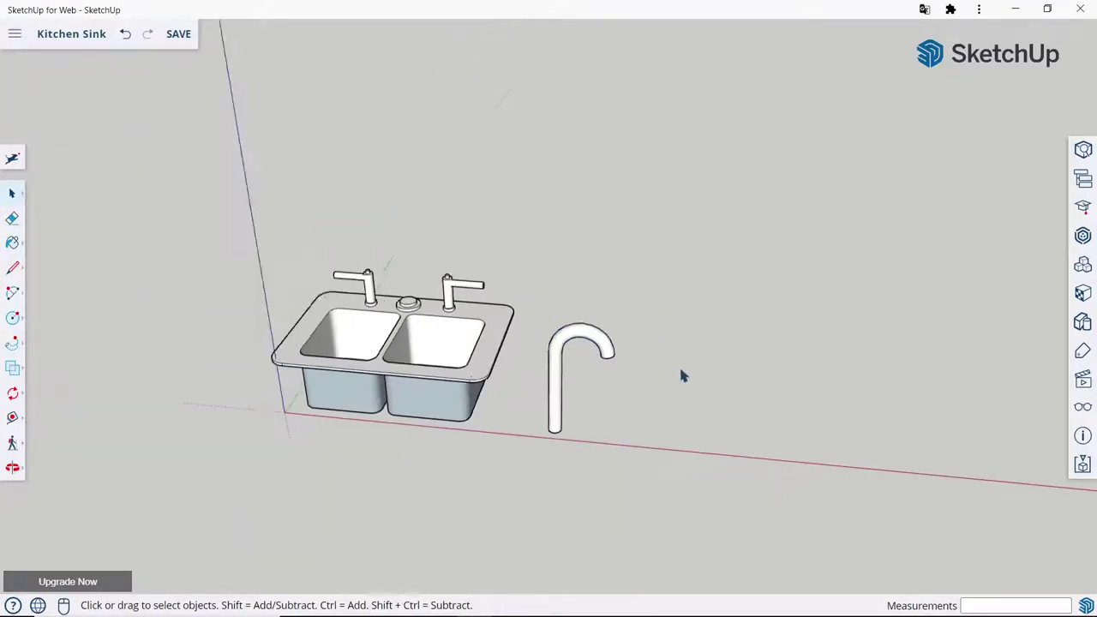
middle_click_drag(679, 364, 387, 423)
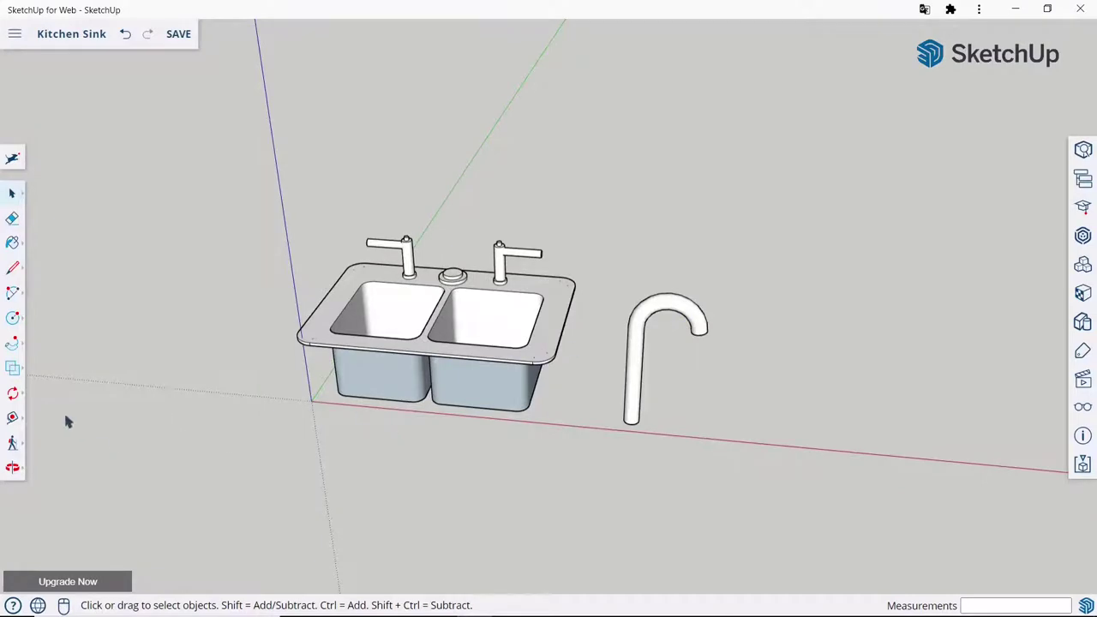
Rotate the faucet group about its base so the spout faces a new direction.
left_click(11, 395)
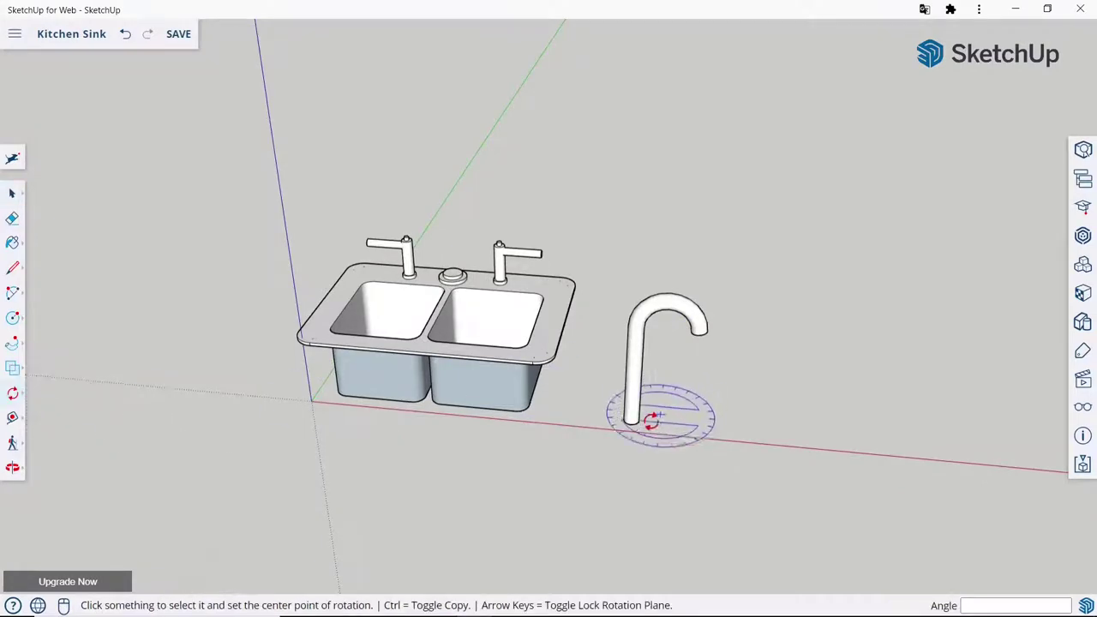
scroll(628, 421, "up", 1)
scroll(626, 424, "up", 3)
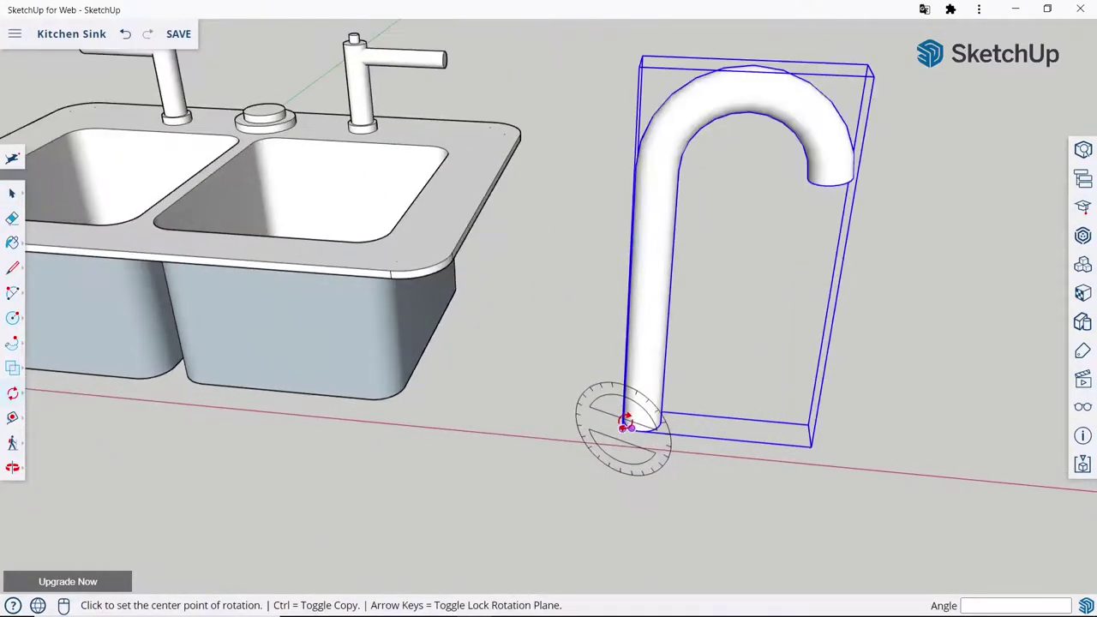
scroll(624, 432, "up", 2)
left_click(622, 434)
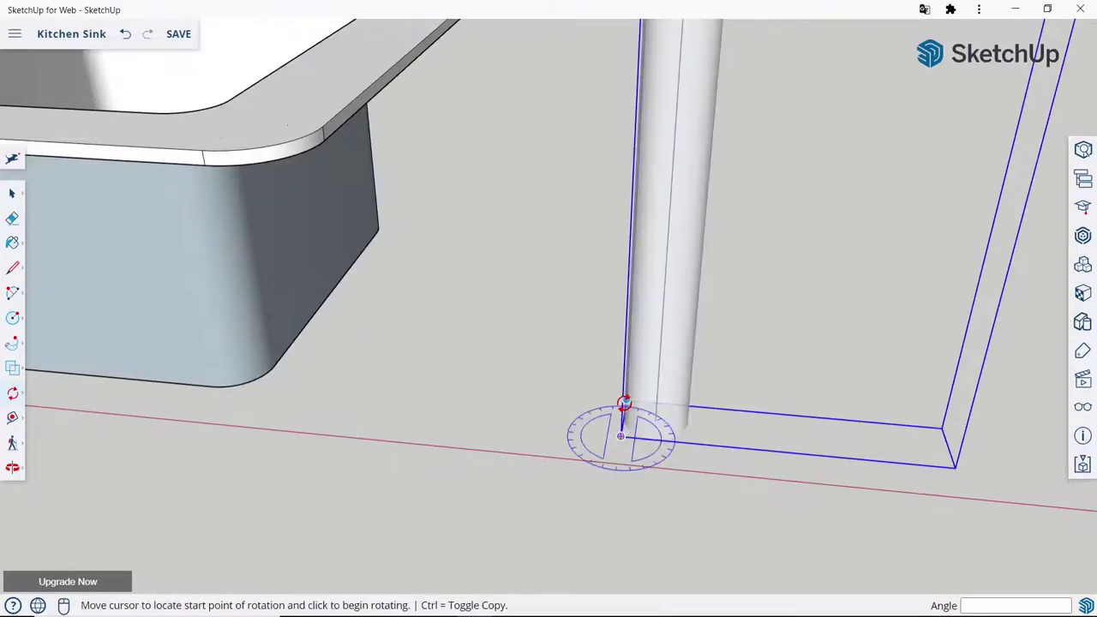
left_click(624, 404)
scroll(624, 404, "down", 2)
scroll(638, 398, "down", 3)
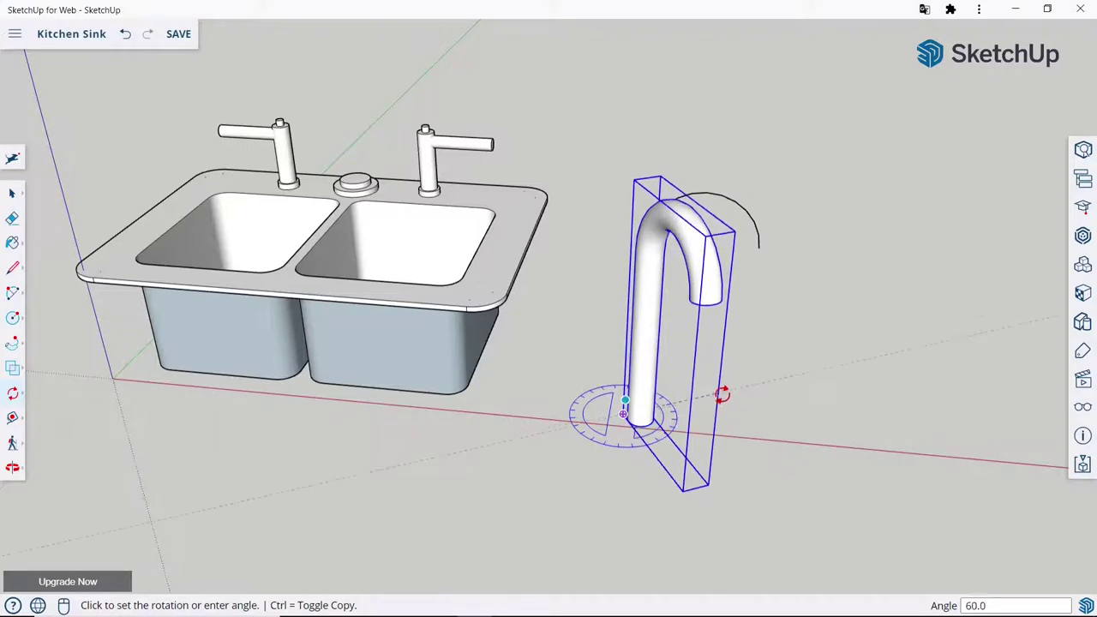
left_click(727, 383)
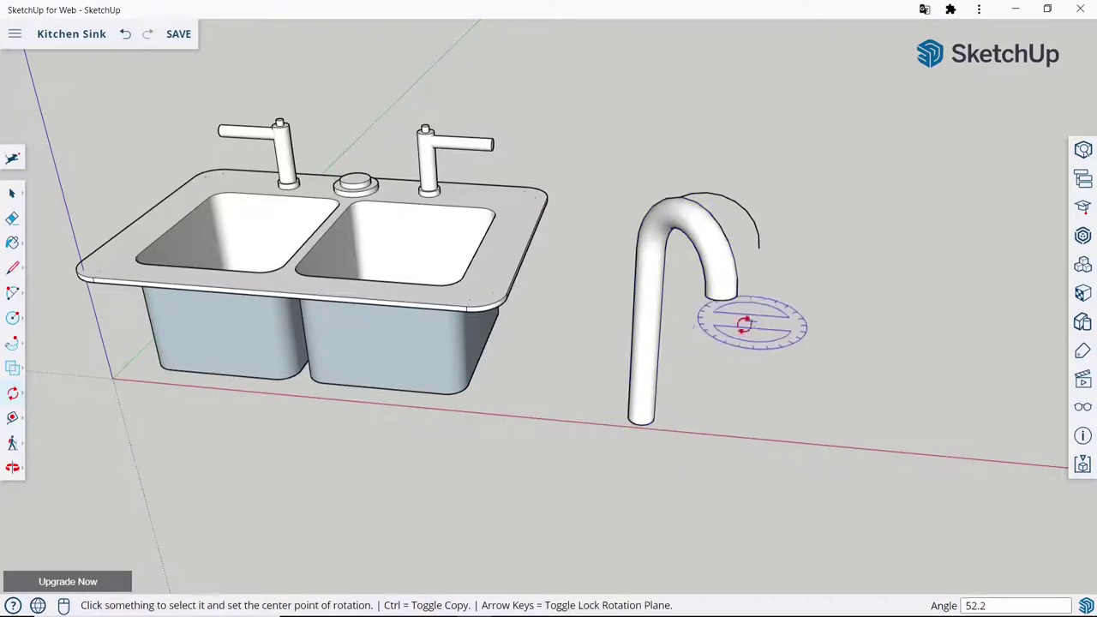
left_click(12, 194)
scroll(592, 231, "down", 3)
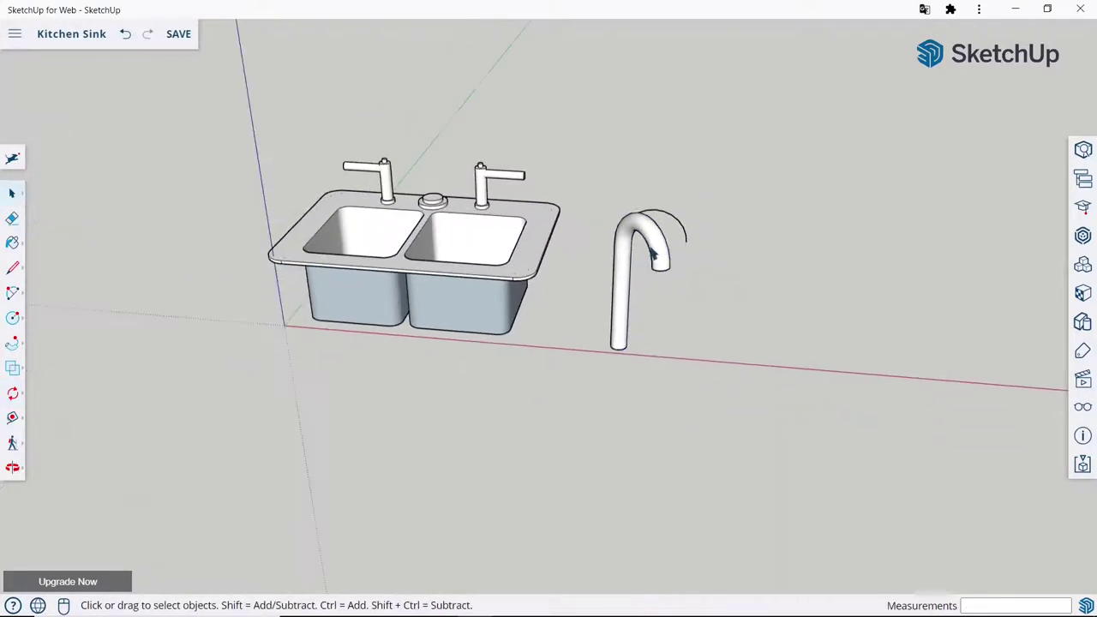
middle_click_drag(416, 299, 591, 261)
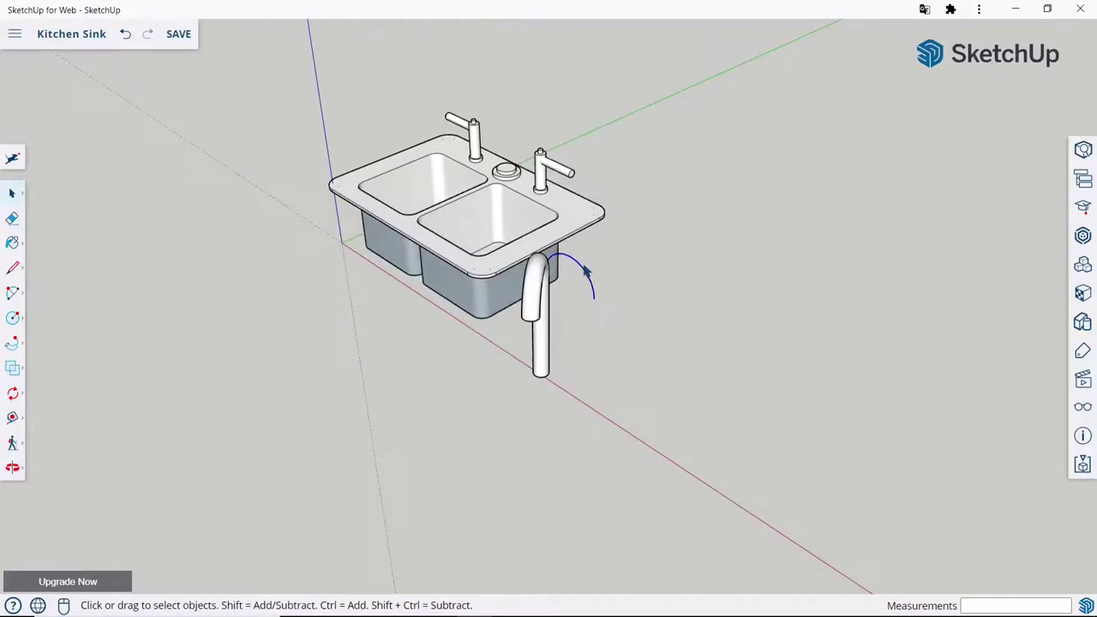
middle_click_drag(584, 272, 397, 294)
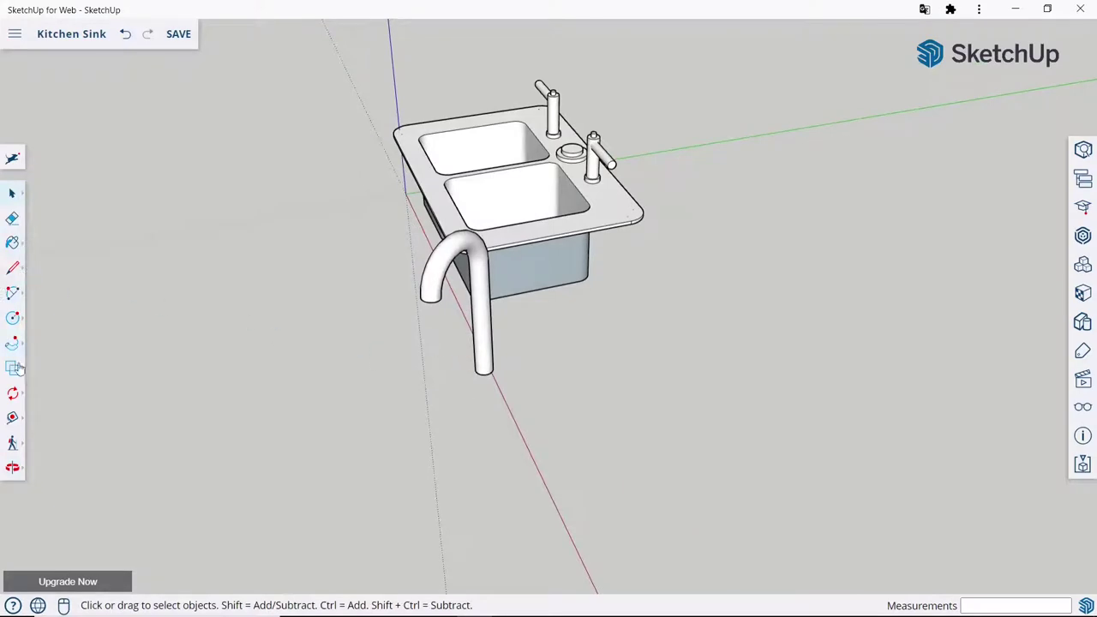
With the Move tool active, orbit under the sink and cancel an accidental faucet rotation.
left_click(14, 401)
left_click(49, 356)
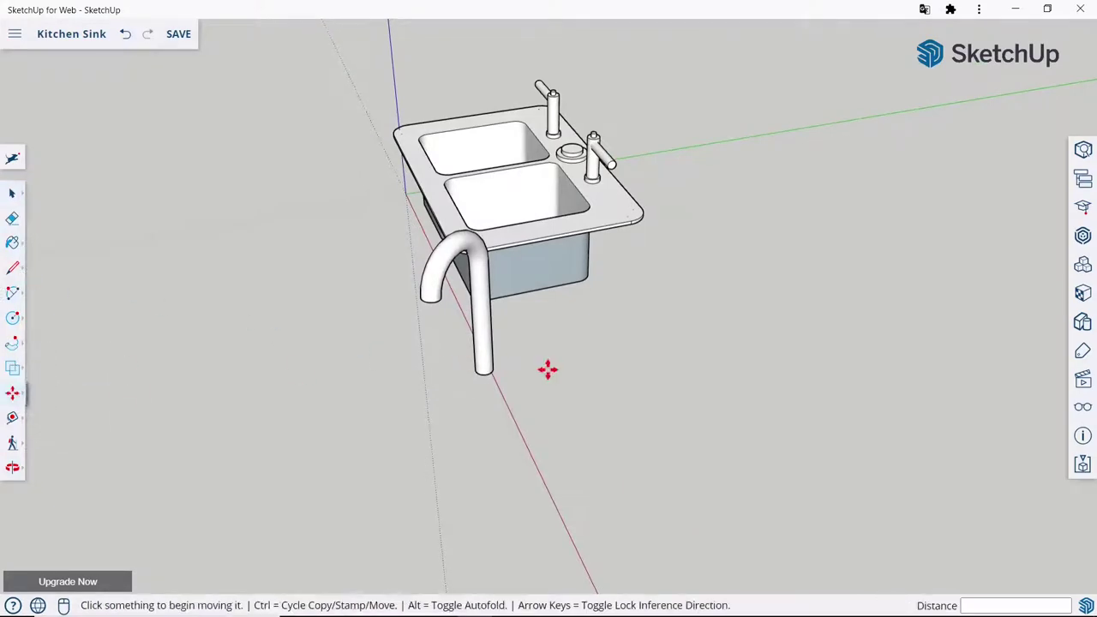
middle_click_drag(548, 369, 526, 93)
scroll(498, 245, "up", 3)
scroll(460, 286, "up", 3)
middle_click_drag(460, 286, 447, 88)
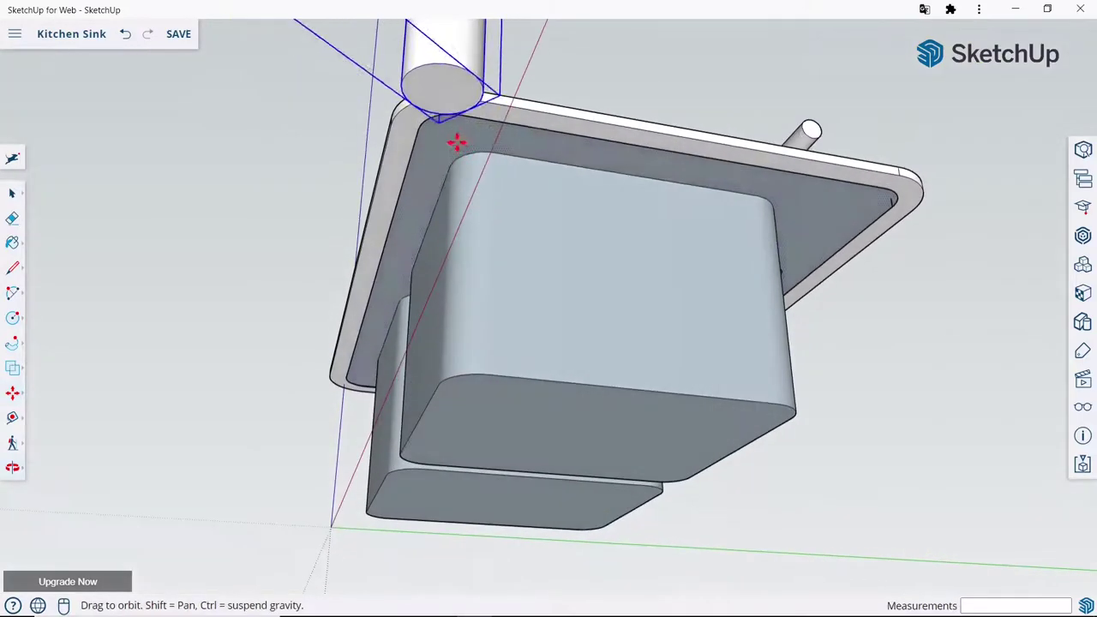
left_click(444, 89)
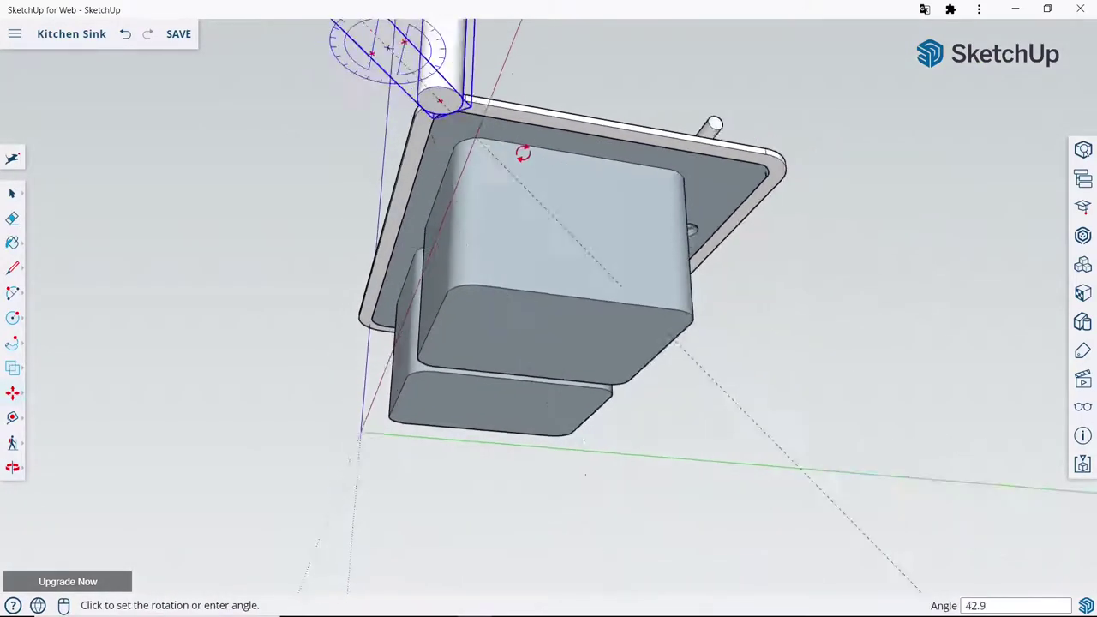
scroll(522, 151, "down", 3)
middle_click_drag(534, 184, 579, 271)
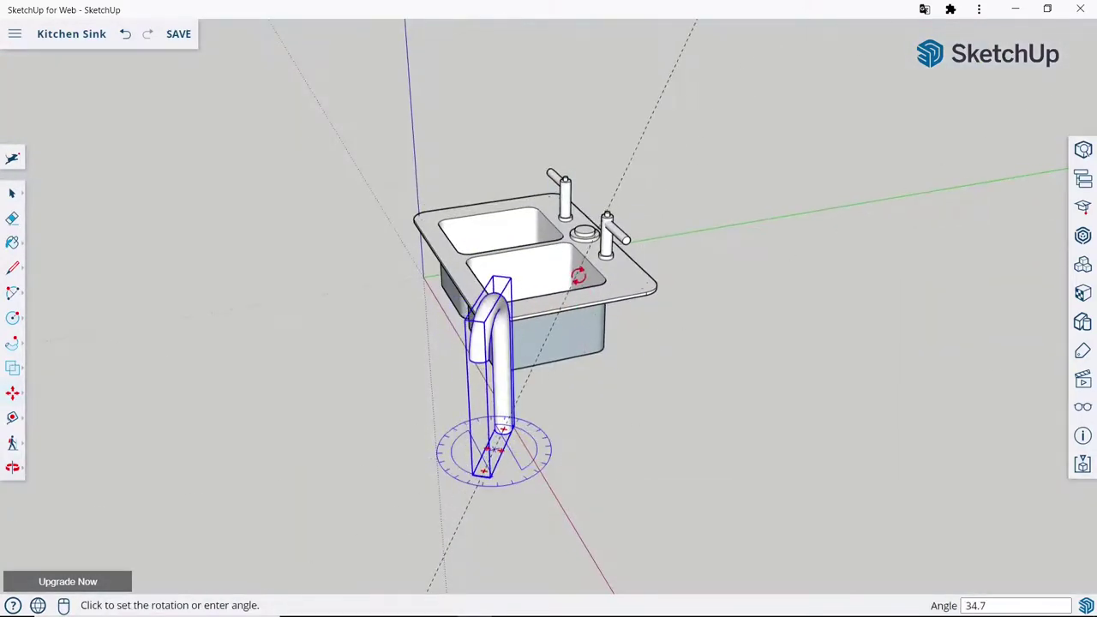
key("Escape")
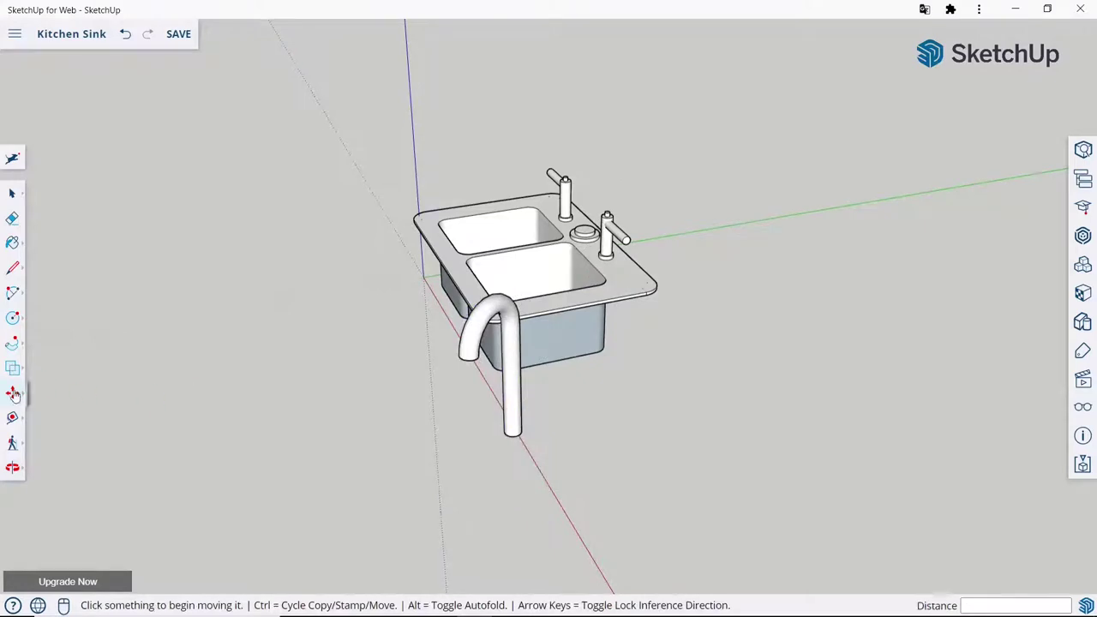
Move the faucet by its base onto the central ring between the two handles.
scroll(495, 177, "up", 3)
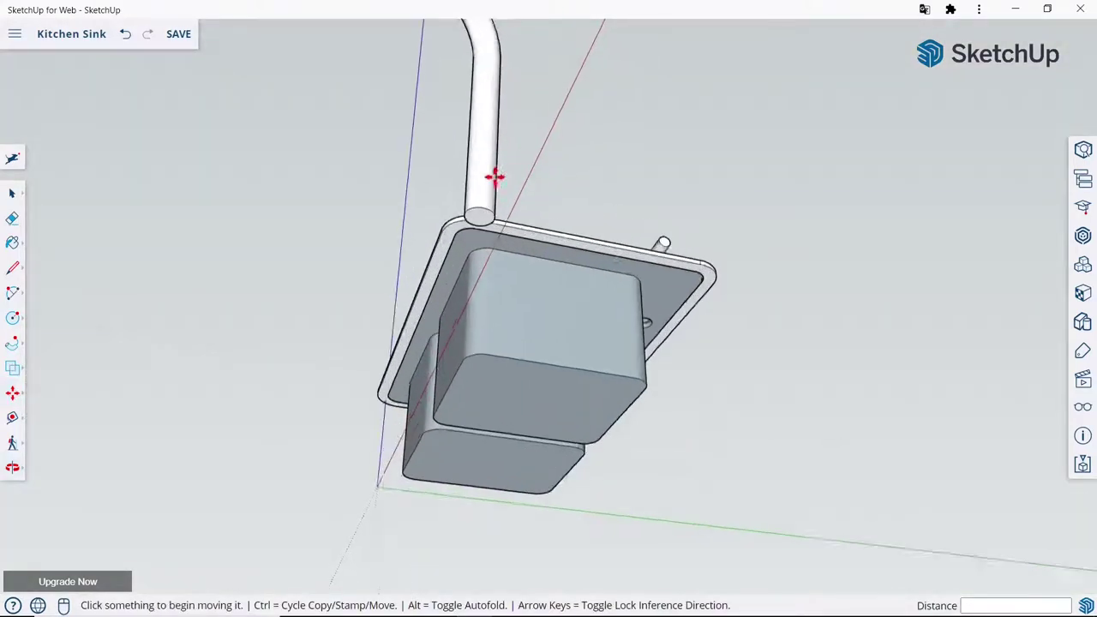
scroll(483, 226, "up", 2)
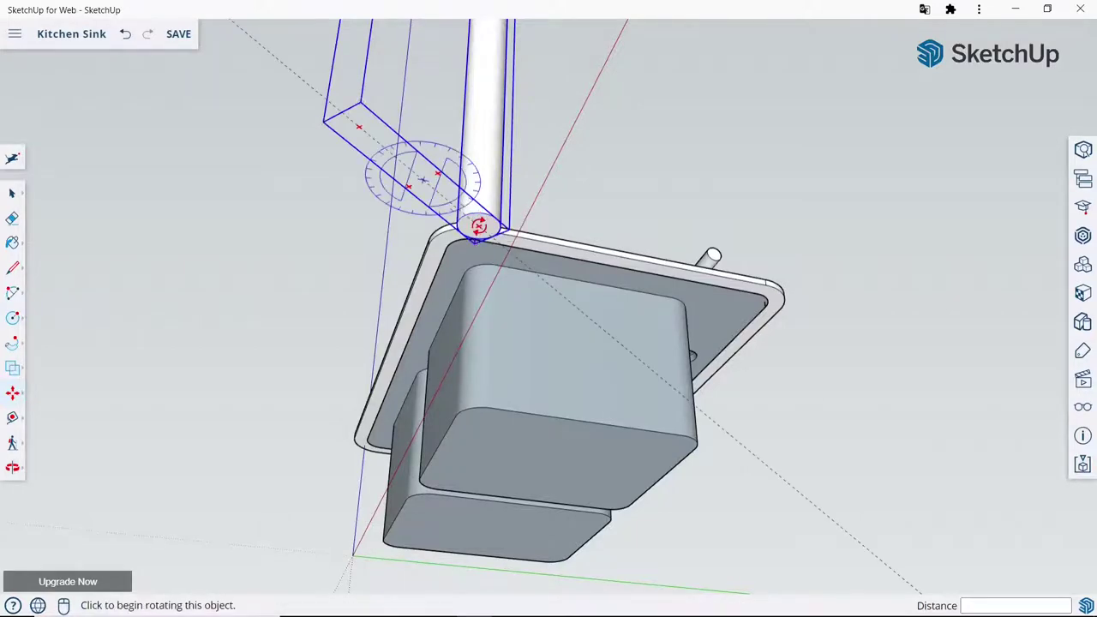
scroll(484, 221, "up", 2)
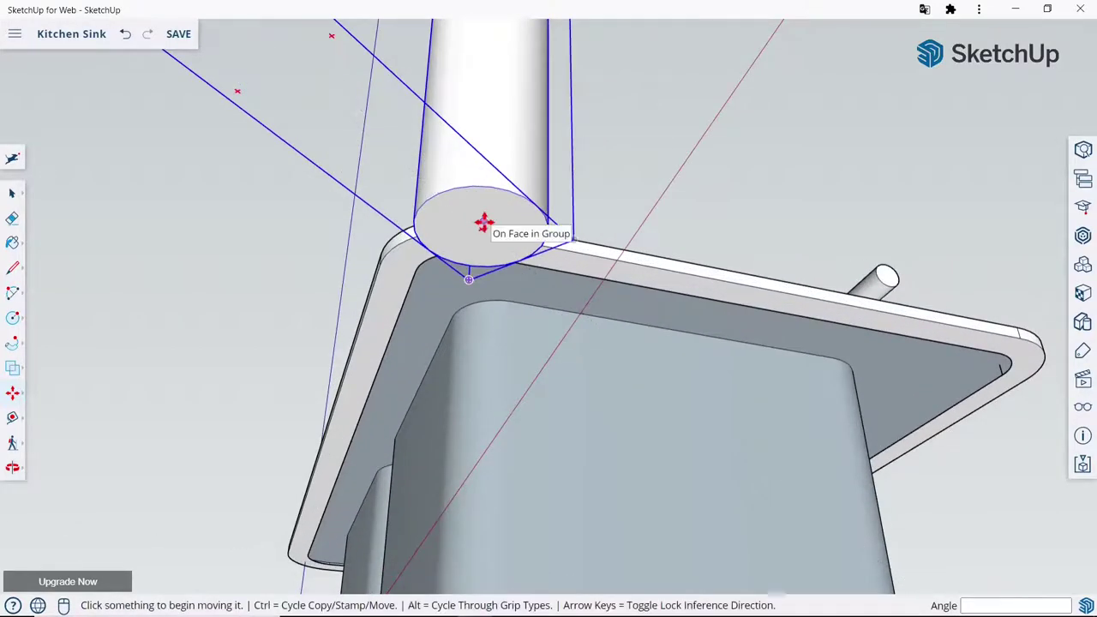
left_click(485, 226)
scroll(624, 225, "down", 5)
mouse_move(624, 226)
middle_mouse_down()
mouse_move(615, 435)
mouse_move(646, 397)
mouse_move(644, 520)
mouse_move(613, 341)
middle_mouse_up()
scroll(613, 340, "up", 3)
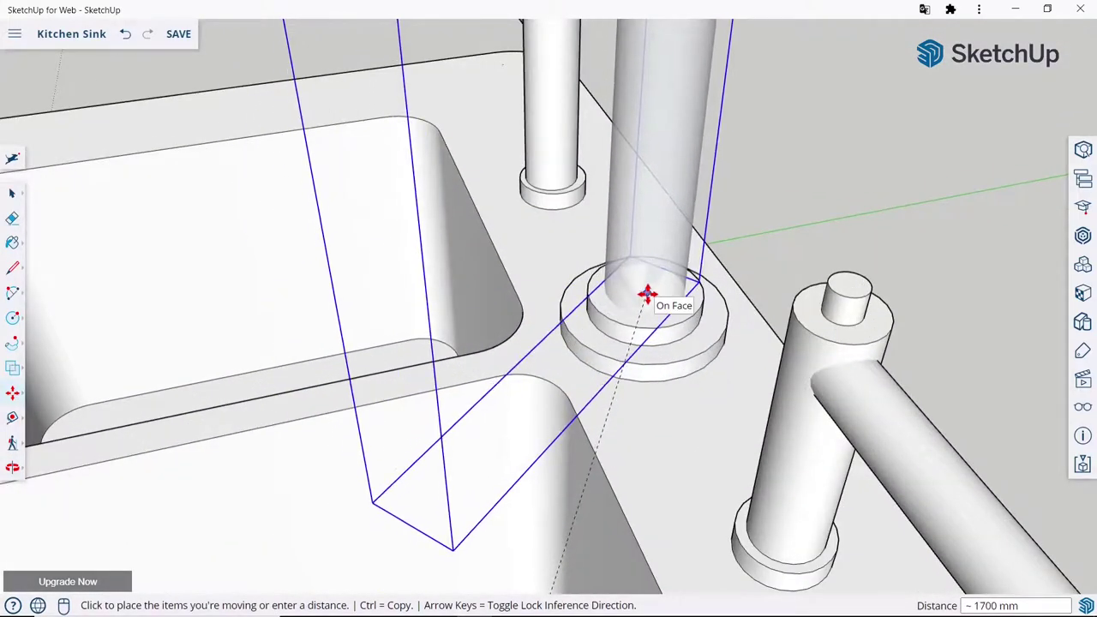
left_click(647, 294)
scroll(690, 336, "down", 4)
scroll(691, 336, "down", 2)
Orbit to a front view and draw a drain circle centred in the left bowl.
left_click(13, 194)
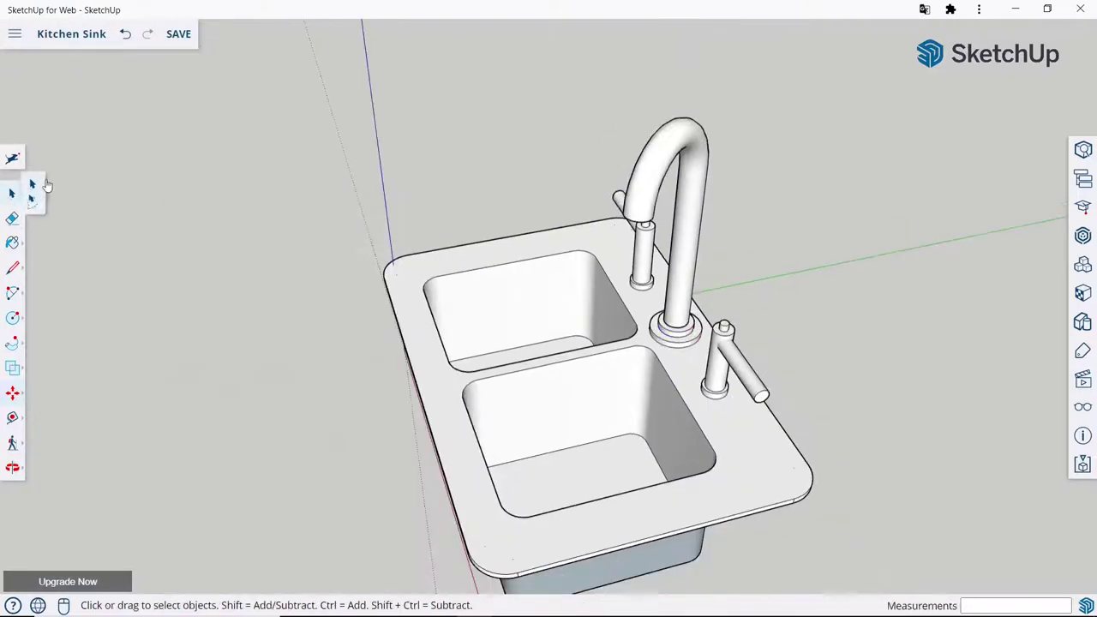
scroll(555, 289, "down", 3)
mouse_move(555, 288)
middle_mouse_down()
mouse_move(757, 230)
mouse_move(595, 363)
mouse_move(451, 399)
mouse_move(629, 400)
mouse_move(400, 380)
mouse_move(600, 293)
middle_mouse_up()
scroll(600, 292, "up", 2)
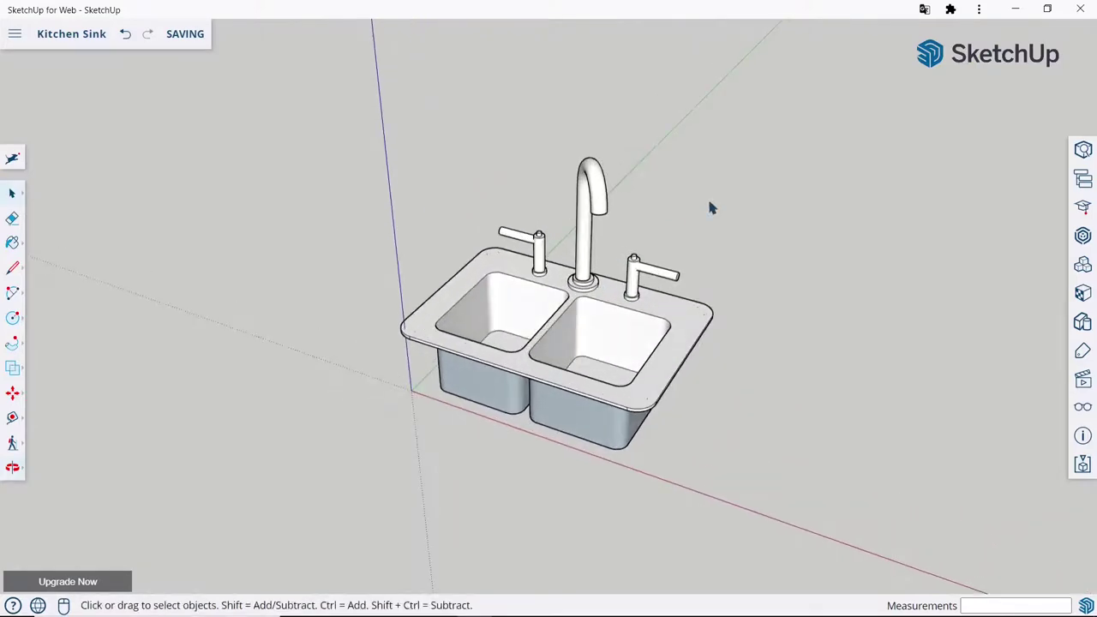
mouse_move(664, 336)
middle_mouse_down()
mouse_move(745, 443)
mouse_move(616, 463)
mouse_move(623, 379)
mouse_move(622, 483)
mouse_move(616, 500)
mouse_move(608, 493)
middle_mouse_up()
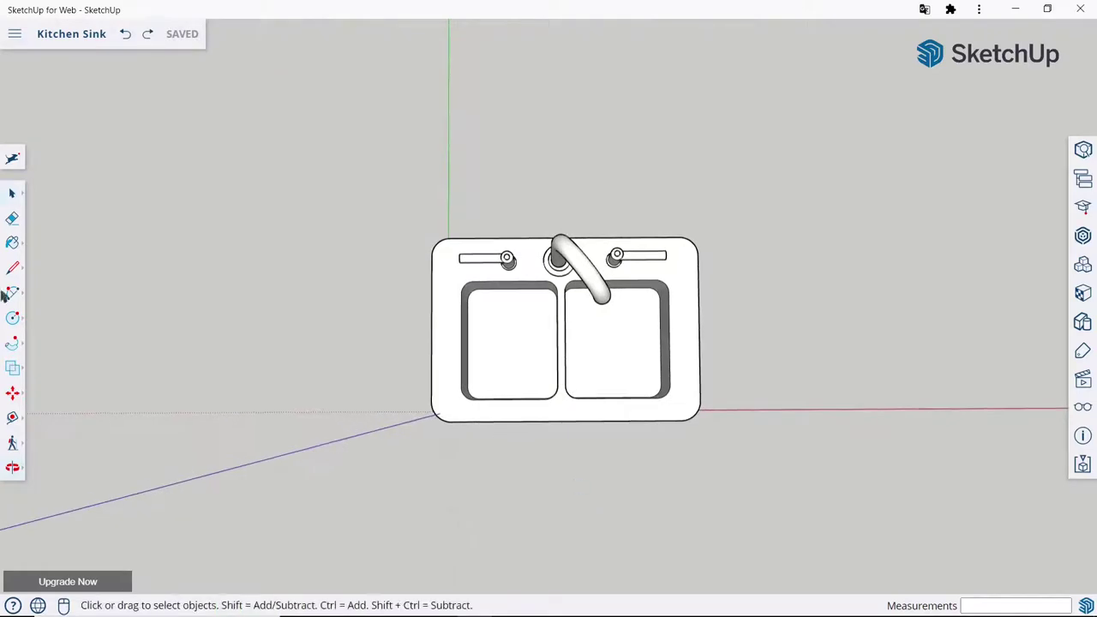
left_click(14, 318)
scroll(538, 345, "up", 3)
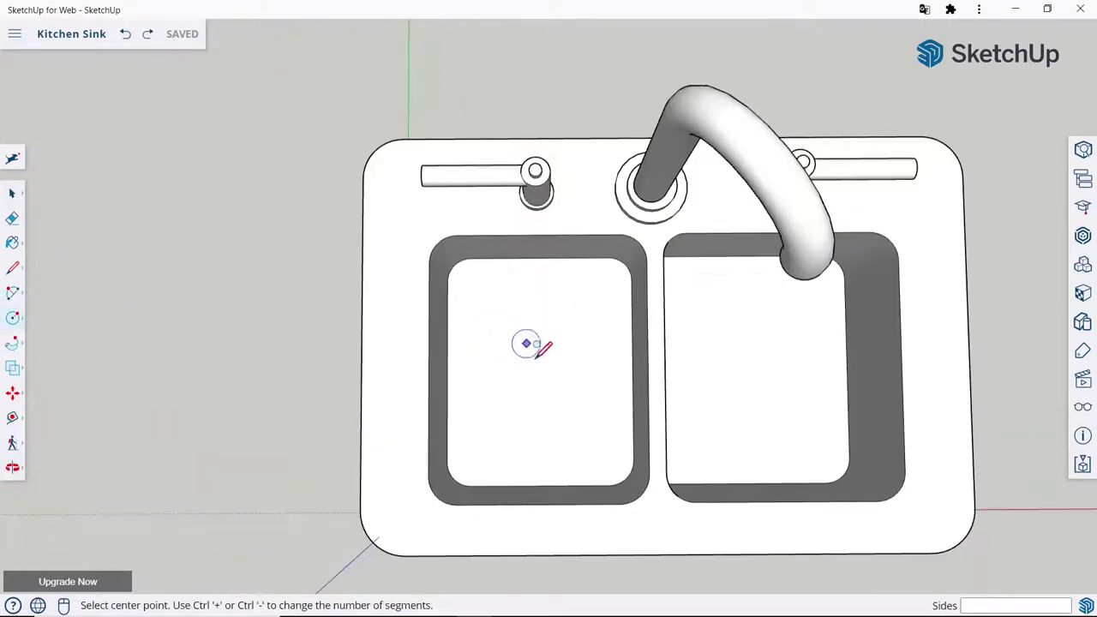
left_click(542, 370)
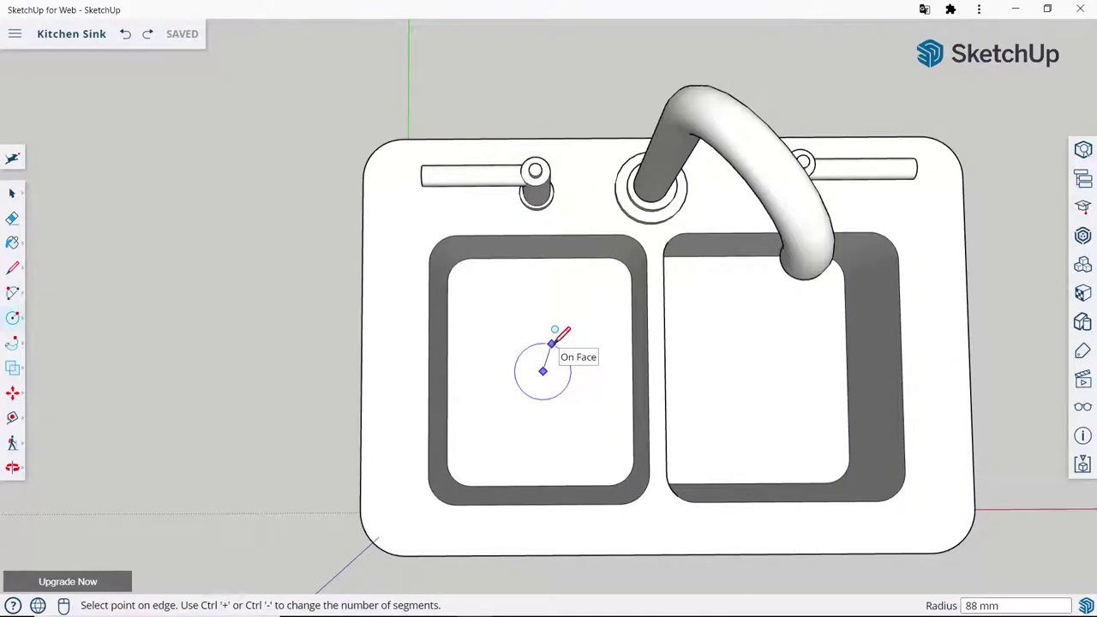
type("85")
left_click(552, 343)
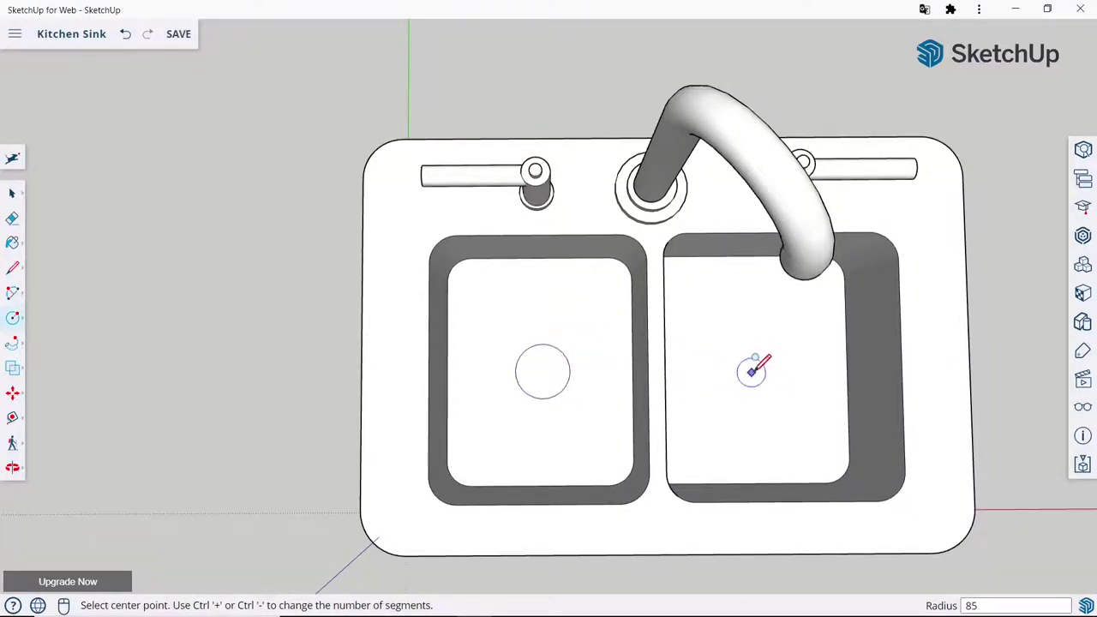
Centre a second drain circle on the right basin floor with an 85 mm radius.
left_click(752, 371)
type("5")
key("Return")
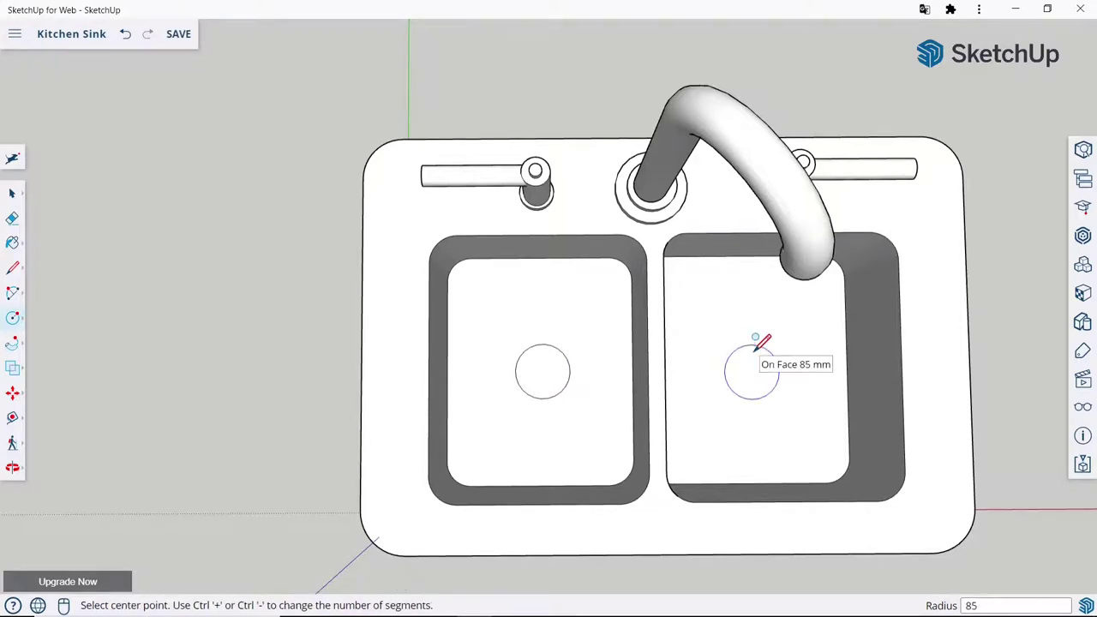
Push the left and right drain circles 50 mm down into the basin floors.
left_click(17, 342)
left_click(48, 311)
middle_click_drag(466, 433, 553, 461)
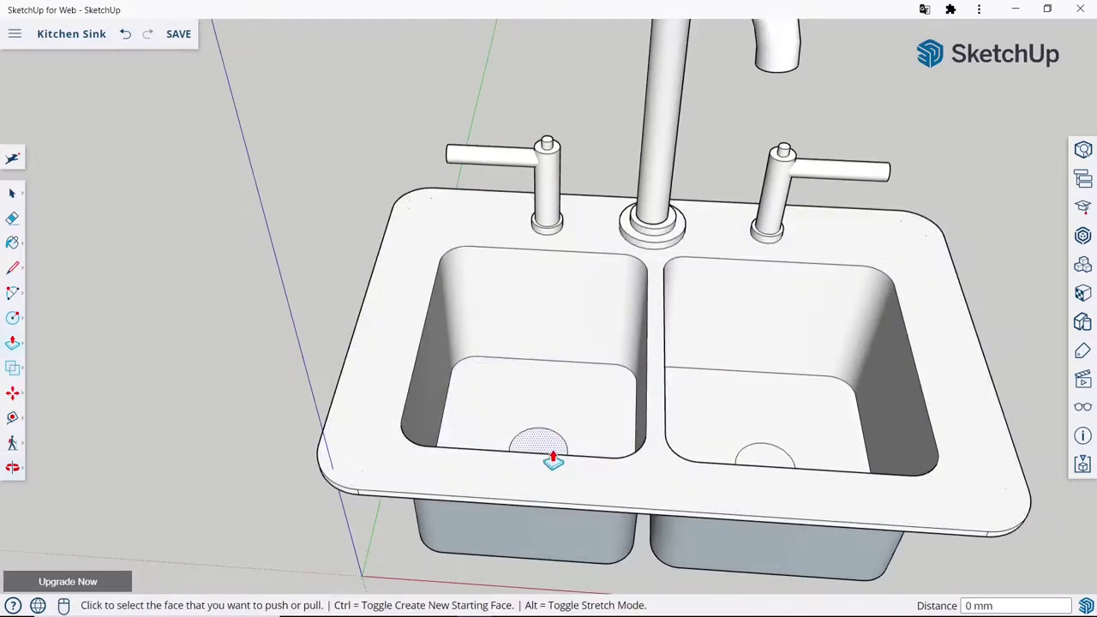
scroll(552, 443, "down", 1)
scroll(540, 455, "up", 5)
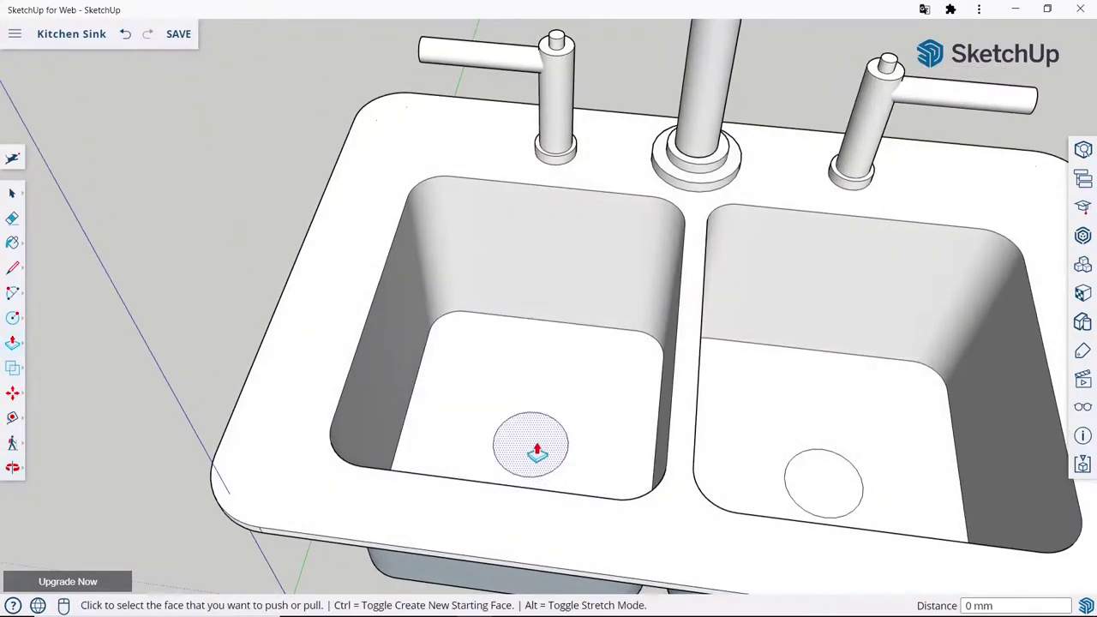
left_click(533, 446)
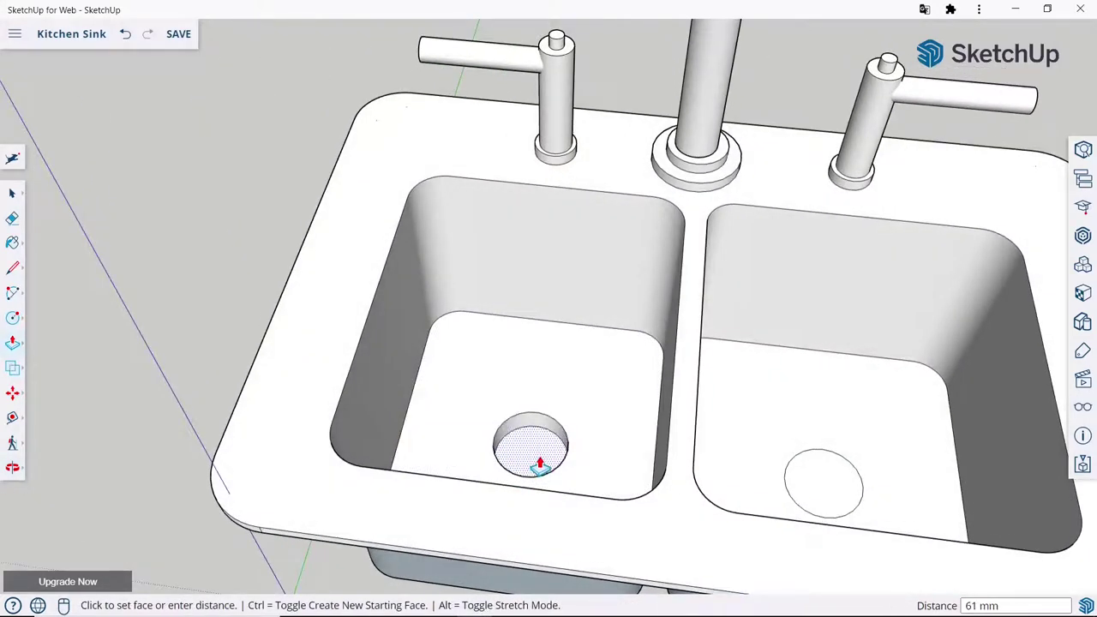
key("Return")
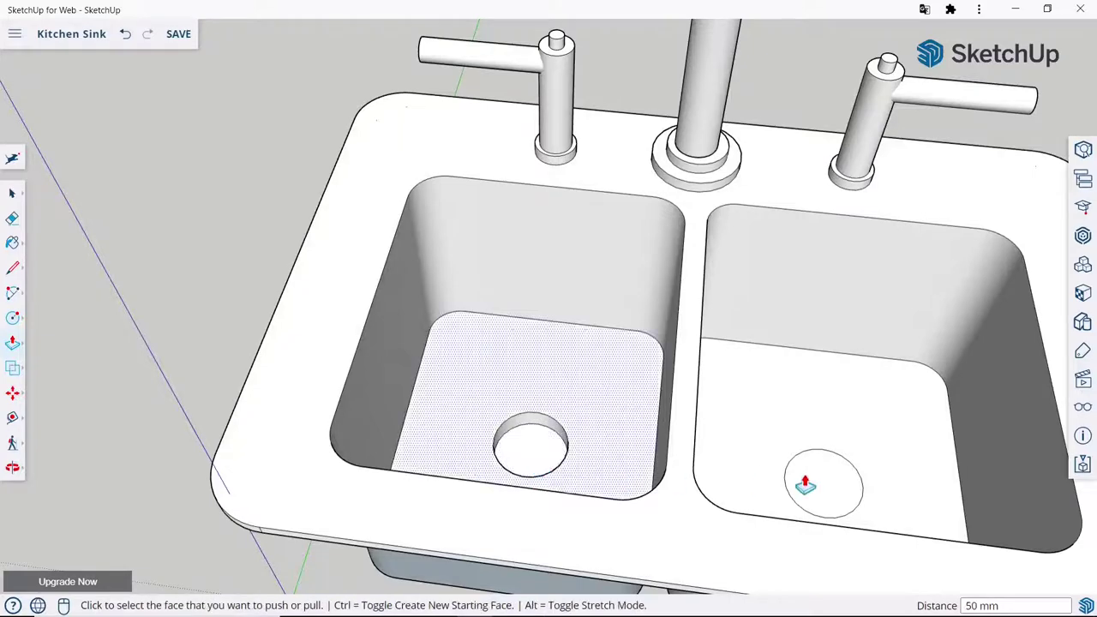
left_click(800, 479)
left_click(521, 455)
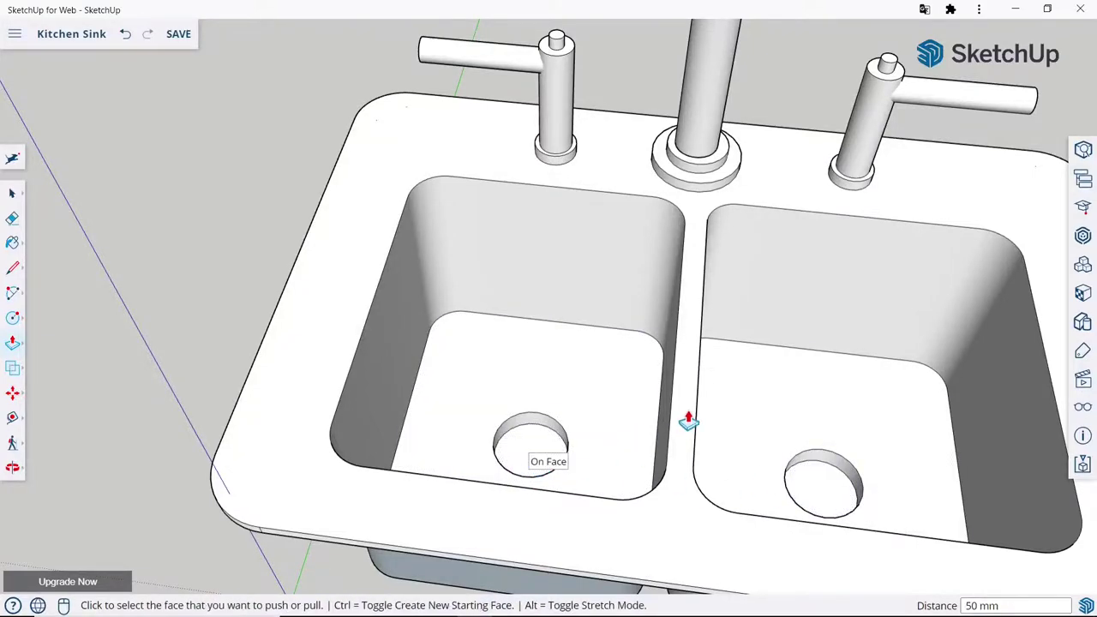
scroll(507, 314, "down", 5)
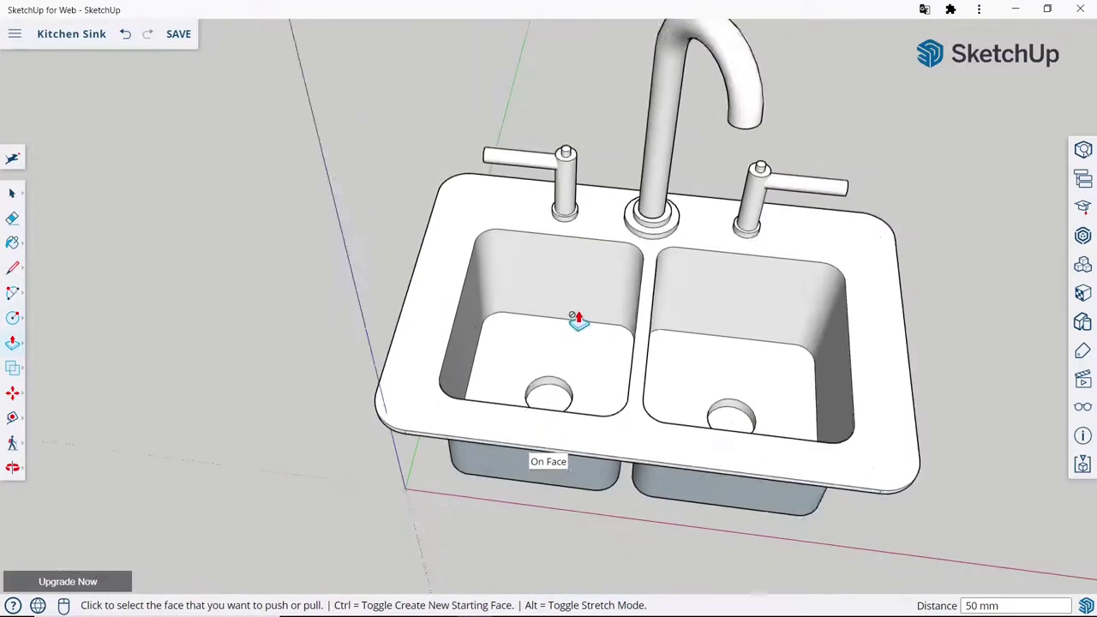
middle_click_drag(507, 314, 580, 399)
Draw a larger concentric circle around the left drain hole.
left_click(13, 319)
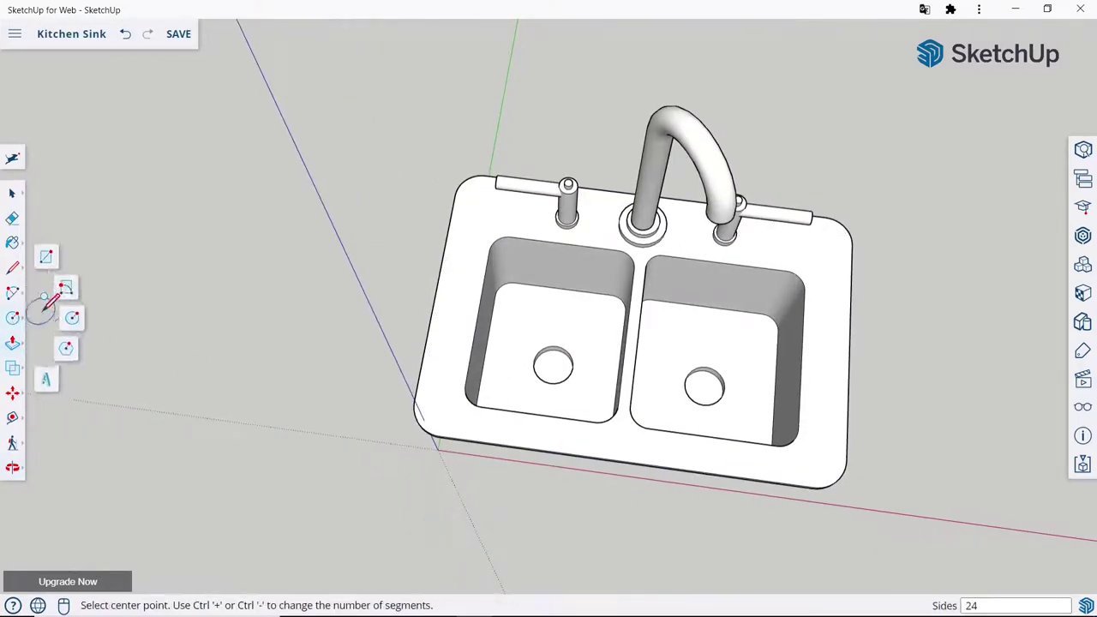
scroll(629, 373, "up", 5)
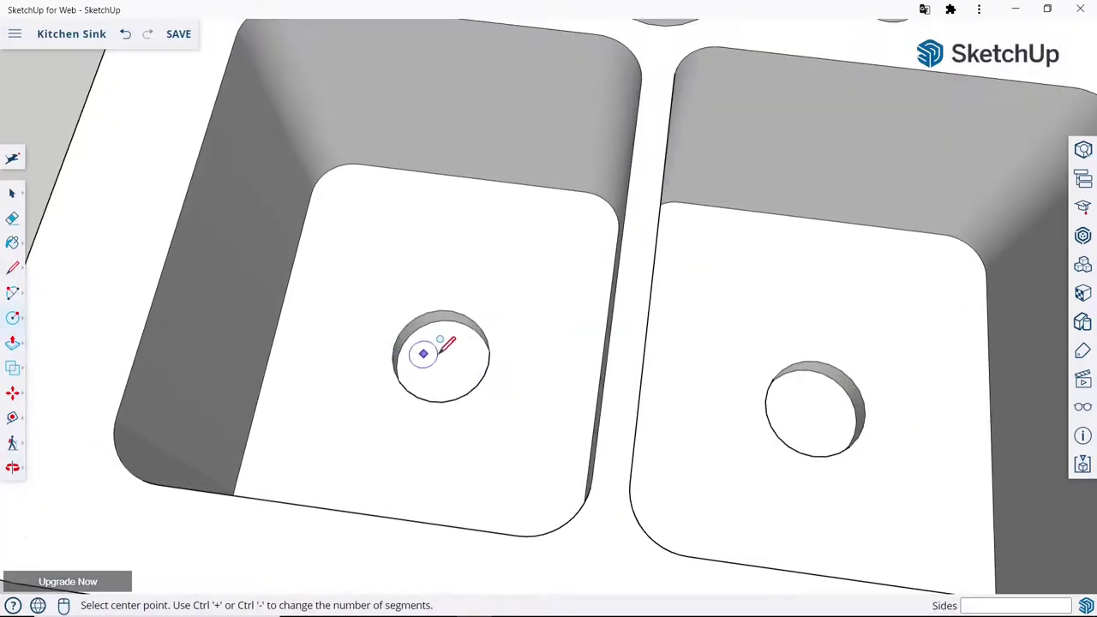
middle_click_drag(441, 343, 459, 354)
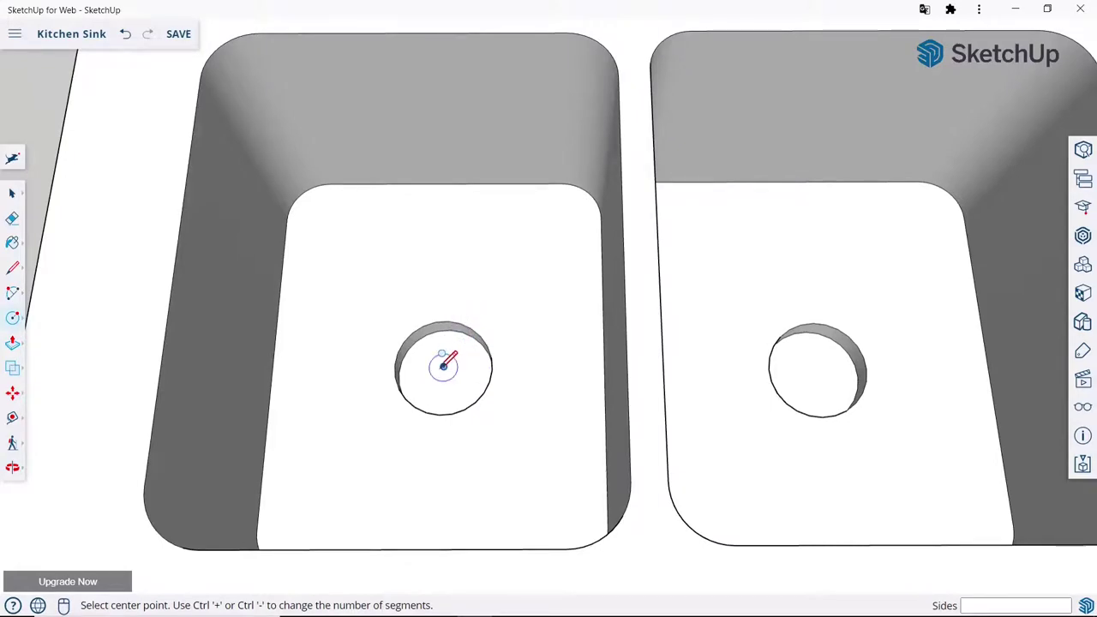
left_click(444, 366)
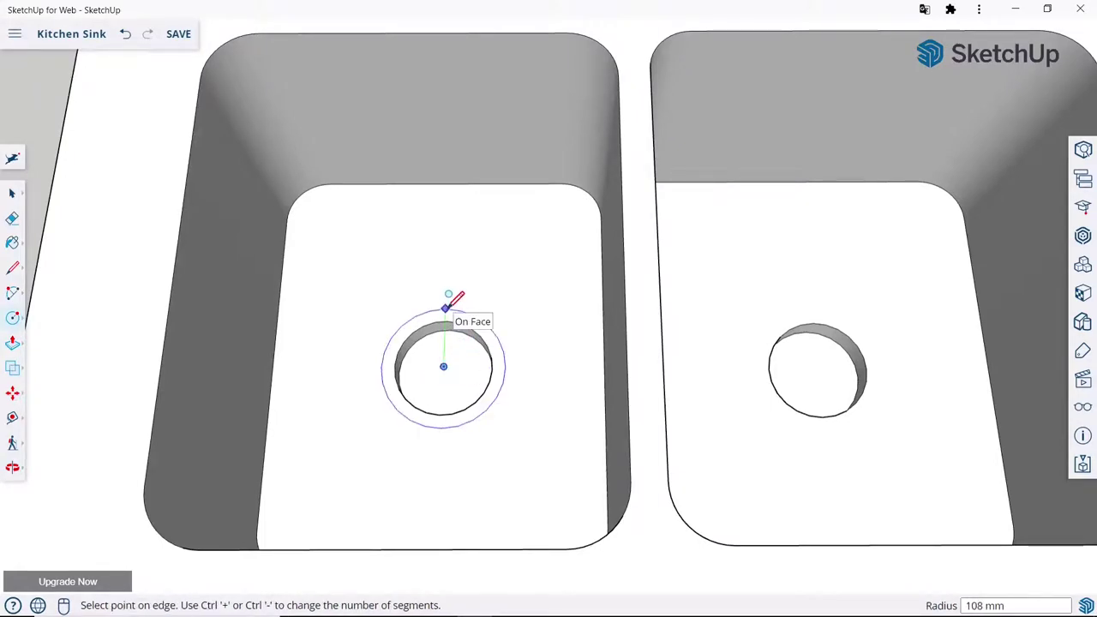
type("100")
left_click(446, 306)
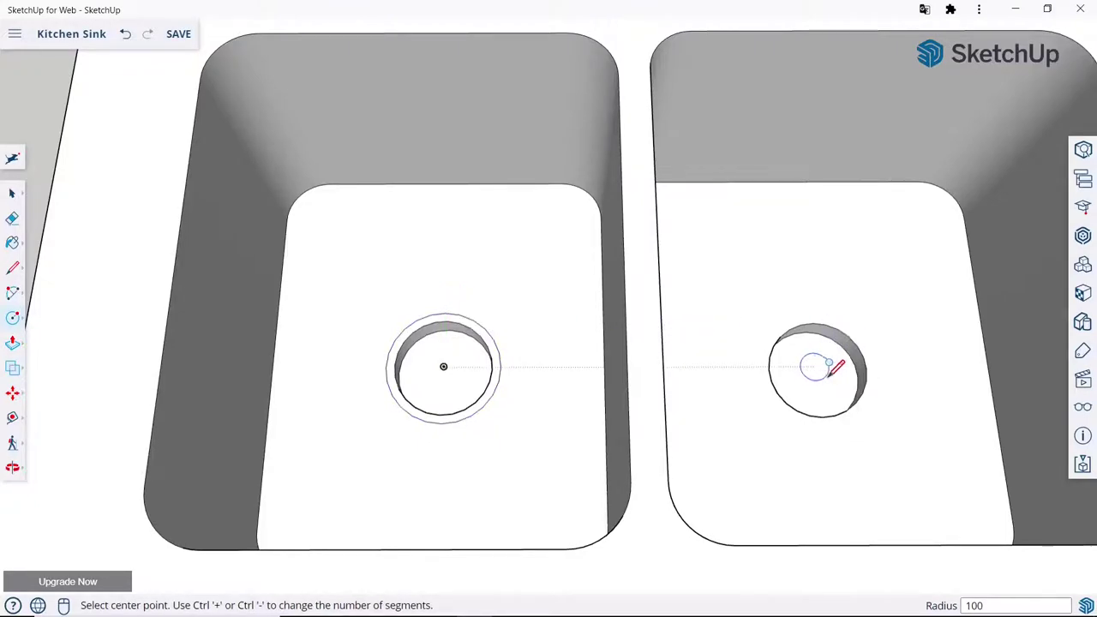
Draw a 100 mm-radius circle around the right drain hole, redrawing it after orbiting.
mouse_move(818, 367)
middle_mouse_down()
mouse_move(737, 420)
mouse_move(799, 417)
middle_mouse_up()
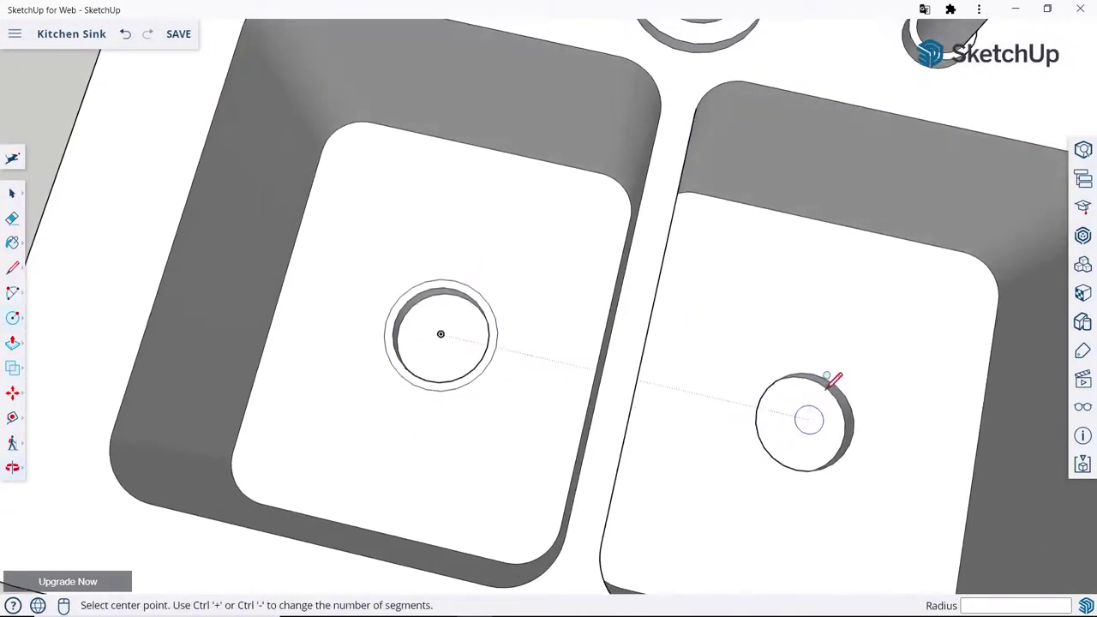
left_click(806, 419)
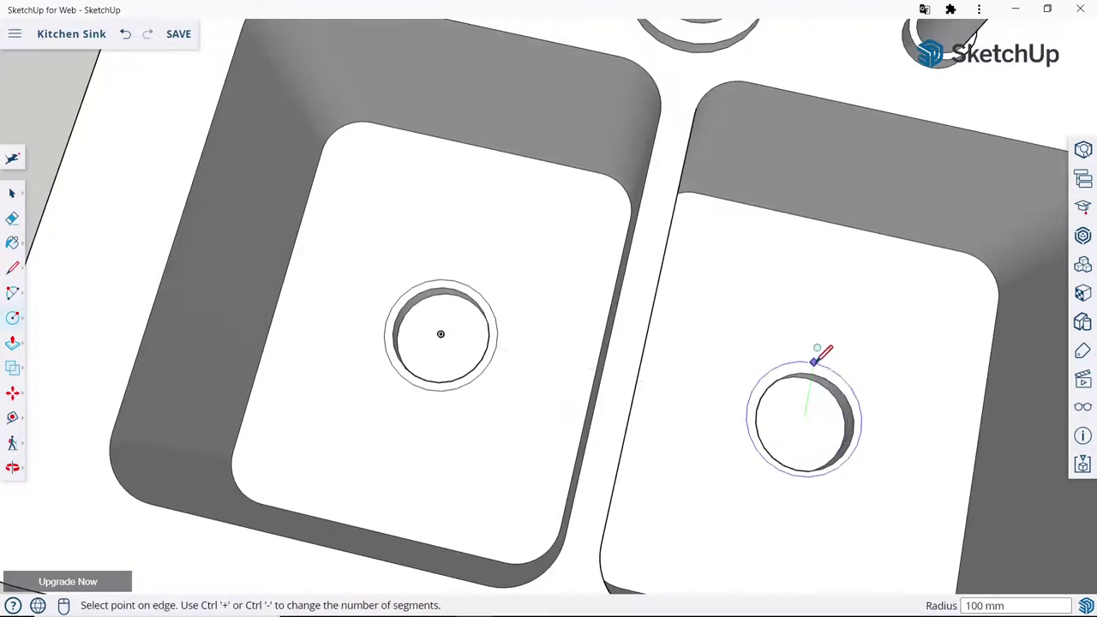
left_click(815, 361)
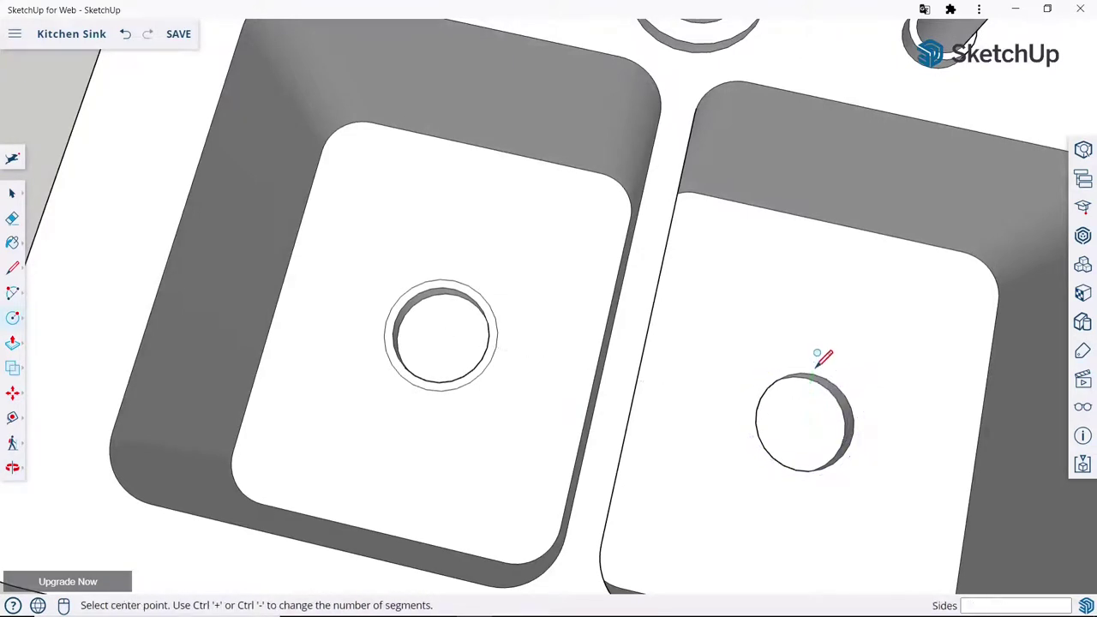
mouse_move(809, 369)
middle_mouse_down()
mouse_move(789, 314)
mouse_move(813, 450)
middle_mouse_up()
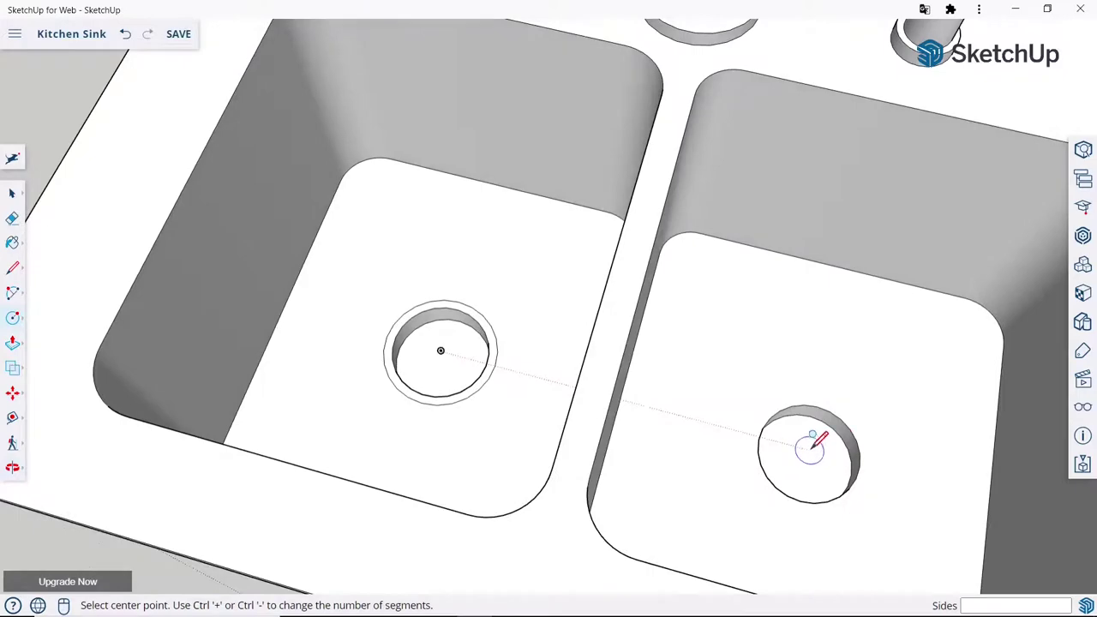
scroll(520, 355, "down", 6)
mouse_move(641, 421)
middle_mouse_down()
mouse_move(716, 408)
mouse_move(712, 489)
middle_mouse_up()
scroll(600, 363, "up", 5)
scroll(589, 362, "up", 4)
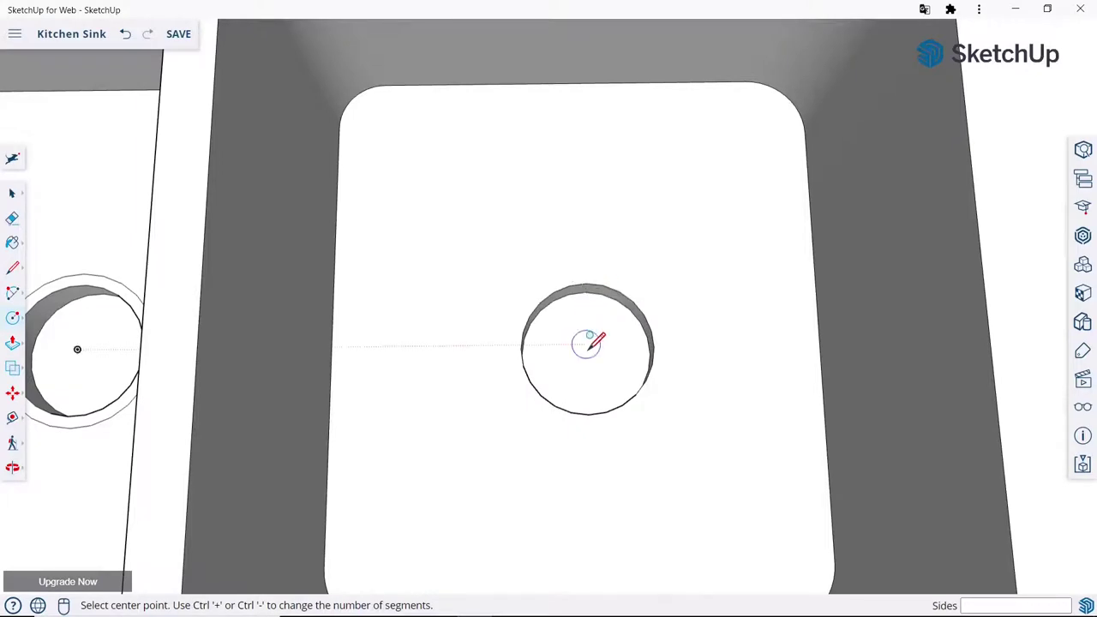
scroll(595, 344, "up", 3)
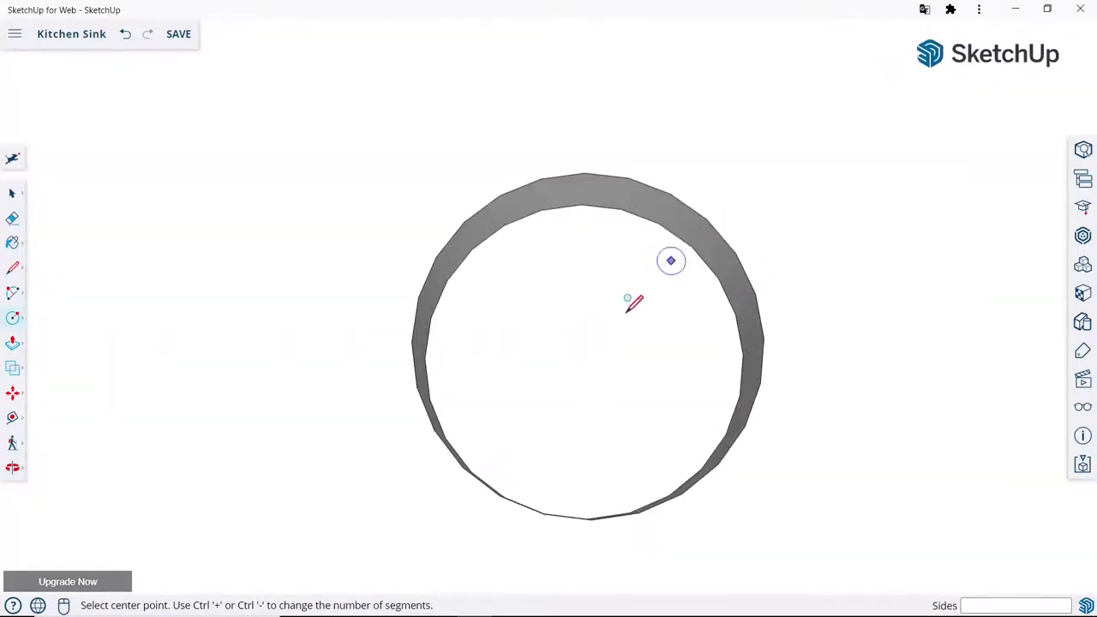
left_click(589, 339)
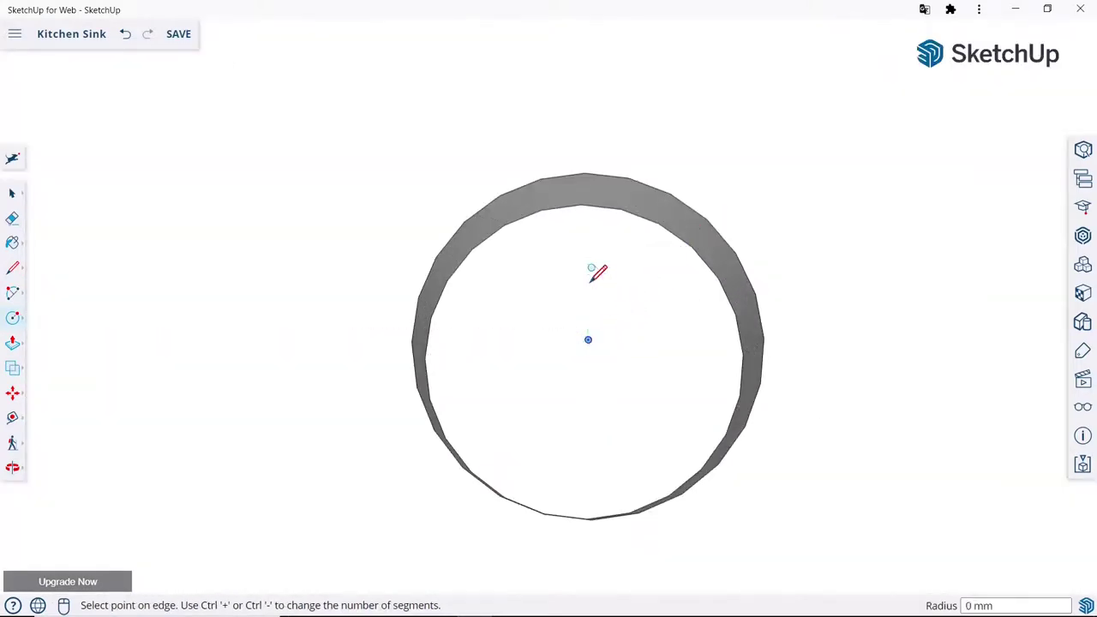
type("100")
left_click(609, 130)
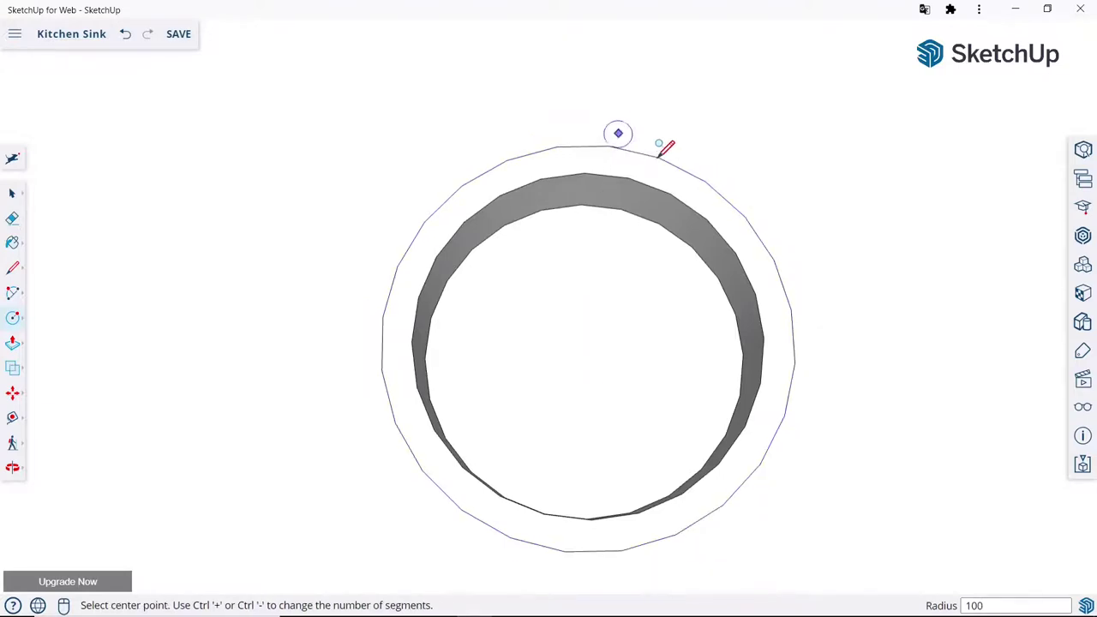
scroll(662, 162, "down", 5)
Pull the left and right drain rings up about 20 mm into raised collars.
left_click(14, 342)
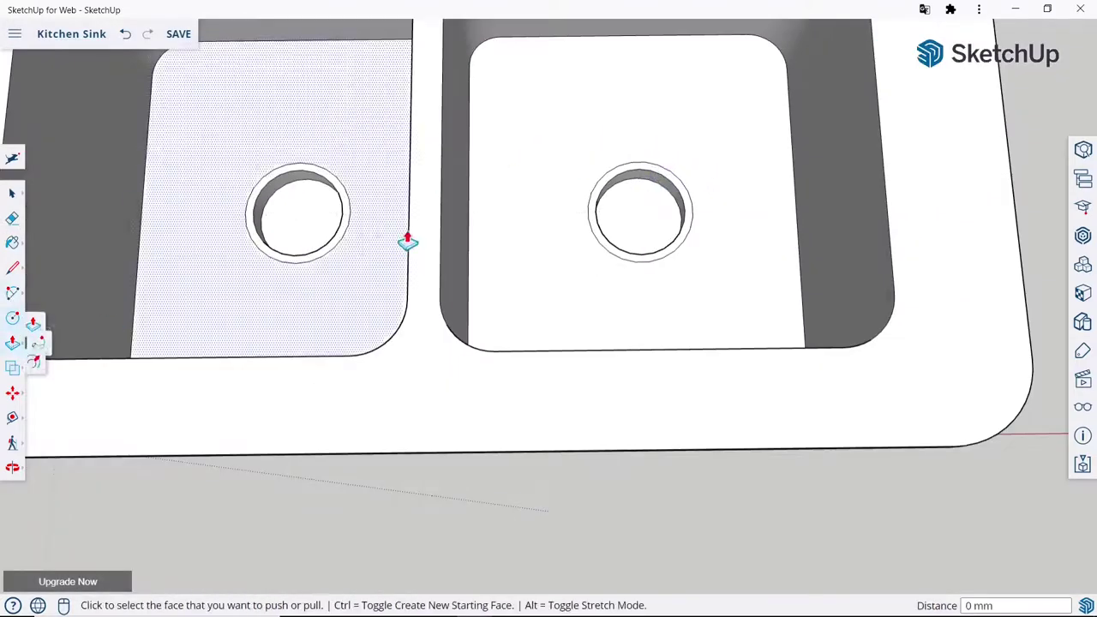
middle_click_drag(409, 240, 397, 118)
scroll(320, 177, "up", 4)
left_click(321, 230)
type("20")
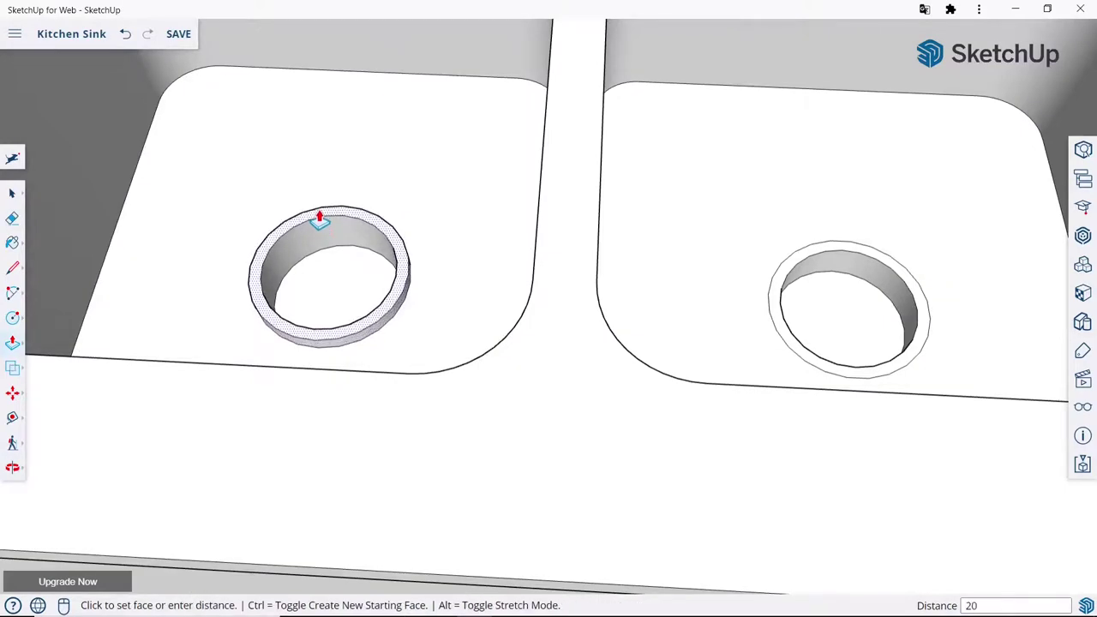
left_click(319, 222)
left_click(804, 256)
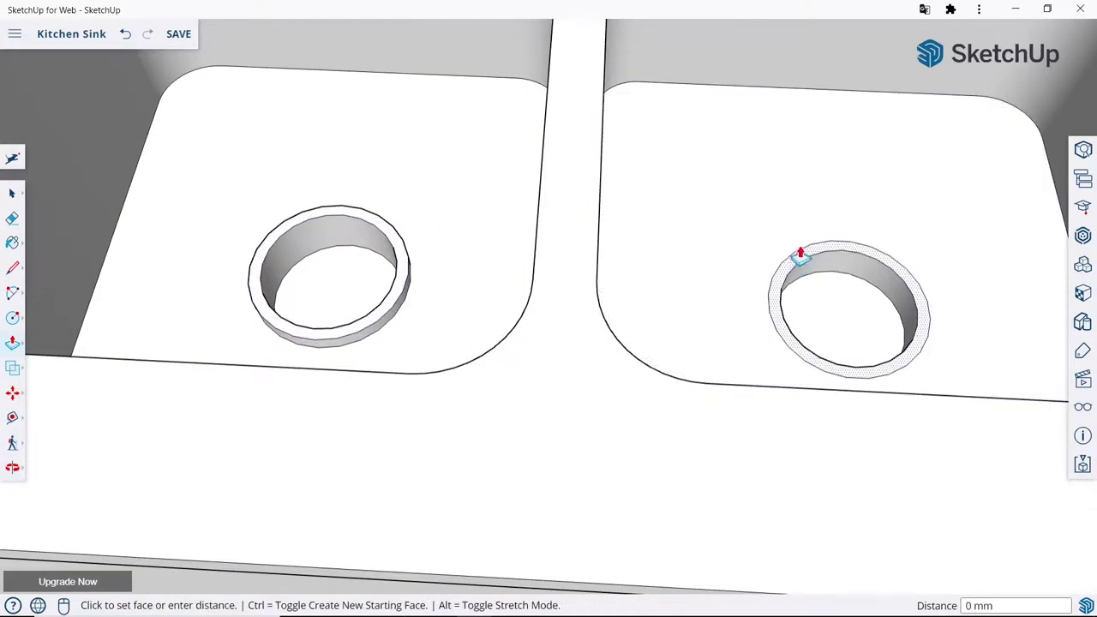
type("20")
left_click(801, 248)
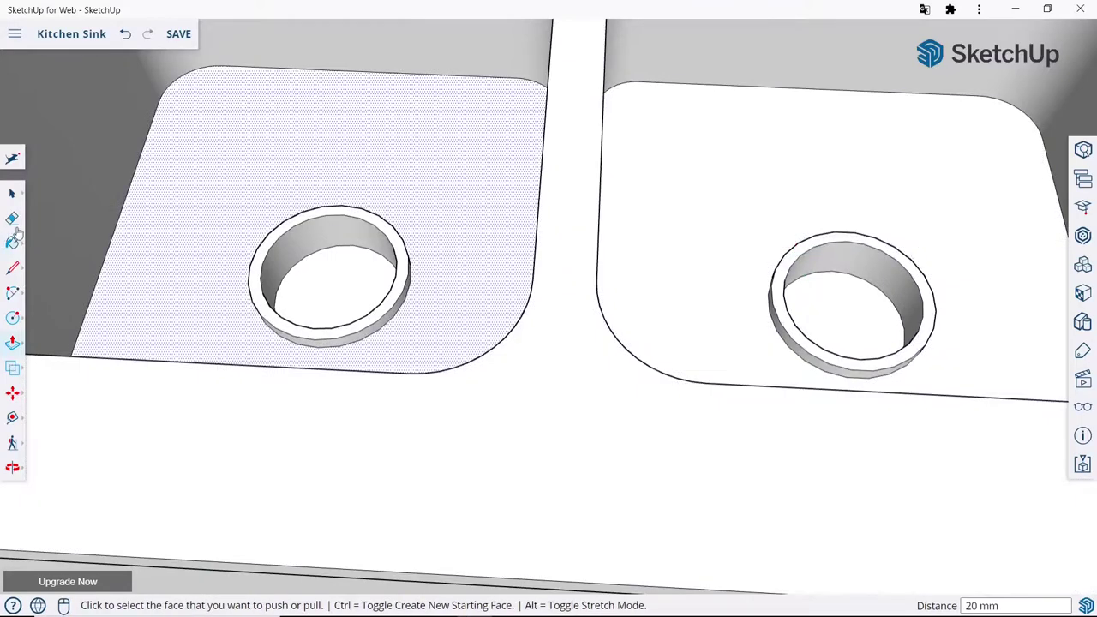
left_click(14, 196)
scroll(478, 311, "down", 5)
scroll(502, 312, "down", 3)
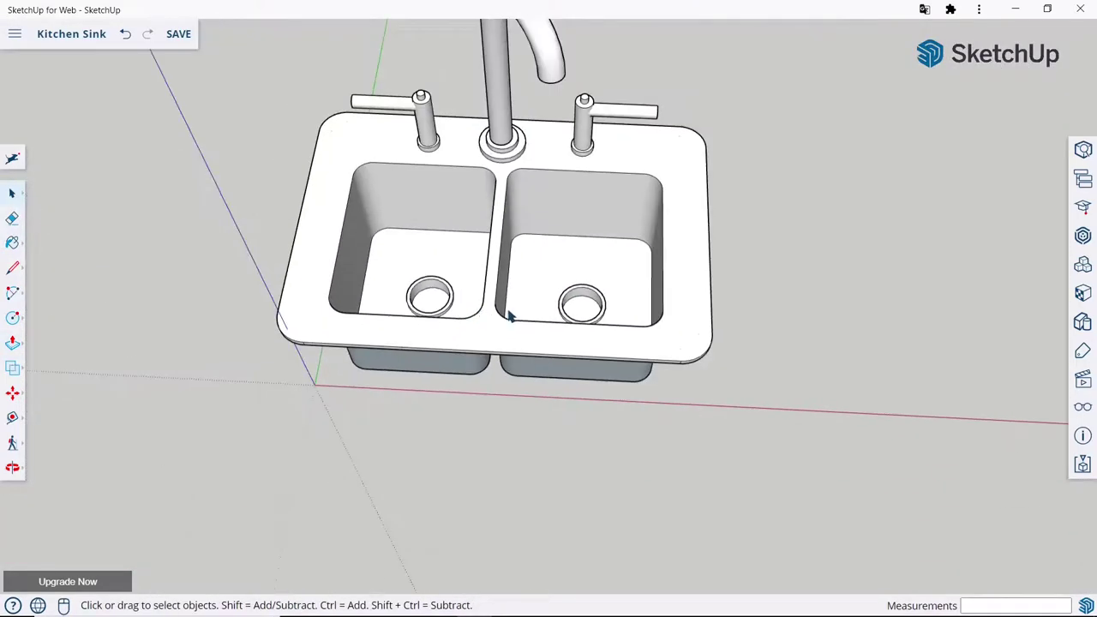
scroll(508, 257, "down", 2)
Undo the last change and make the whole sink into one group.
scroll(523, 249, "down", 2)
mouse_move(525, 264)
middle_mouse_down()
mouse_move(510, 238)
mouse_move(453, 231)
middle_mouse_up()
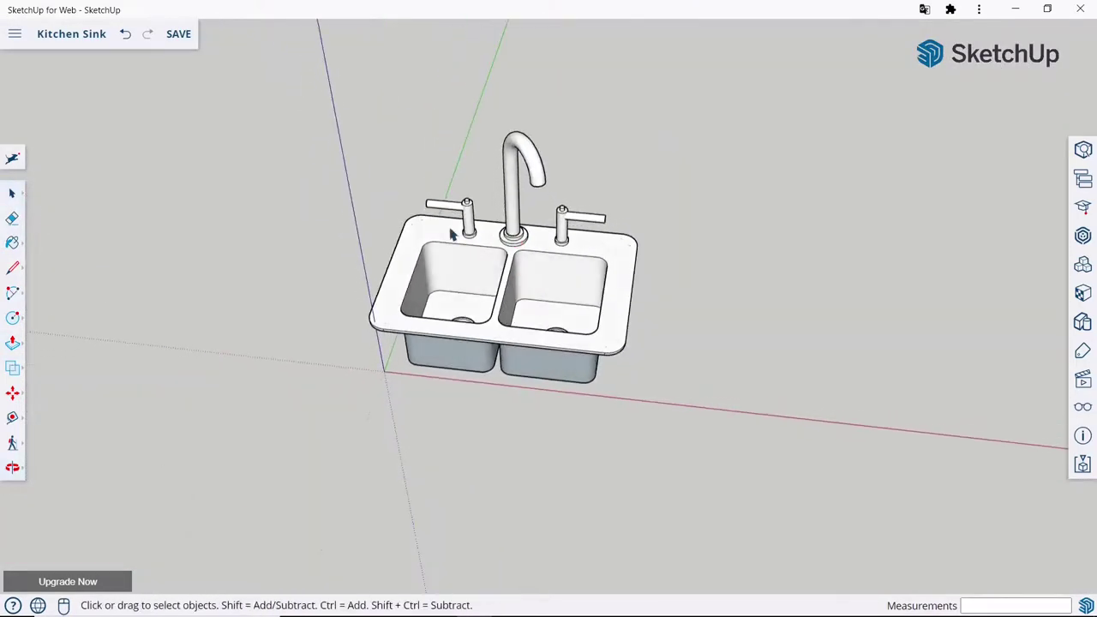
scroll(433, 230, "up", 3)
key("ctrl+z")
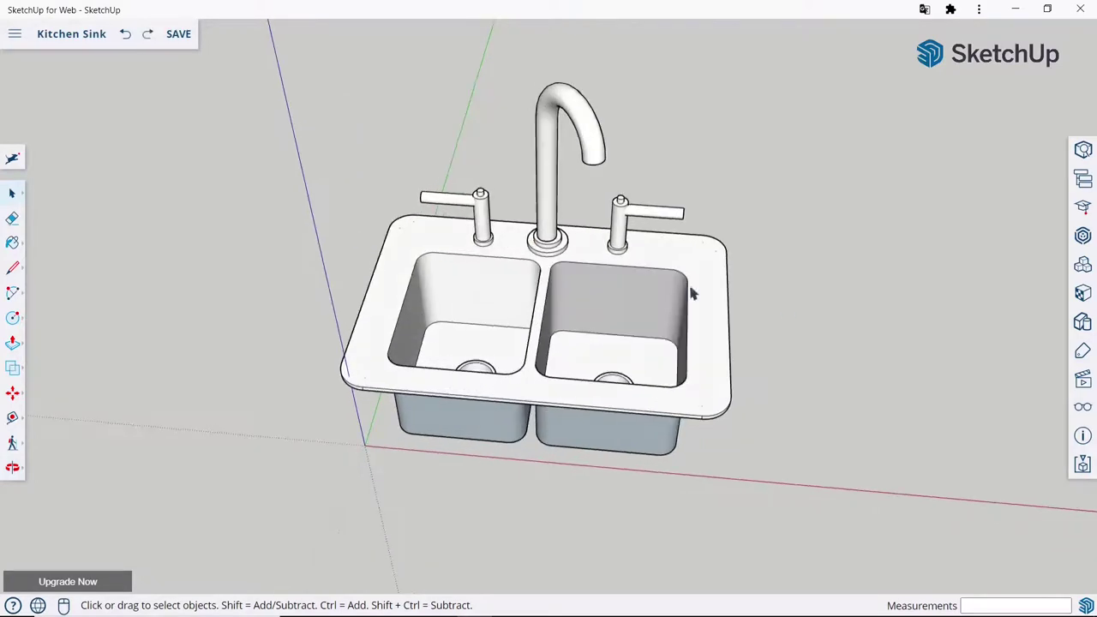
left_click_drag(243, 87, 829, 516)
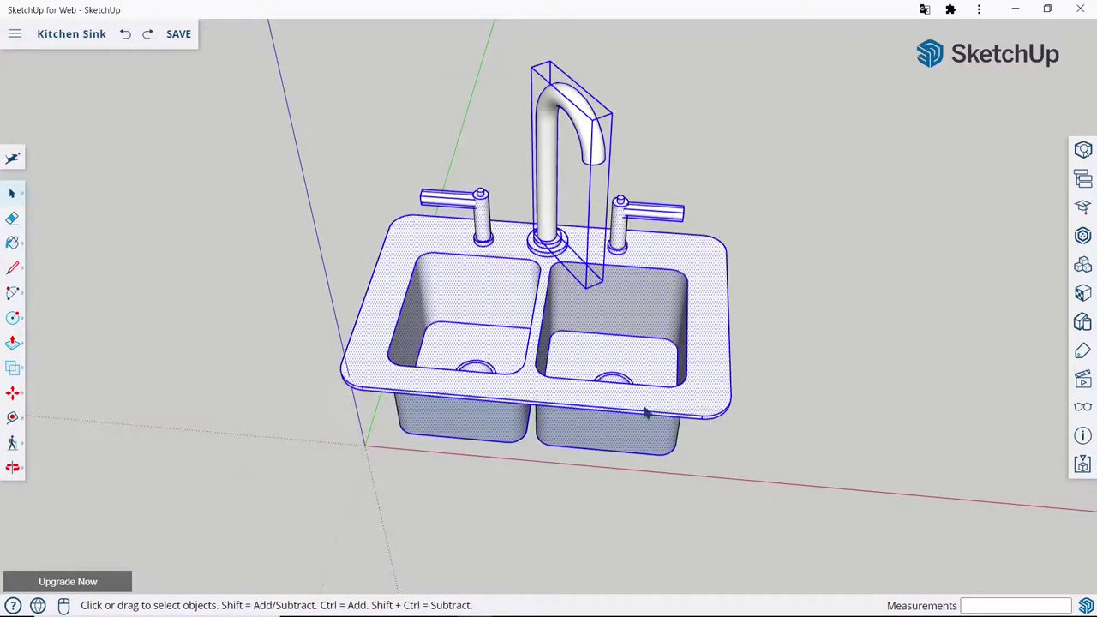
right_click(645, 412)
left_click(688, 355)
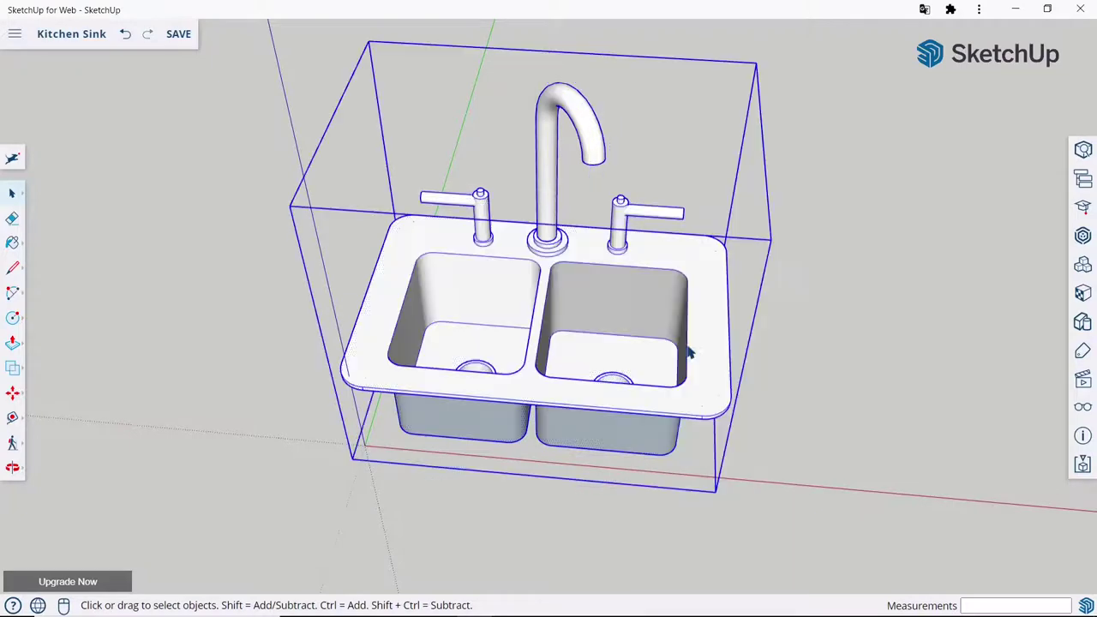
left_click(839, 337)
Paint the sink group white from the Materials colour swatches.
left_click(1083, 292)
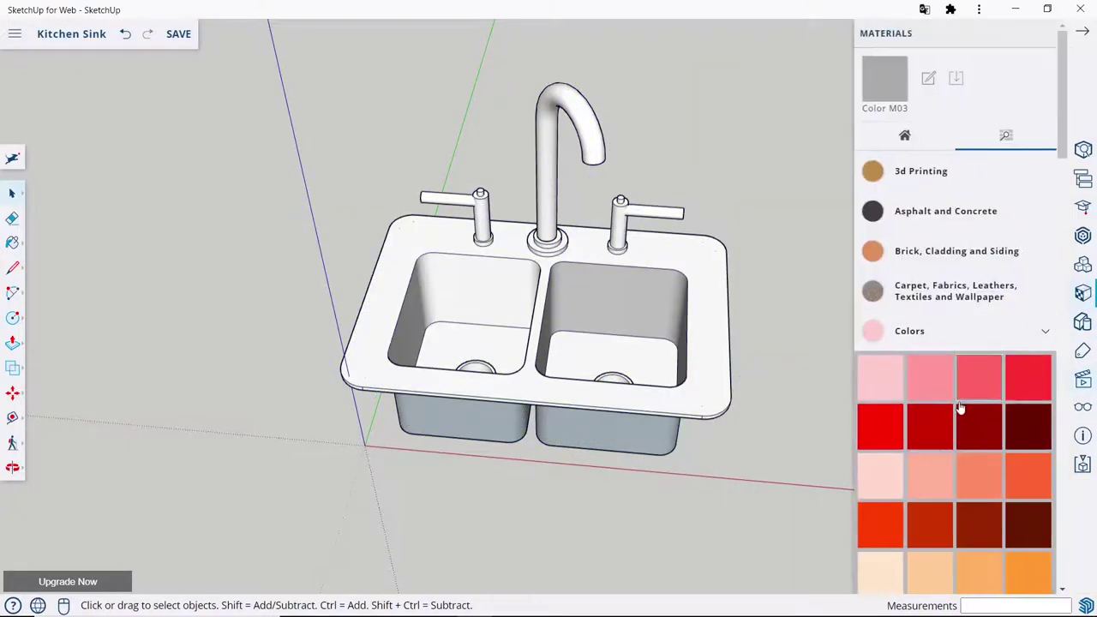
scroll(960, 411, "down", 4)
scroll(963, 402, "down", 3)
scroll(962, 401, "down", 3)
scroll(980, 399, "down", 3)
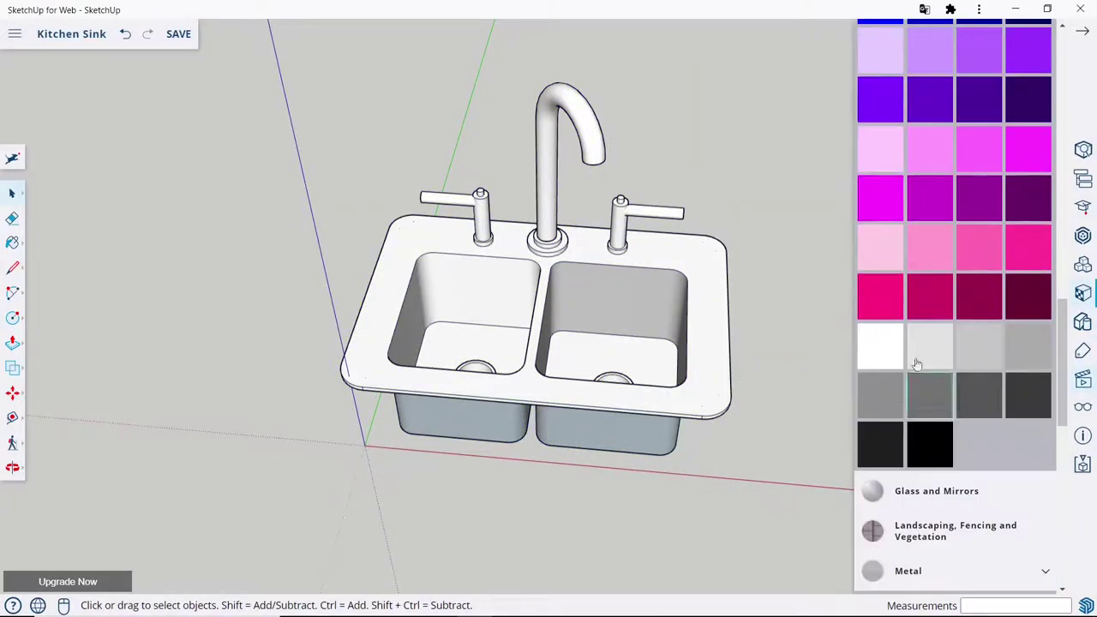
left_click(880, 345)
left_click(711, 318)
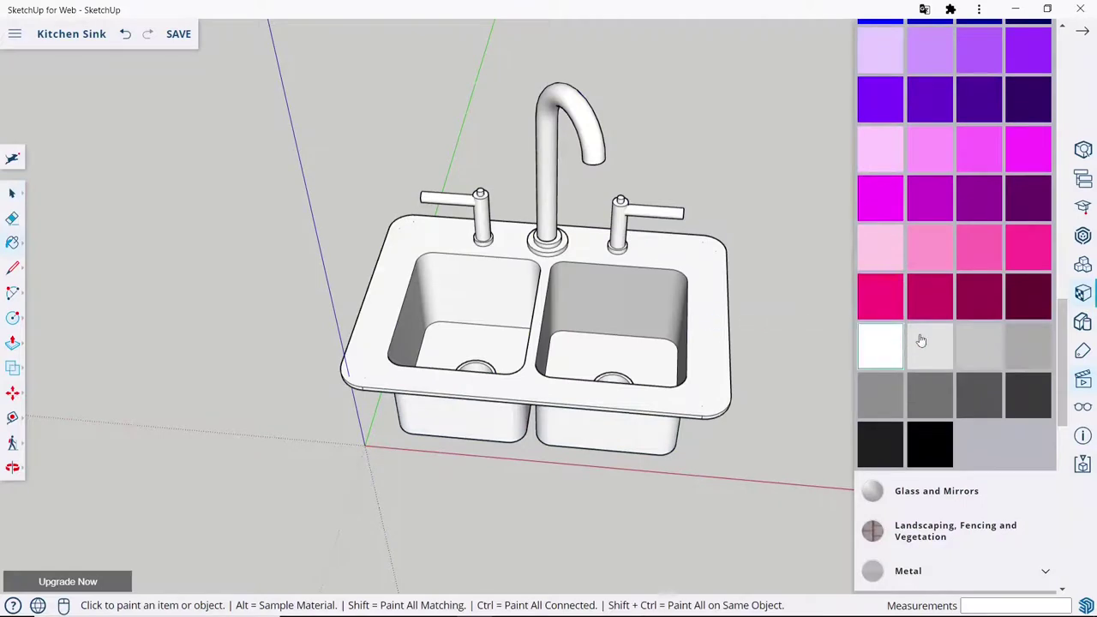
Explode the sink group back into loose geometry.
left_click(12, 193)
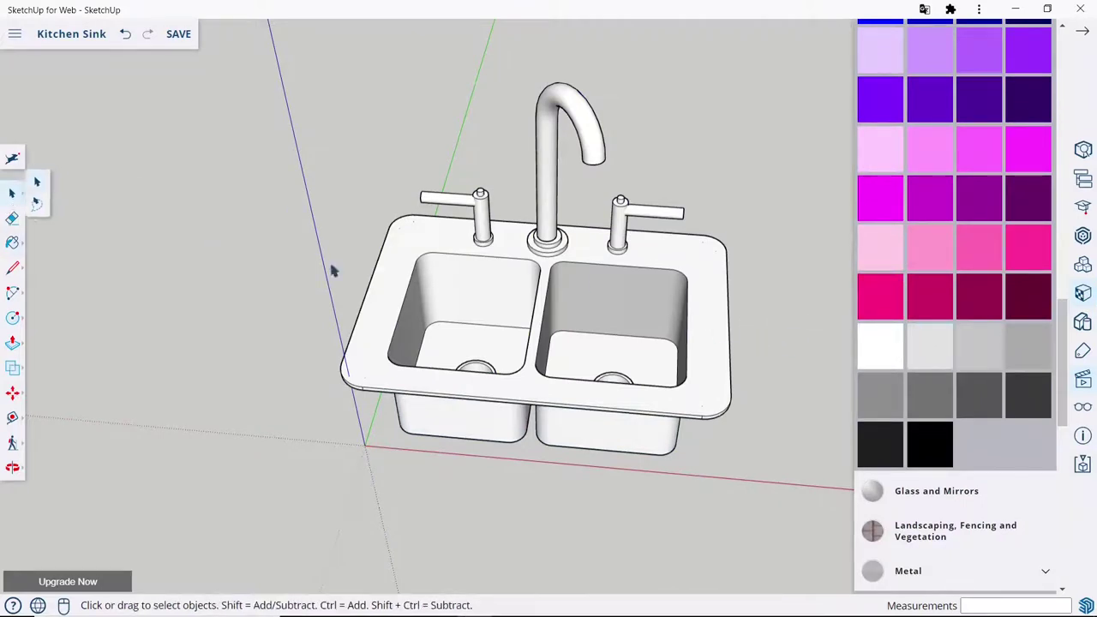
left_click(394, 282)
right_click(420, 290)
left_click(449, 346)
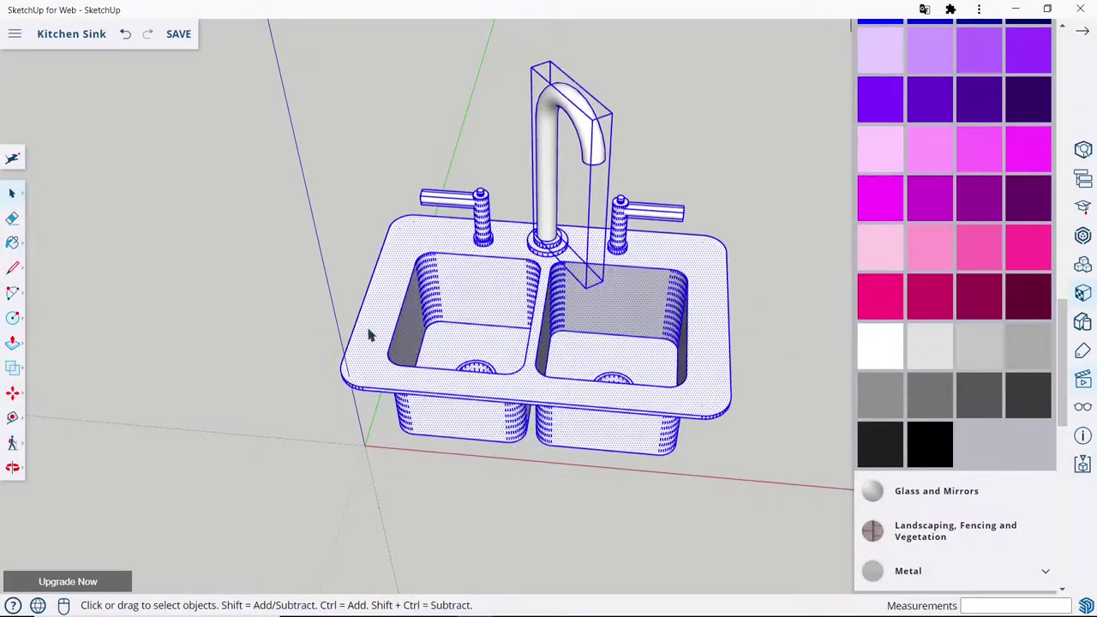
left_click(288, 315)
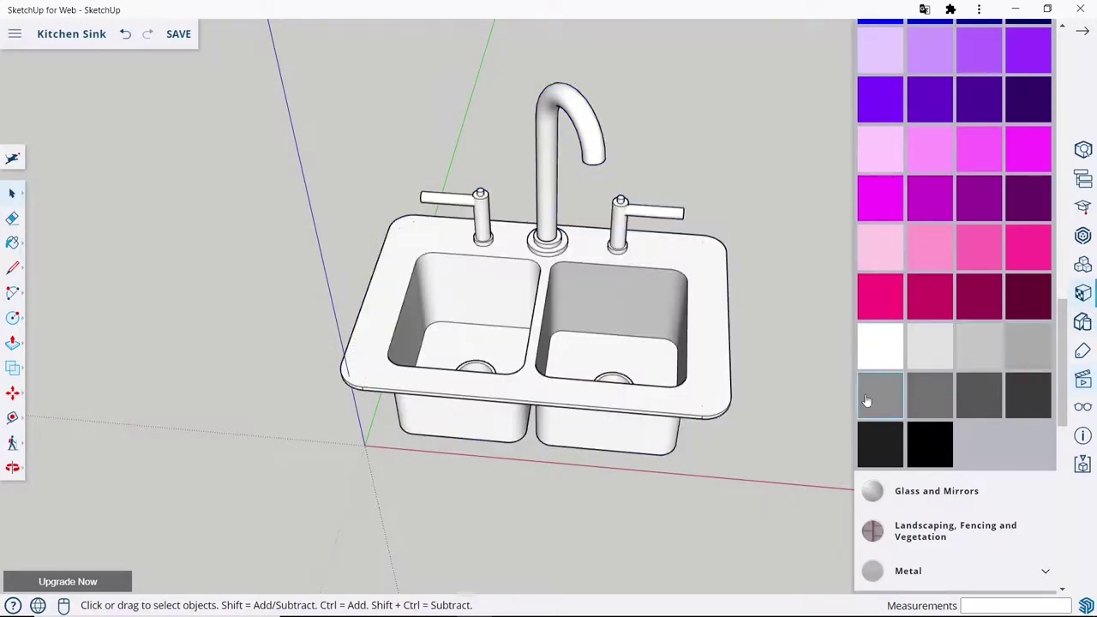
Paint the faucet spout, both handles and their top caps mid grey.
left_click(1029, 345)
left_click(555, 150)
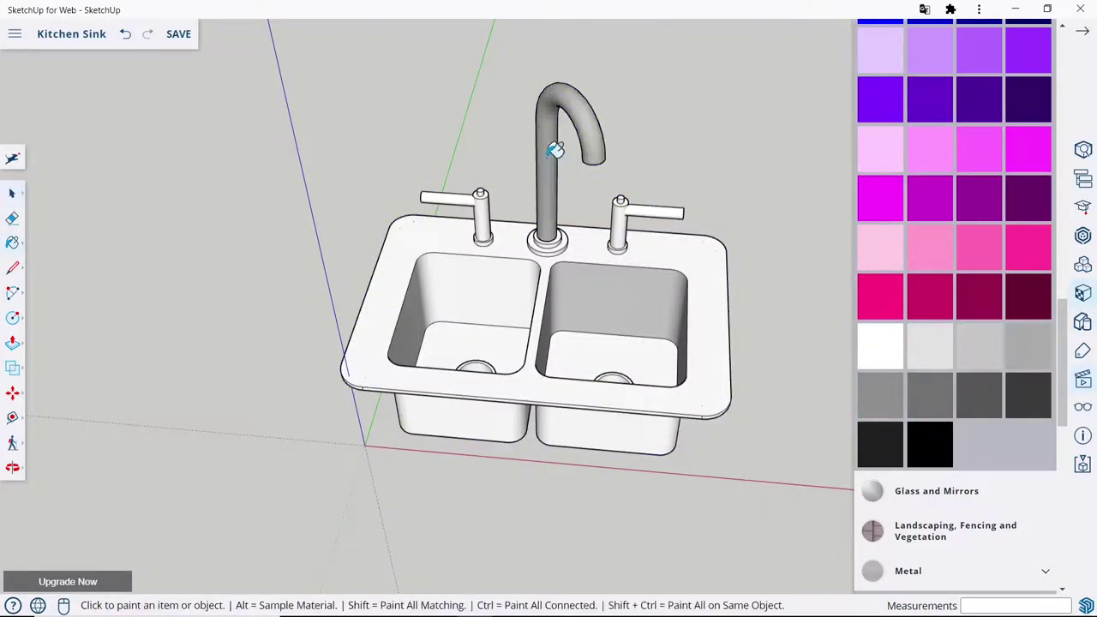
scroll(662, 199, "up", 3)
scroll(649, 191, "up", 2)
left_click(611, 208)
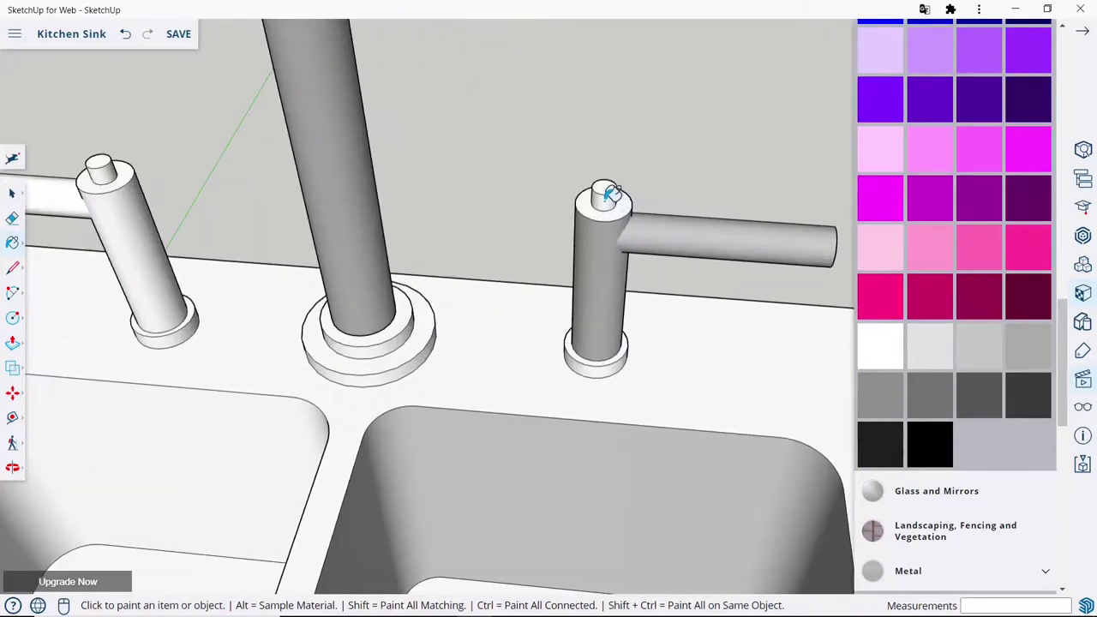
scroll(608, 199, "up", 2)
left_click(610, 201)
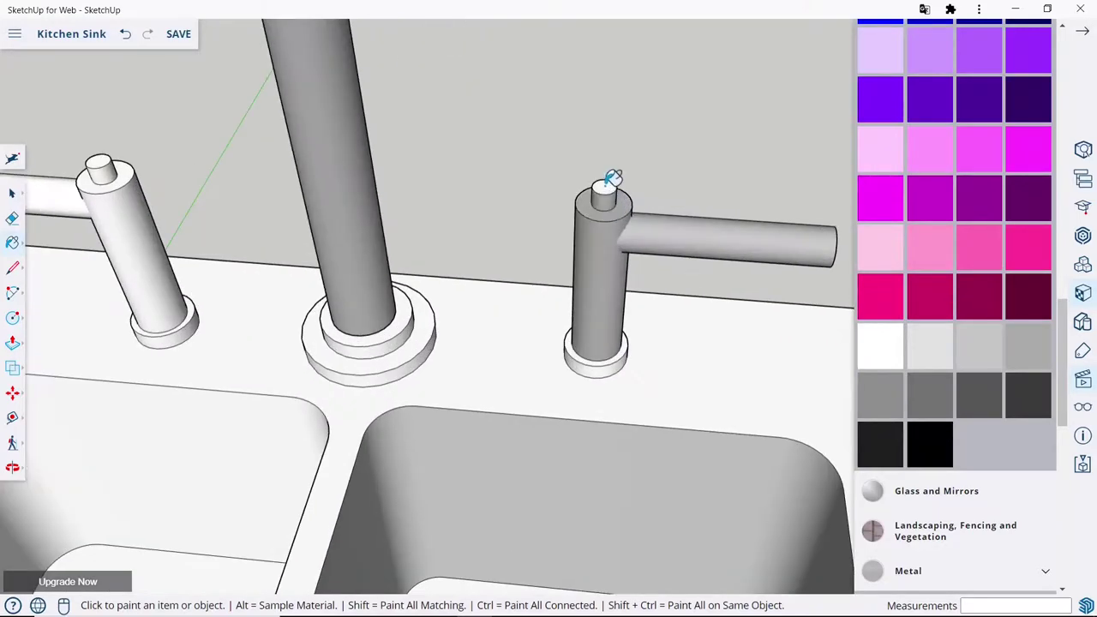
scroll(611, 268, "down", 3)
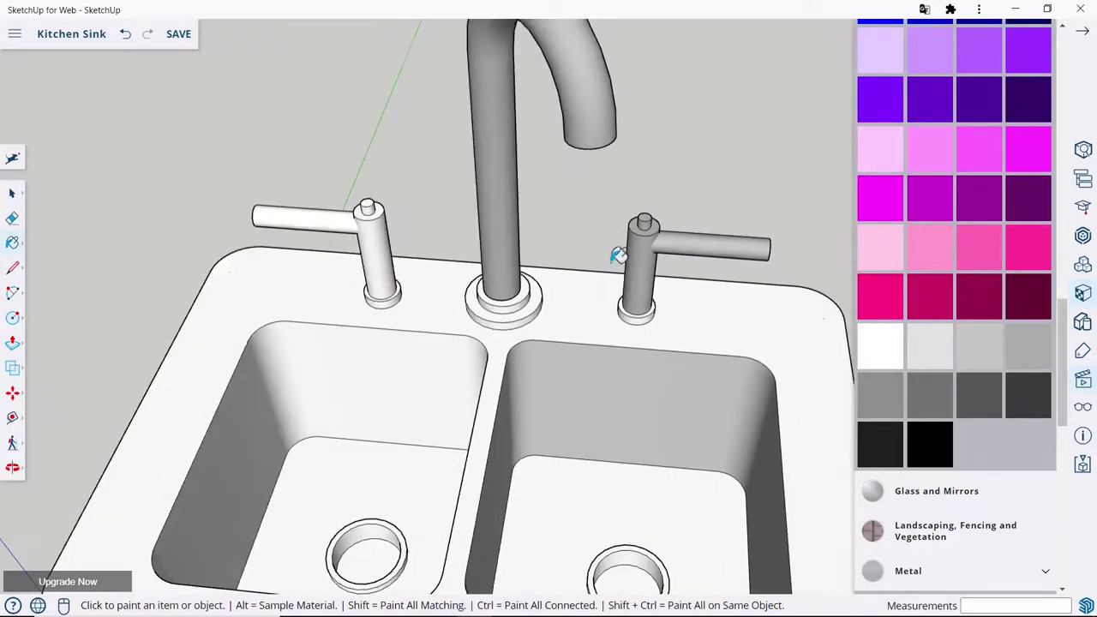
left_click(372, 228)
scroll(370, 214, "up", 2)
left_click(374, 199)
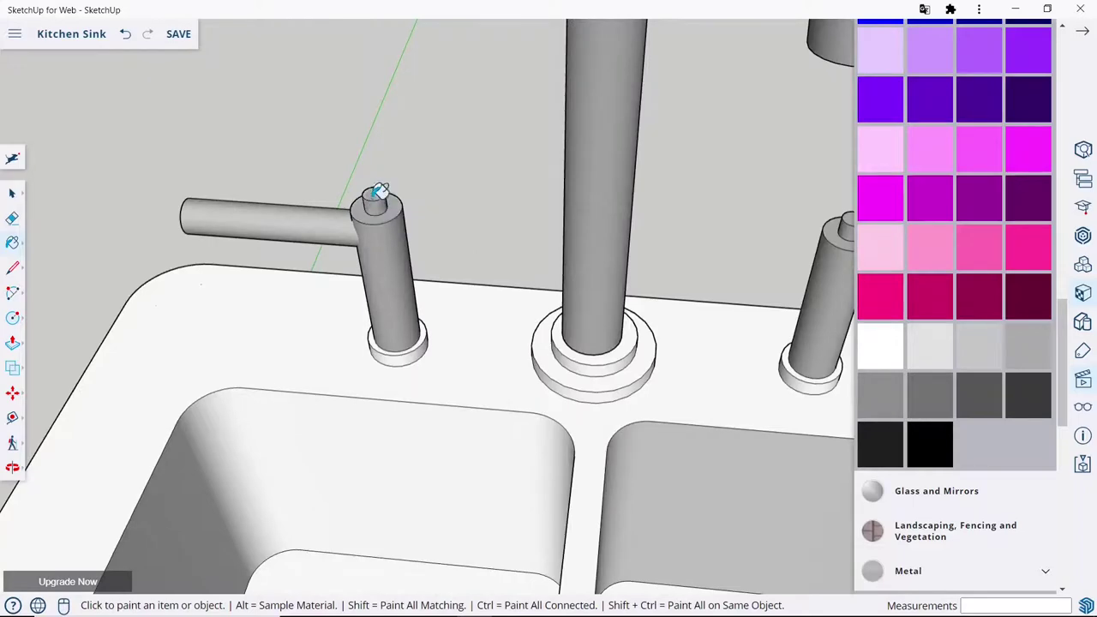
Paint the faucet's stepped base rings and both handle base rings grey.
scroll(380, 191, "down", 3)
scroll(644, 238, "up", 3)
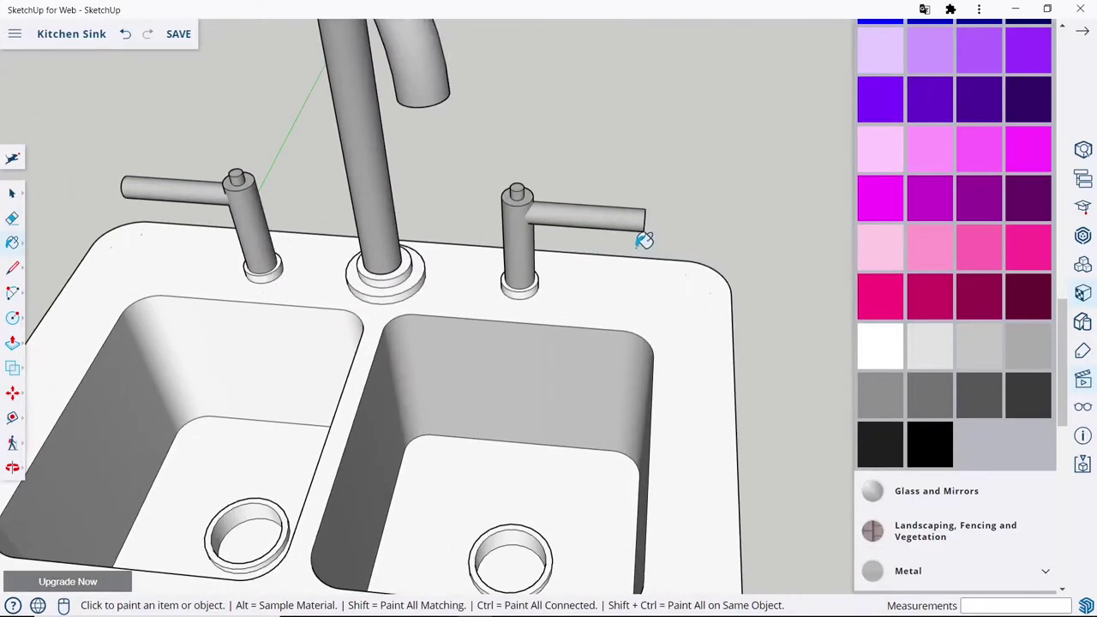
middle_click_drag(466, 270, 646, 199)
scroll(646, 199, "up", 2)
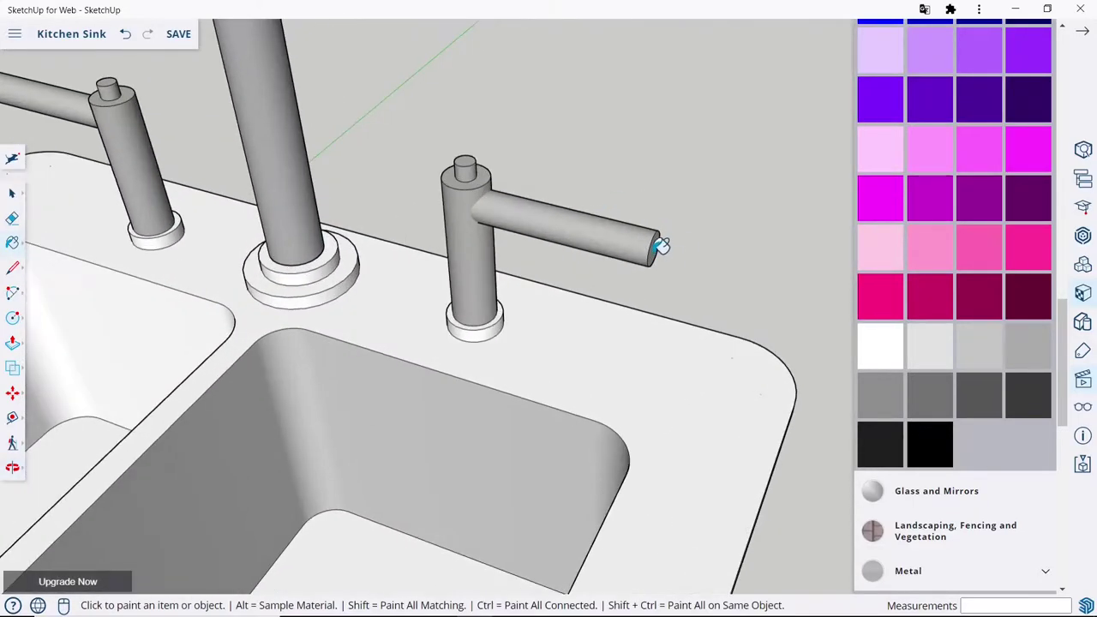
mouse_move(660, 246)
middle_mouse_down()
mouse_move(506, 201)
mouse_move(753, 294)
mouse_move(522, 257)
mouse_move(595, 232)
mouse_move(342, 289)
mouse_move(524, 274)
middle_mouse_up()
scroll(524, 225, "down", 5)
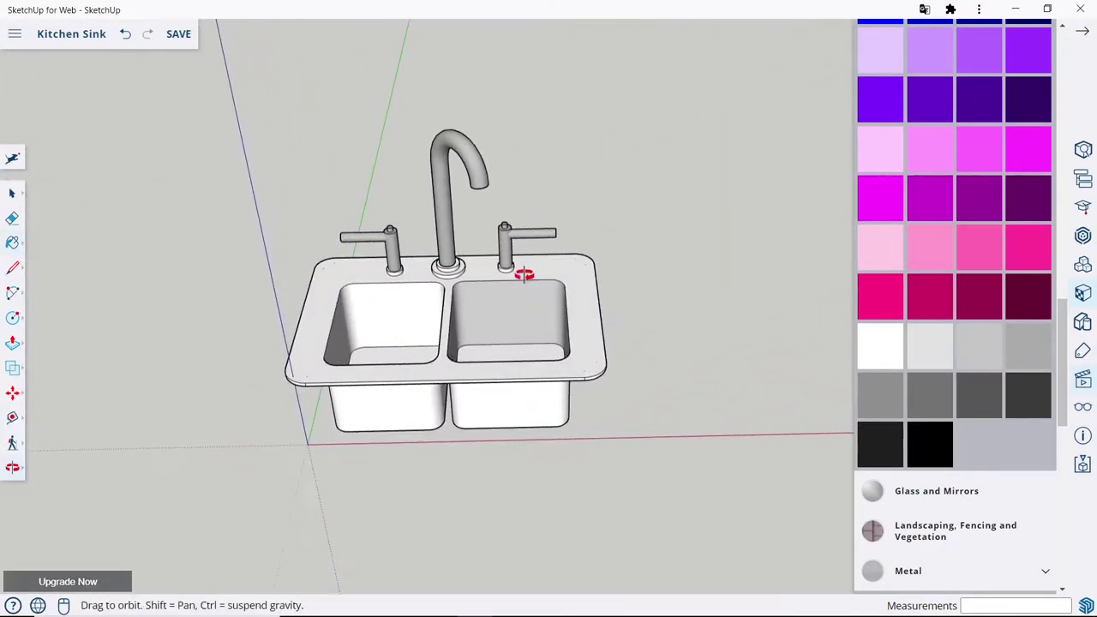
scroll(465, 288, "up", 2)
scroll(386, 269, "down", 2)
scroll(349, 258, "up", 2)
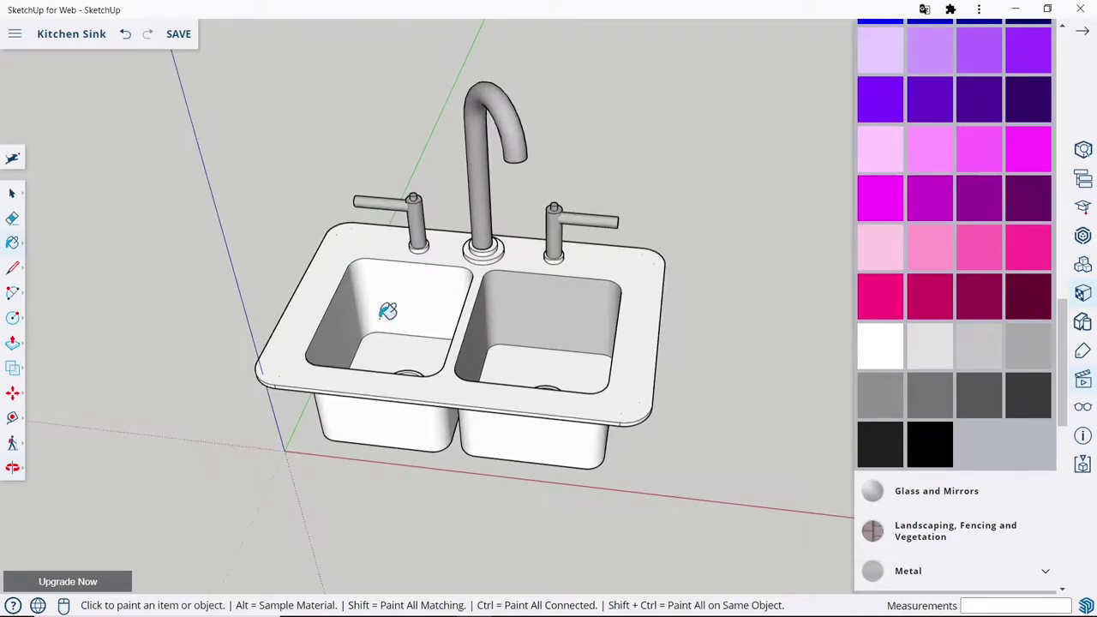
scroll(388, 311, "up", 2)
scroll(553, 216, "up", 3)
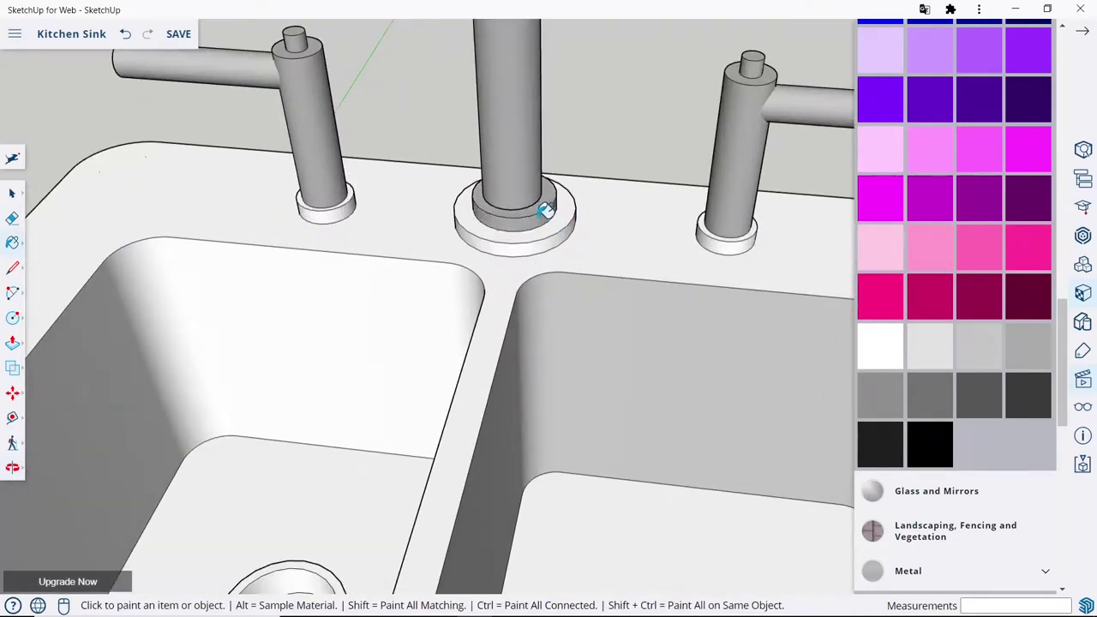
left_click(548, 228)
left_click(549, 237)
left_click(725, 227)
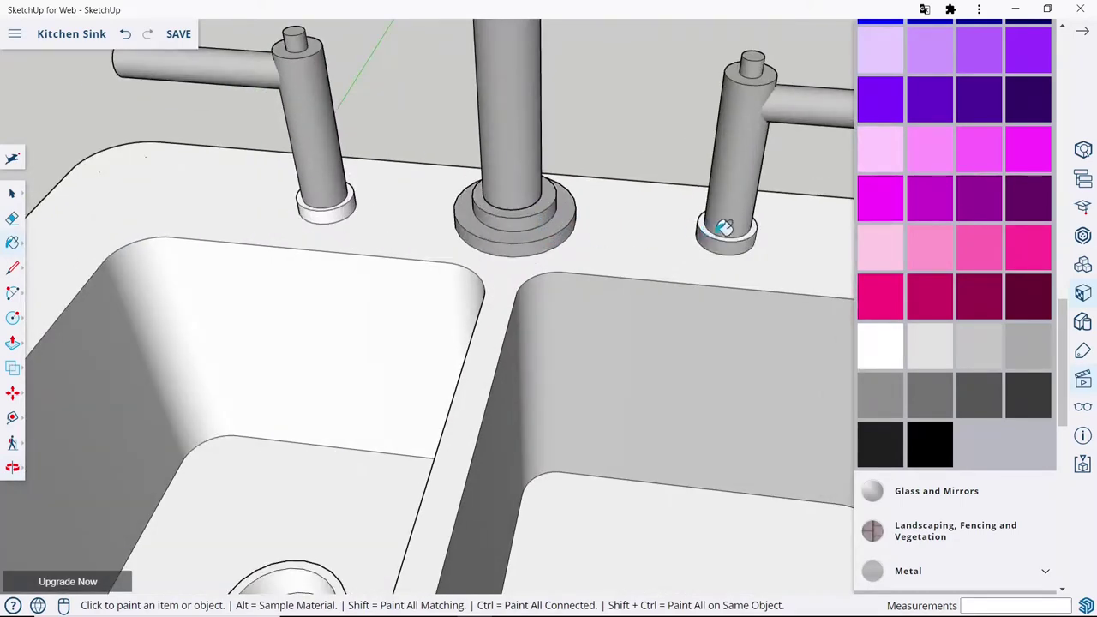
scroll(725, 229, "up", 2)
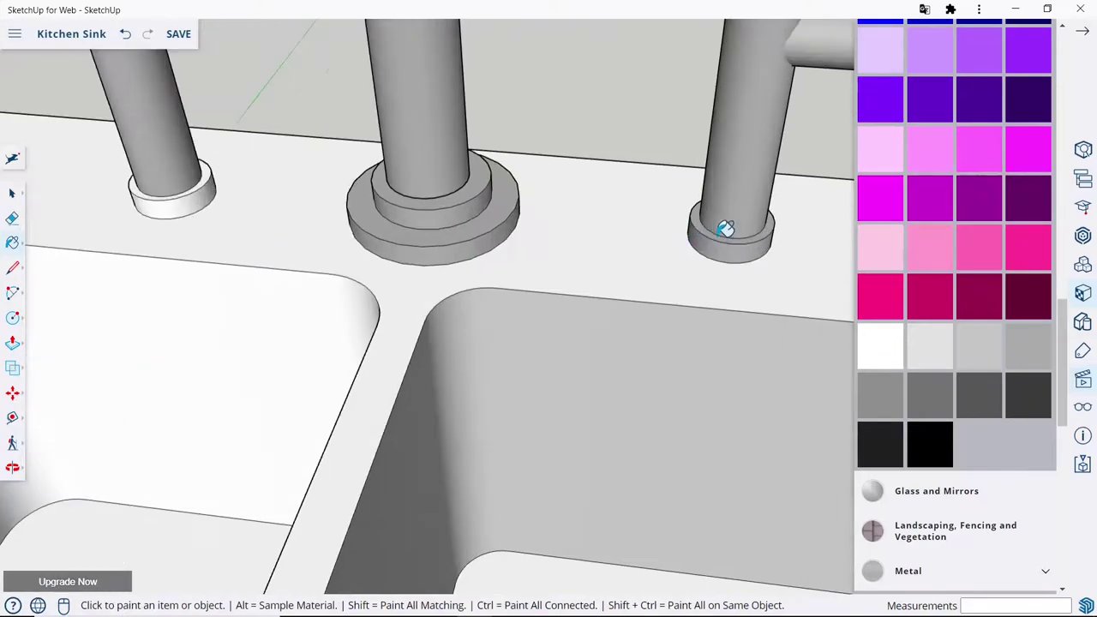
left_click(211, 181)
scroll(208, 177, "up", 2)
left_click(214, 174)
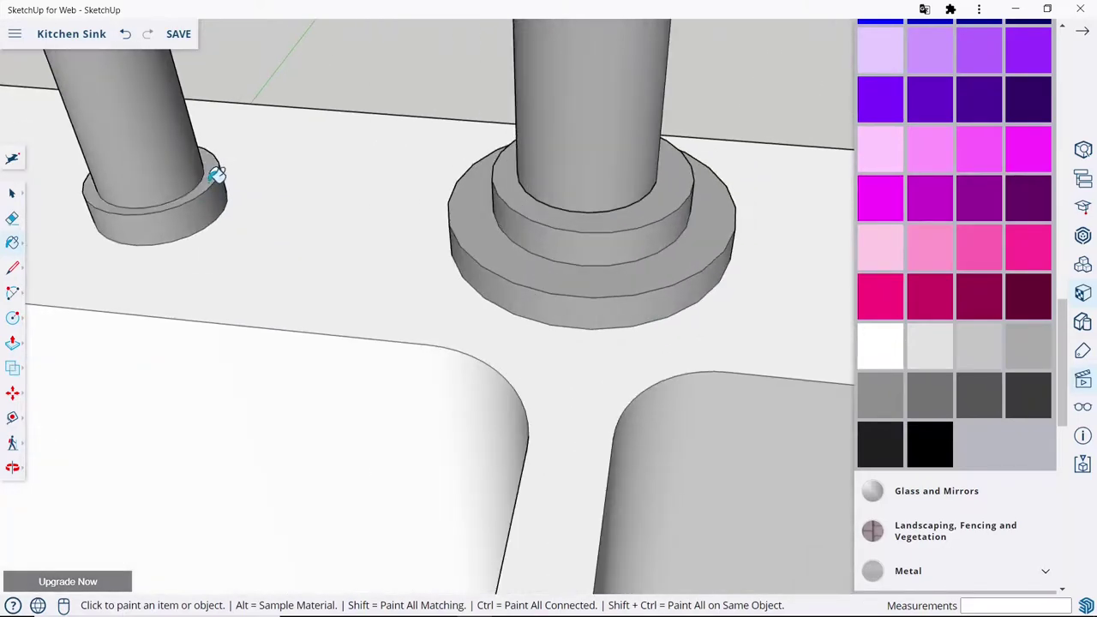
scroll(547, 227, "down", 3)
scroll(549, 226, "down", 3)
scroll(549, 248, "down", 1)
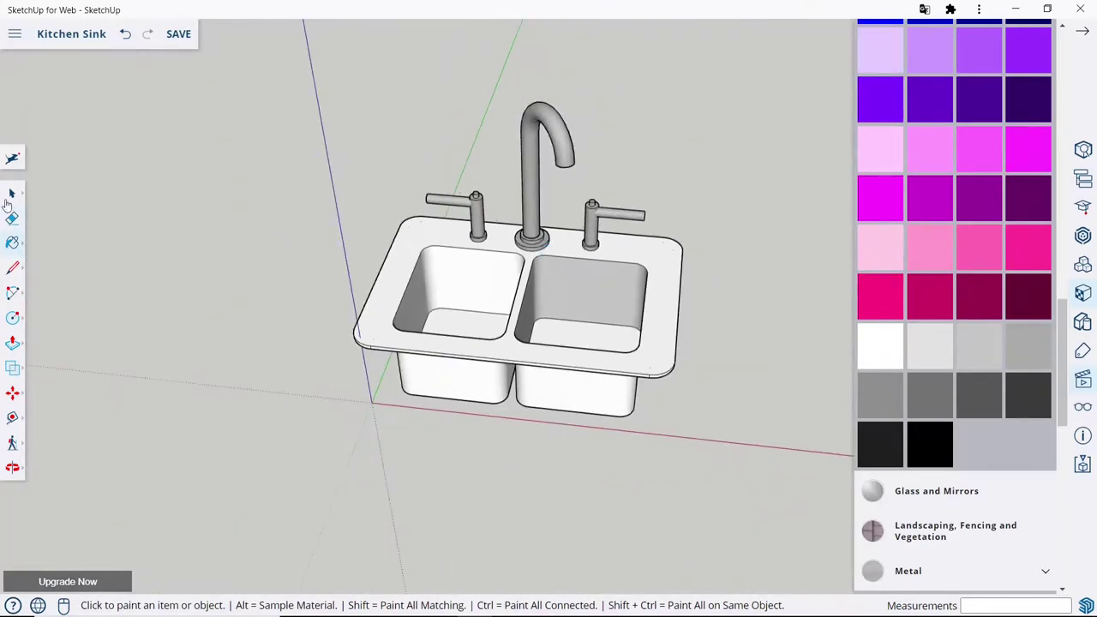
Close Materials and turn off Axes and Section Cuts in the Display panel.
left_click(11, 193)
left_click(1082, 32)
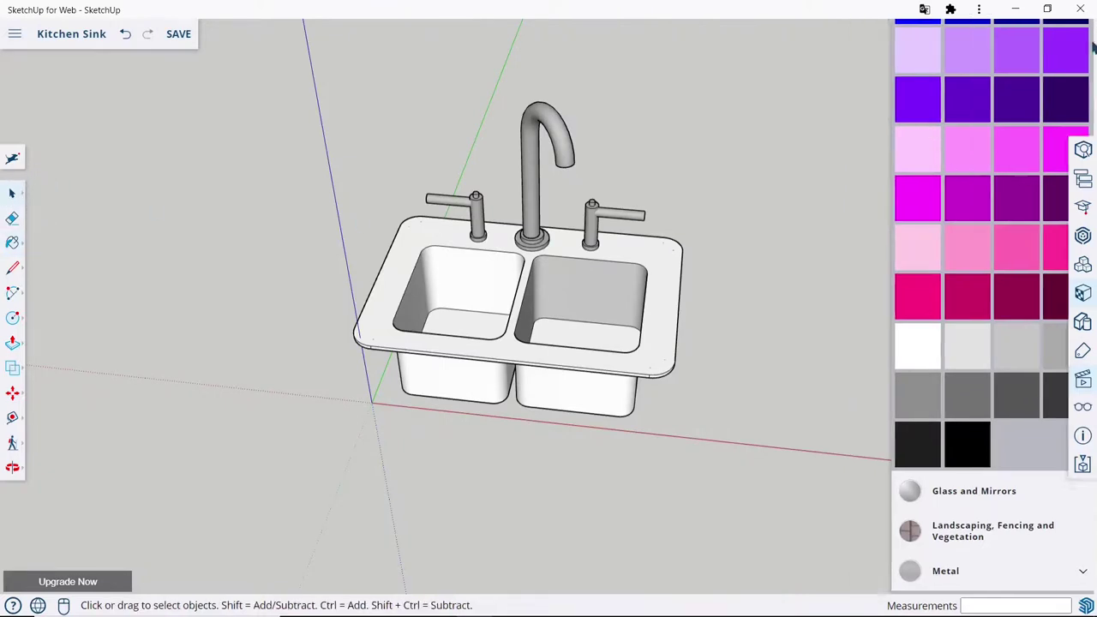
left_click(1082, 415)
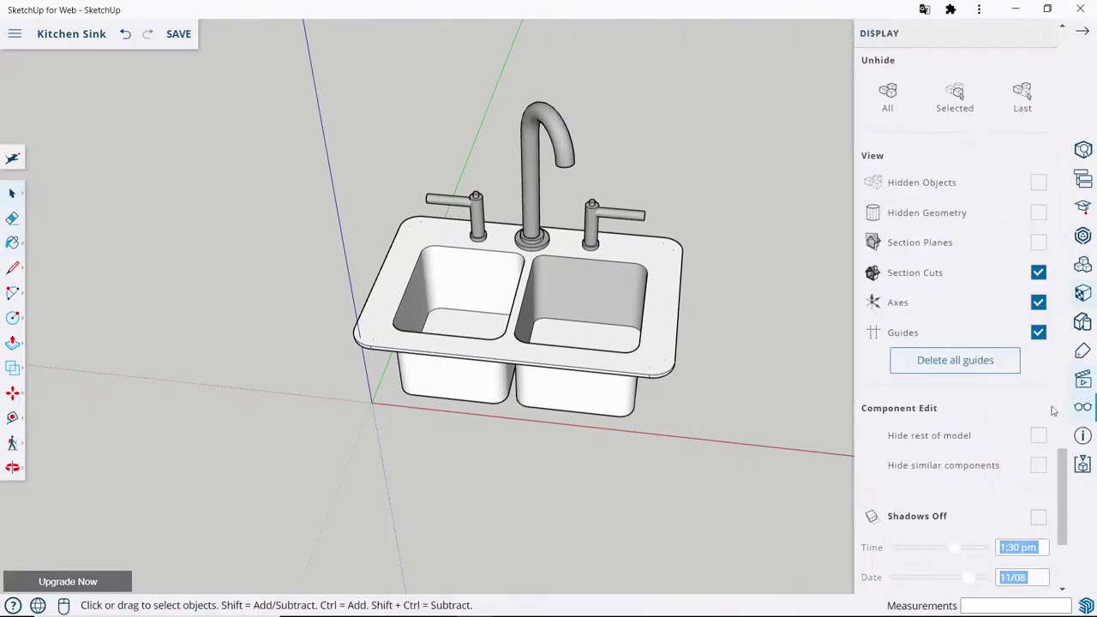
left_click(1038, 302)
left_click(1038, 273)
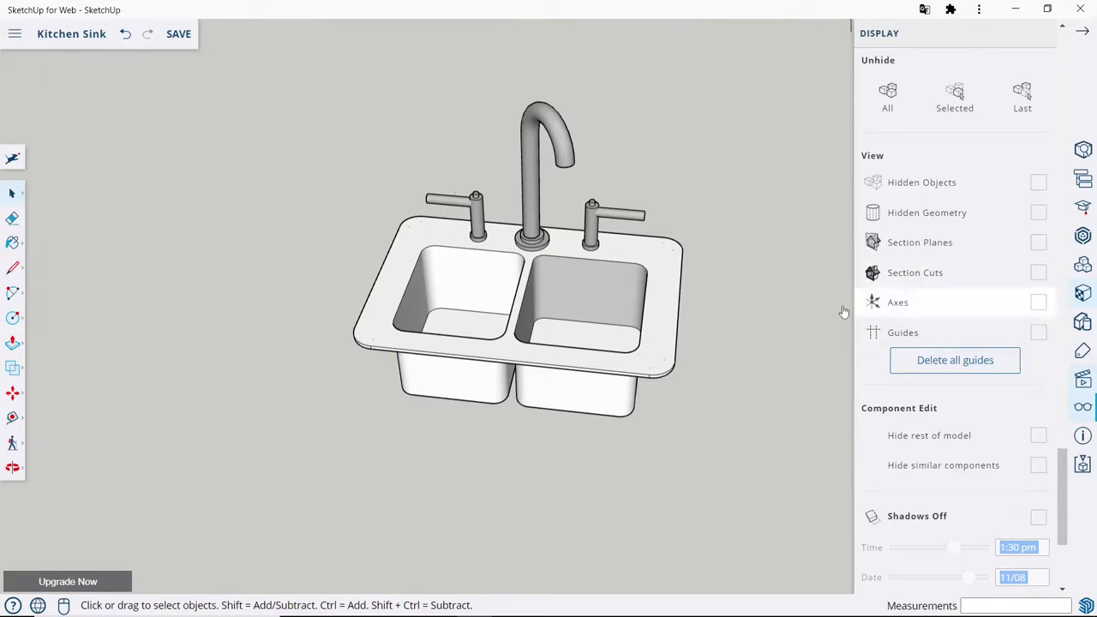
left_click(1086, 45)
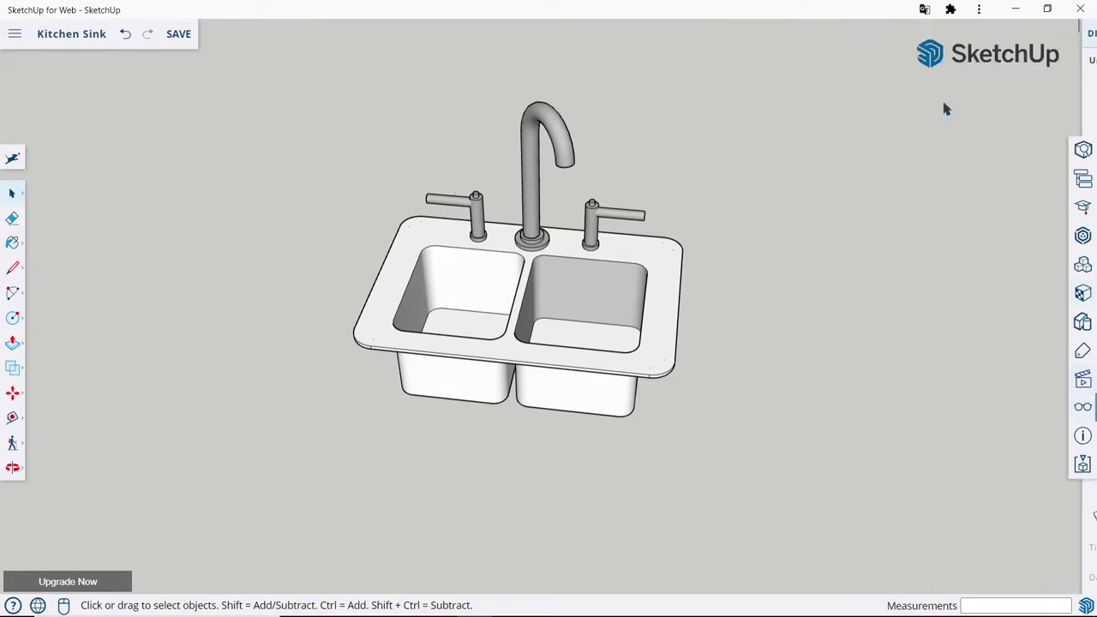
left_click(12, 467)
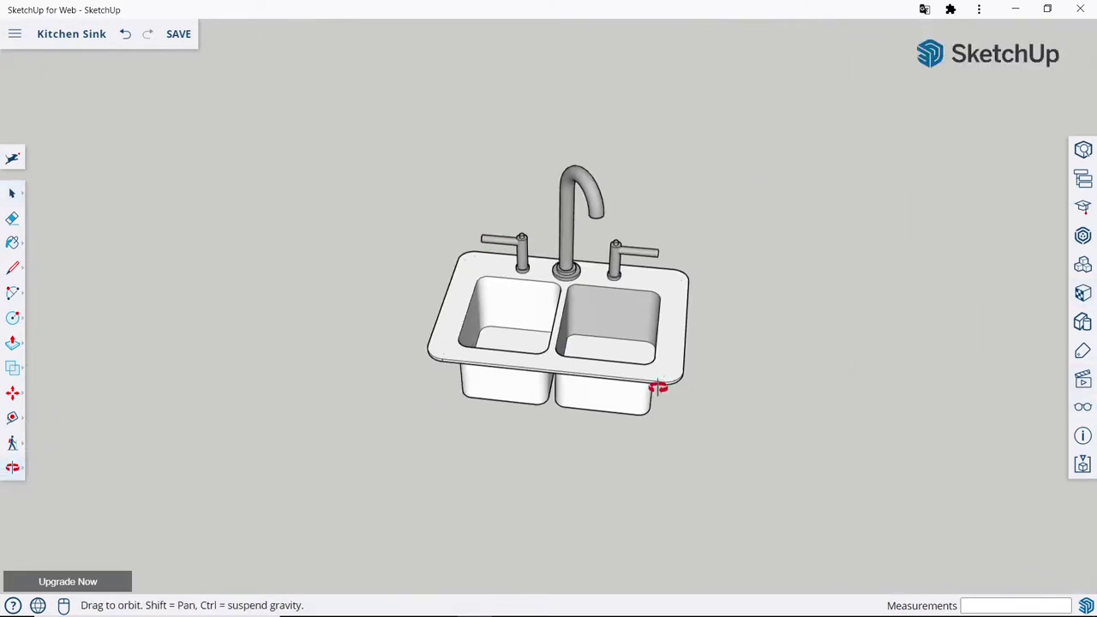